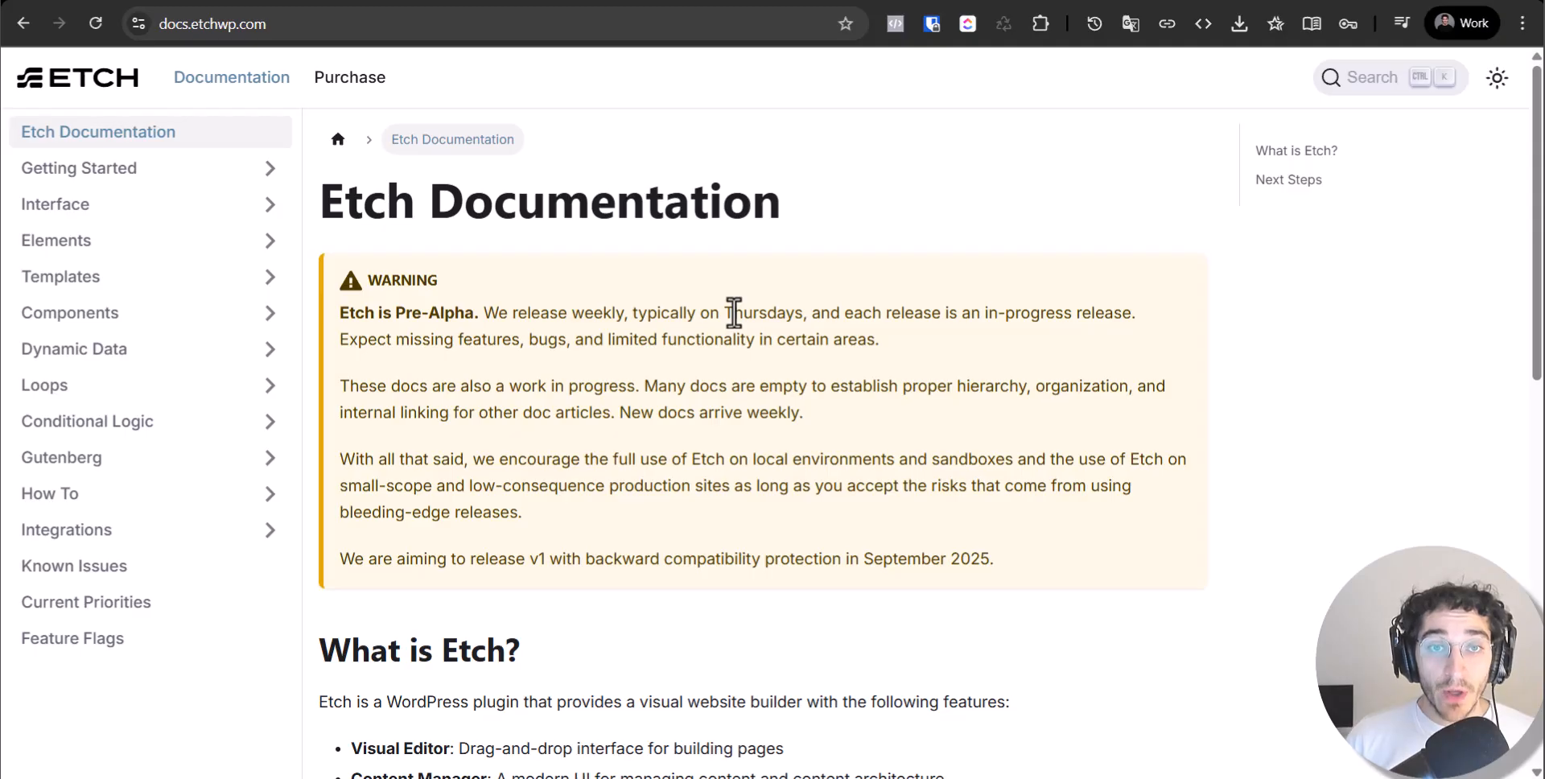
# Open the Accordion page under Dynamic Elements in the Etch documentation and check its availability and last-updated date.
pyautogui.click(243, 246)
pyautogui.click(231, 315)
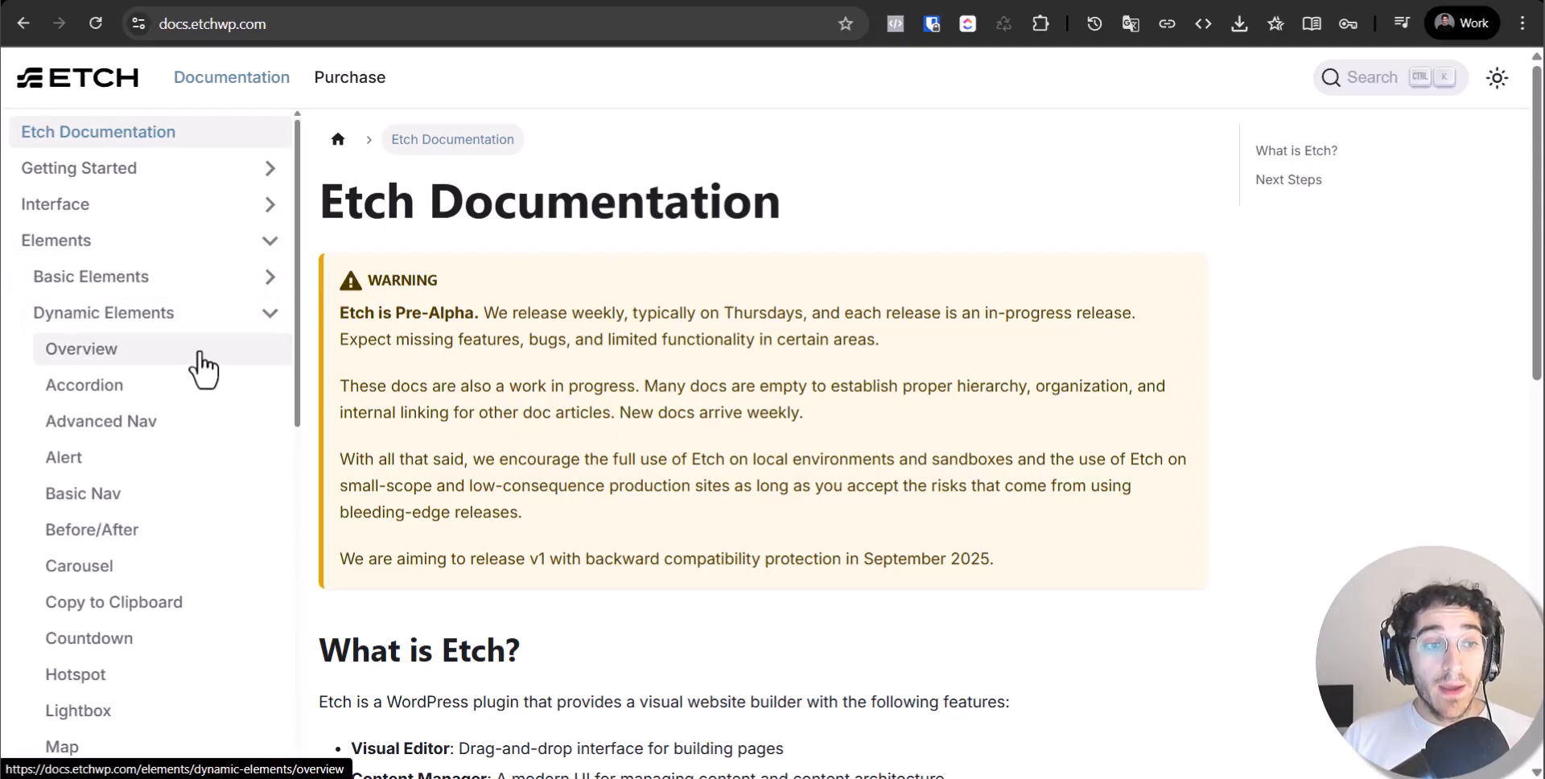
pyautogui.click(147, 354)
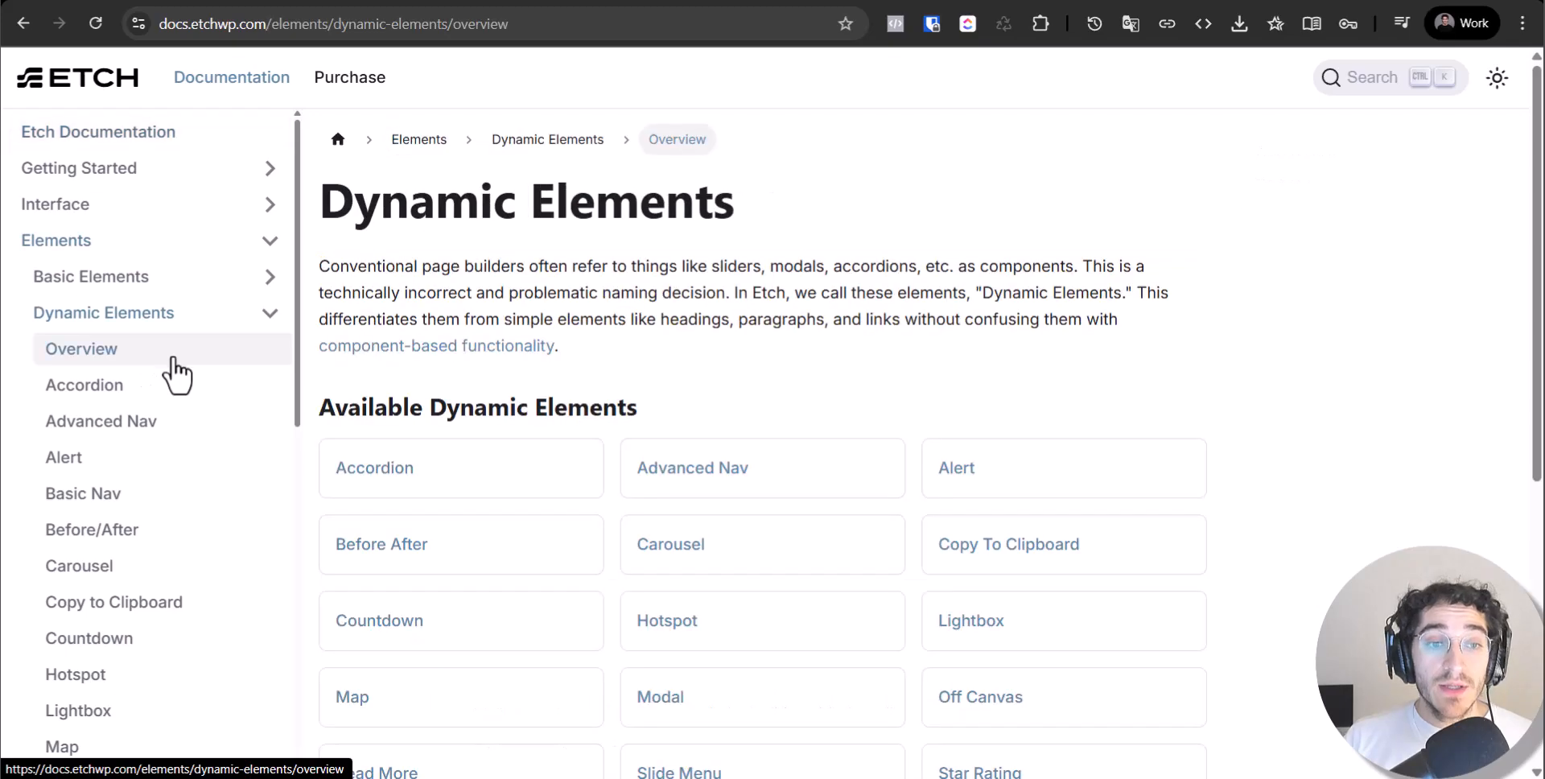
pyautogui.click(197, 391)
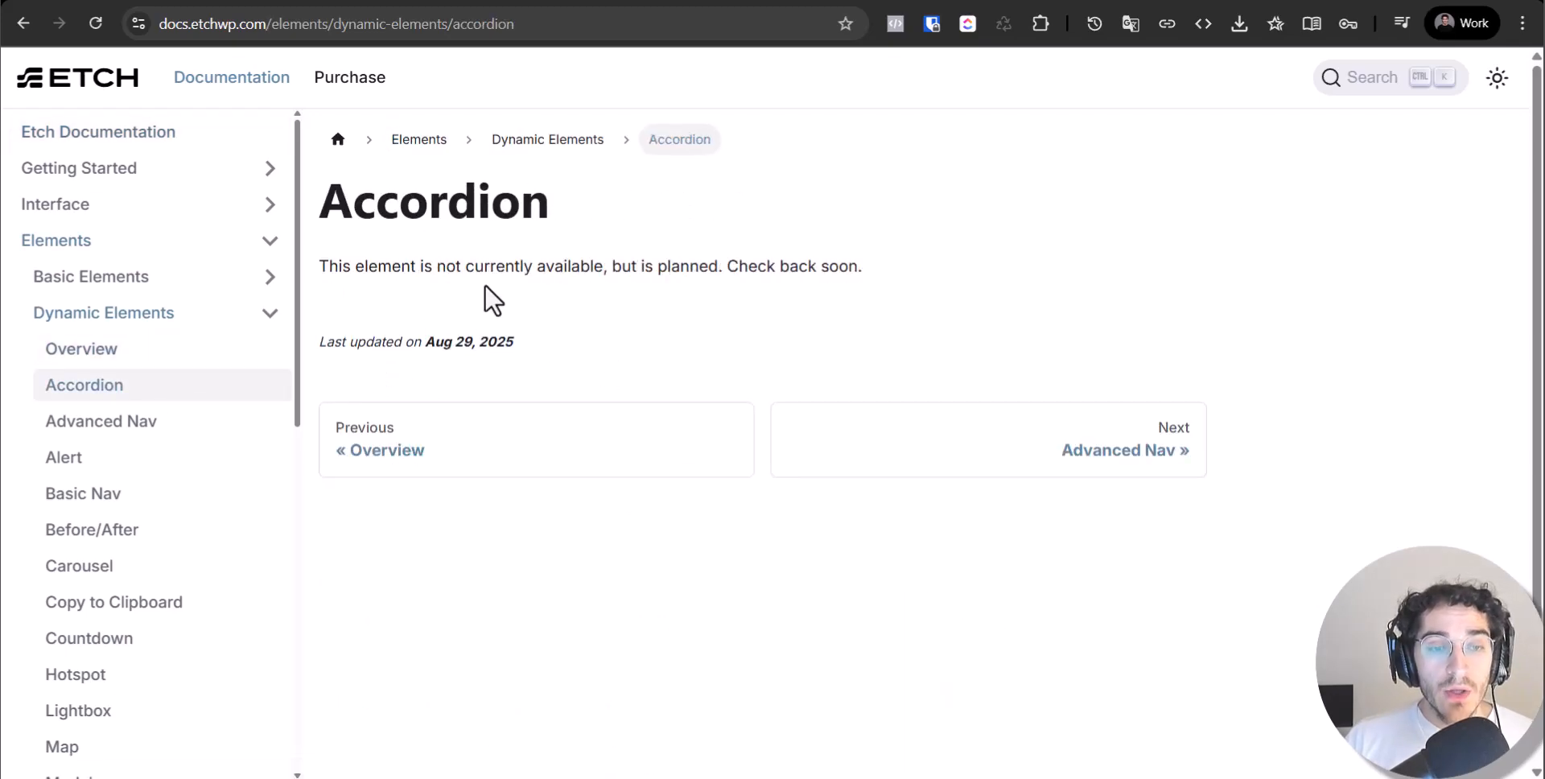
pyautogui.moveTo(513, 345); pyautogui.dragTo(486, 289)
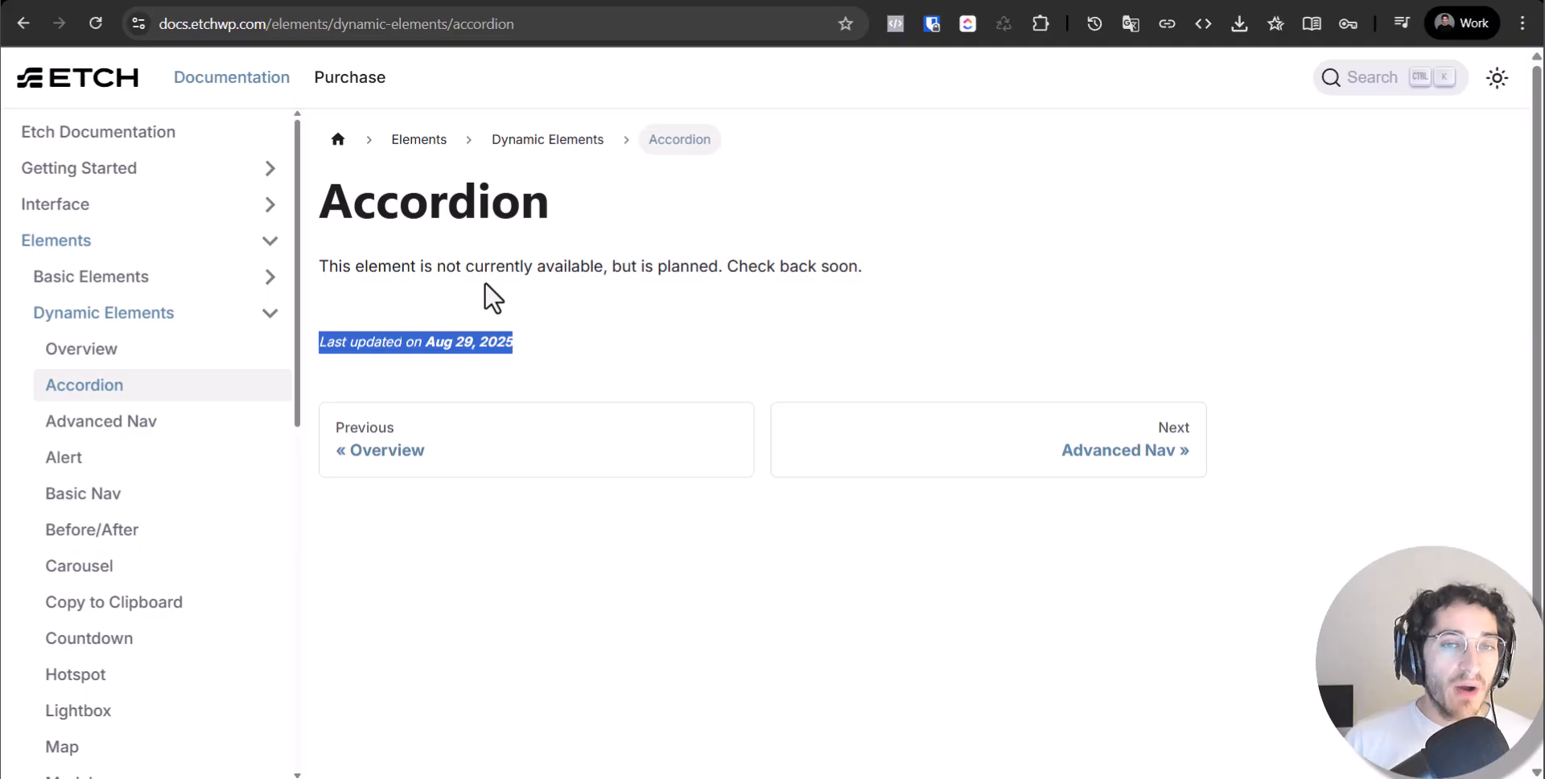
# Open the Basic Nav page of the Dynamic Elements documentation and read its introductory note.
pyautogui.click(159, 495)
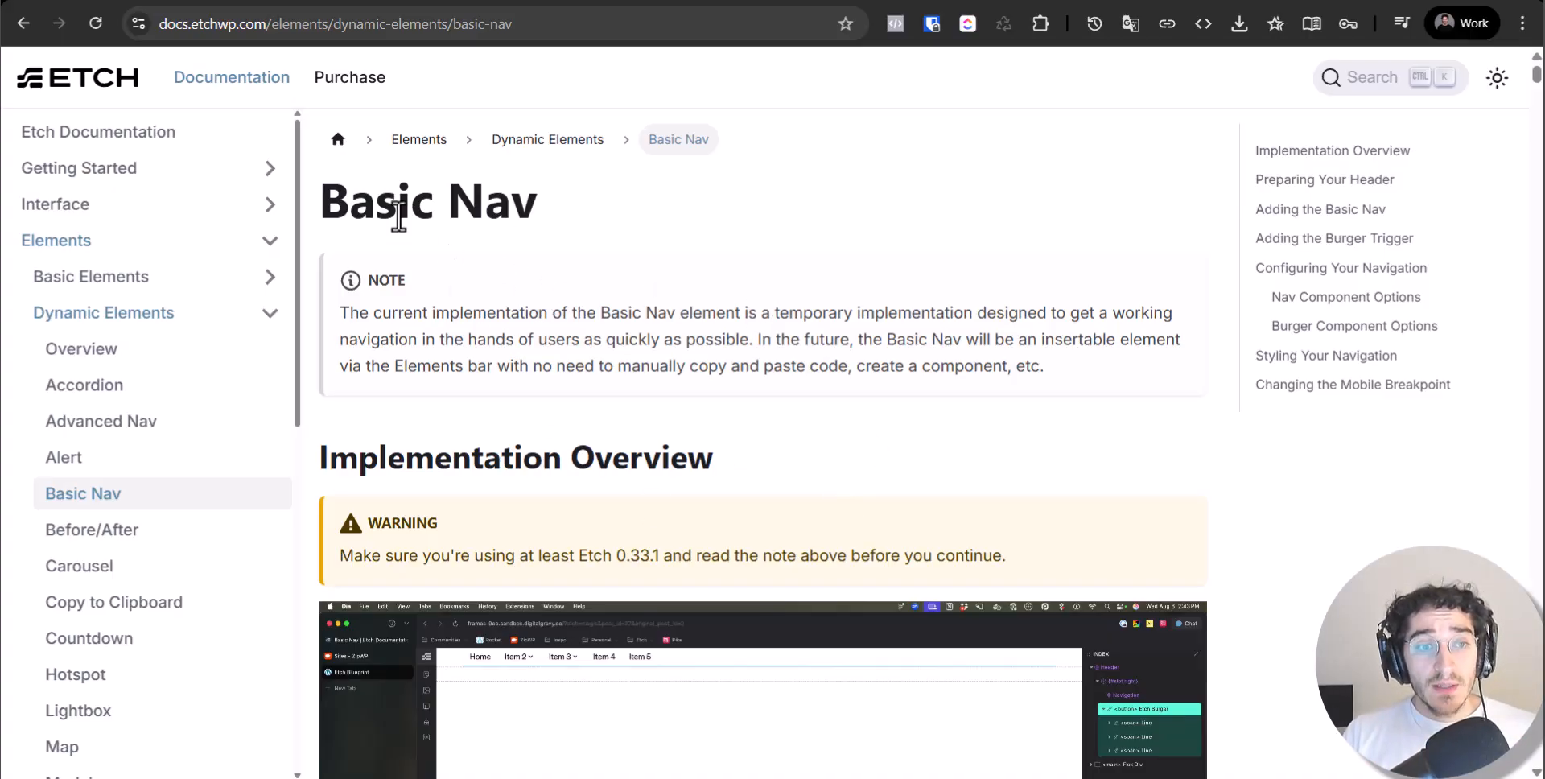
pyautogui.moveTo(412, 206); pyautogui.dragTo(808, 363)
pyautogui.click(819, 253)
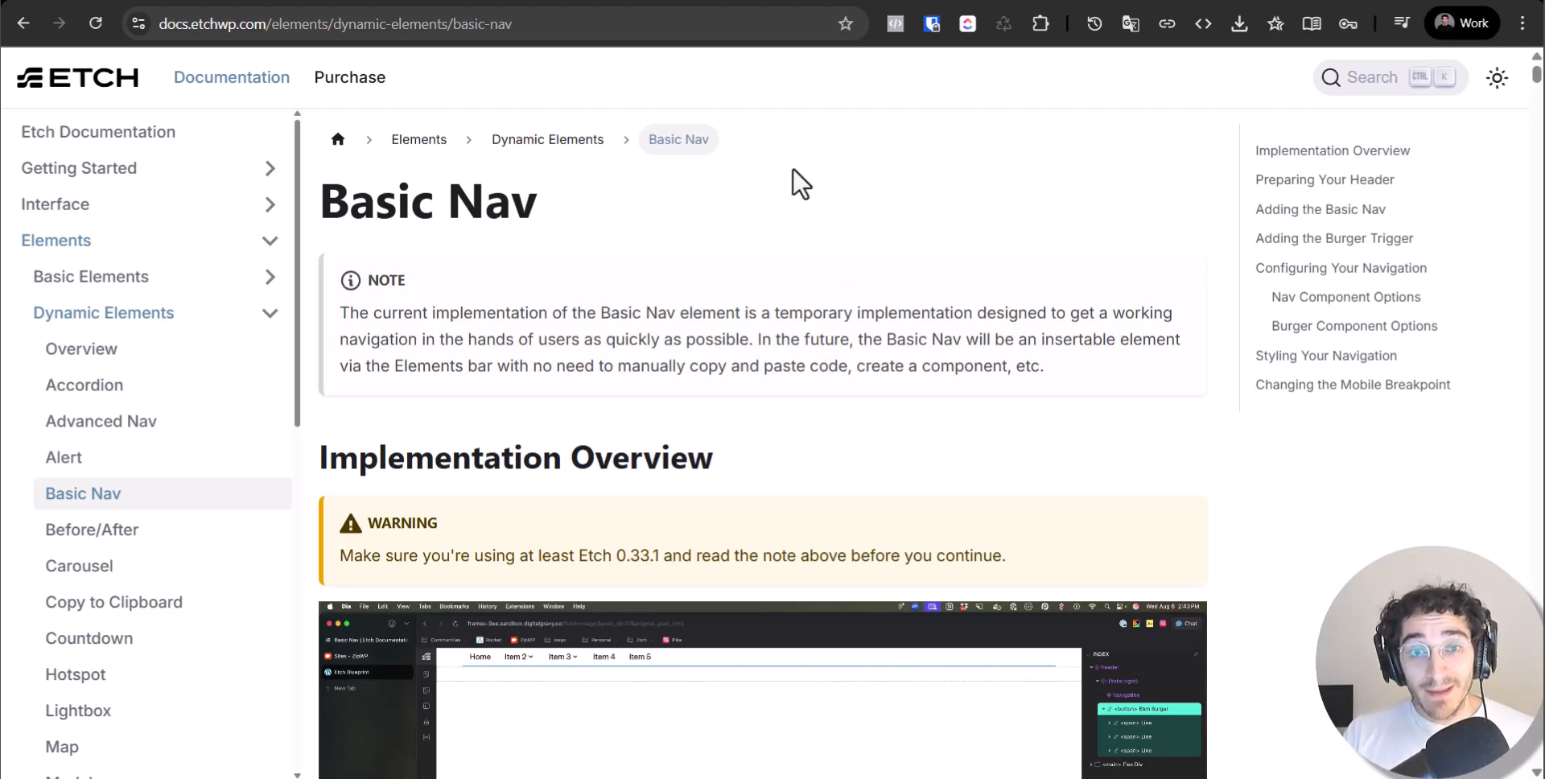
# Switch past the Figma header design to the WordPress dashboard and launch the Etch builder.
pyautogui.hotkey('ctrl', 'Tab')
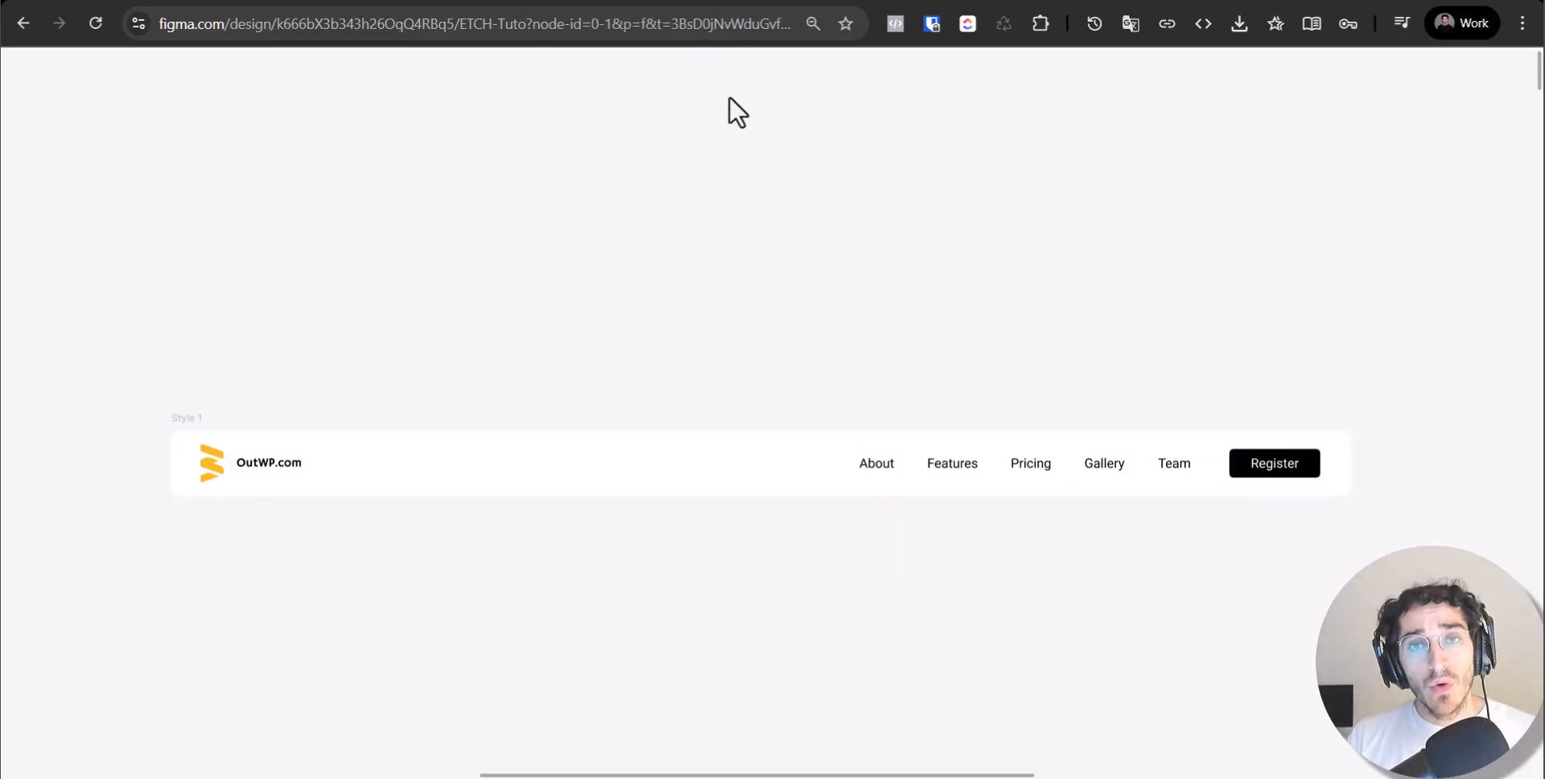
pyautogui.hotkey('ctrl', 'Tab')
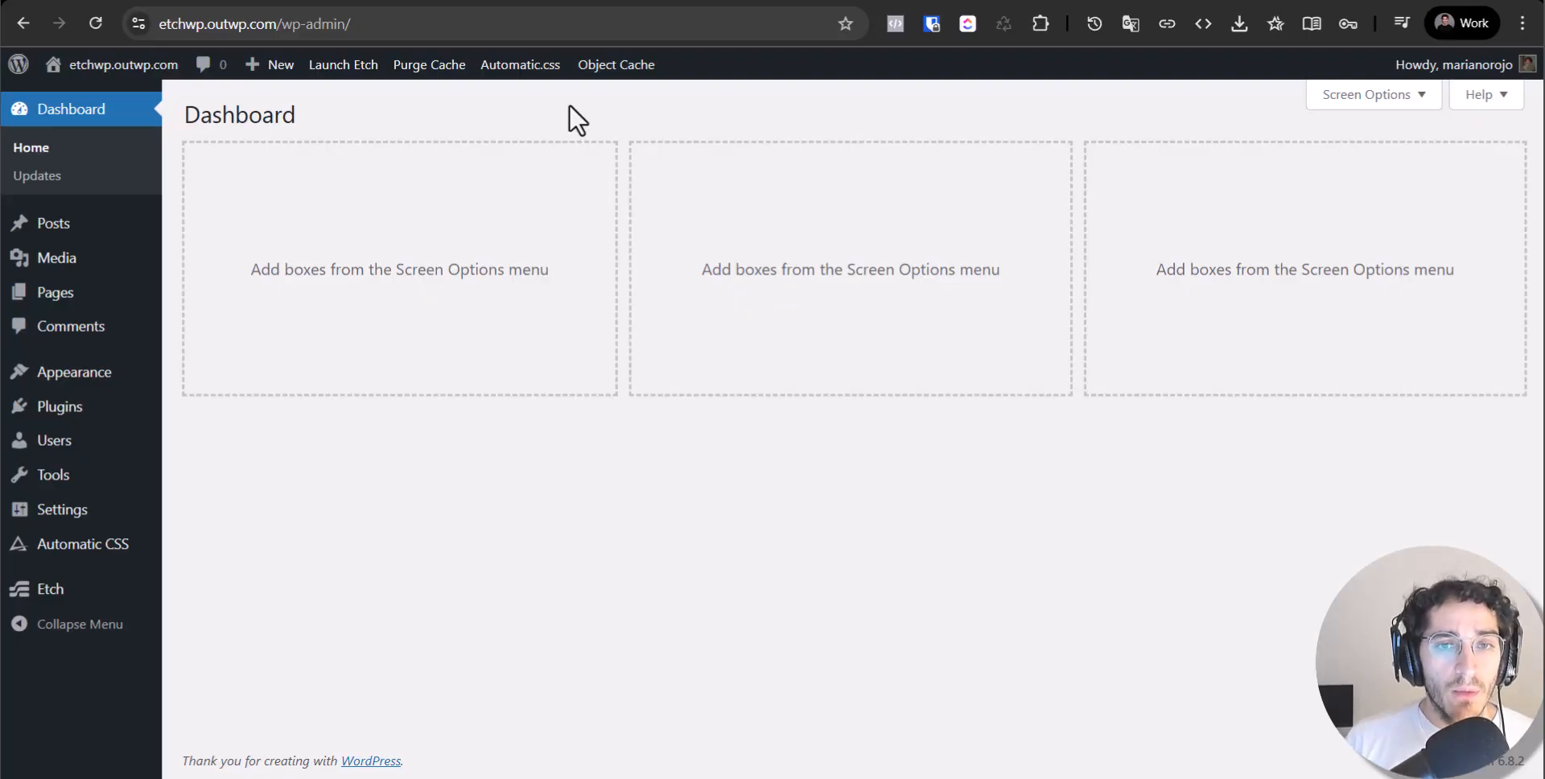
pyautogui.click(355, 72)
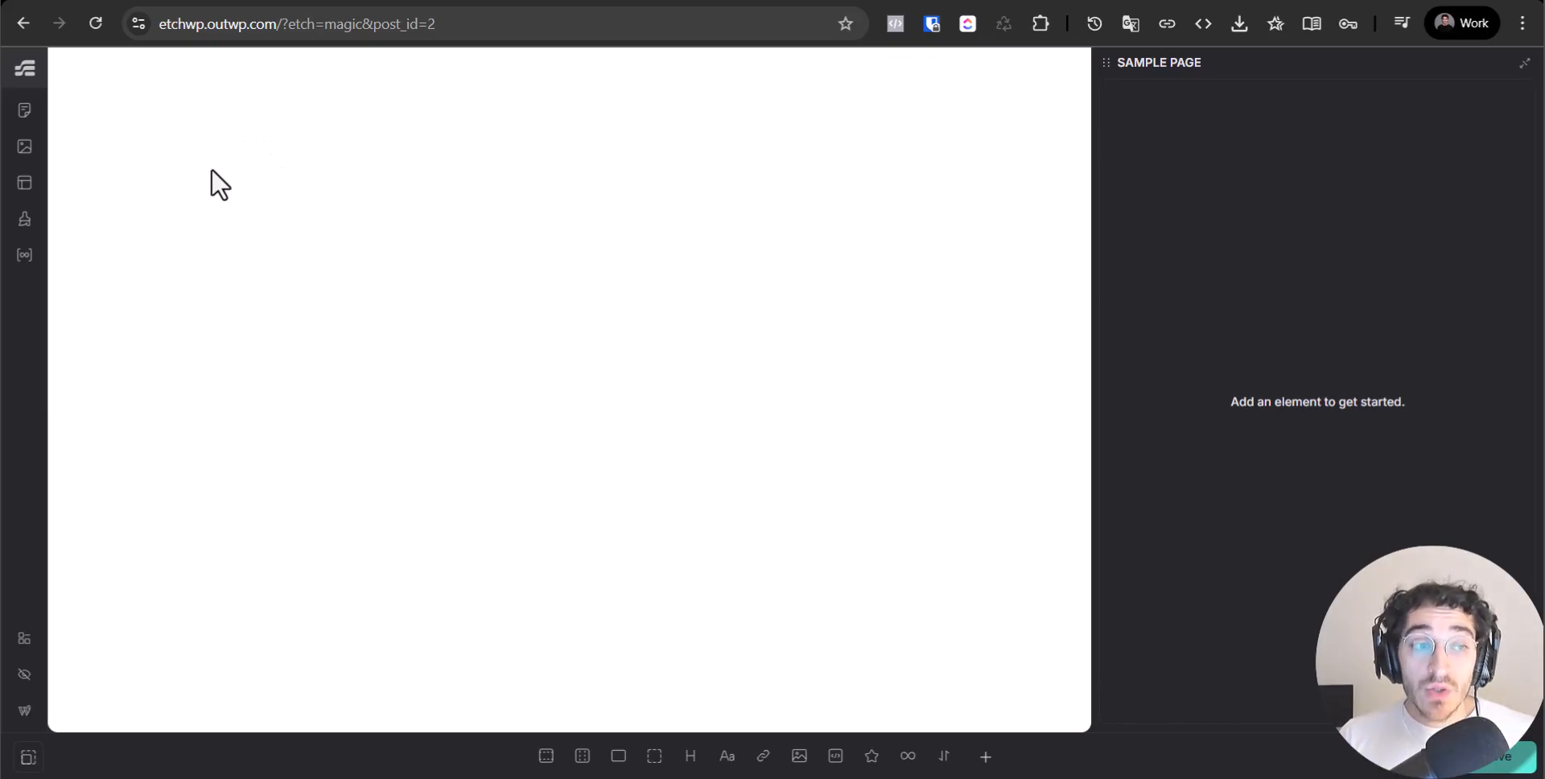
# Open the Catch All template from the Miscellaneous templates for editing.
pyautogui.click(25, 185)
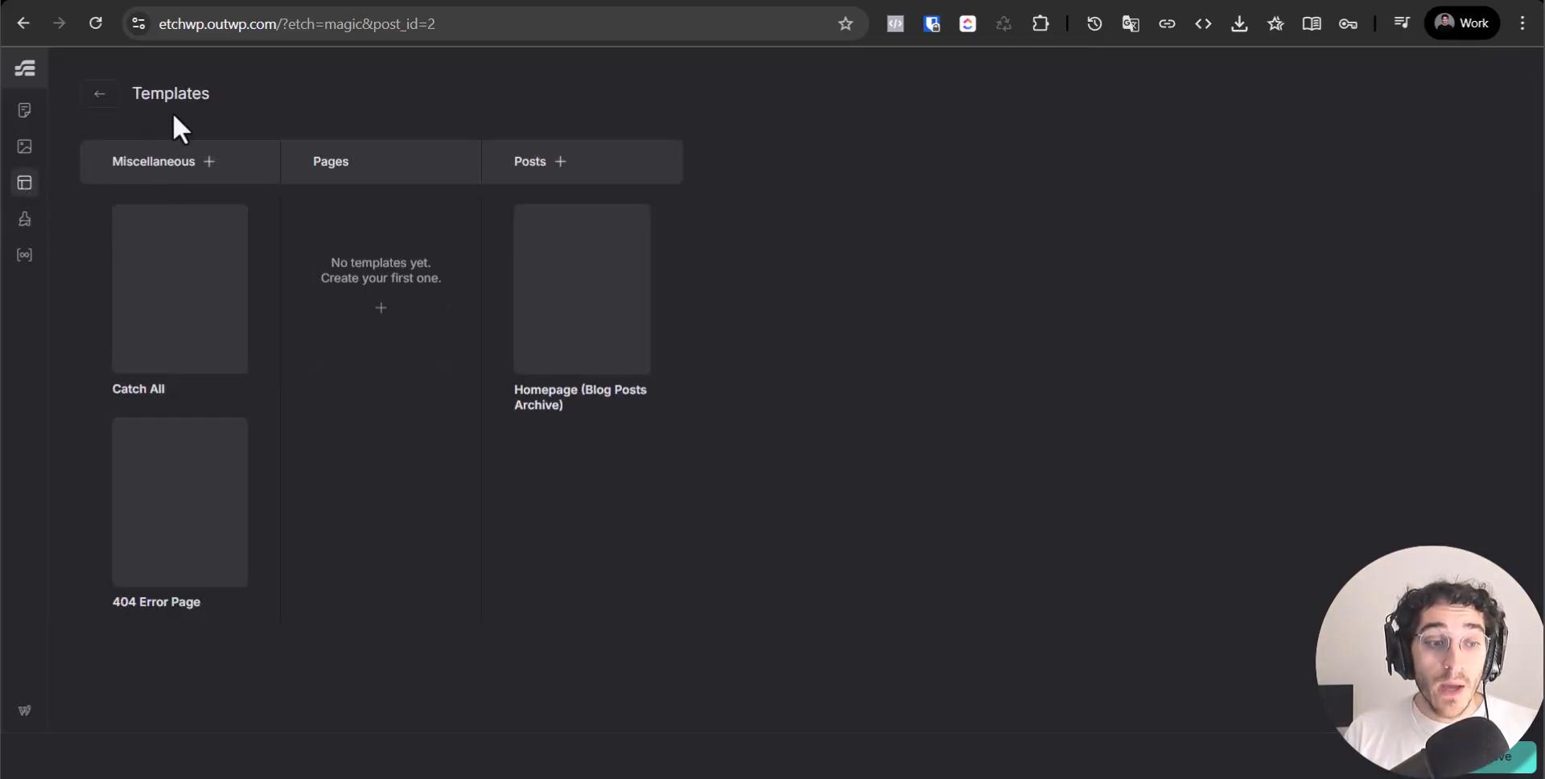
pyautogui.moveTo(211, 338)
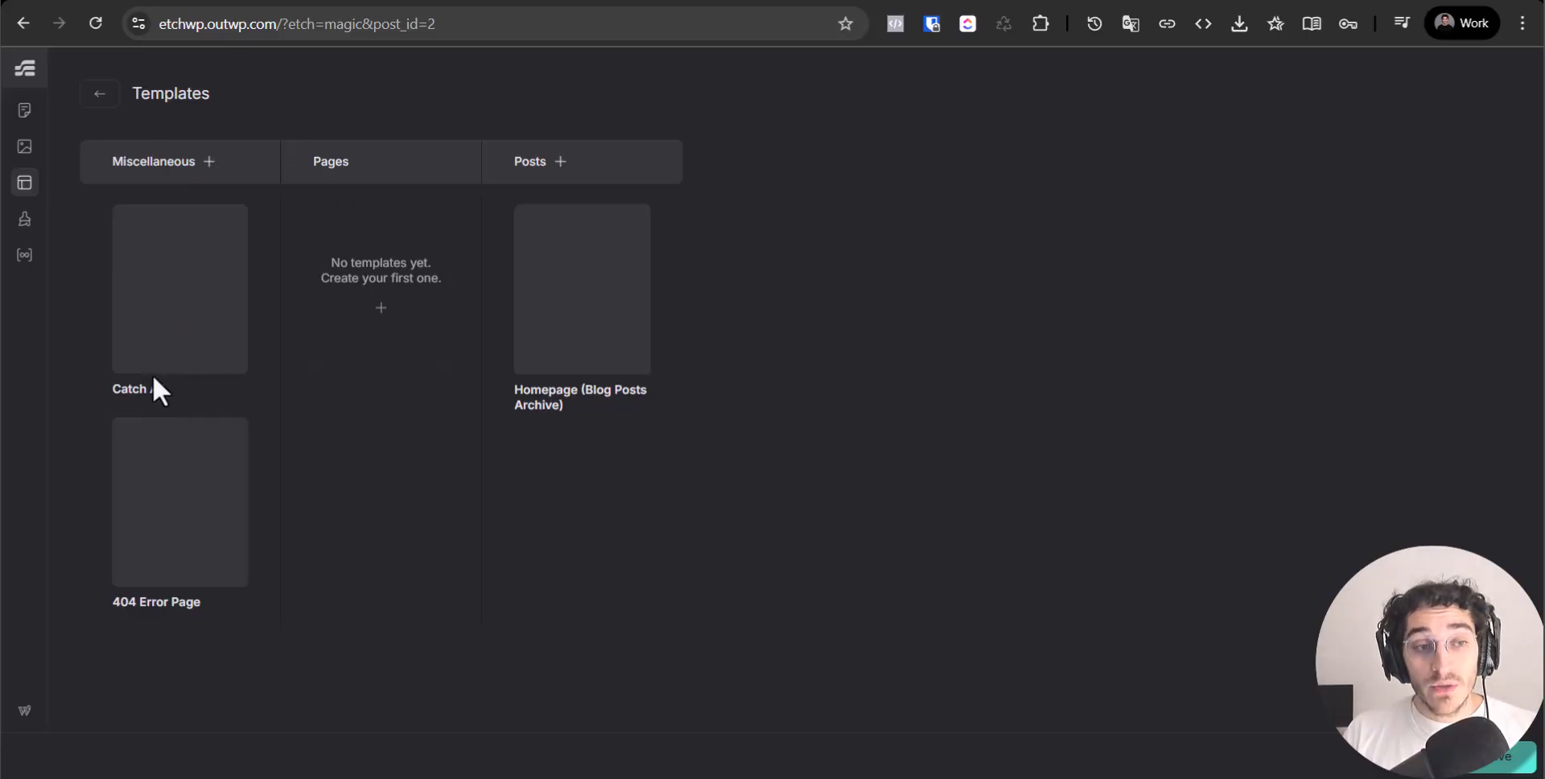
pyautogui.moveTo(150, 365)
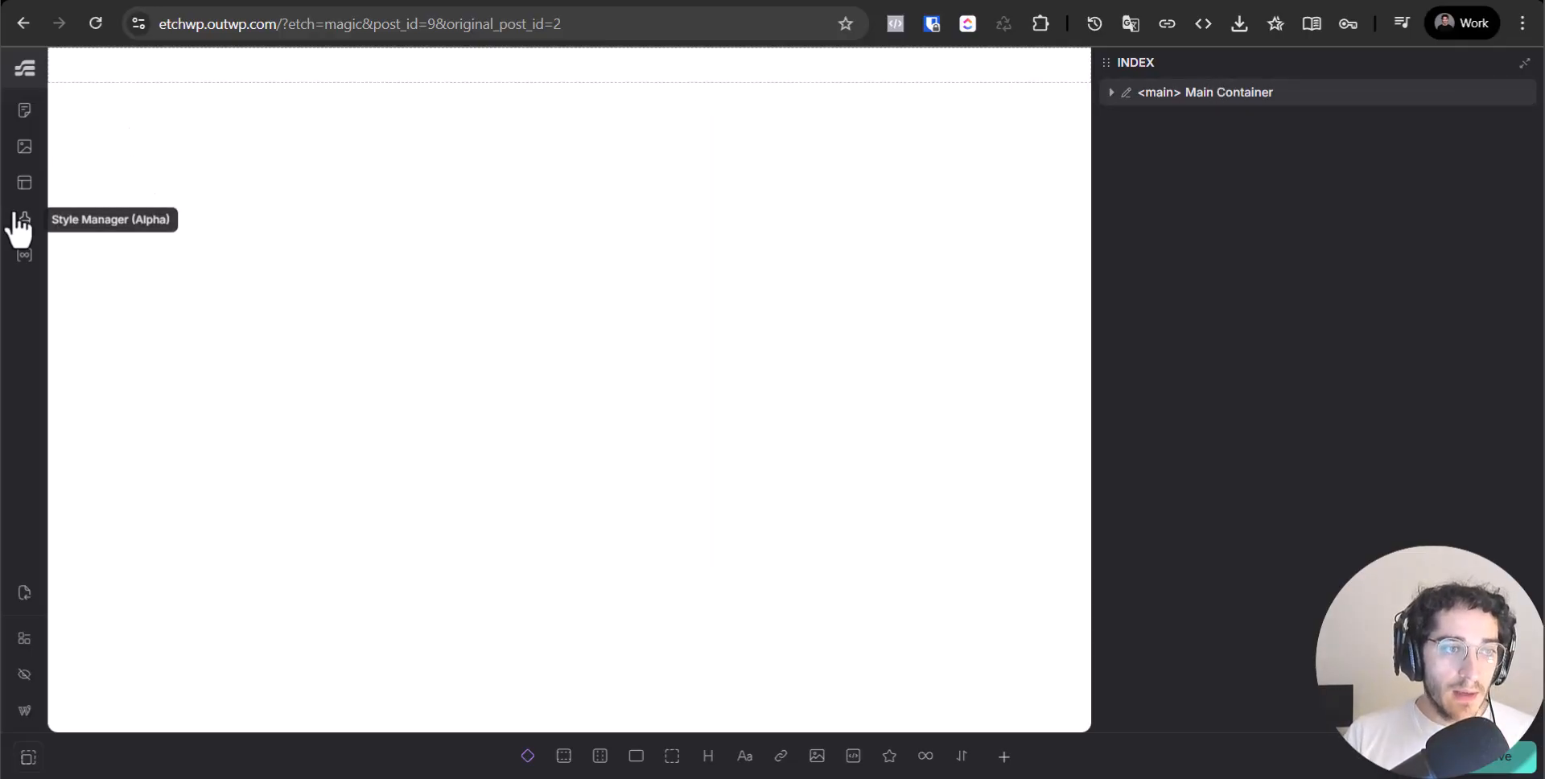
pyautogui.click(25, 184)
pyautogui.click(181, 276)
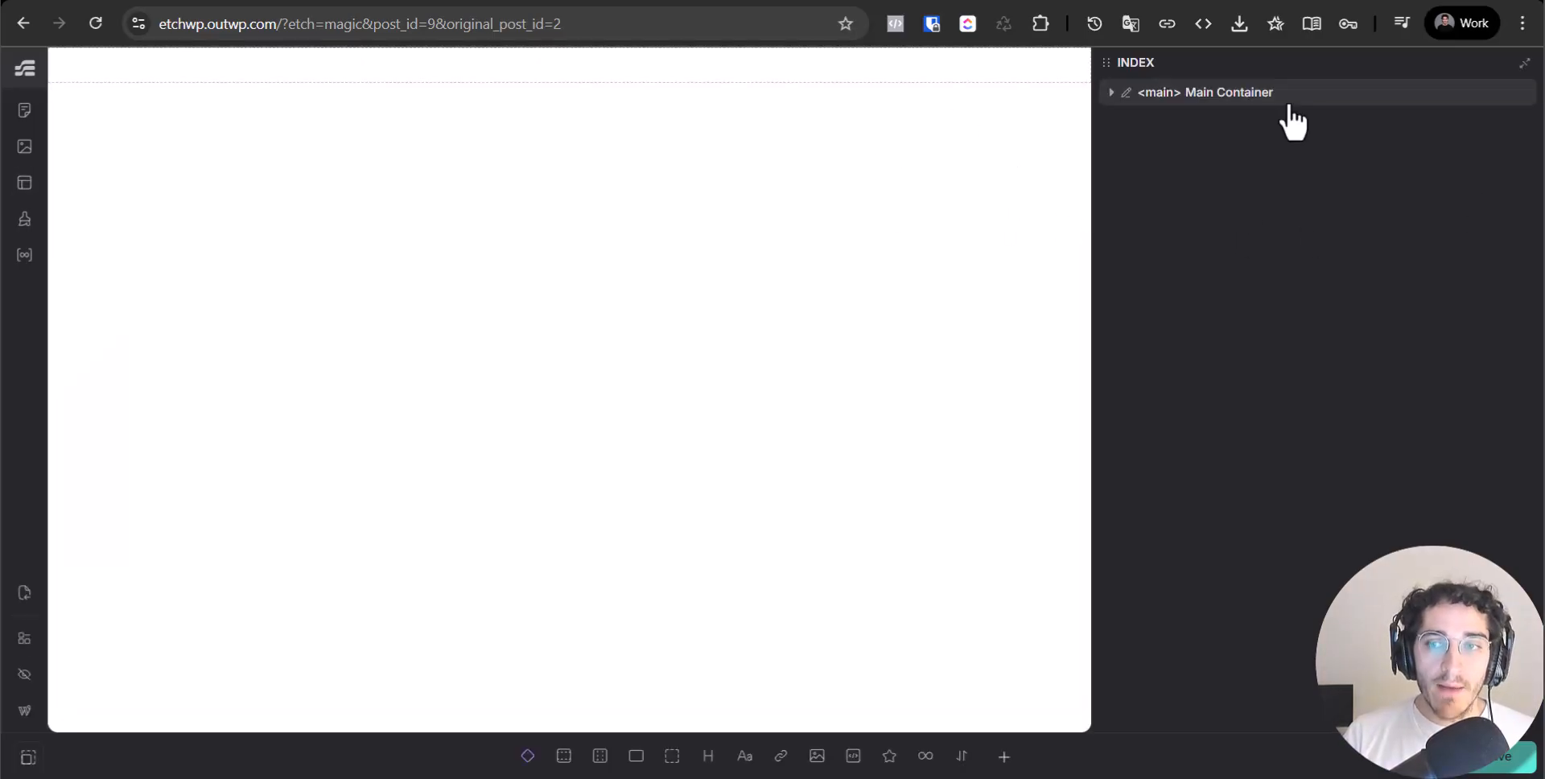
# Inspect the template's Main Container and the content slot nested inside it.
pyautogui.click(1111, 92)
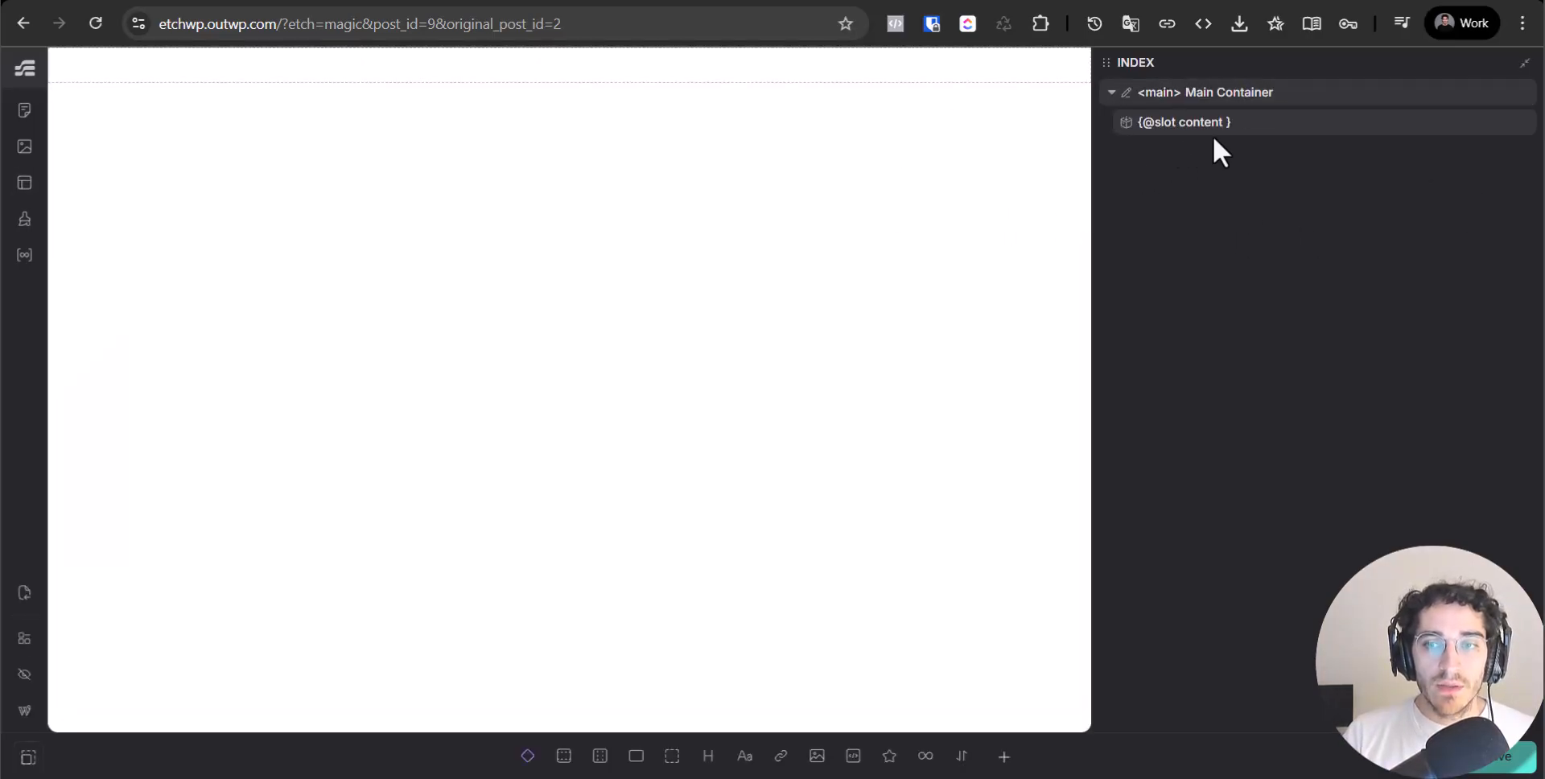
pyautogui.click(1234, 129)
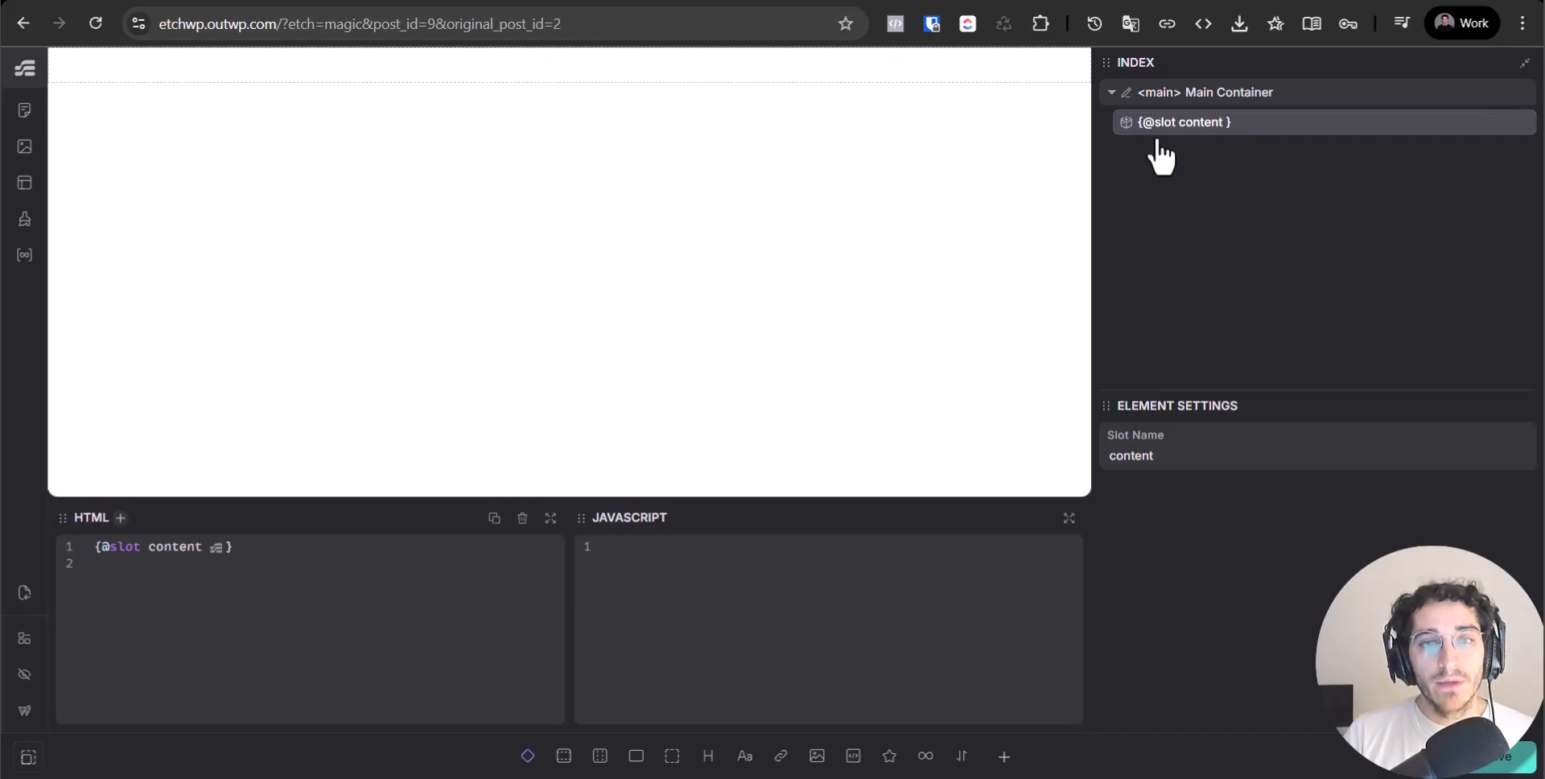
pyautogui.click(1109, 92)
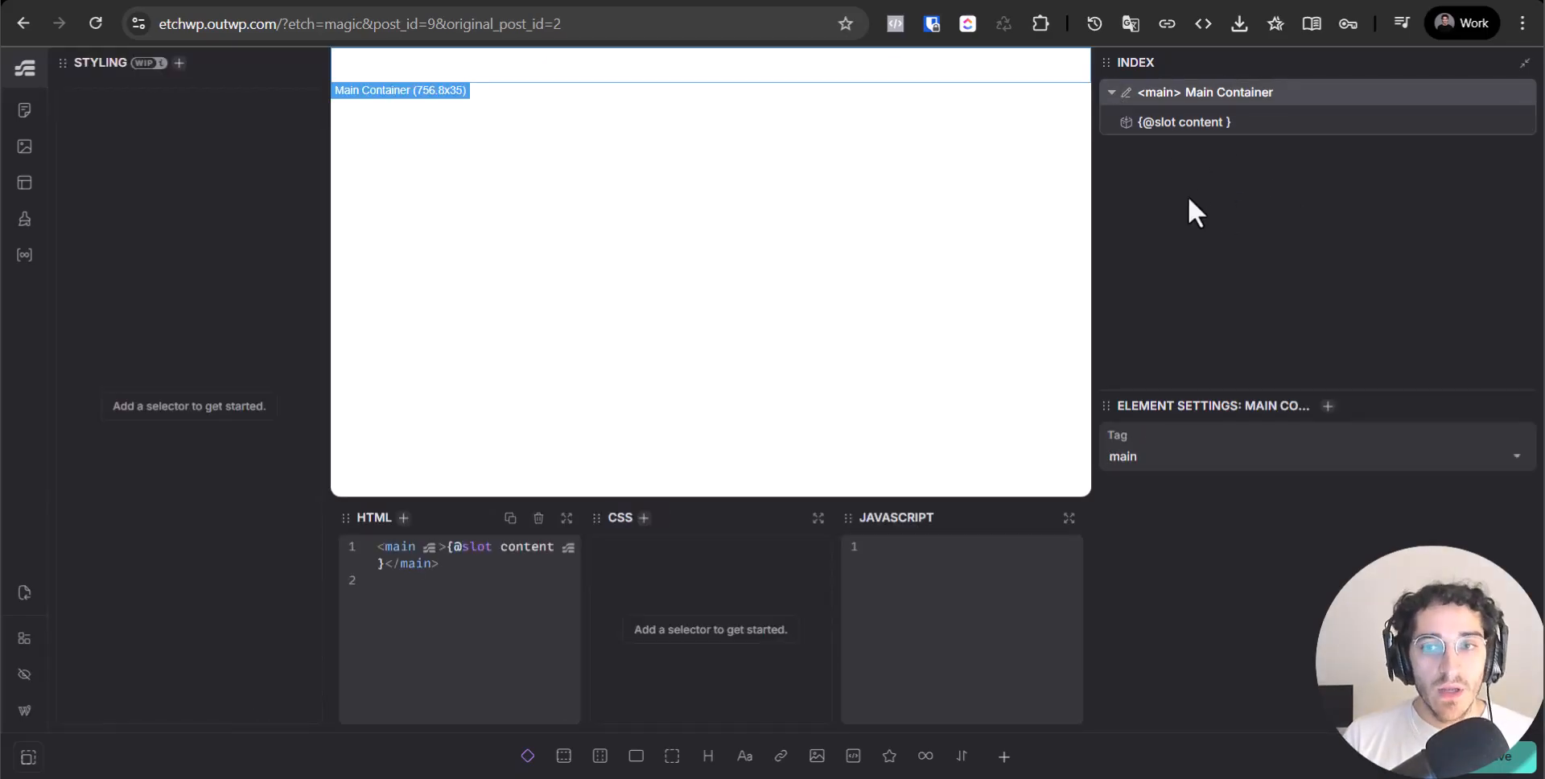
pyautogui.click(1110, 91)
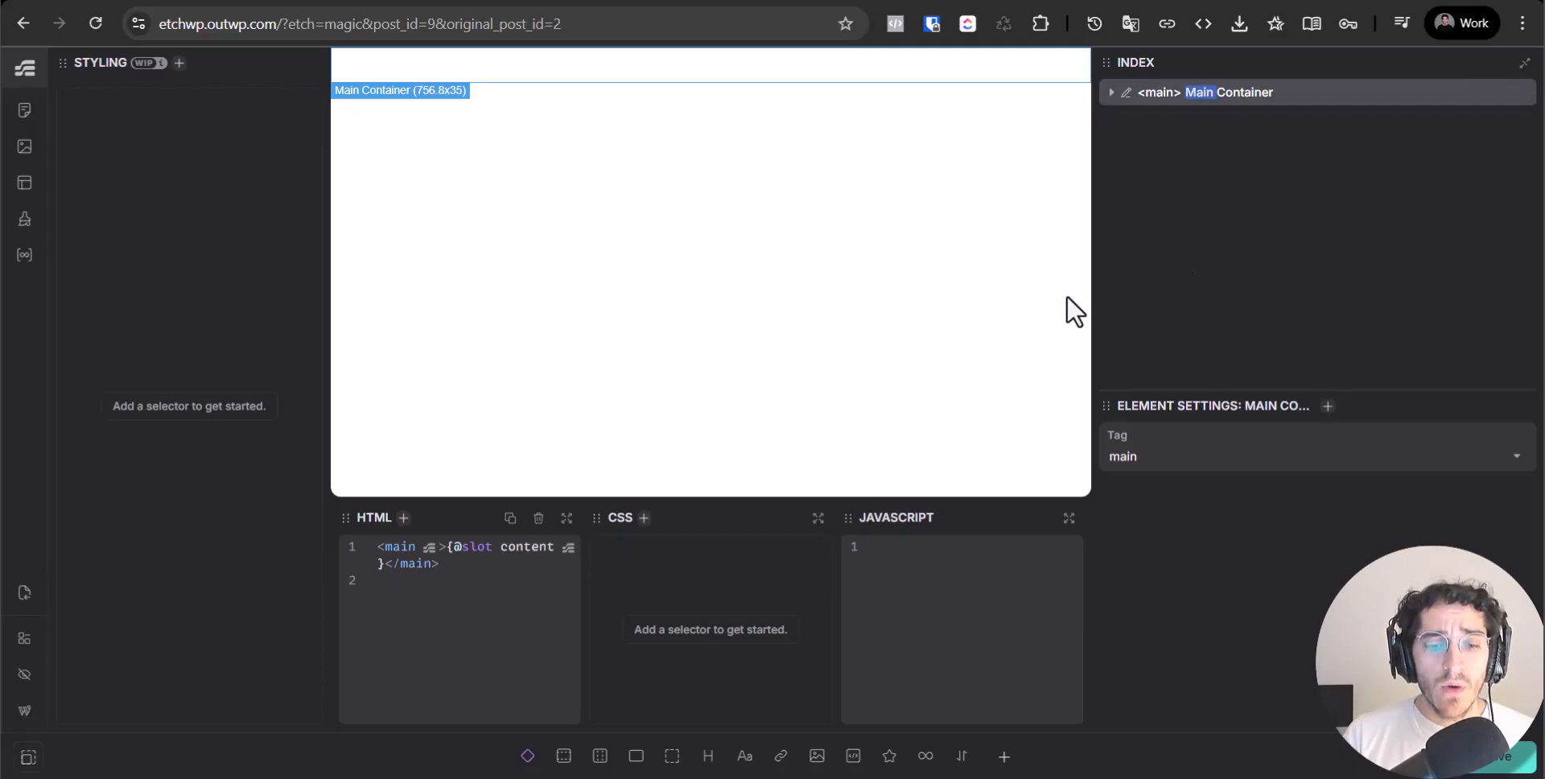
# Add a section with a container to the template and move it above the Main Container.
pyautogui.click(564, 756)
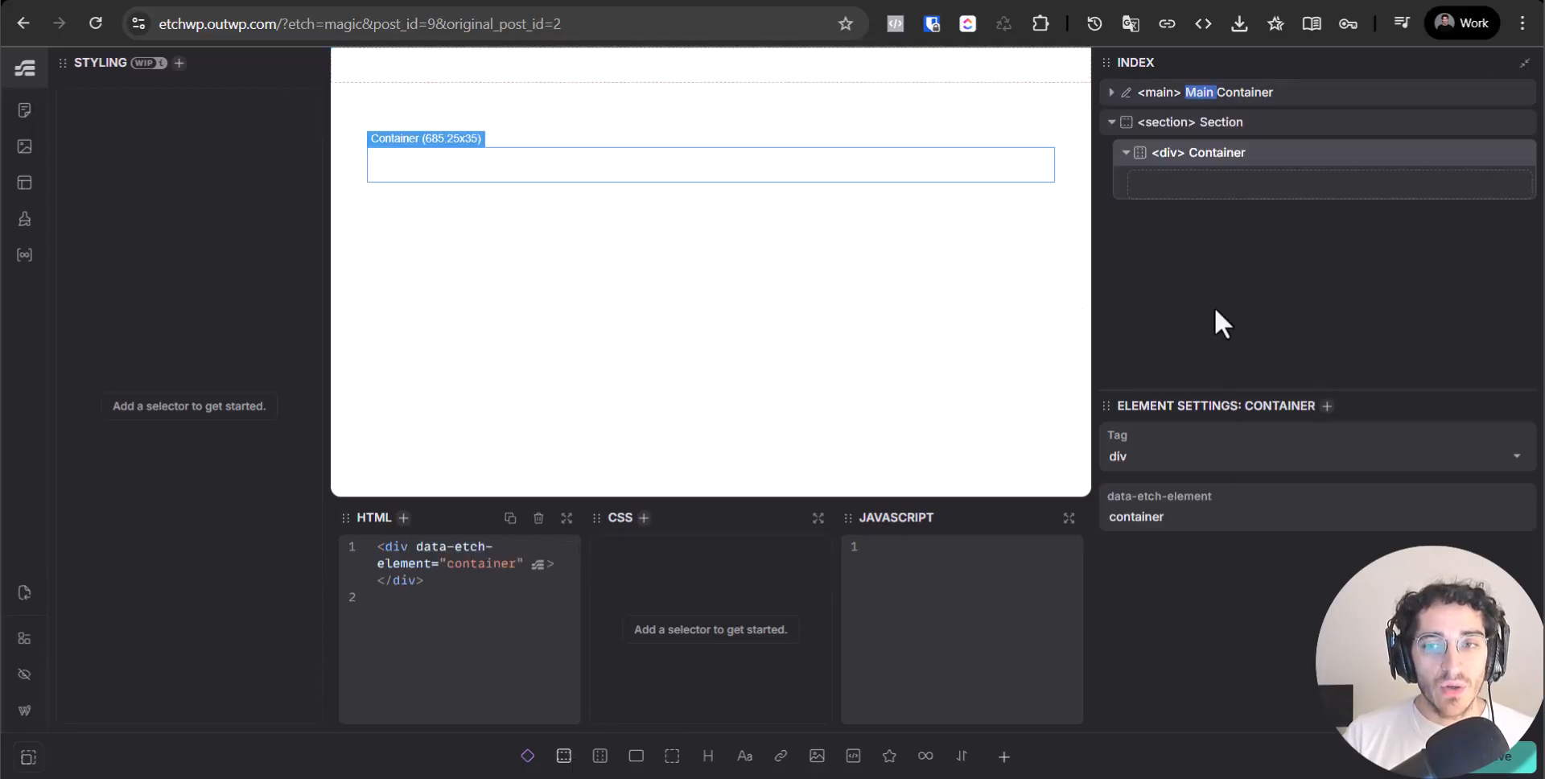
pyautogui.moveTo(1246, 125); pyautogui.dragTo(1240, 95)
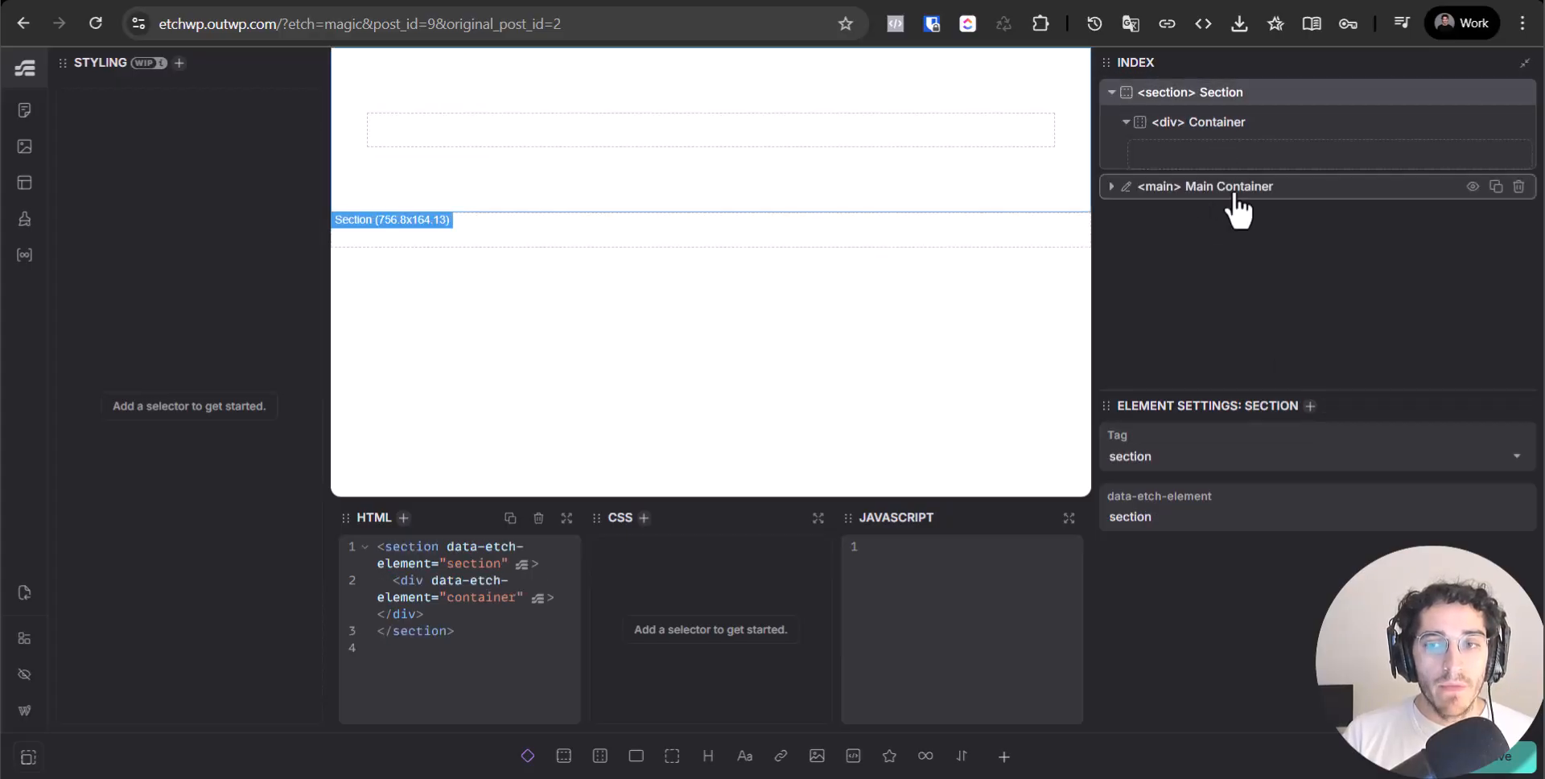
pyautogui.click(1229, 186)
pyautogui.click(1111, 190)
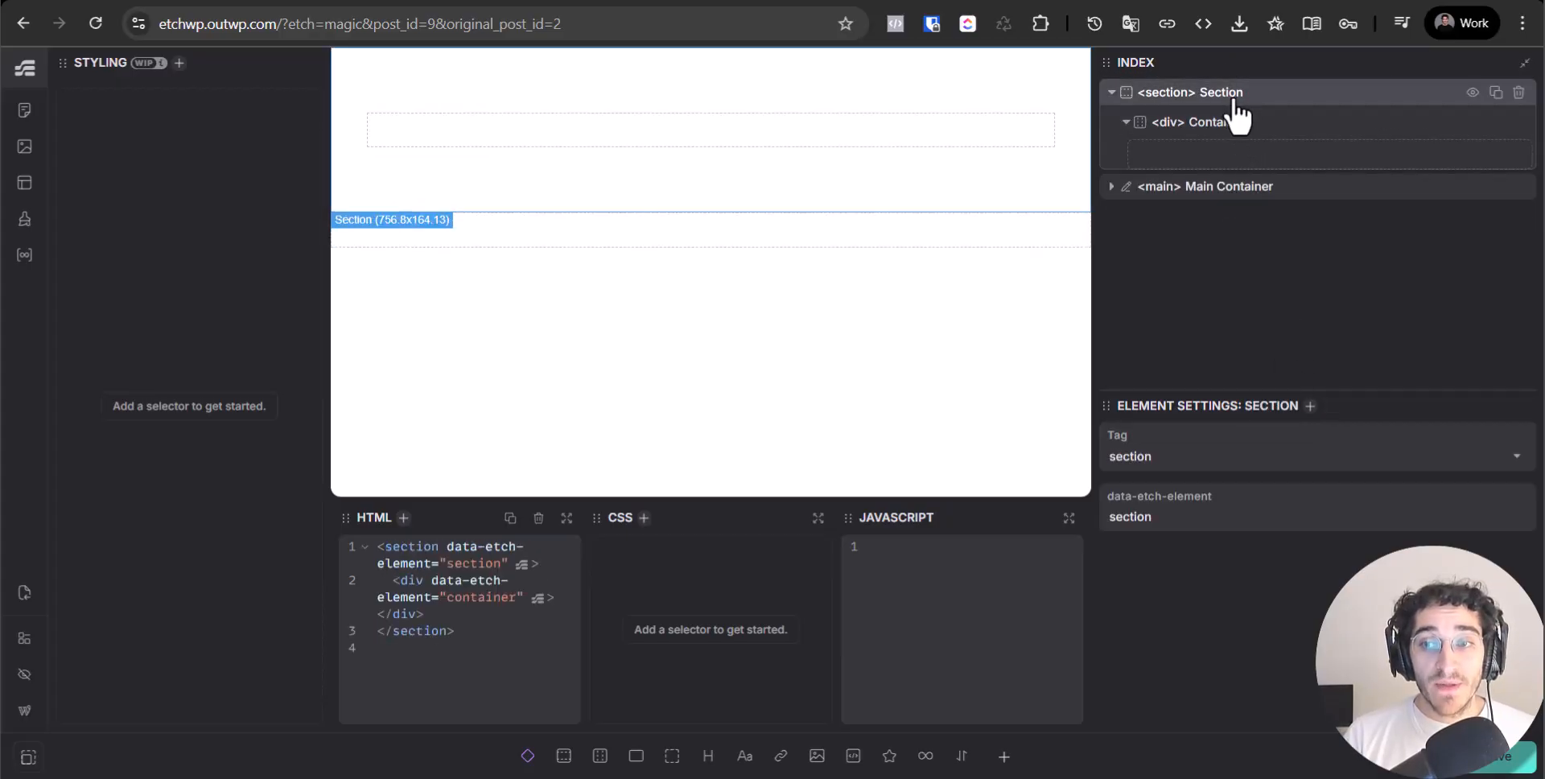
# Rename the new section to "Header" and change its HTML tag to Header.
pyautogui.write('Header')
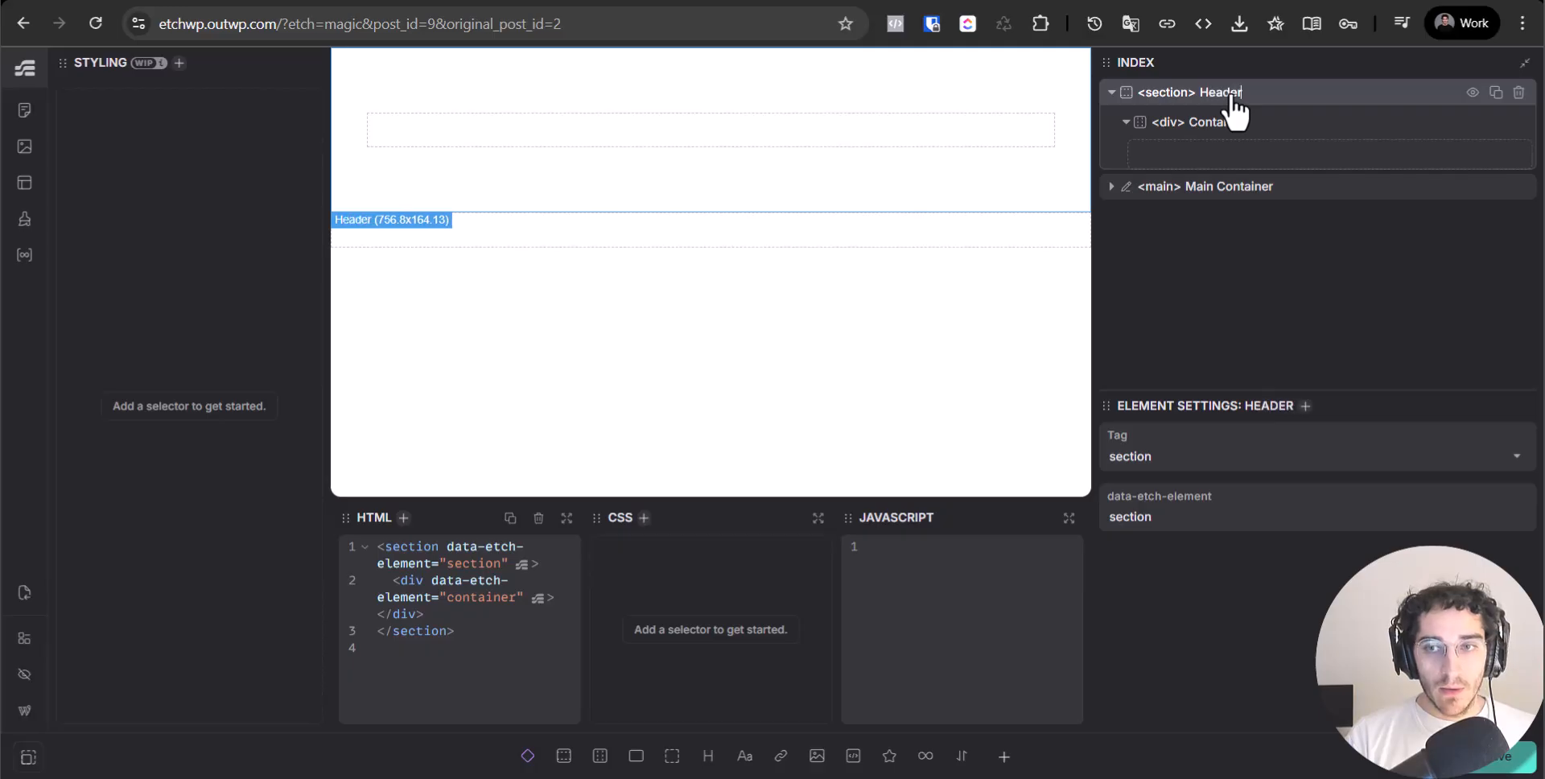
pyautogui.doubleClick(1168, 93)
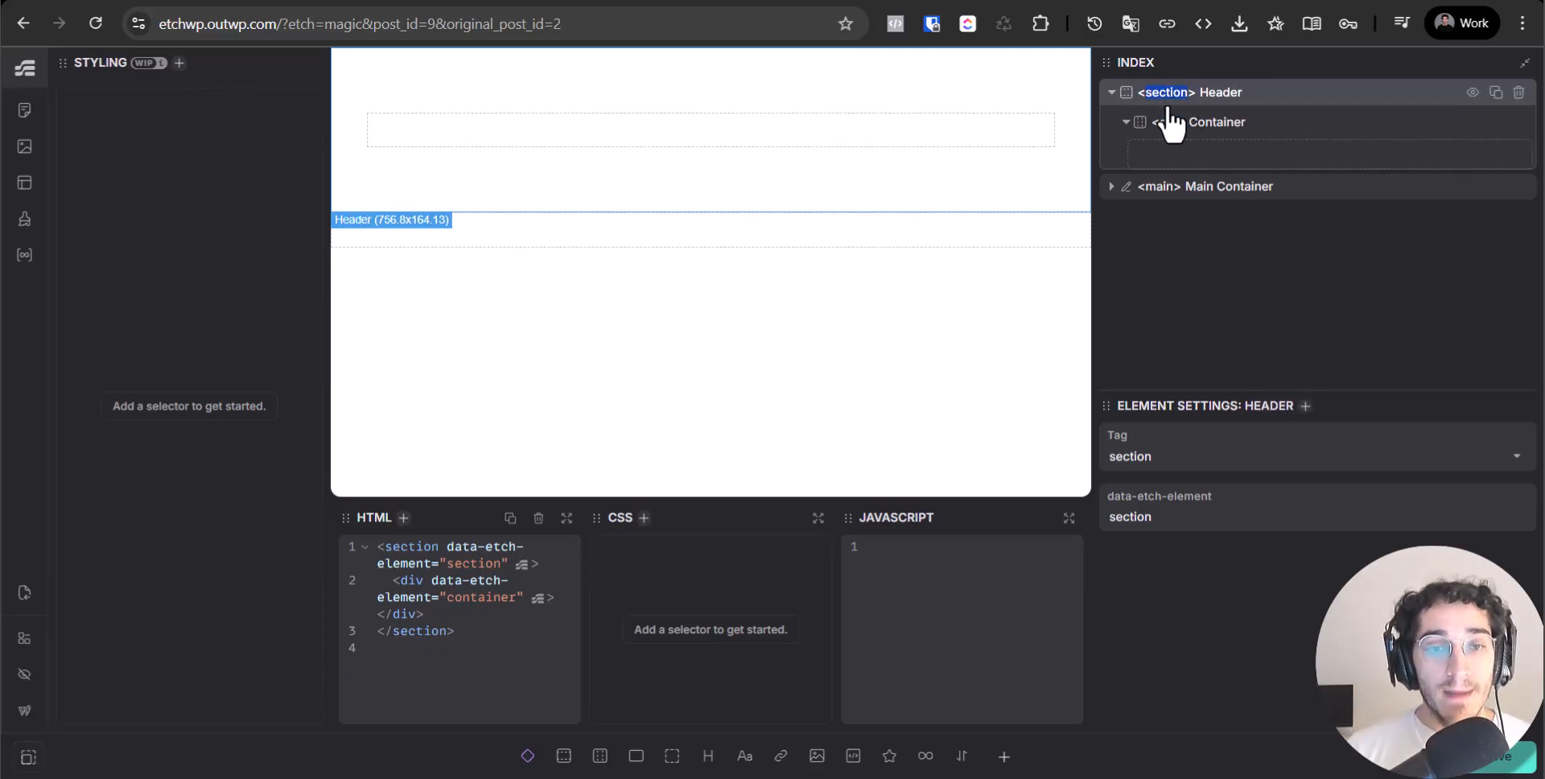
pyautogui.write('Header')
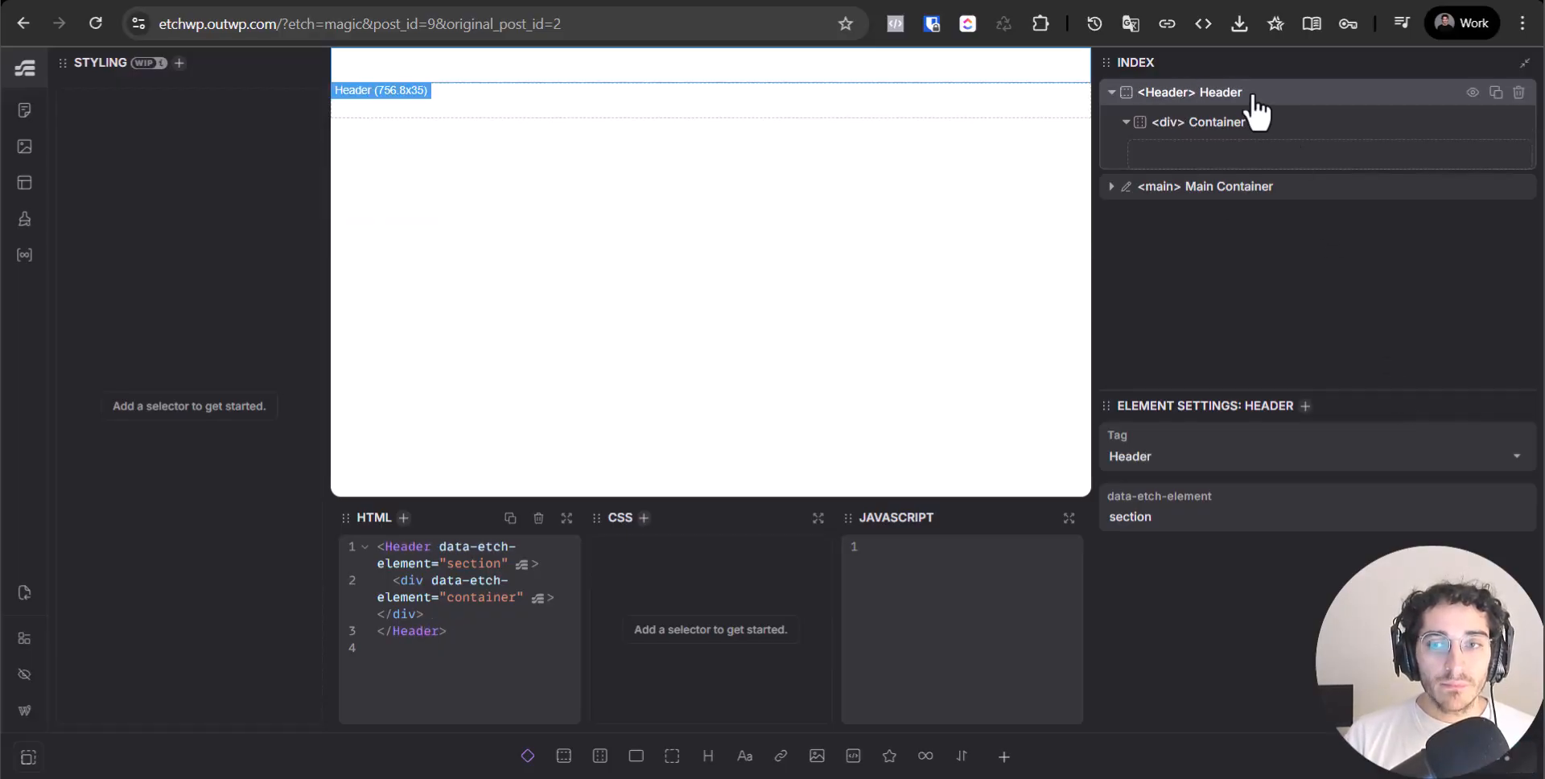
# Create BEM classes for the Header element and its container.
pyautogui.rightClick(1214, 91)
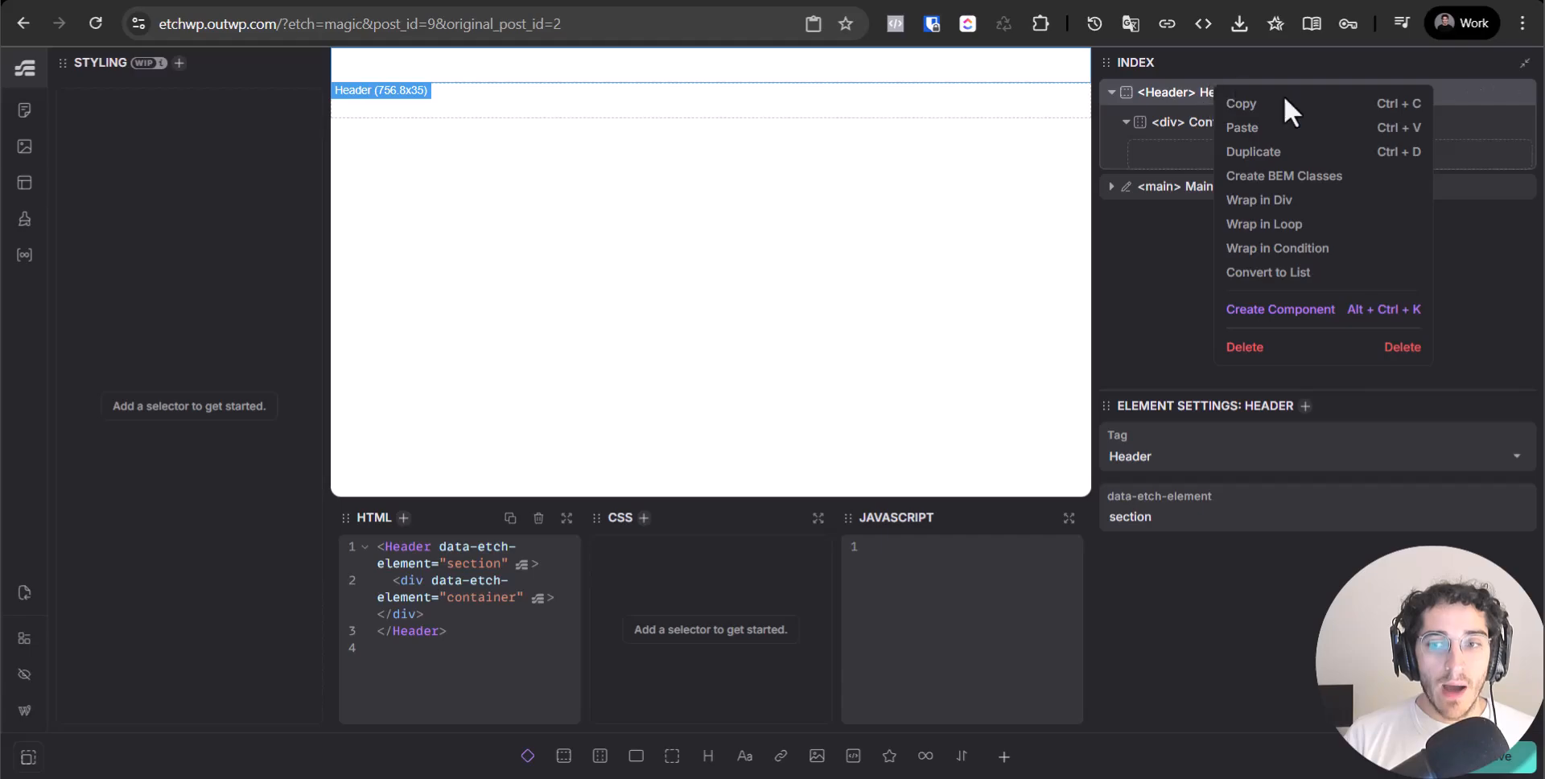
pyautogui.click(1265, 177)
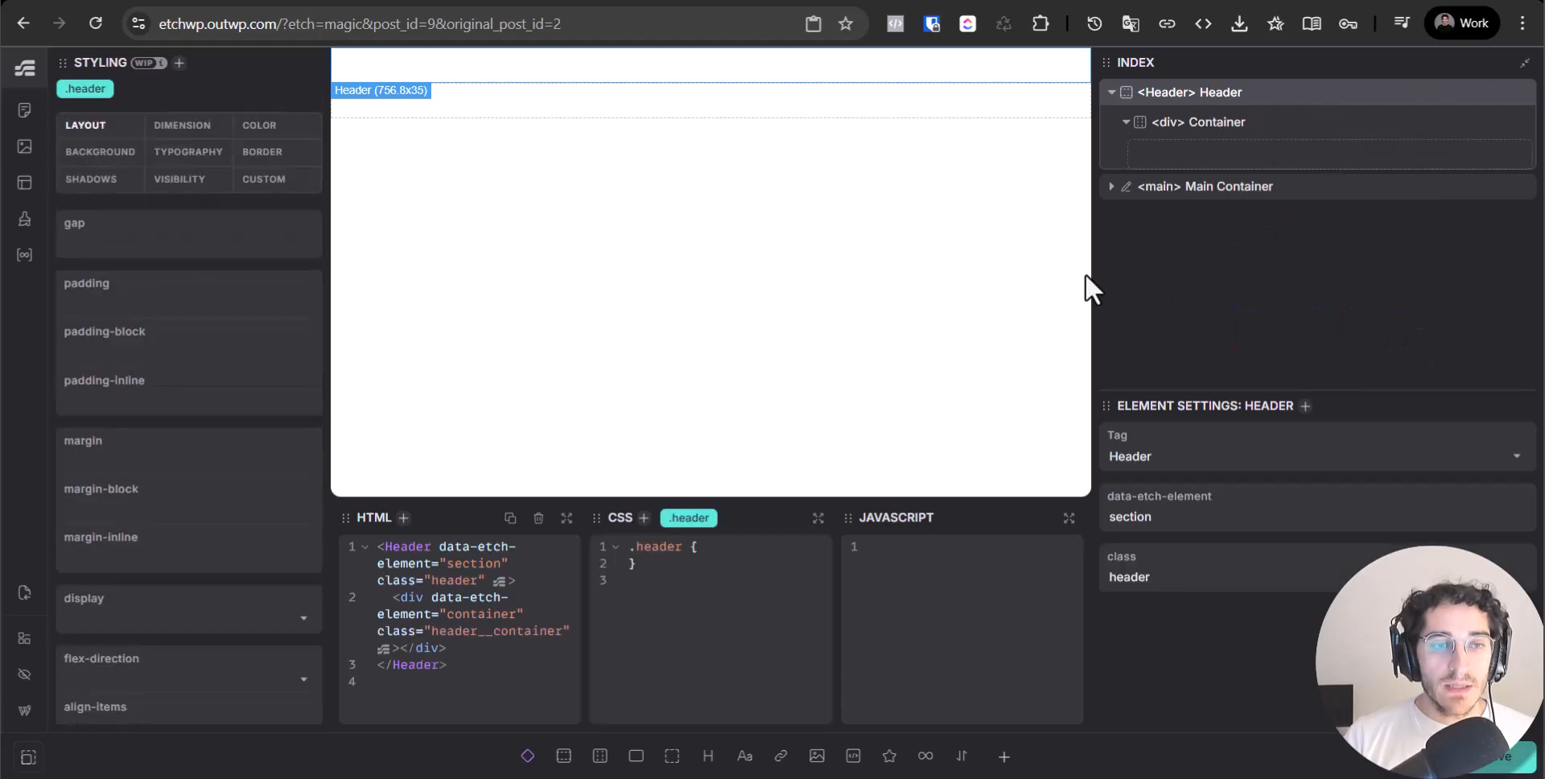
pyautogui.click(1268, 118)
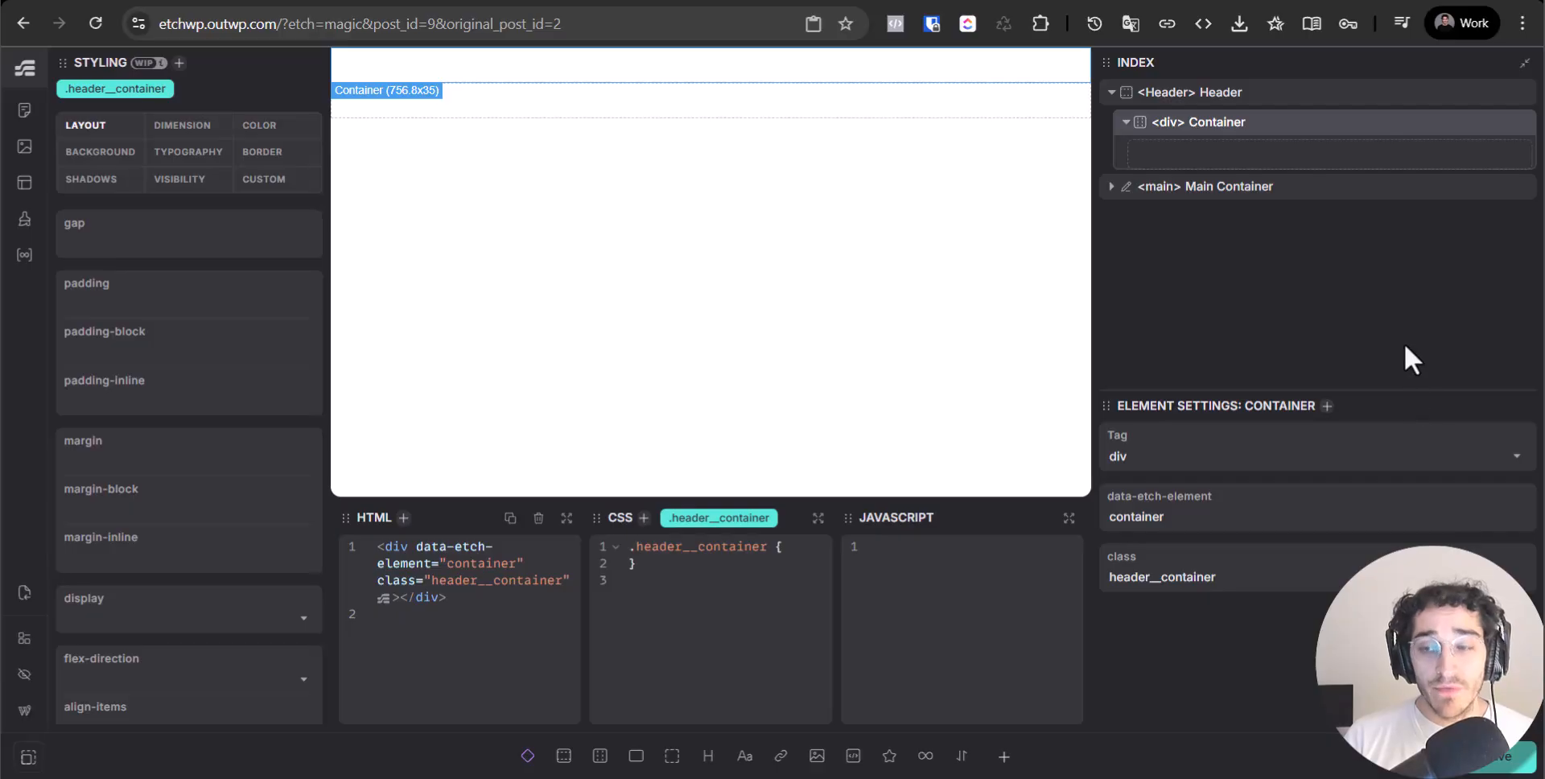
# Compare the classes and settings of the Header element and its nested Container, and look over the Header's available element actions.
pyautogui.click(1251, 96)
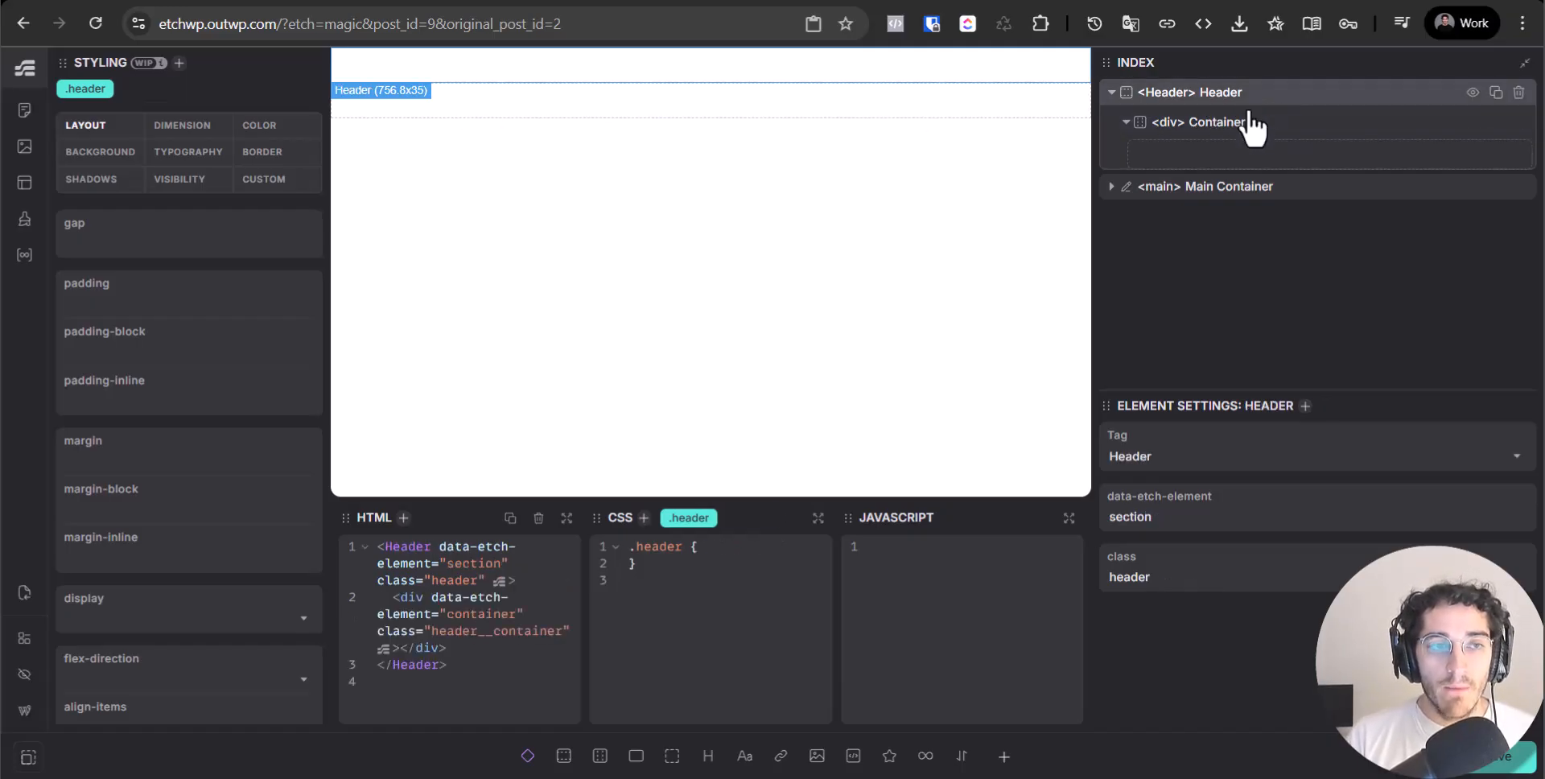
pyautogui.click(1248, 120)
pyautogui.click(1234, 96)
pyautogui.click(1231, 120)
pyautogui.click(1238, 99)
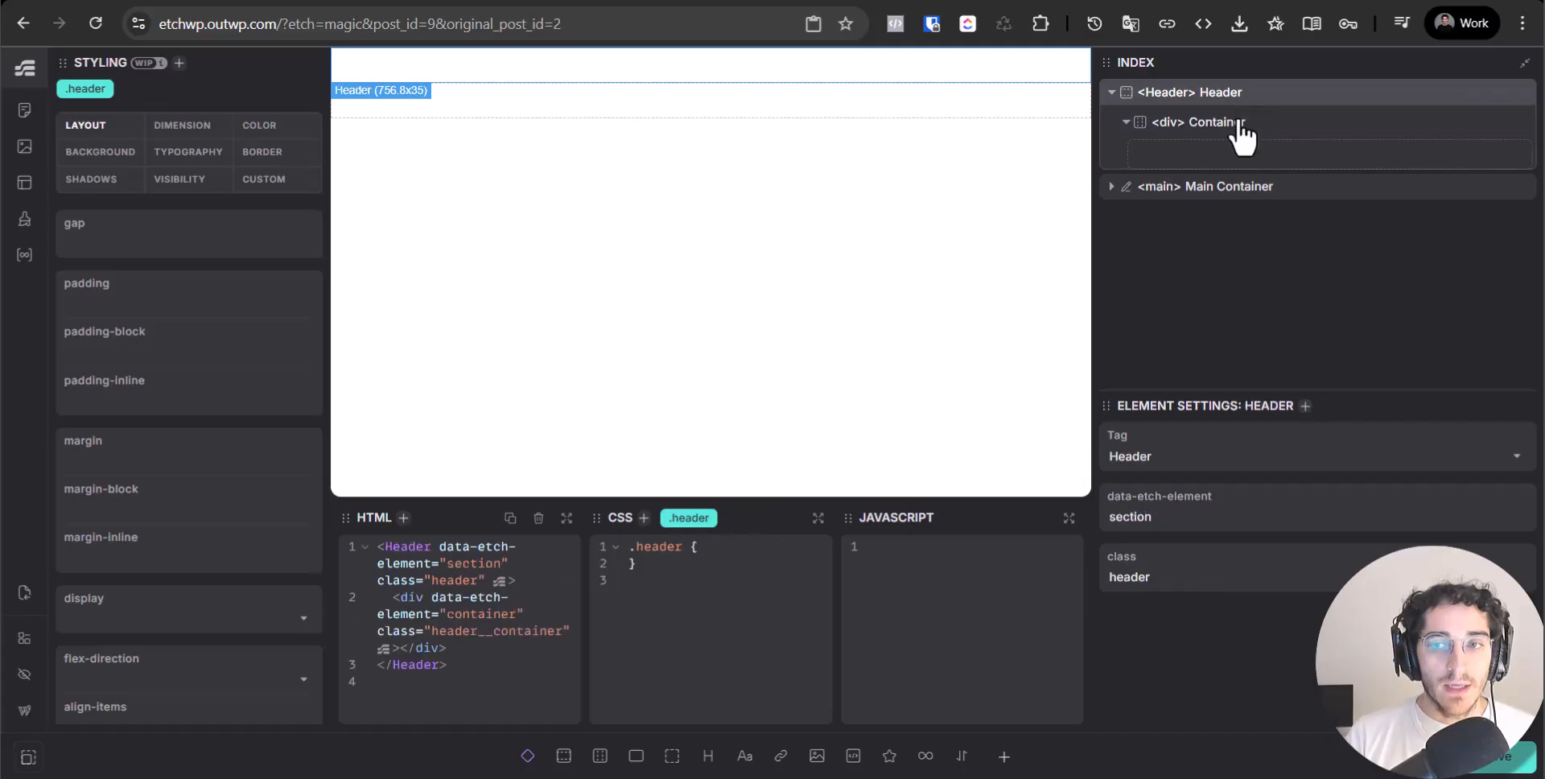
pyautogui.click(1241, 122)
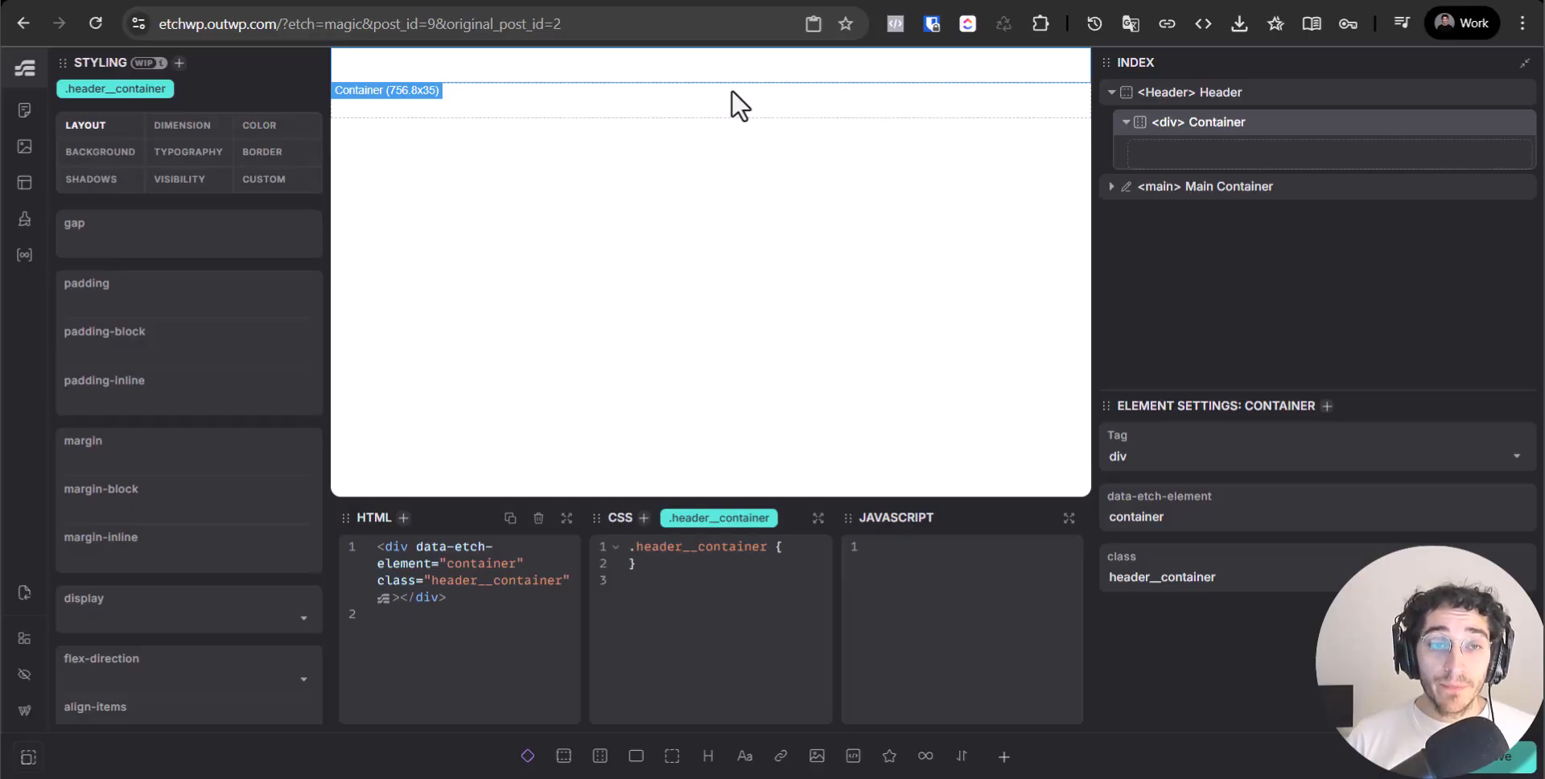
pyautogui.click(1261, 101)
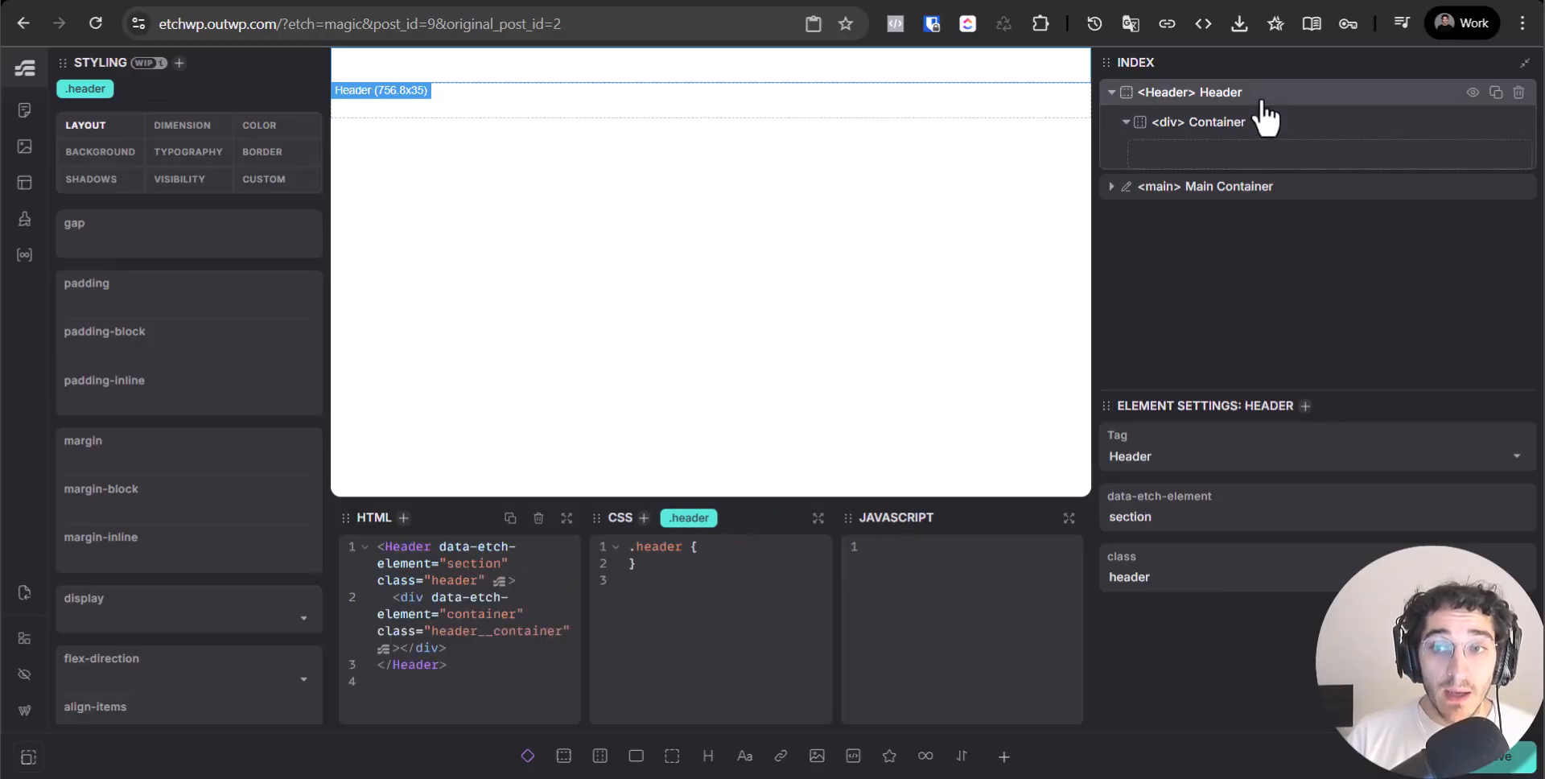
pyautogui.click(1260, 122)
pyautogui.click(1260, 95)
pyautogui.click(1263, 123)
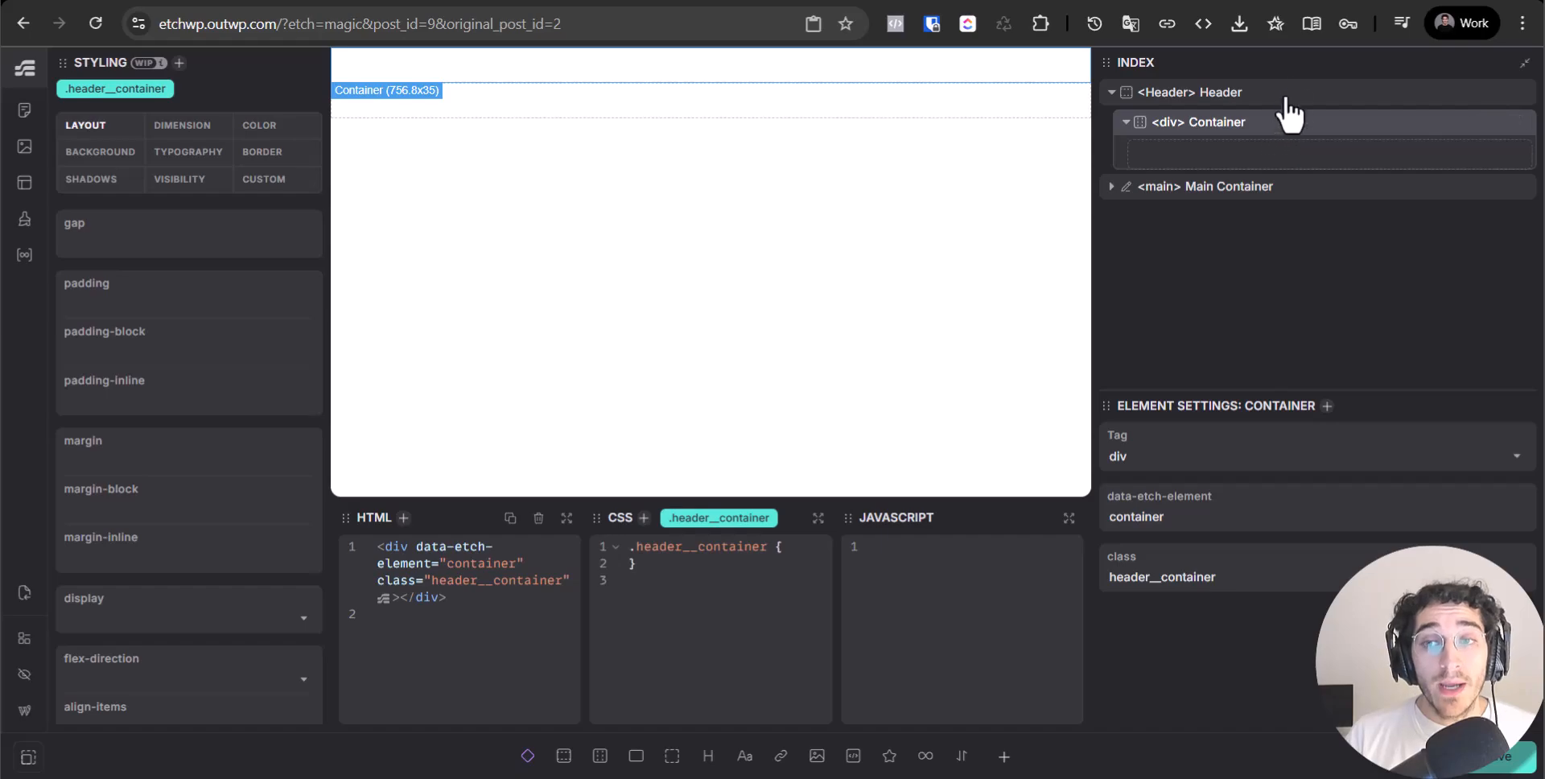
pyautogui.click(1286, 95)
pyautogui.rightClick(1288, 95)
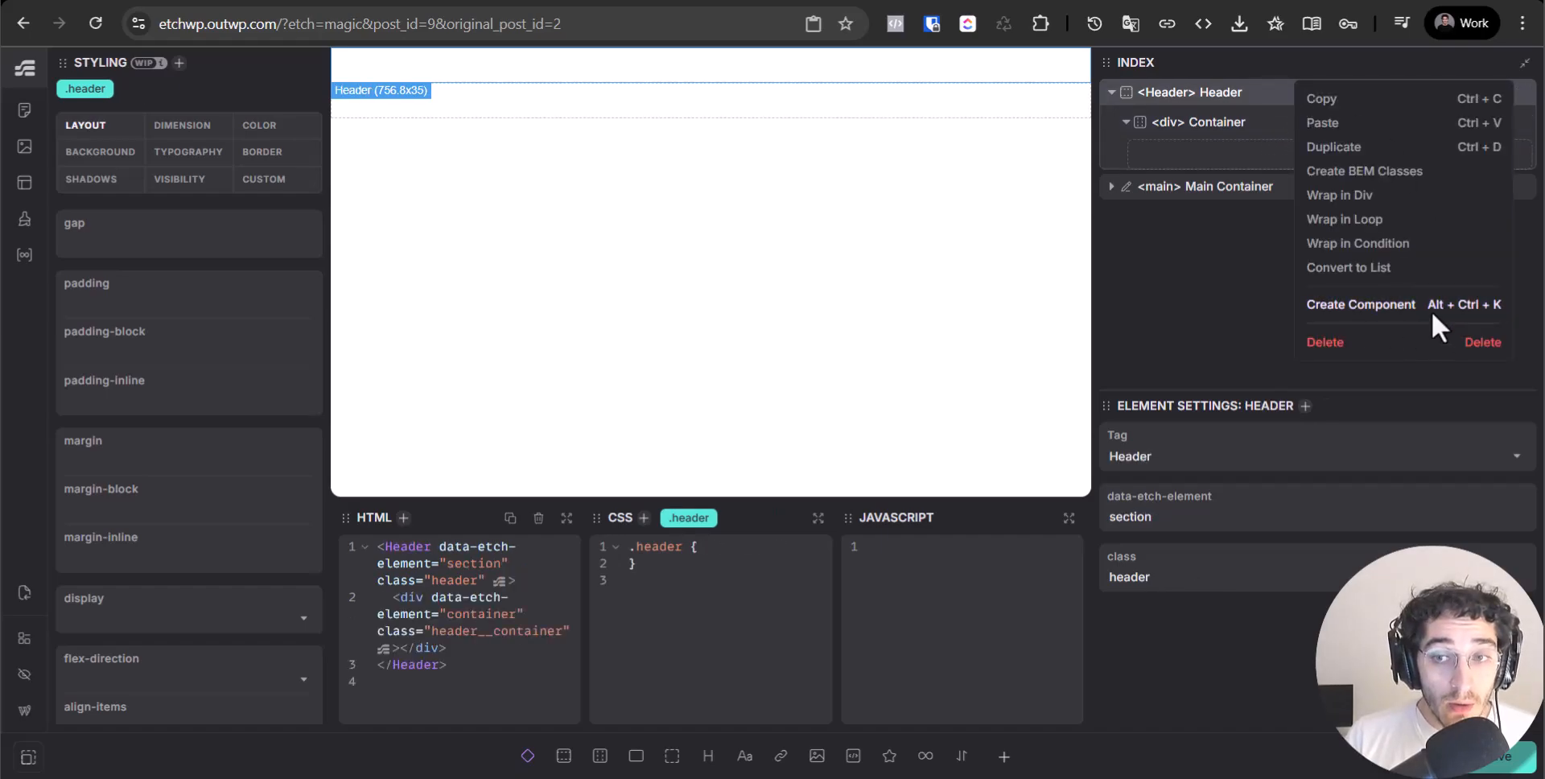
pyautogui.click(1234, 234)
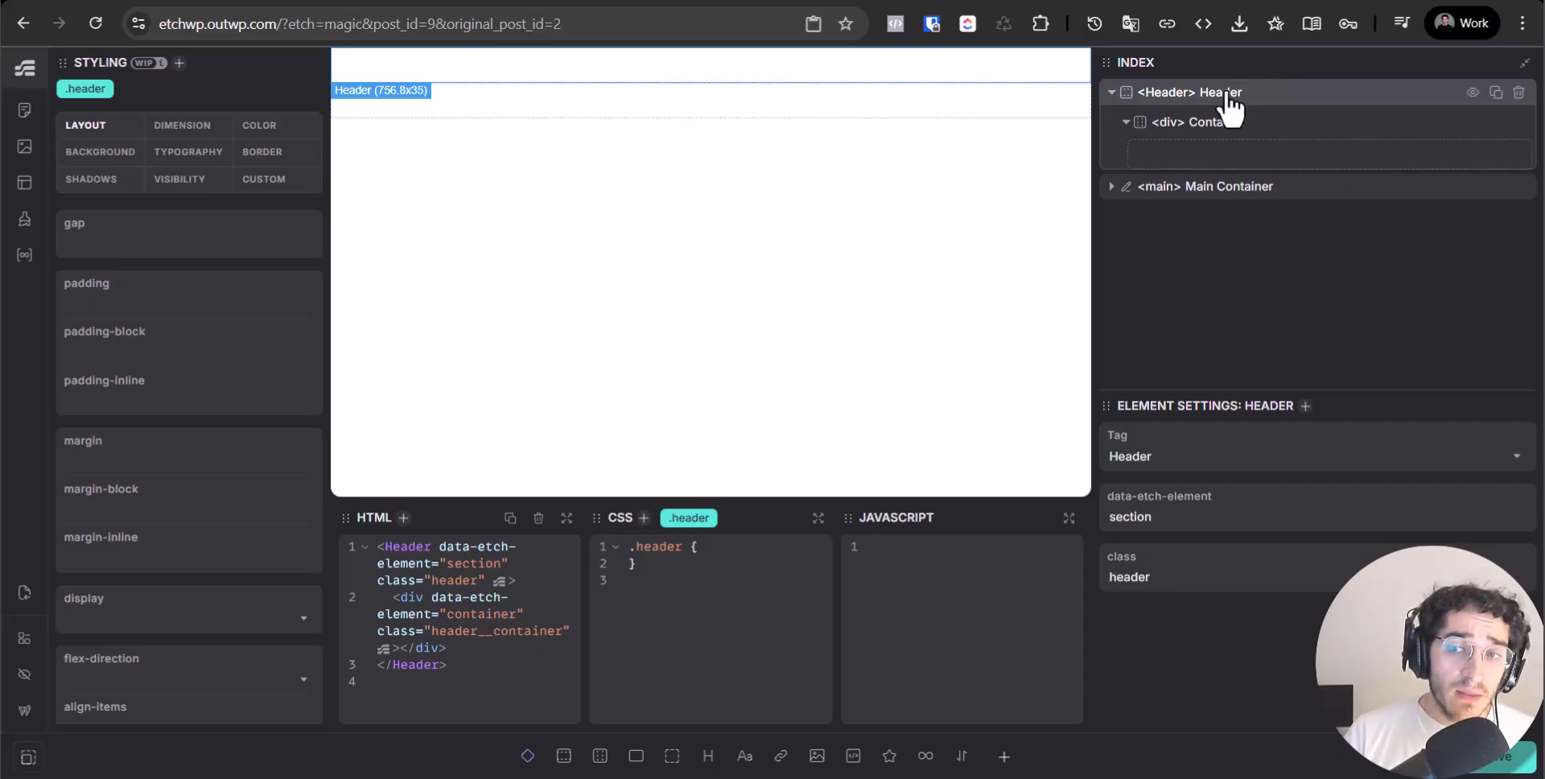
# Select the Header element and switch to the Figma file to view the Style 1 header design.
pyautogui.click(1266, 141)
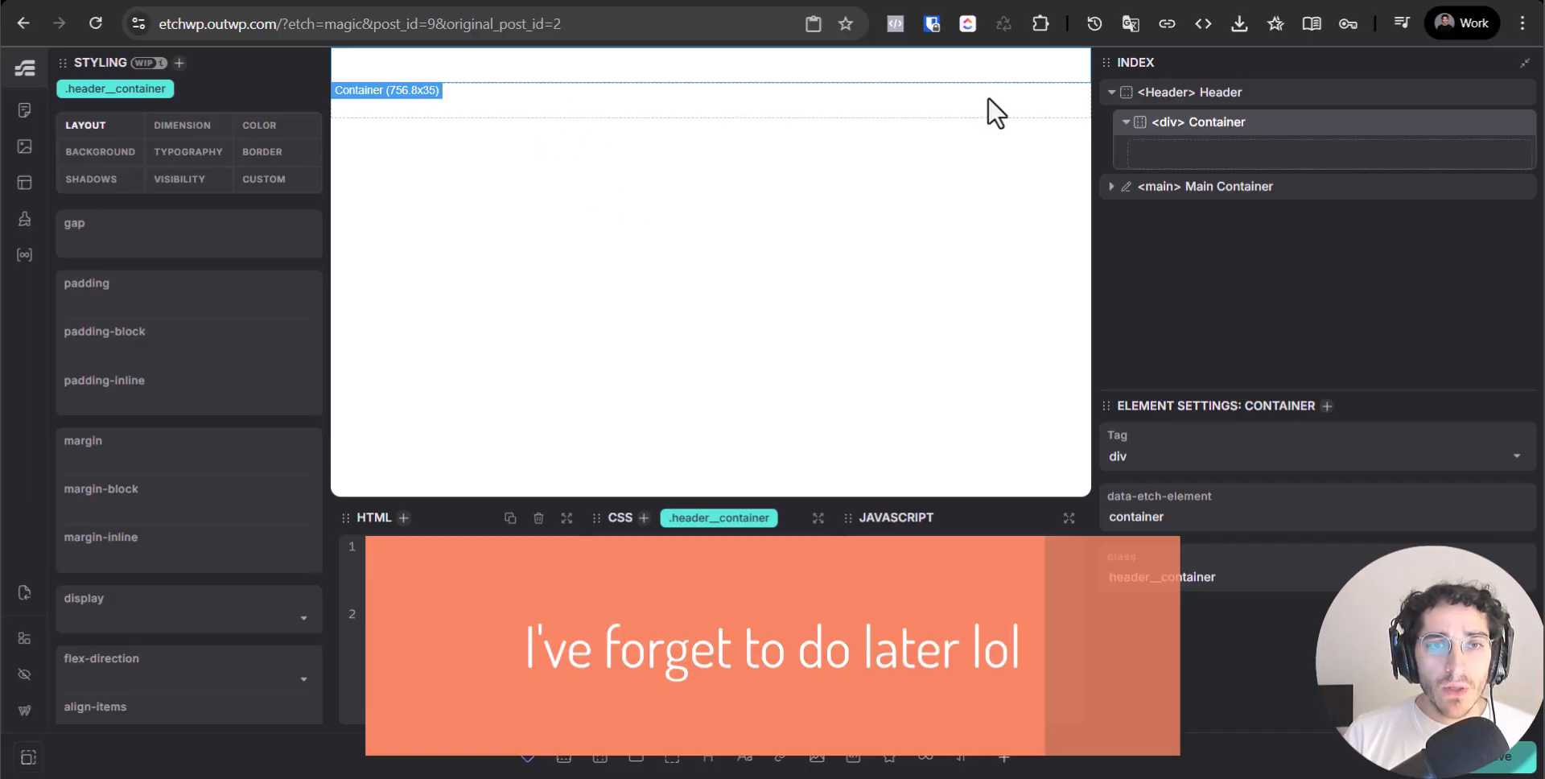
pyautogui.click(1202, 95)
pyautogui.click(782, 0)
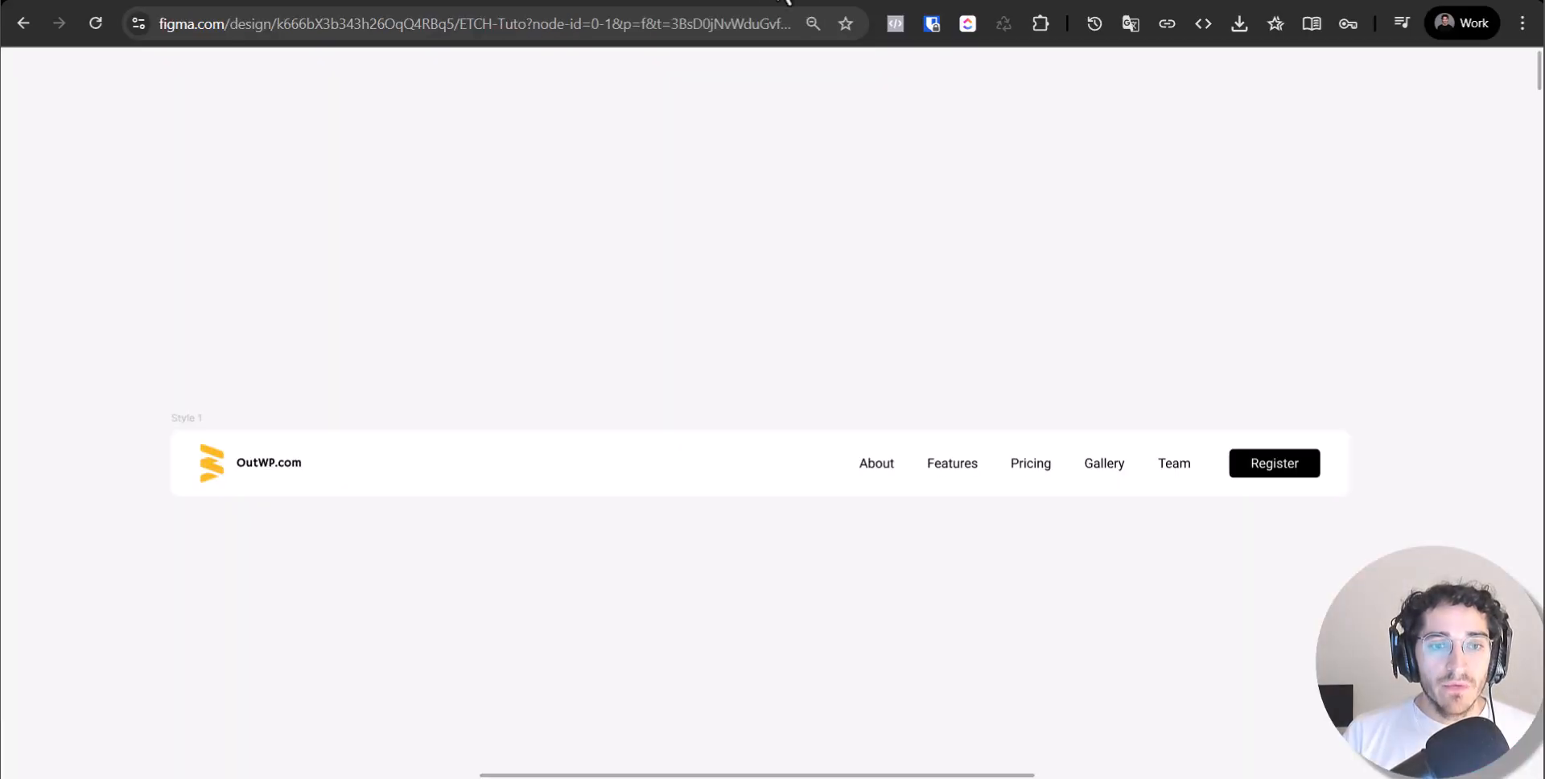
# Examine the logo, the menu links and the Register button of the Style 1 header in the Figma design.
pyautogui.scroll(2, 484, 523)
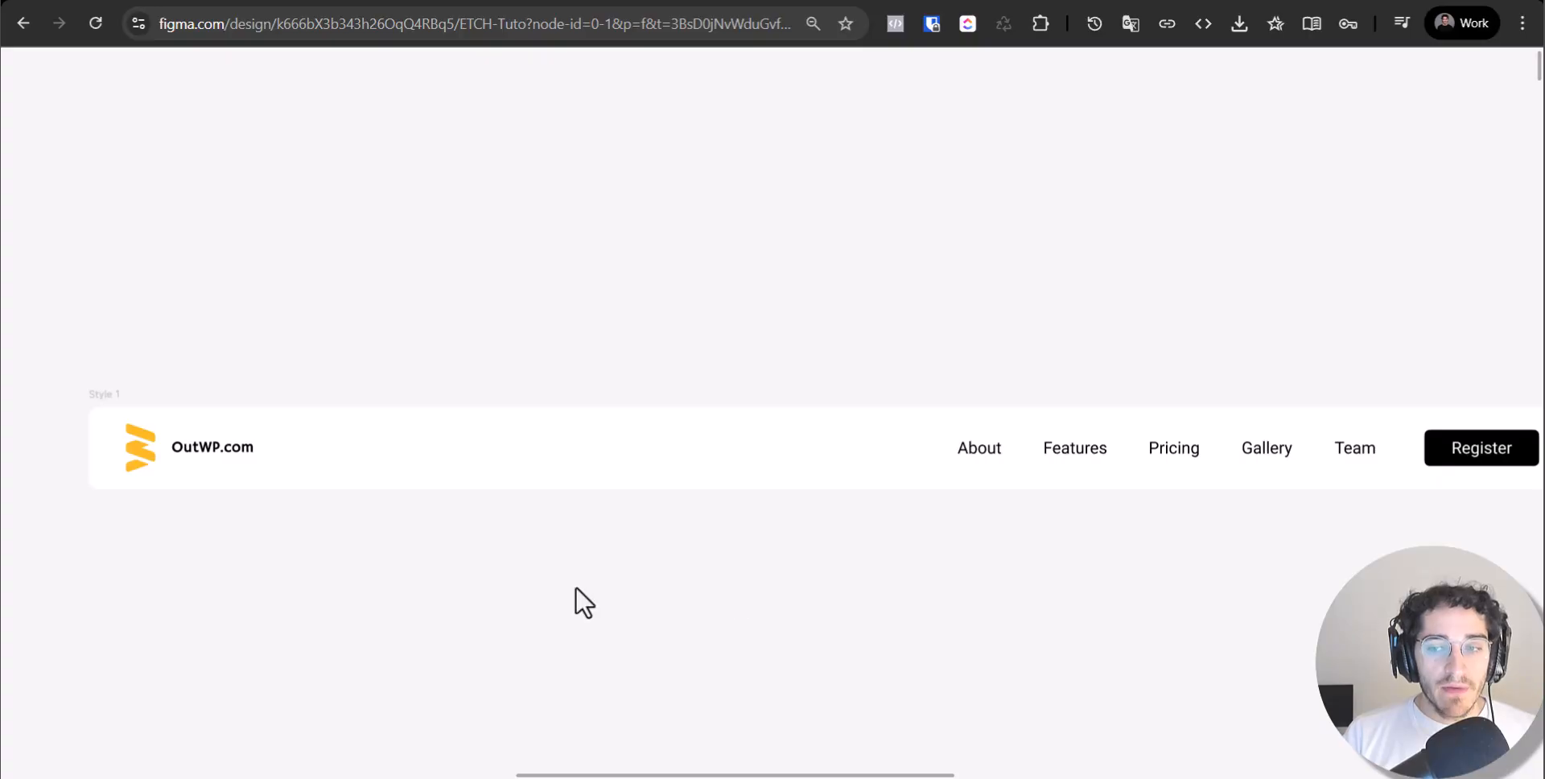
pyautogui.moveTo(519, 587); pyautogui.dragTo(568, 557)
pyautogui.moveTo(698, 554); pyautogui.dragTo(517, 547)
pyautogui.moveTo(213, 470); pyautogui.dragTo(331, 451)
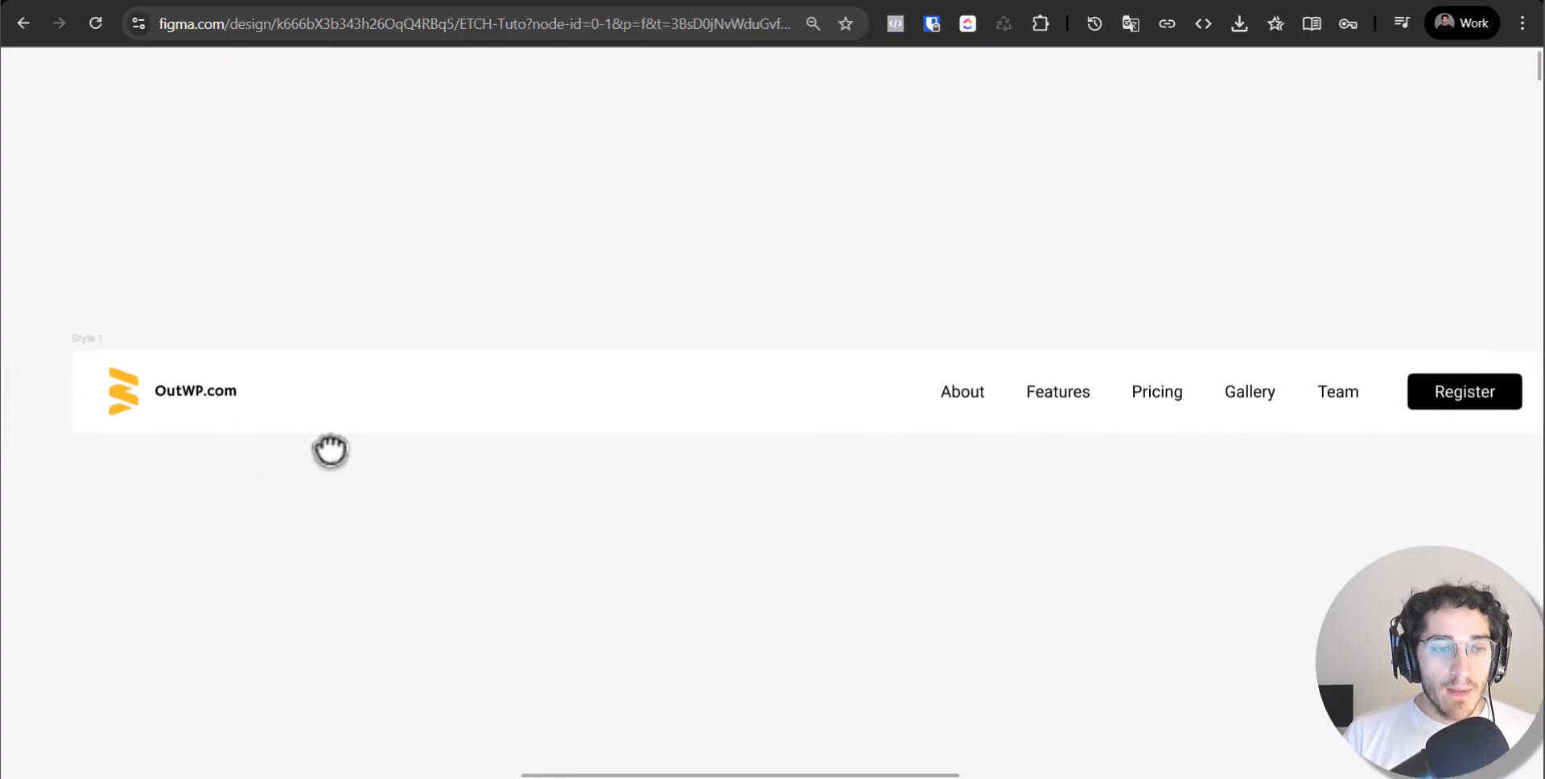
pyautogui.click(172, 389)
pyautogui.click(983, 393)
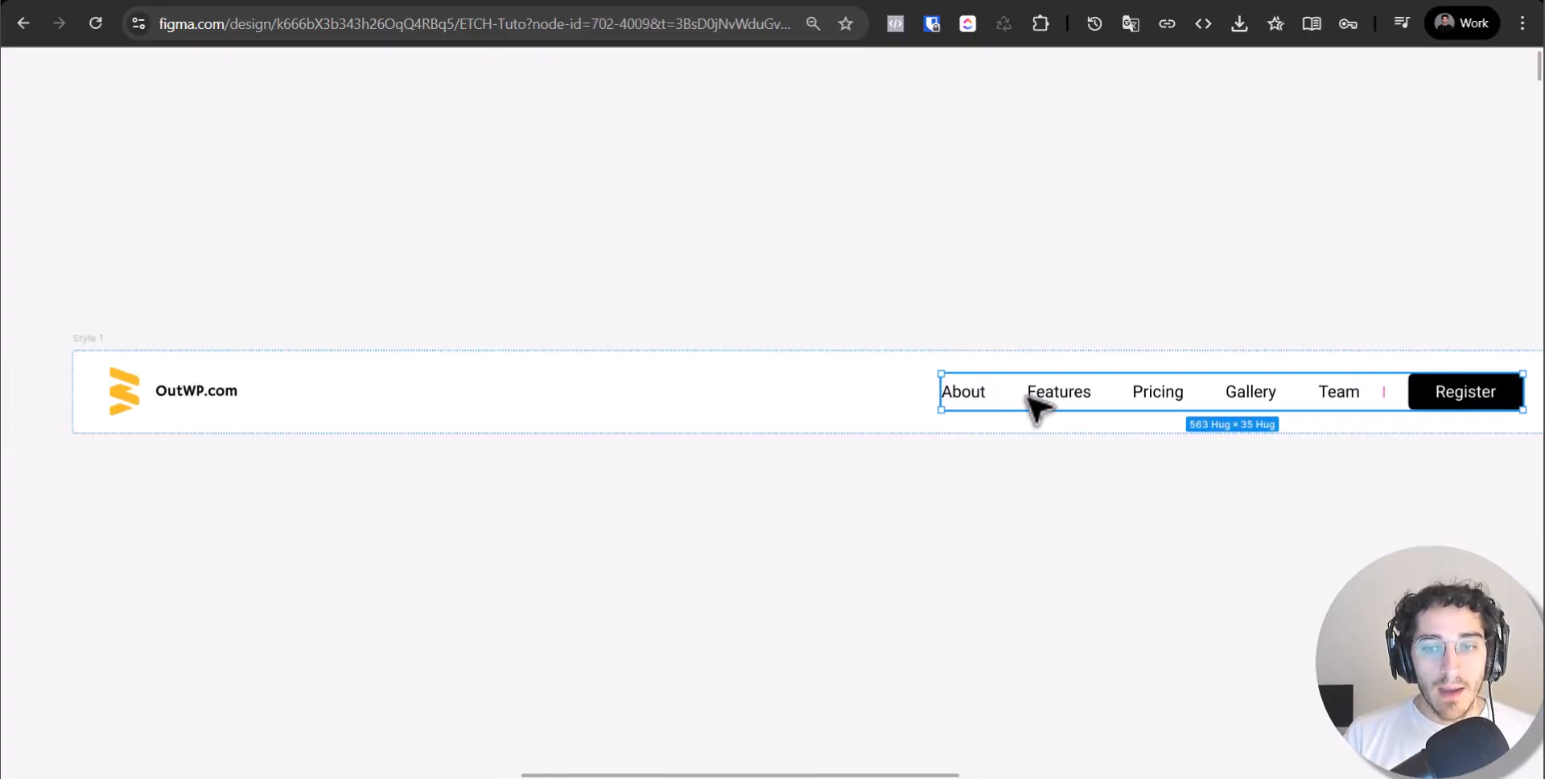
pyautogui.click(1259, 394)
pyautogui.click(1452, 395)
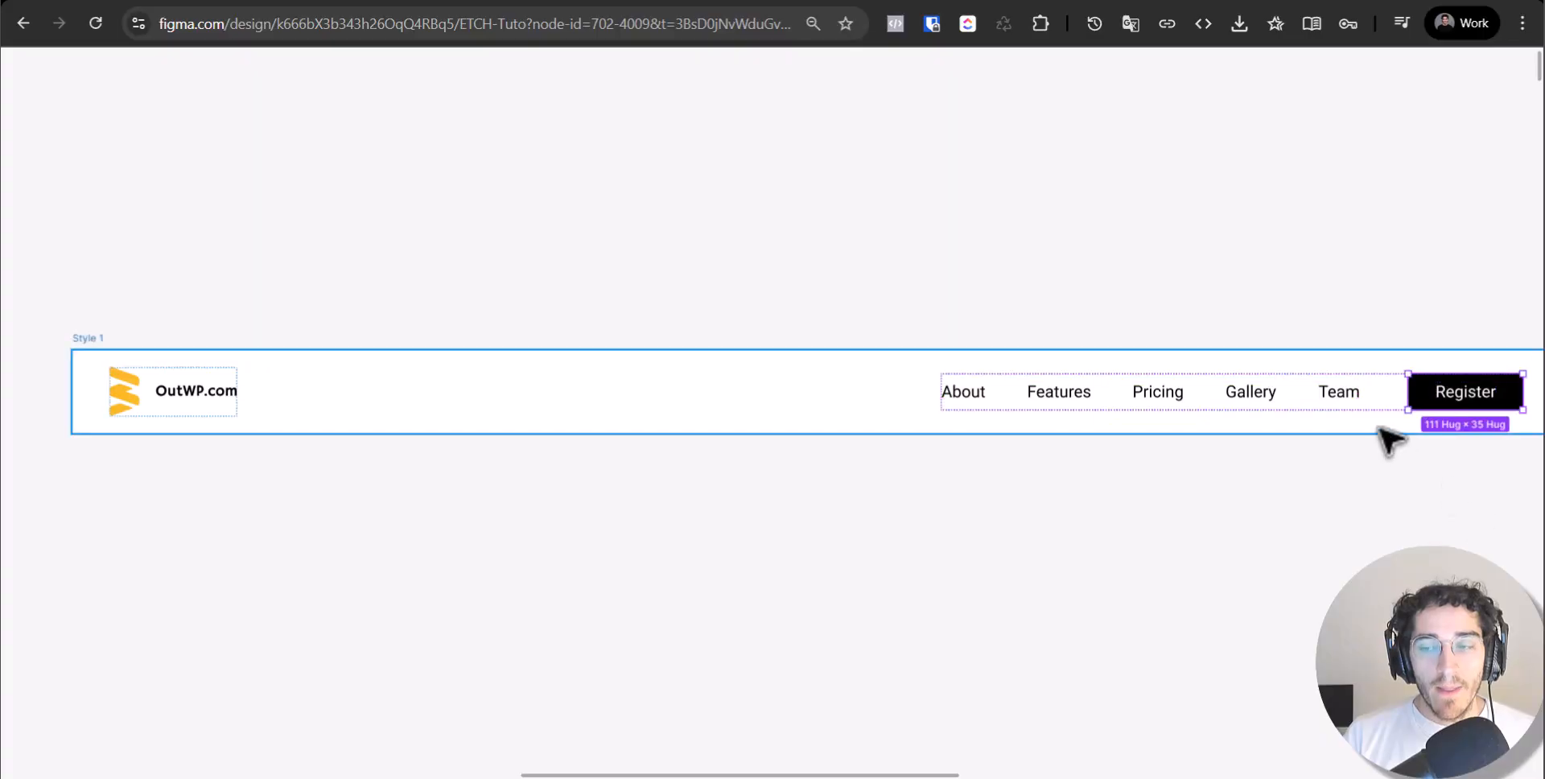
pyautogui.click(620, 462)
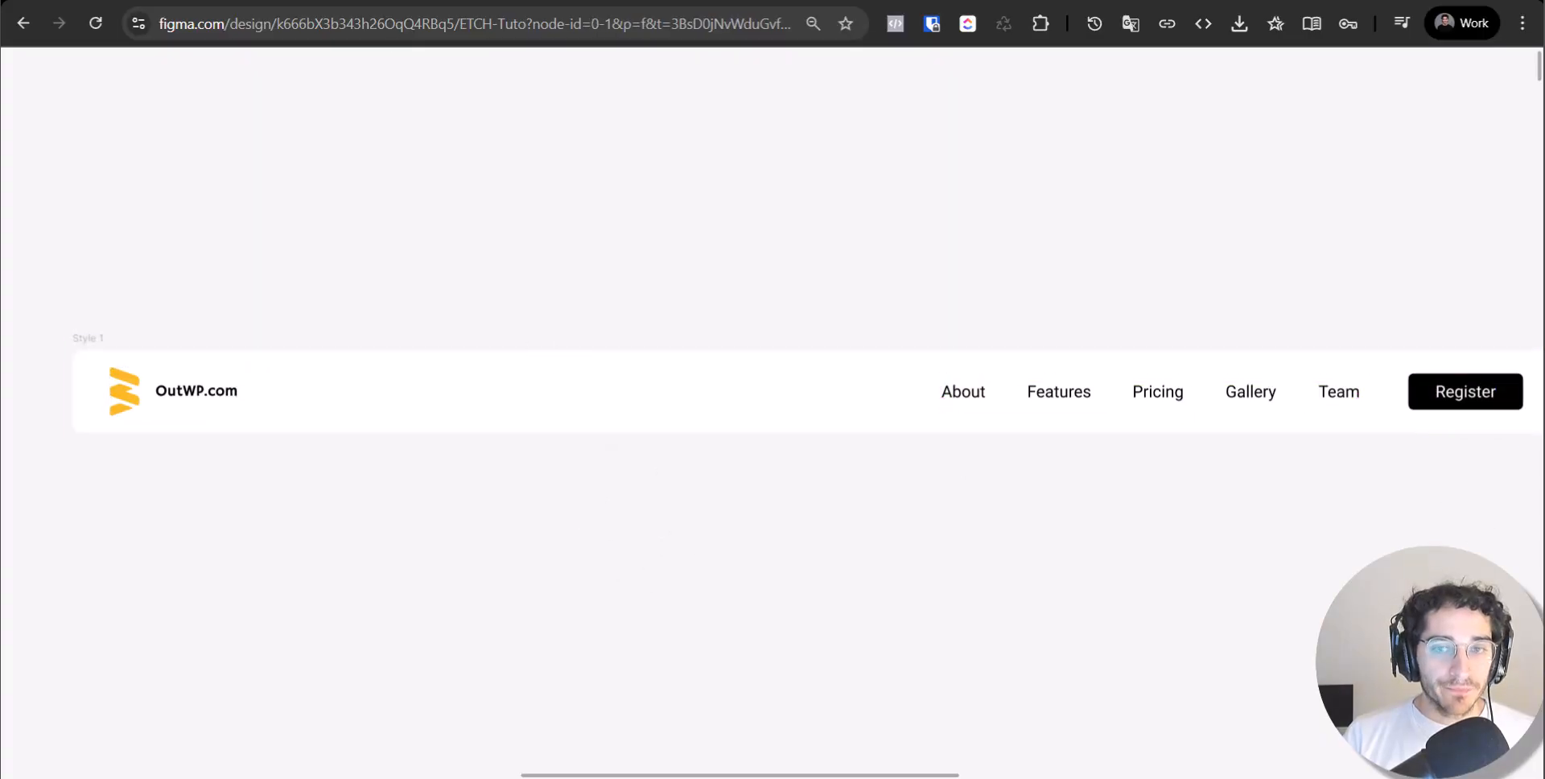
# Switch back to Etch and add an SVG element inside the Header's Container.
pyautogui.hotkey('ctrl', 'Tab')
pyautogui.moveTo(1249, 288); pyautogui.dragTo(1254, 288)
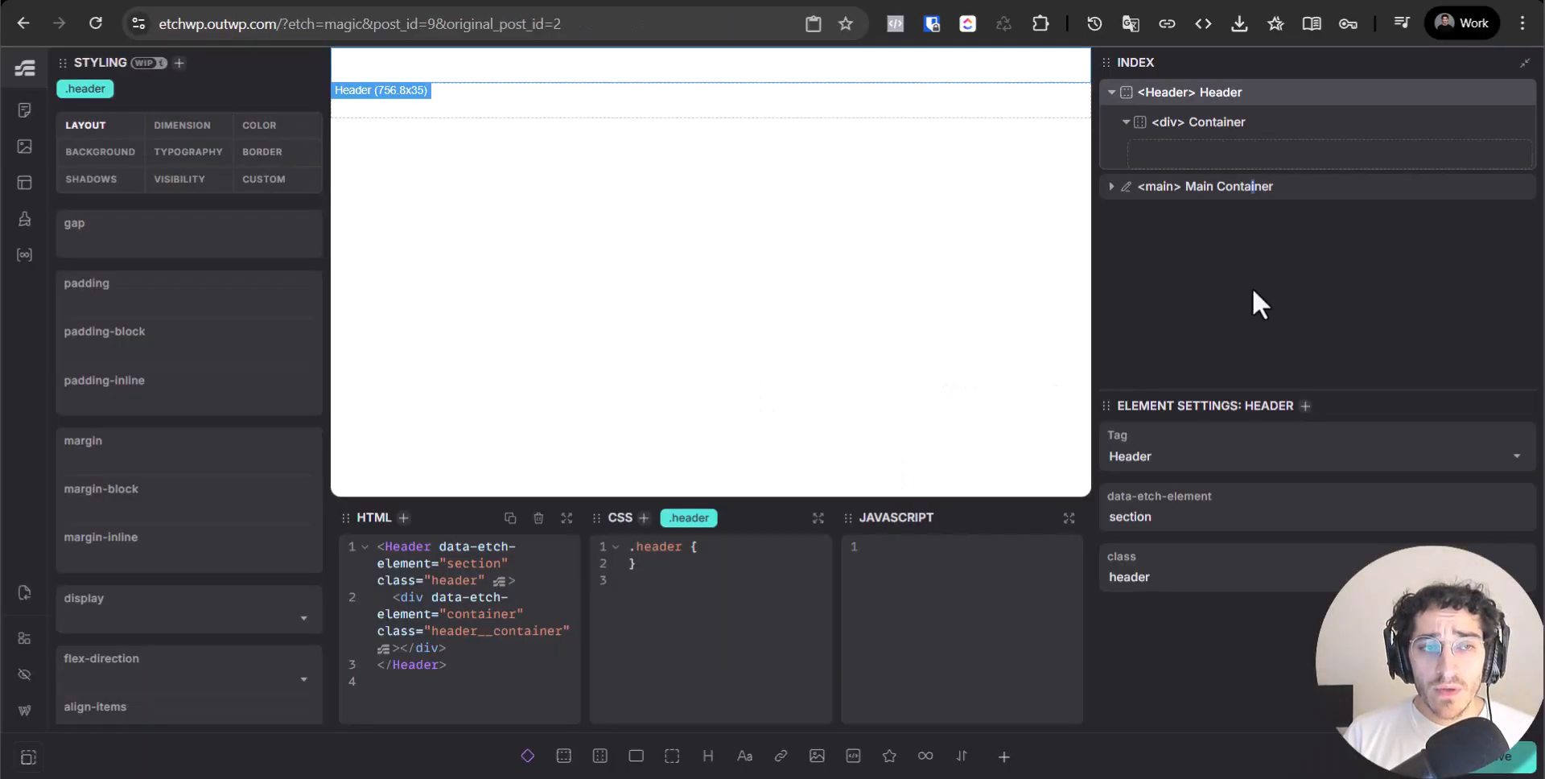
pyautogui.click(1256, 132)
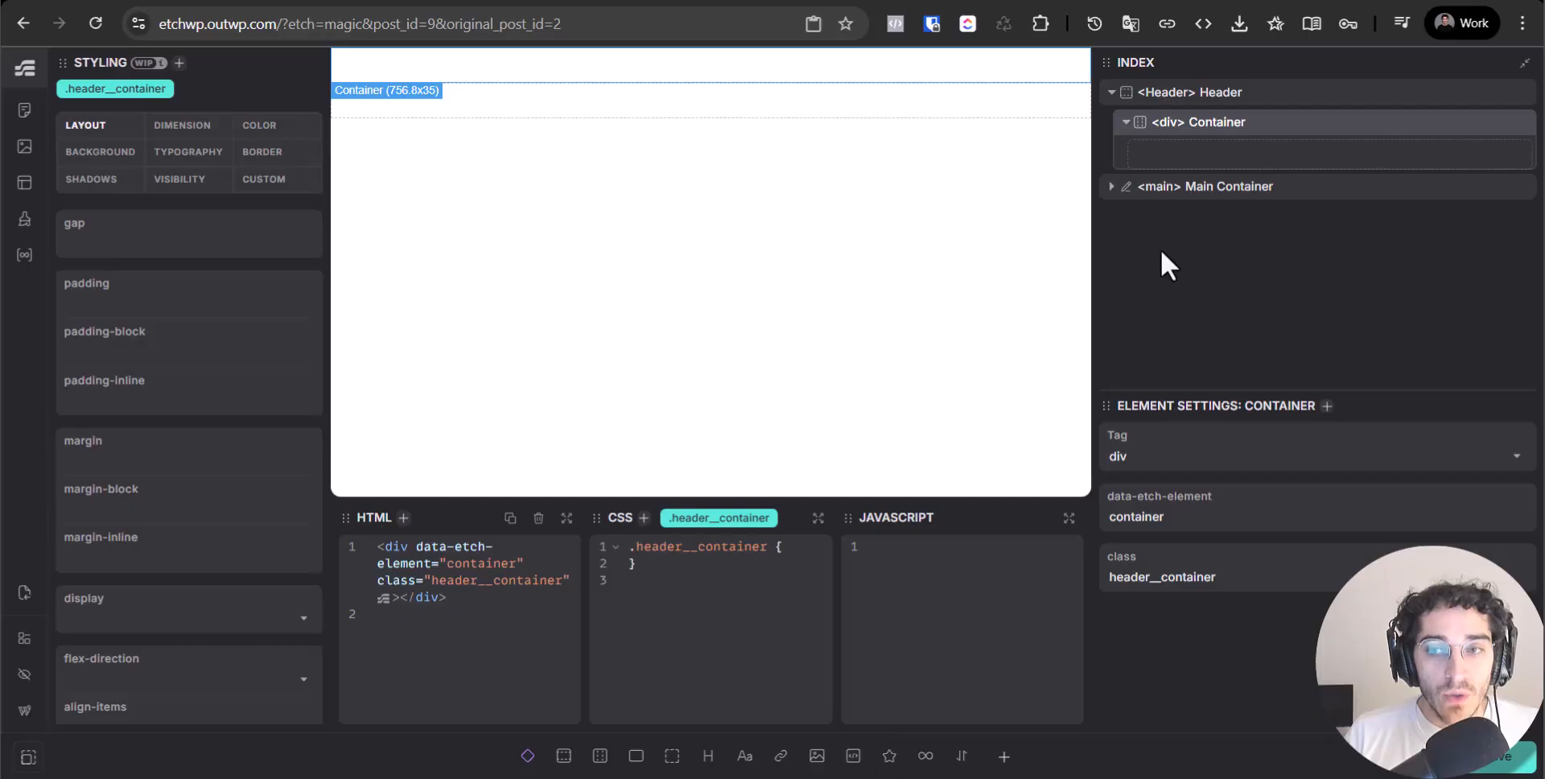
pyautogui.click(889, 756)
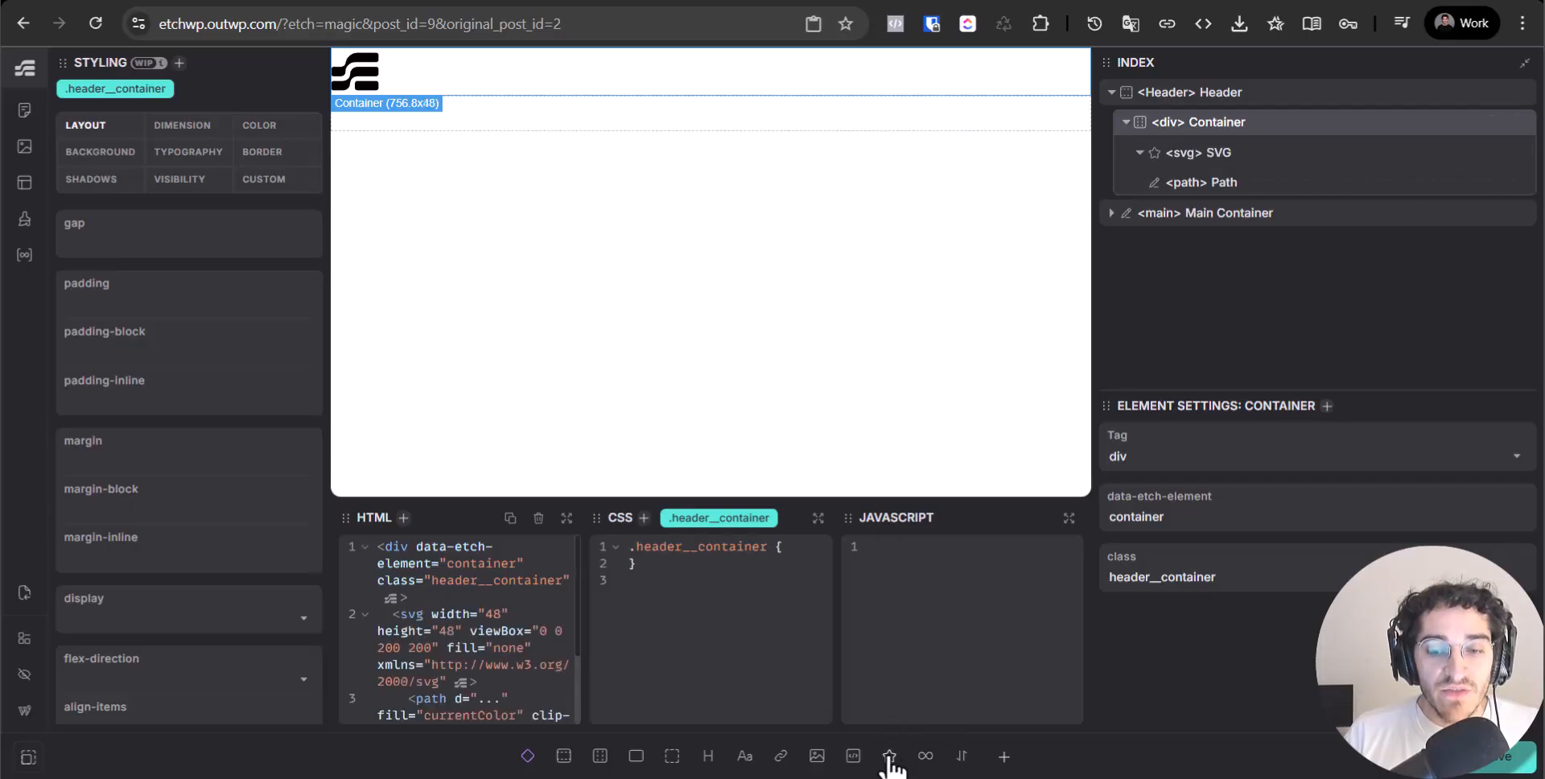
pyautogui.click(1224, 154)
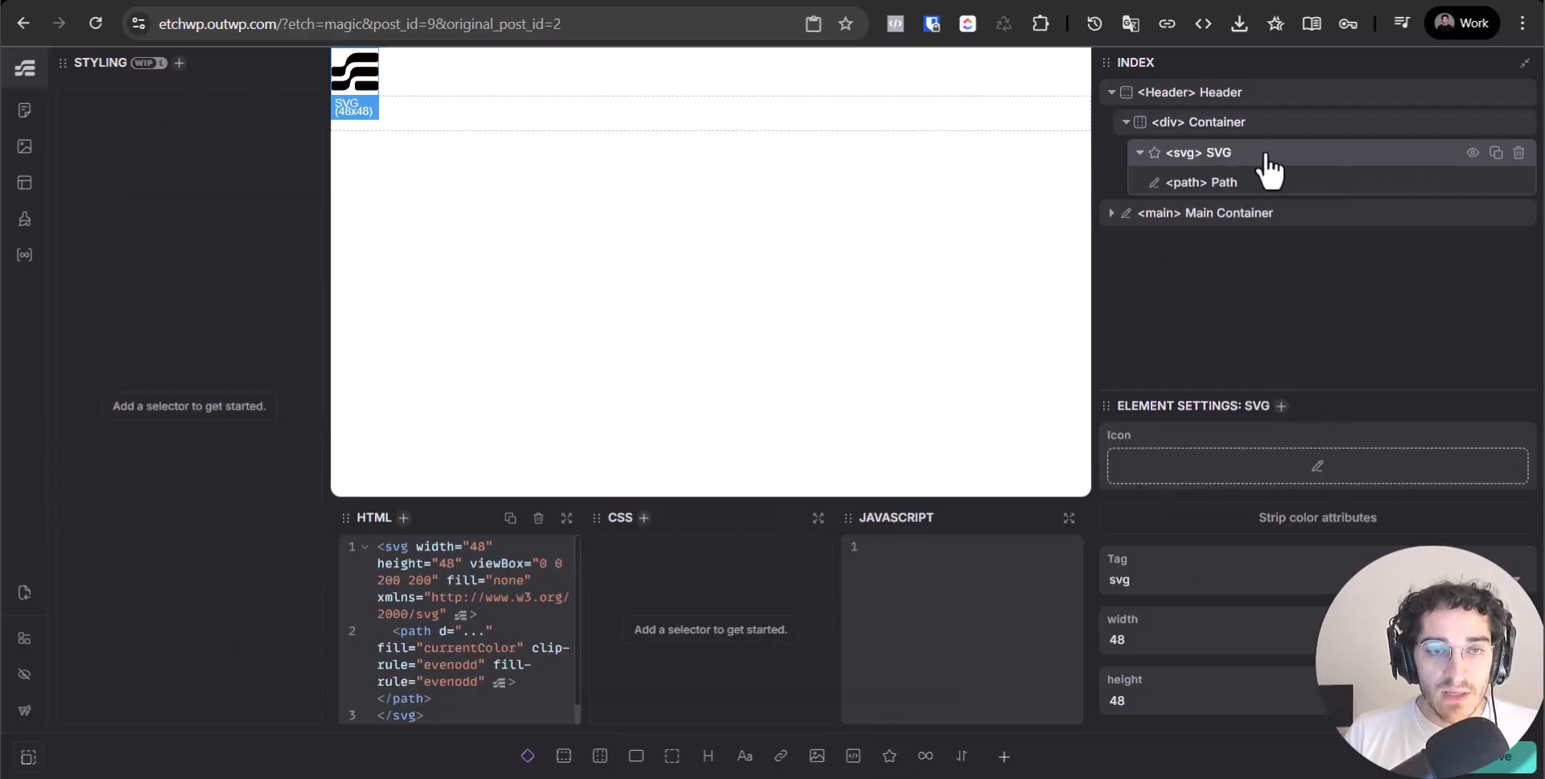
# Switch to the Figma file and open the Style 1 header's logo frame in Dev Mode.
pyautogui.hotkey('ctrl', 'Tab')
pyautogui.click(180, 390)
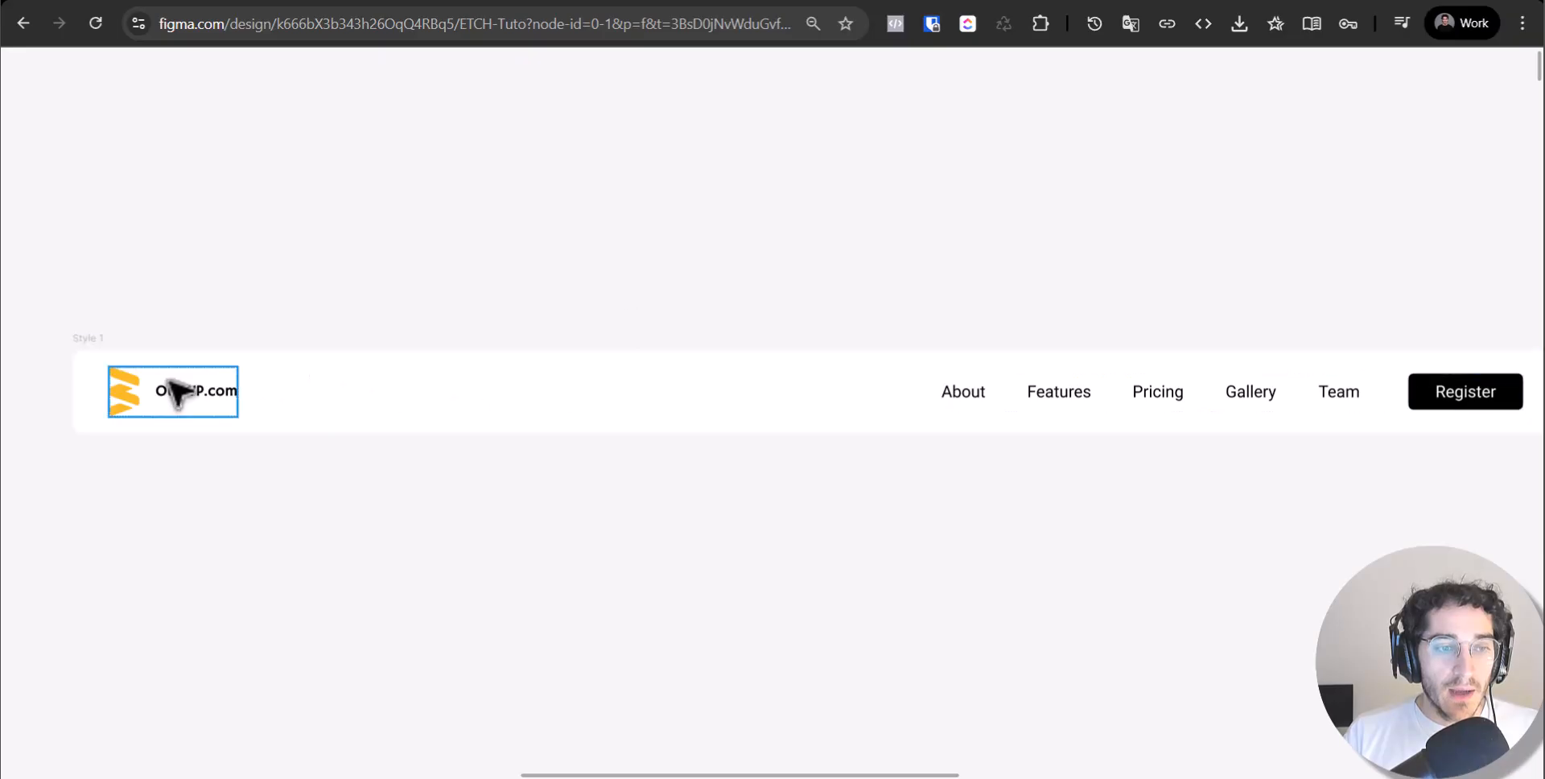
pyautogui.hotkey('ctrl', '\\')
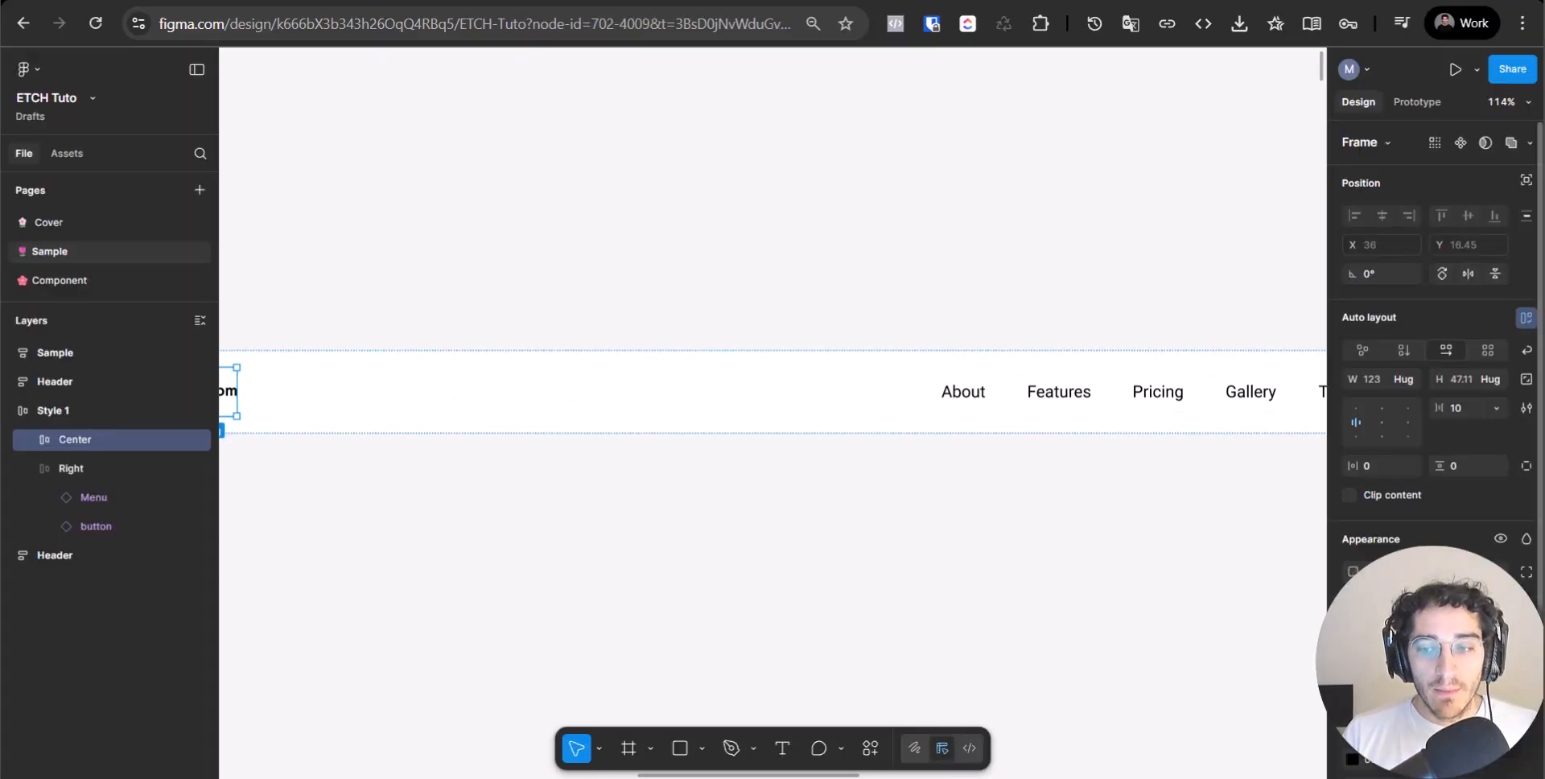
pyautogui.hotkey('ctrl', '\\')
pyautogui.hotkey('ctrl', '\\')
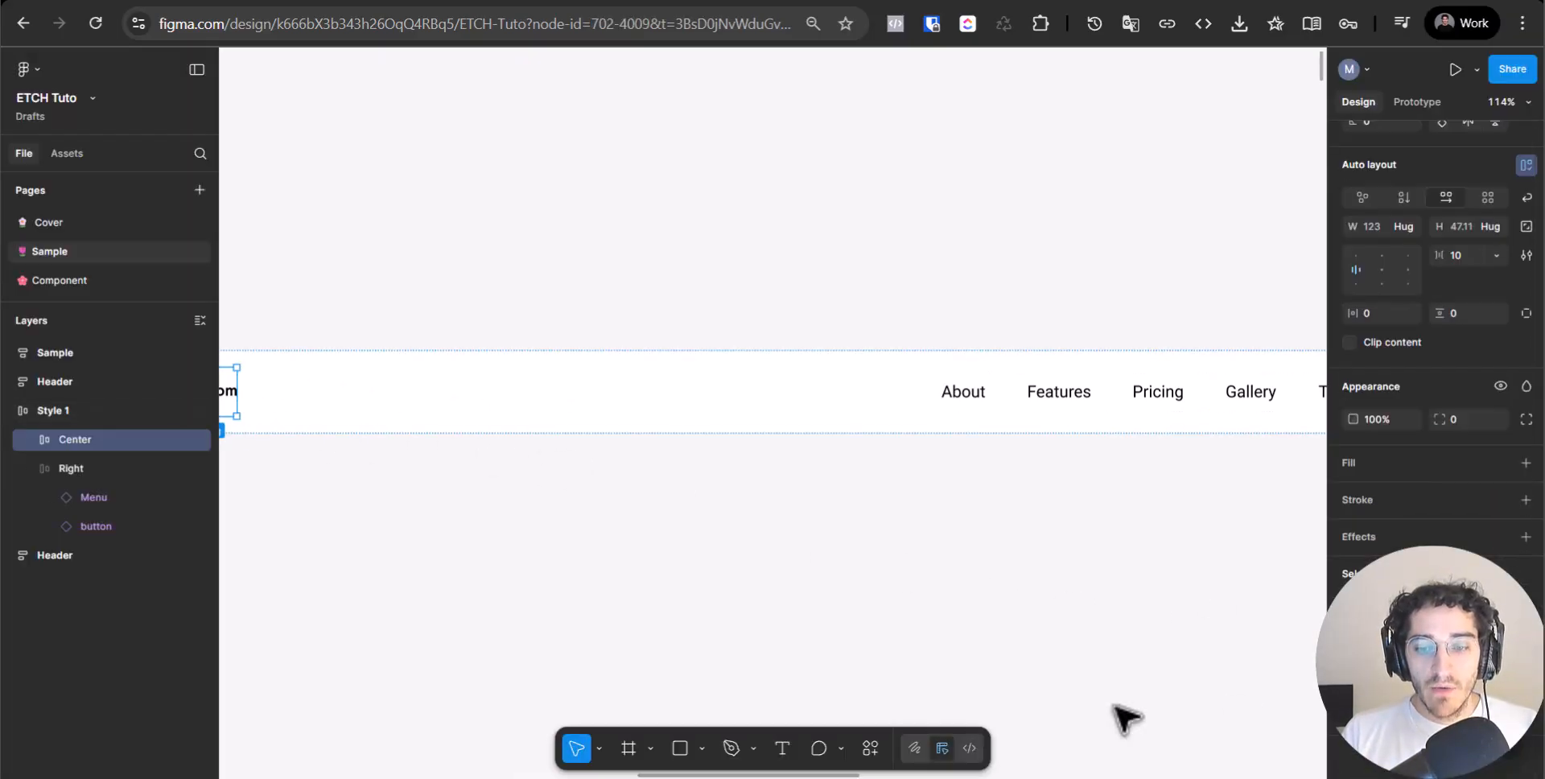
pyautogui.click(969, 748)
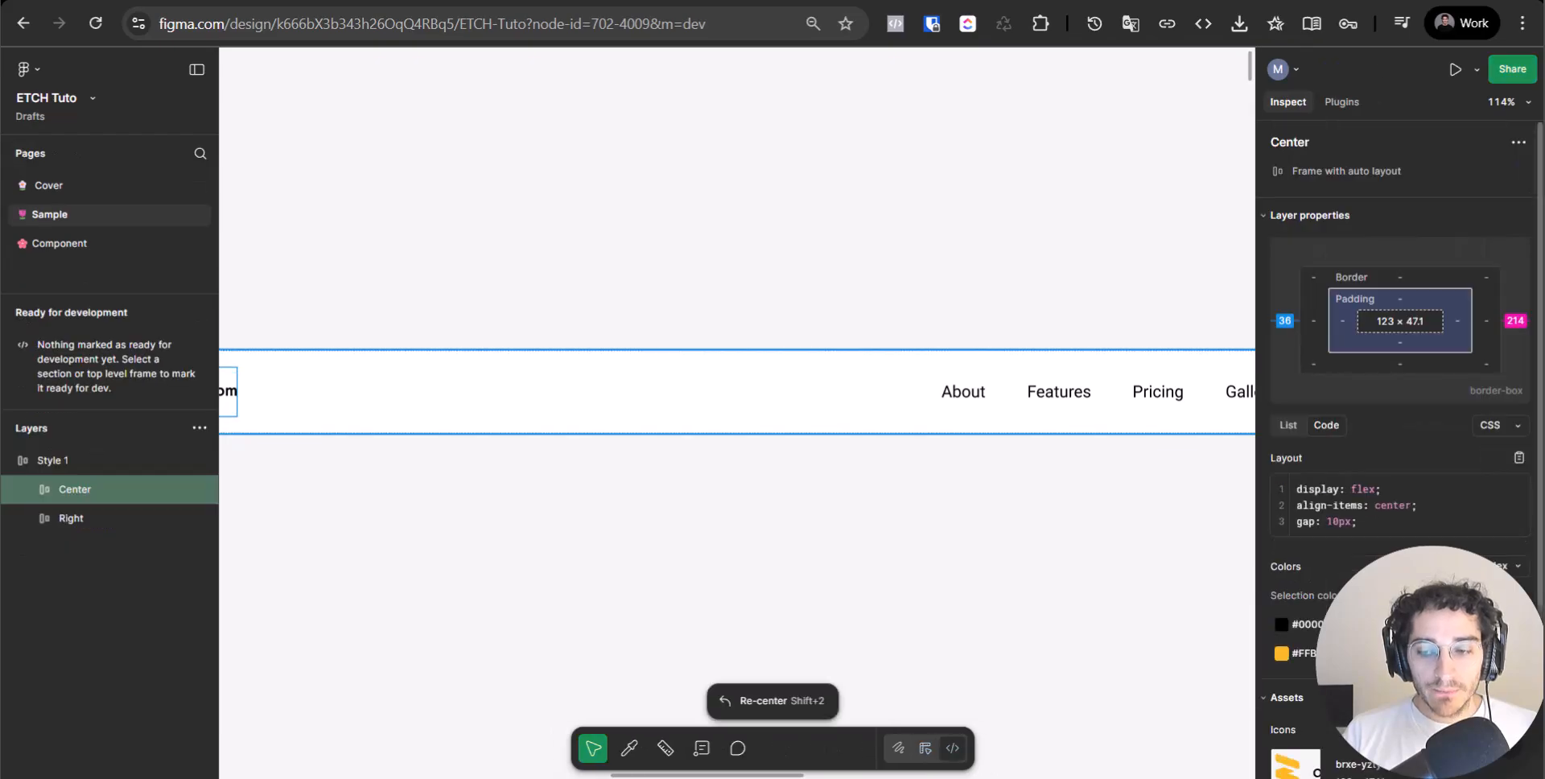
# Select the OutWP.com logo graphic in the Style 1 header and copy its SVG code.
pyautogui.moveTo(473, 541); pyautogui.dragTo(875, 523)
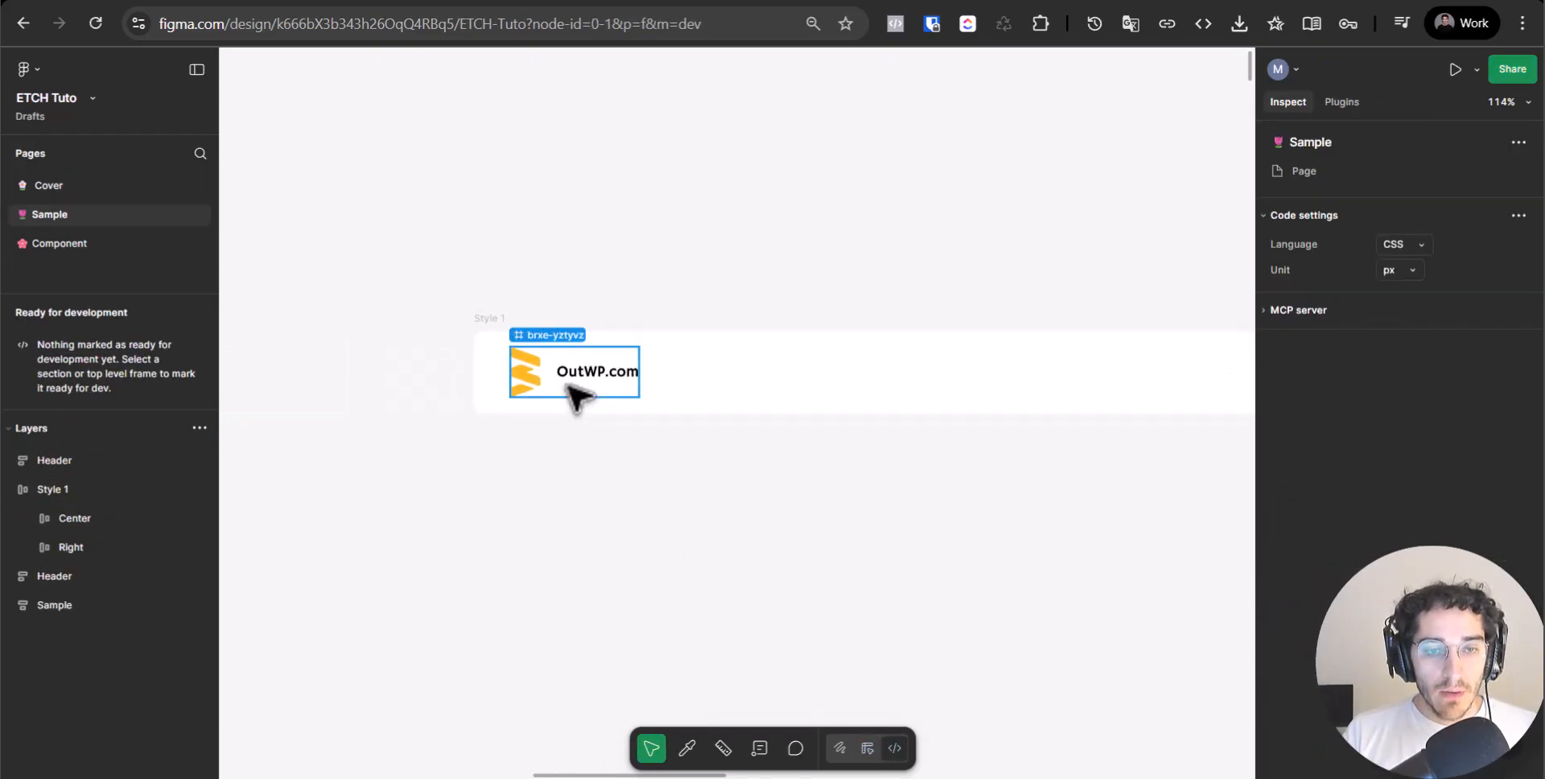
pyautogui.click(562, 381)
pyautogui.scroll(-5, 1315, 578)
pyautogui.scroll(4, 1316, 578)
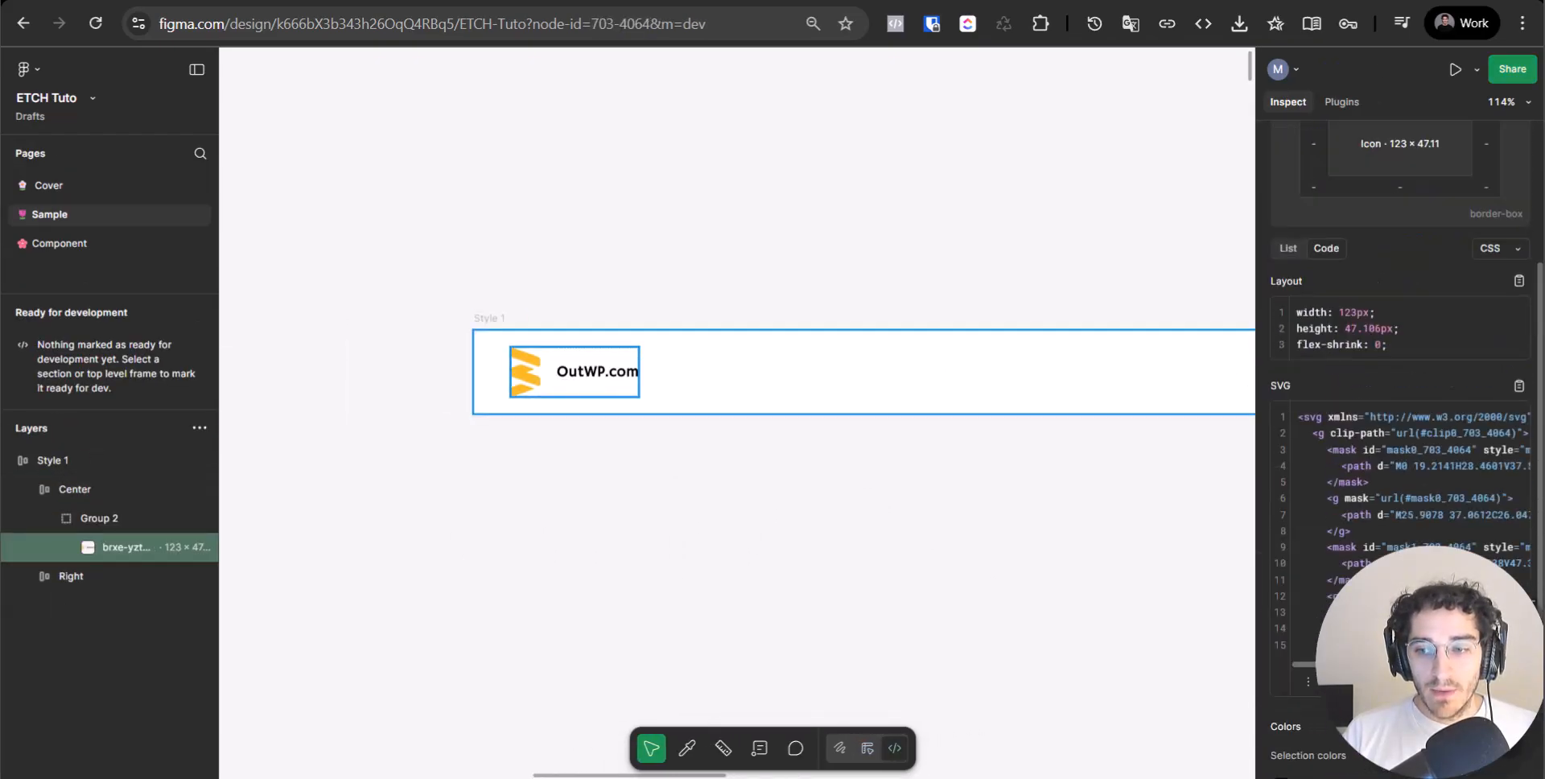
pyautogui.click(1518, 485)
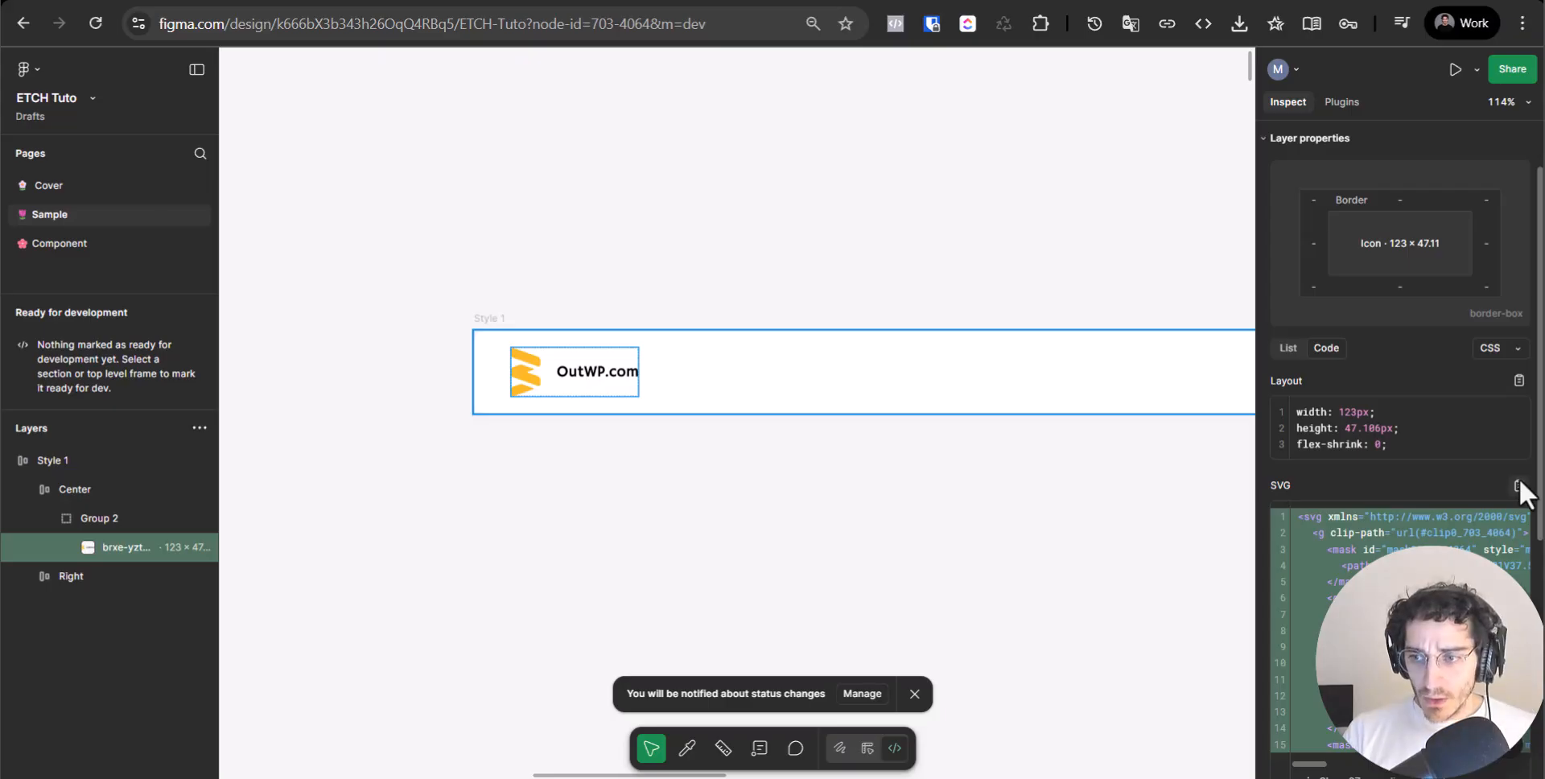
pyautogui.click(1519, 486)
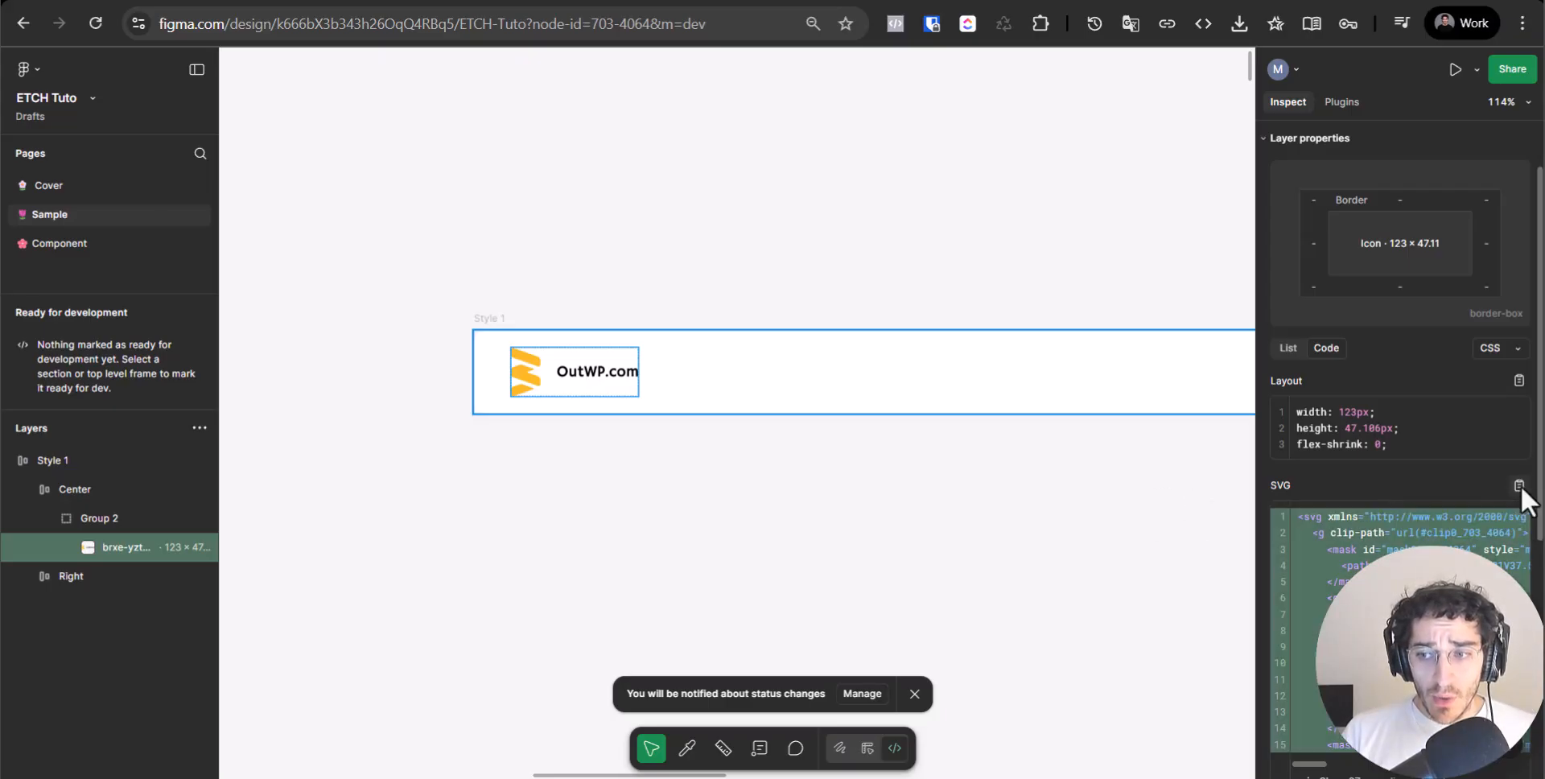
pyautogui.click(1519, 485)
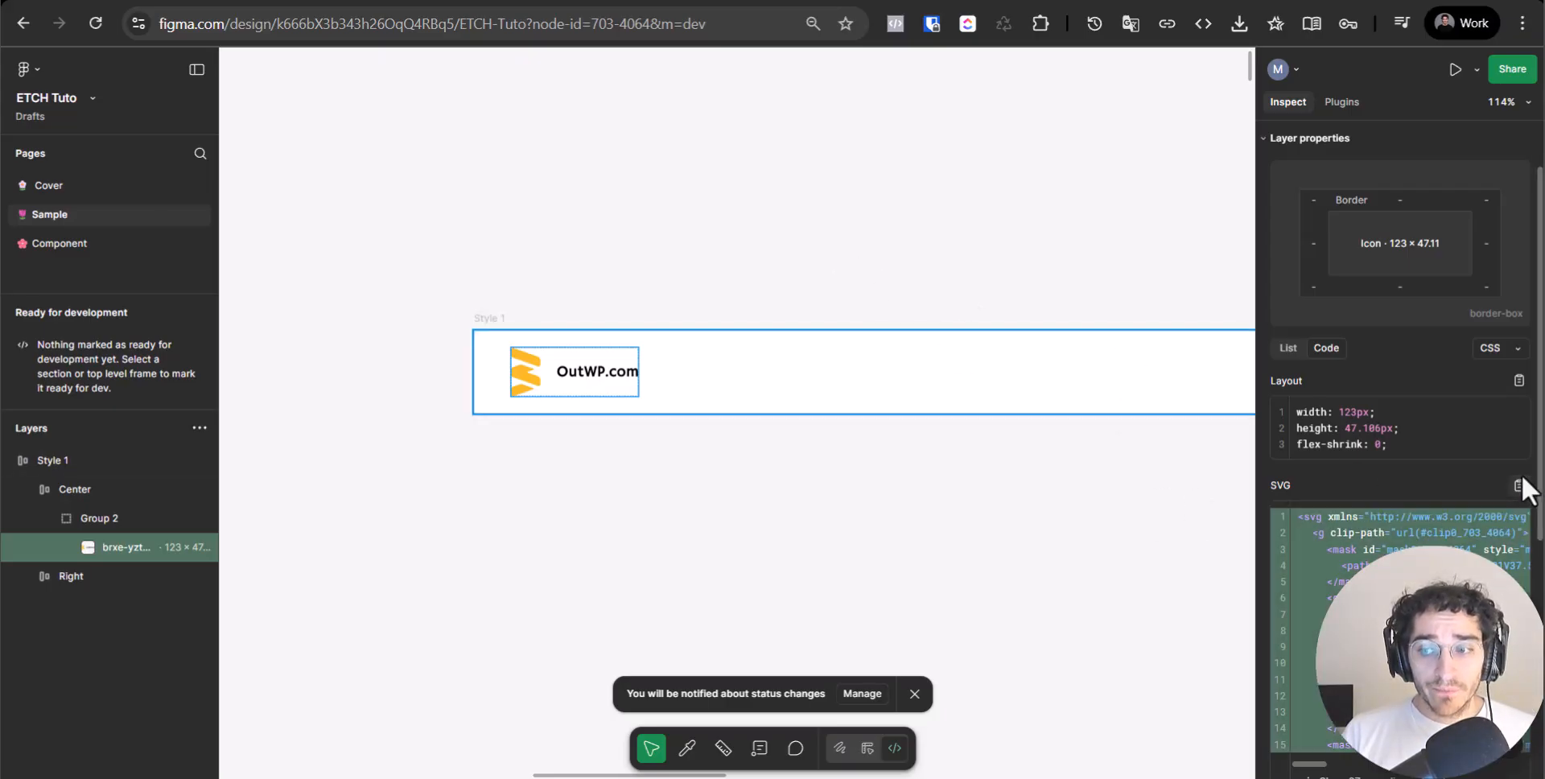
# Return to Etch and replace the SVG element's HTML with the copied logo code.
pyautogui.click(352, 1)
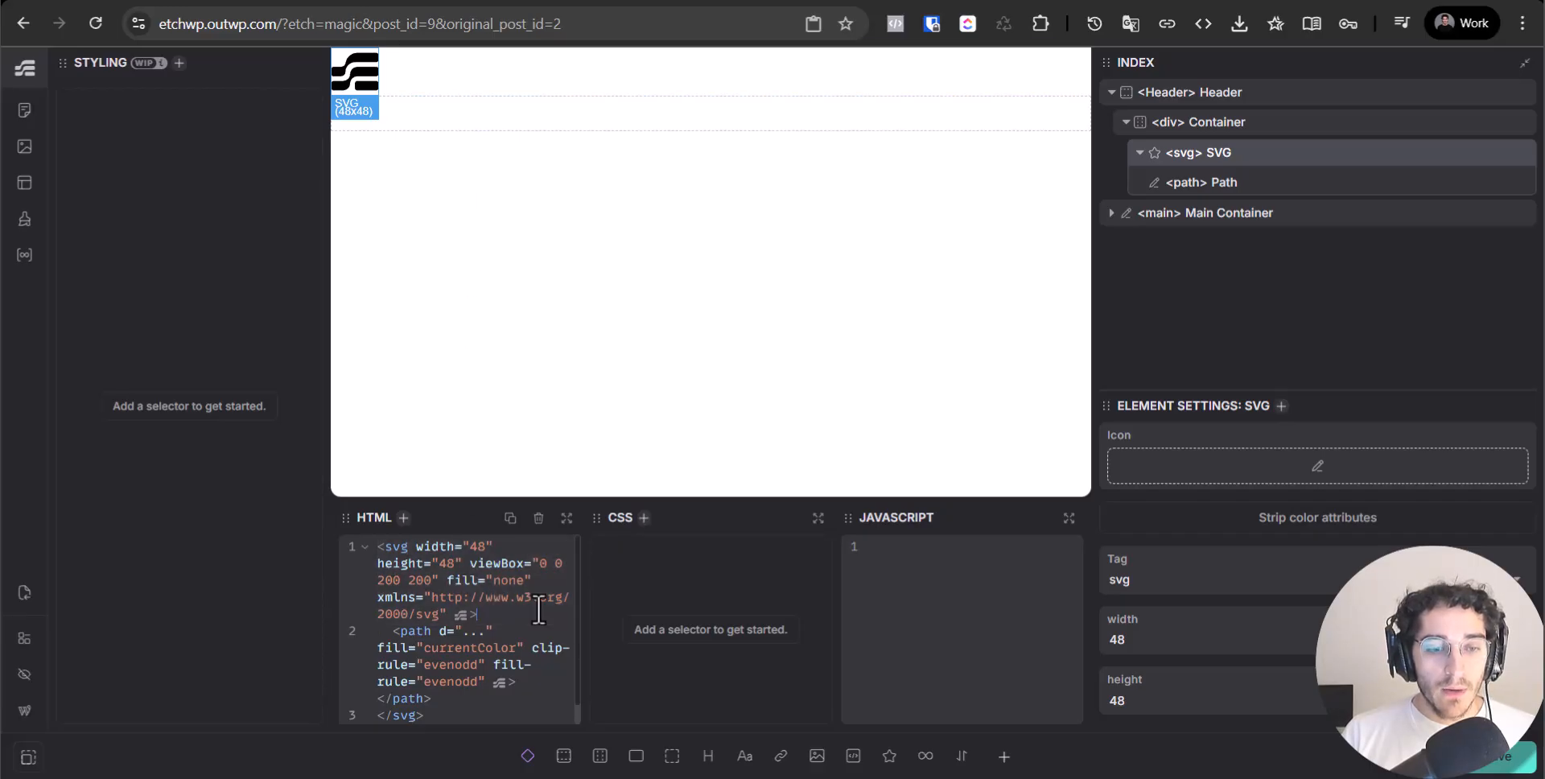
pyautogui.hotkey('ctrl', 'a')
pyautogui.hotkey('ctrl', 'v')
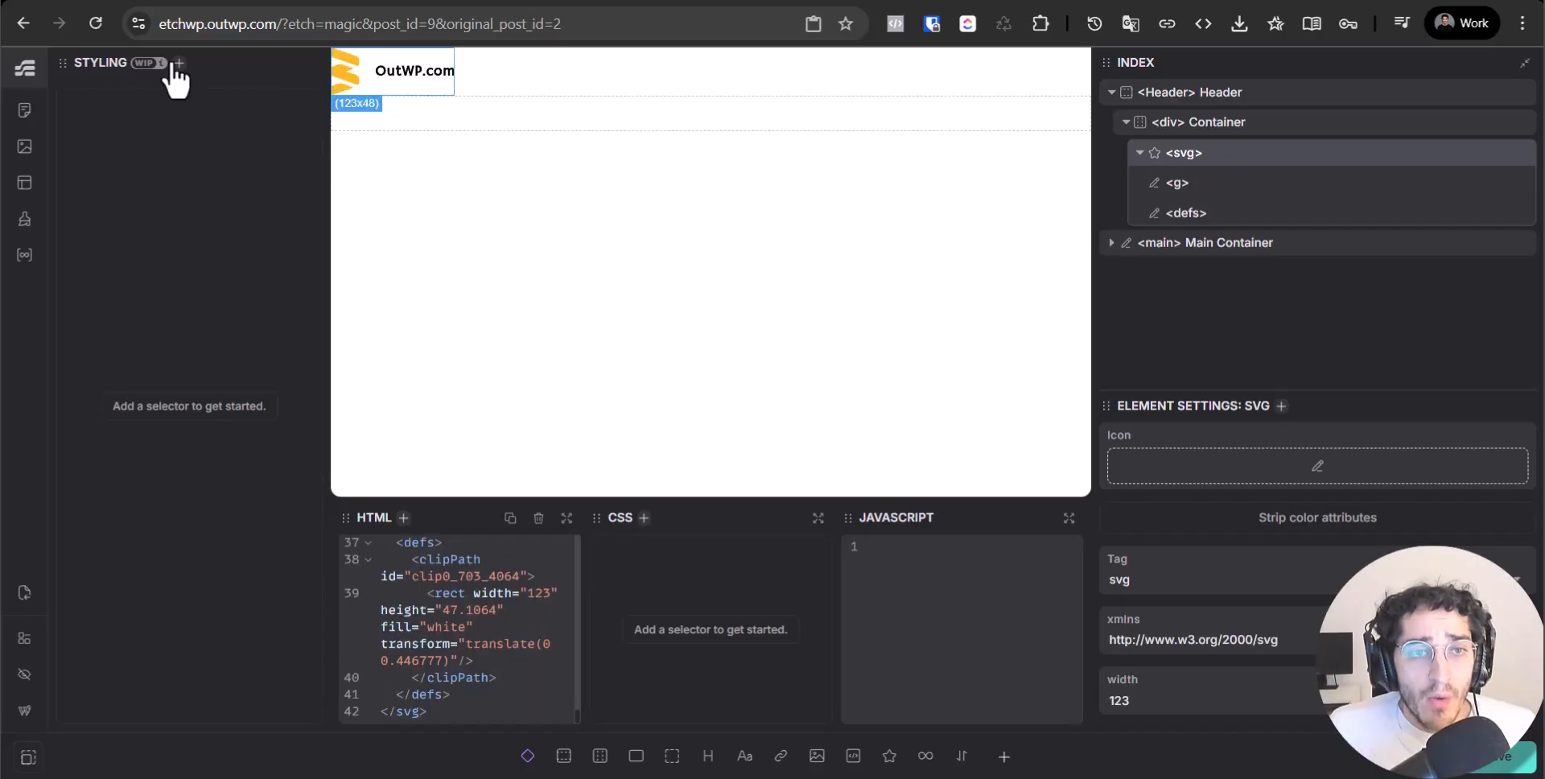
# Add the selector .logo to the logo's svg element.
pyautogui.click(178, 62)
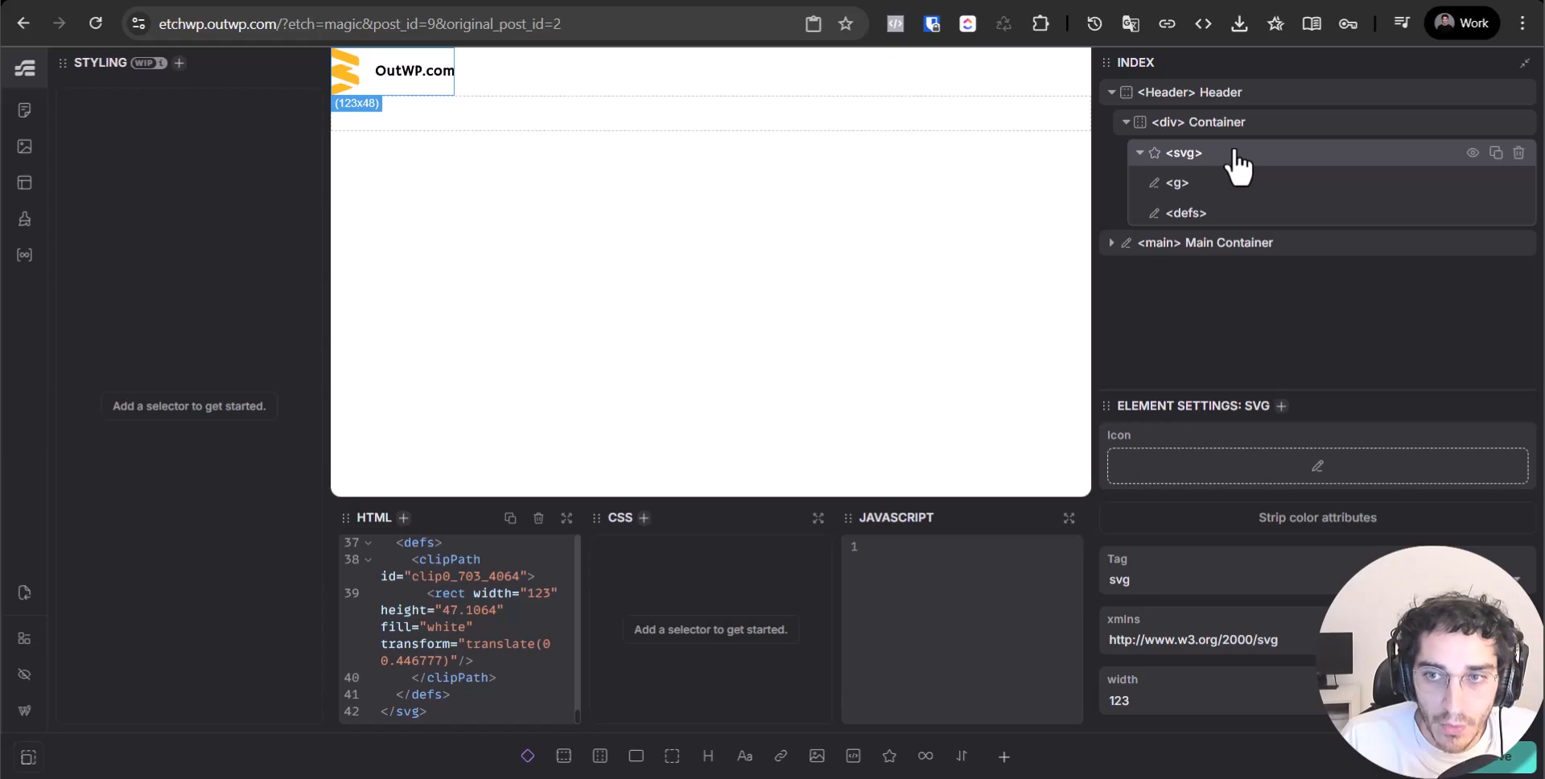
pyautogui.hotkey('ctrl', 'Return')
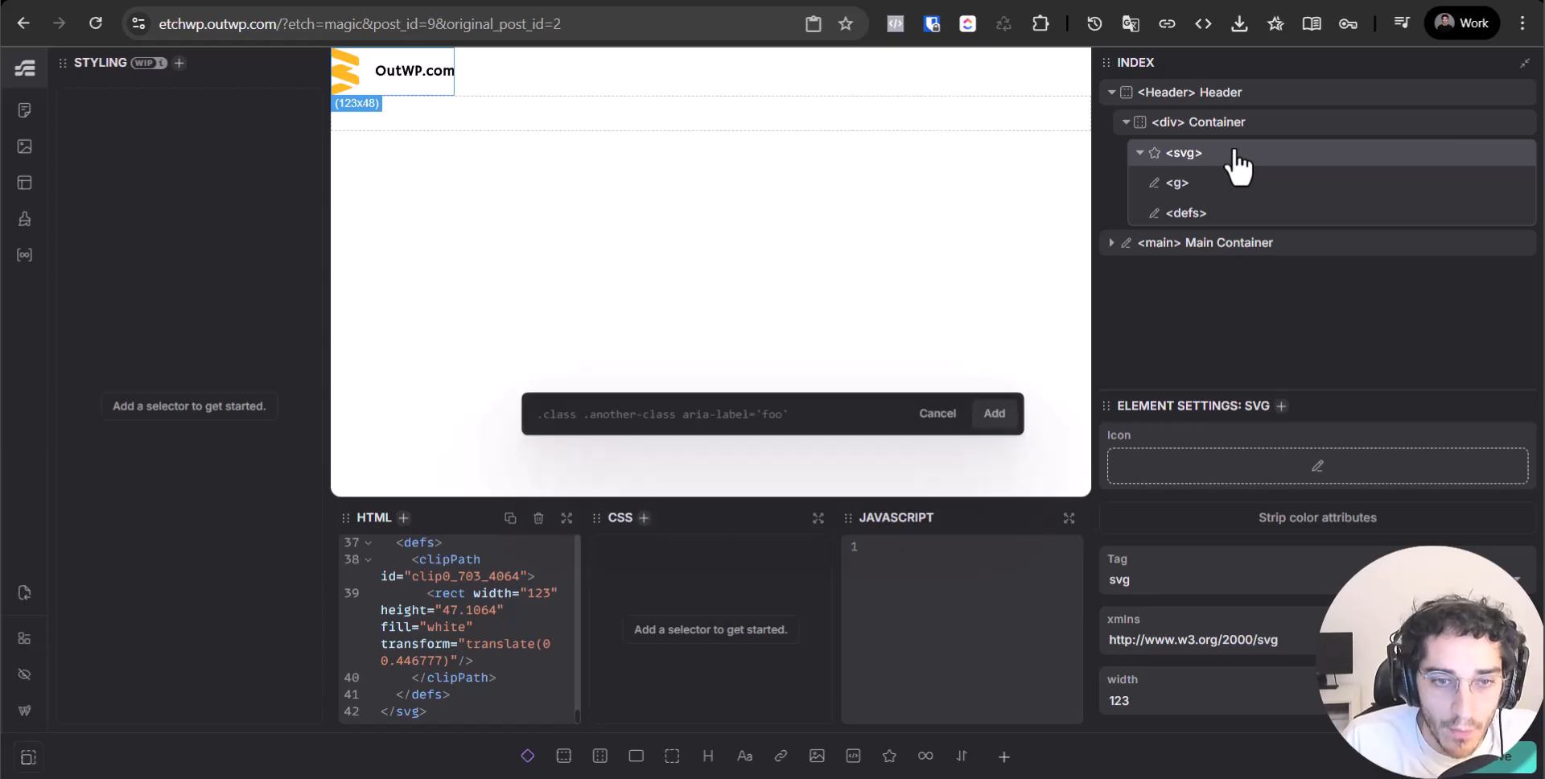
pyautogui.write('.logo')
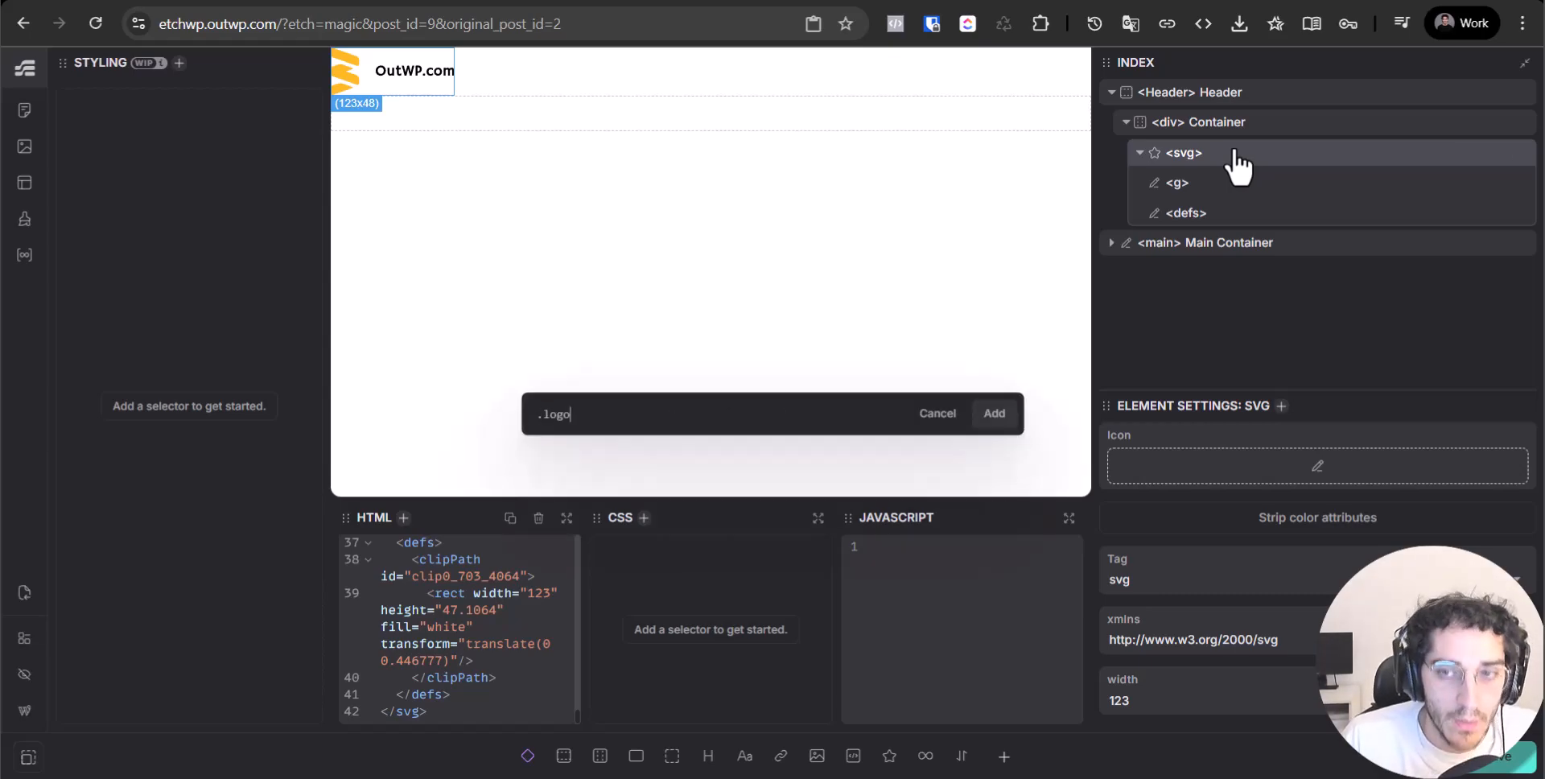
pyautogui.press('Return')
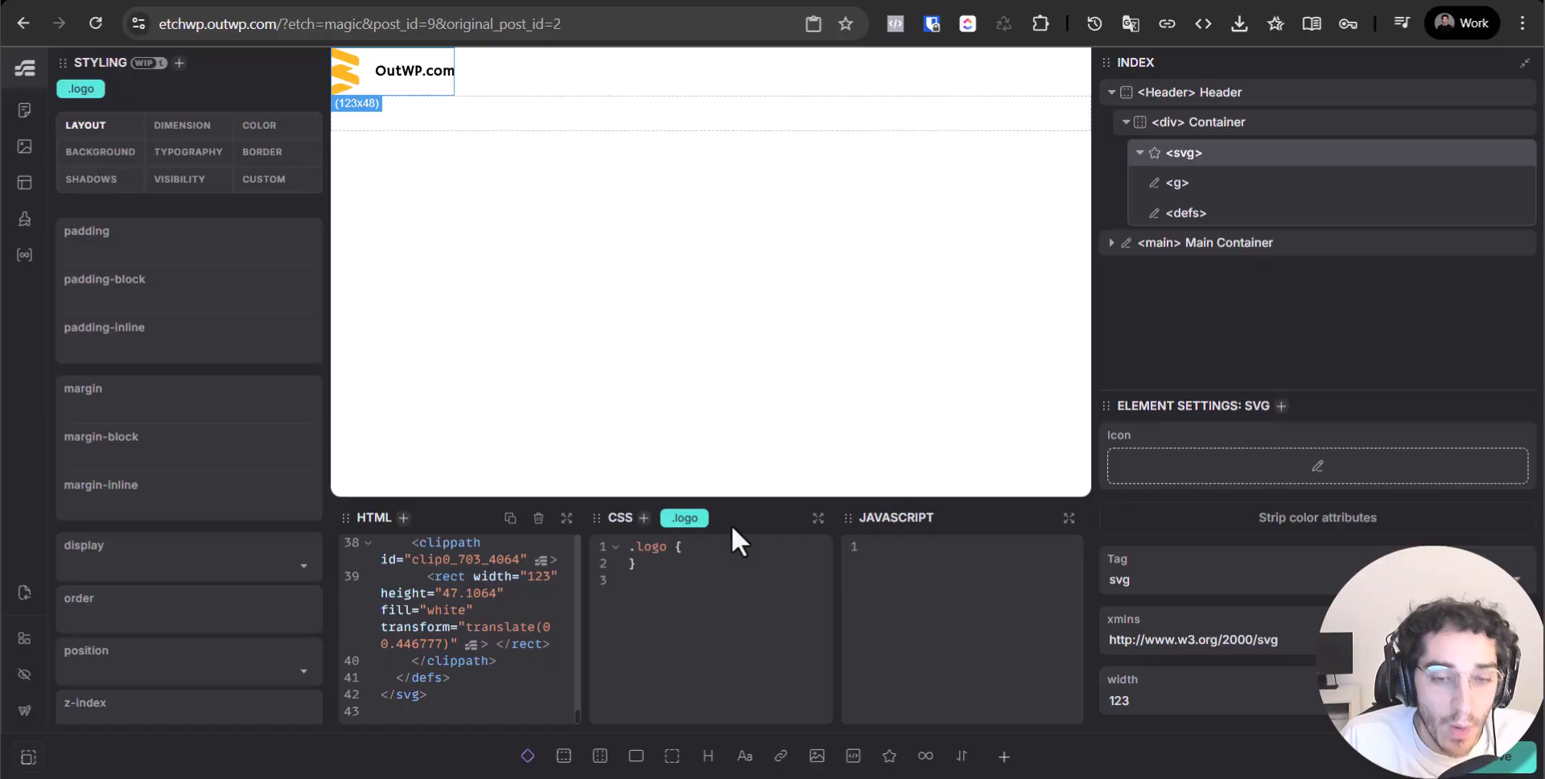
# Add a nested path rule with fill: red to the .logo class.
pyautogui.press('Return')
pyautogui.write('path')
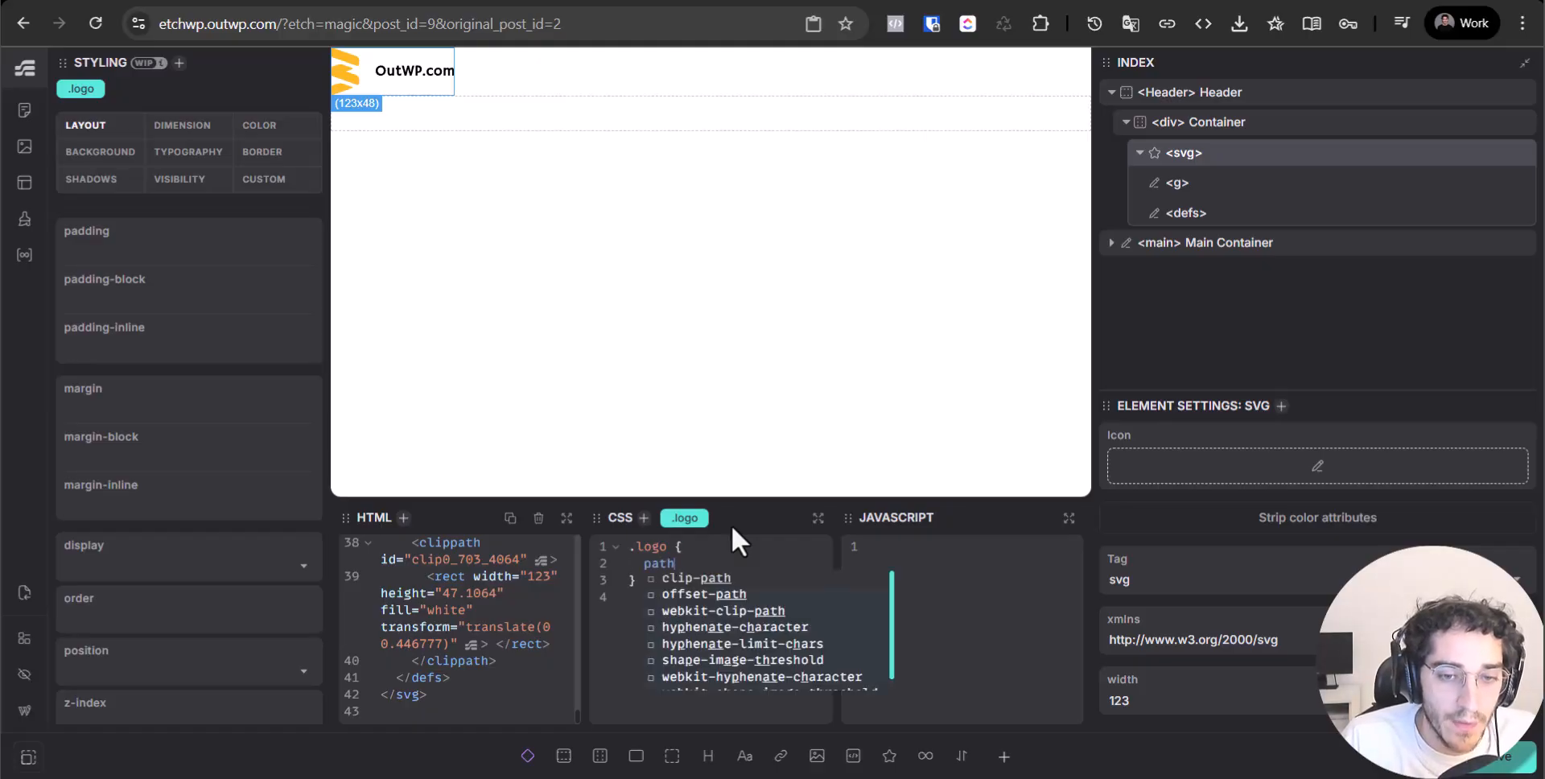
pyautogui.write(' {')
pyautogui.press('Return')
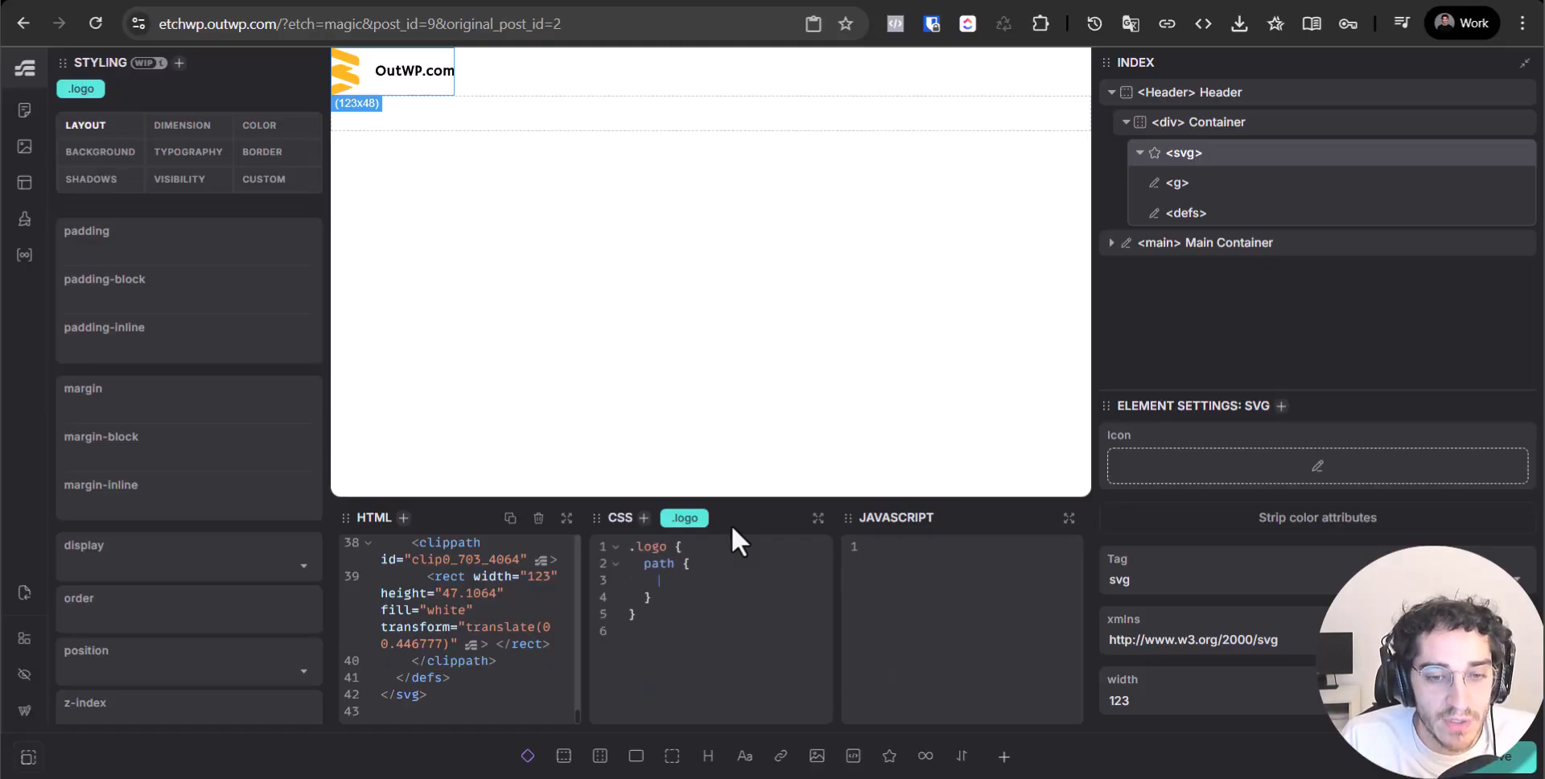
pyautogui.write('sst')
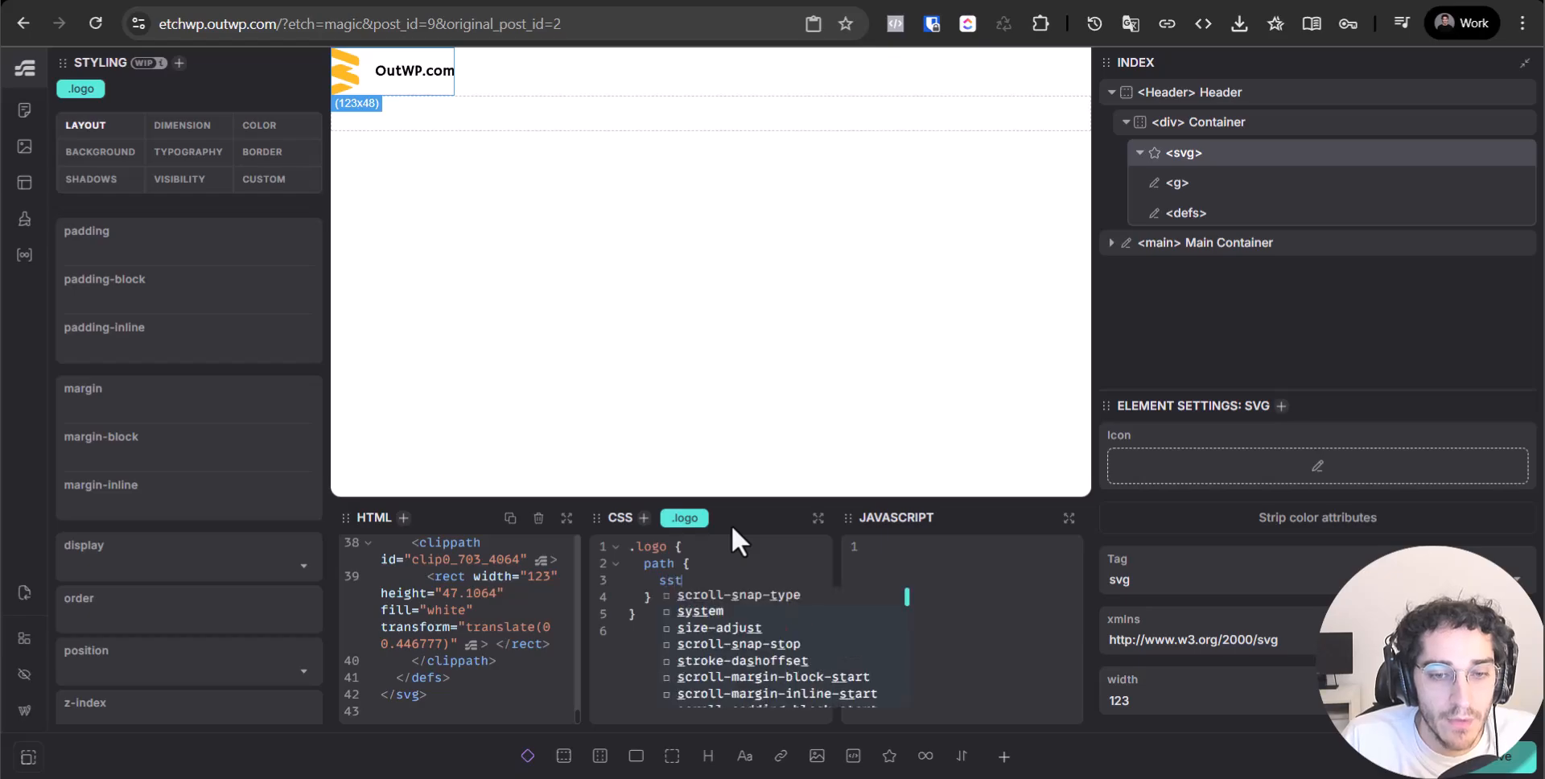
pyautogui.press('BackSpace')
pyautogui.press('BackSpace')
pyautogui.press('BackSpace')
pyautogui.write('fill: red;')
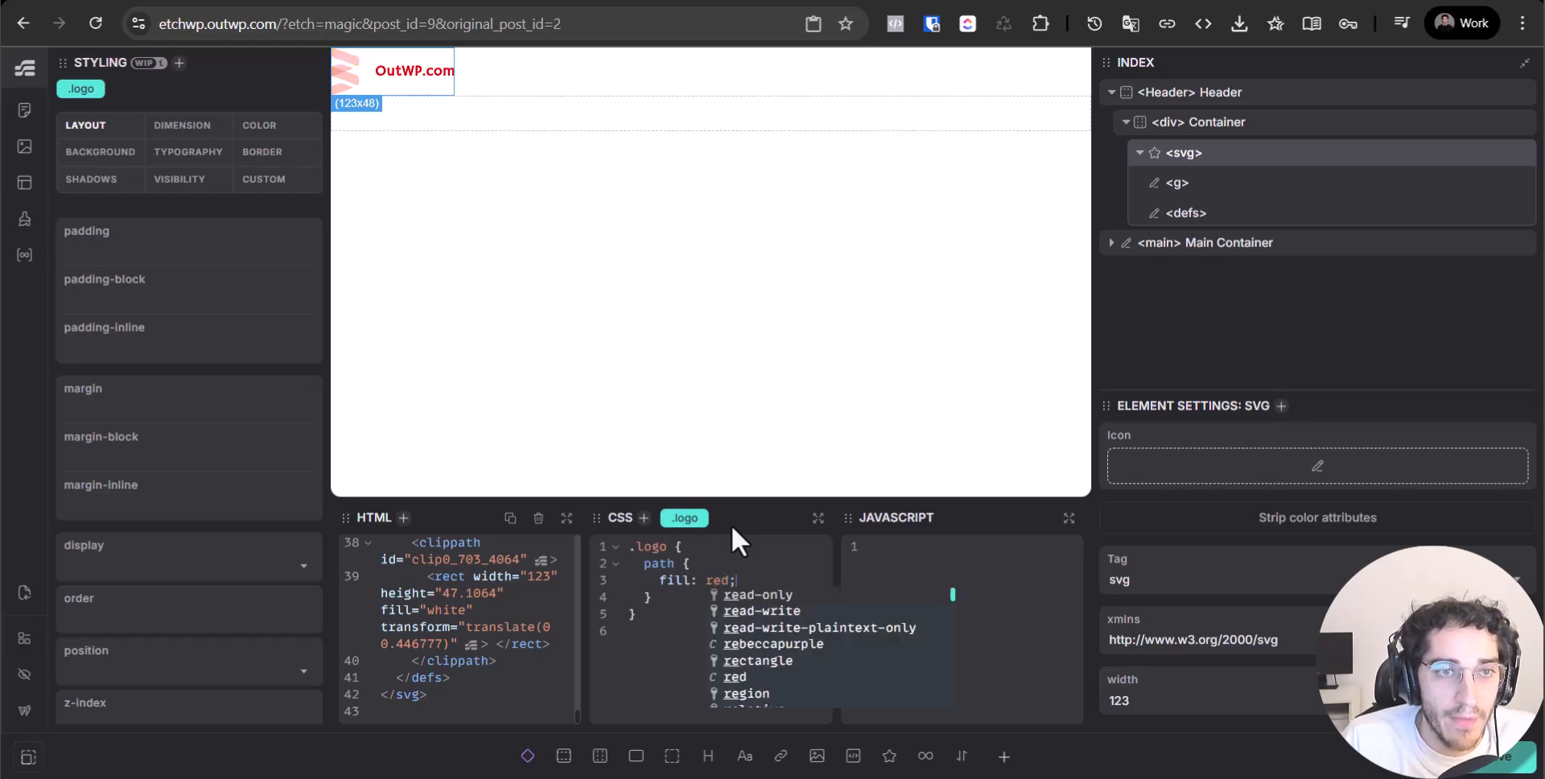
pyautogui.press('Escape')
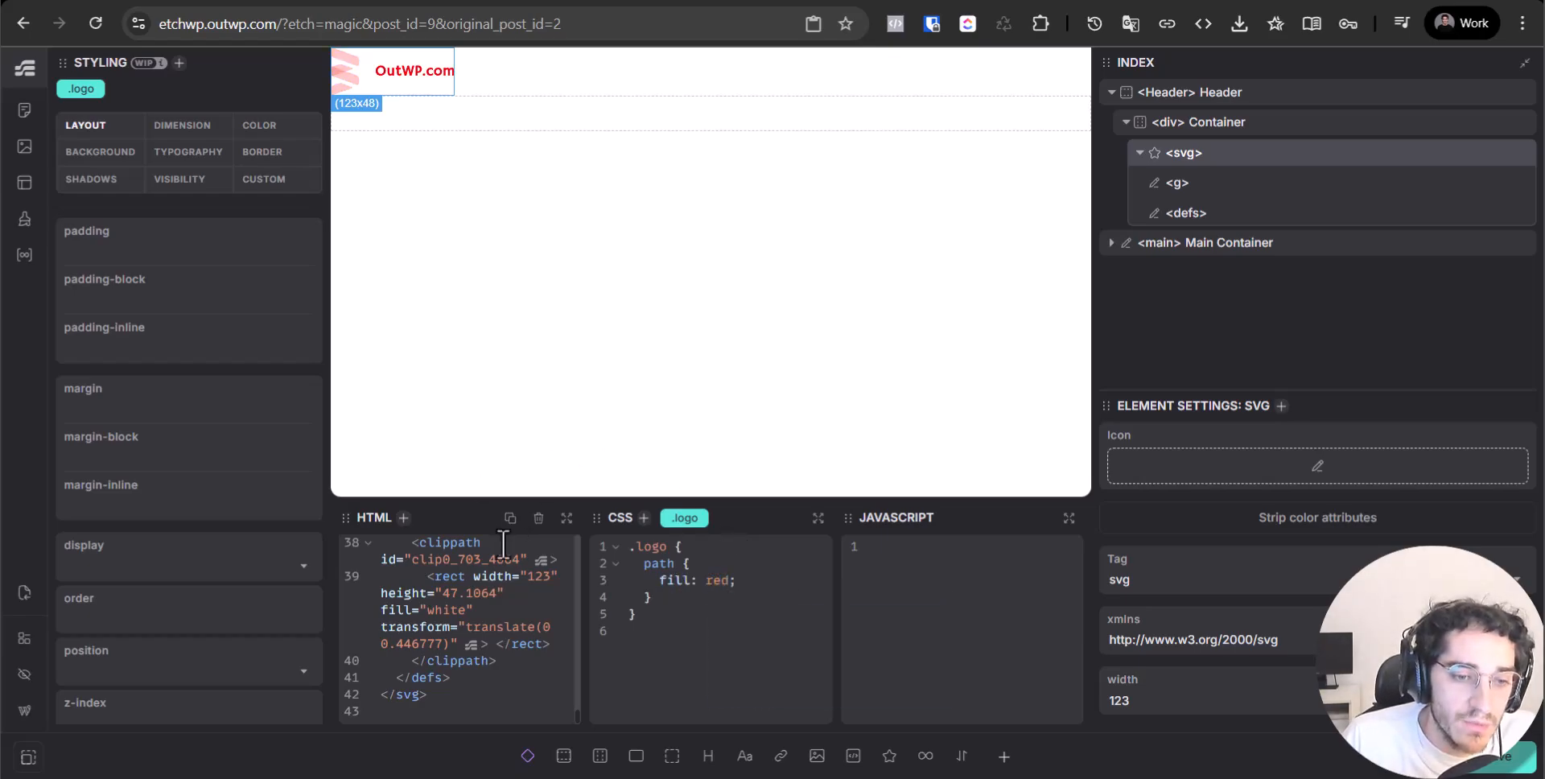
# Look over the logo's HTML and delete the nested path rule from the .logo class.
pyautogui.scroll(3, 507, 626)
pyautogui.scroll(10, 507, 626)
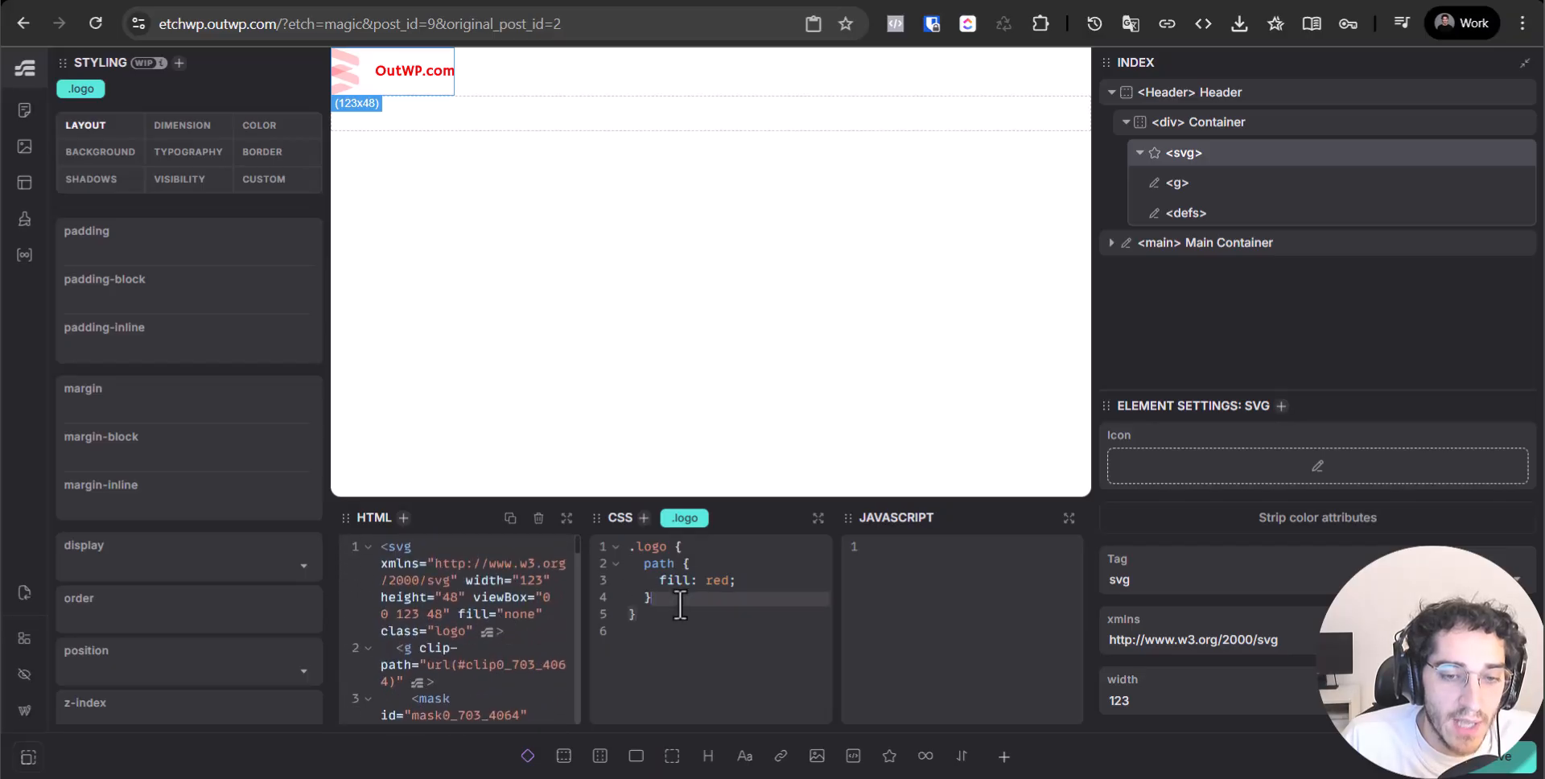
pyautogui.moveTo(653, 597); pyautogui.dragTo(631, 568)
pyautogui.press('BackSpace')
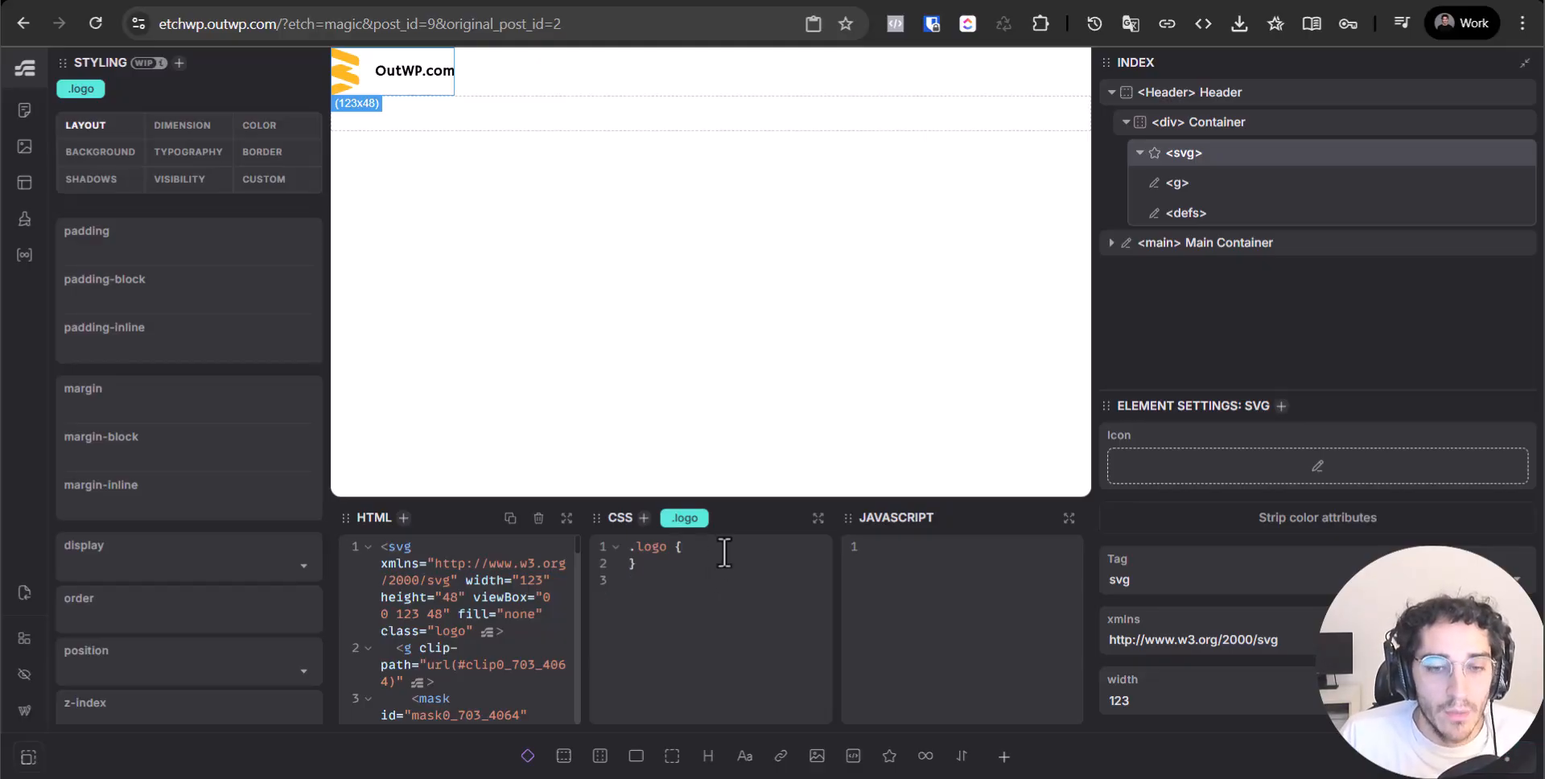
# Try a width of 300px on the .logo class, and set it to 123px to match the logo in Figma.
pyautogui.write('width: 300')
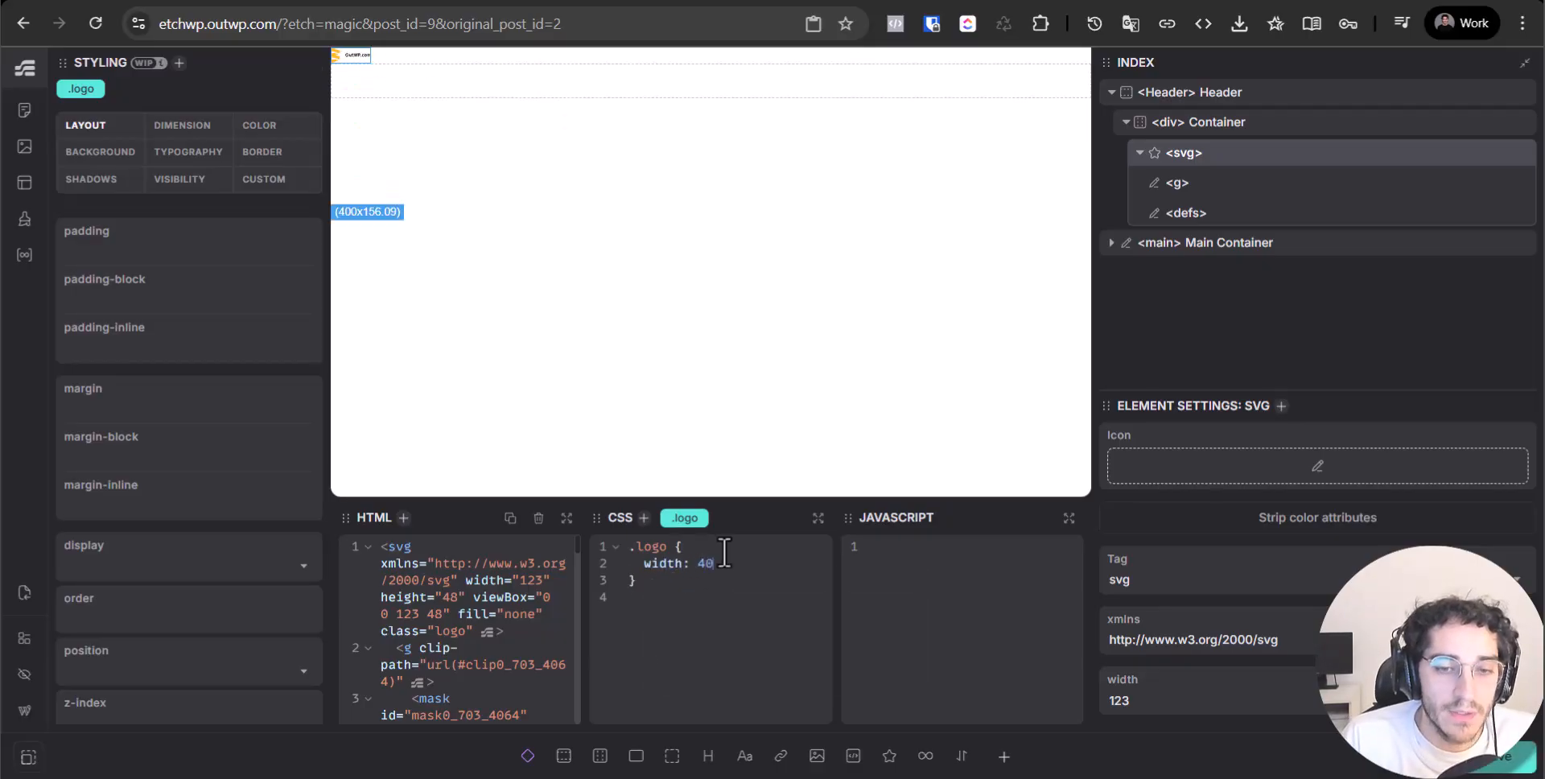
pyautogui.write('px;')
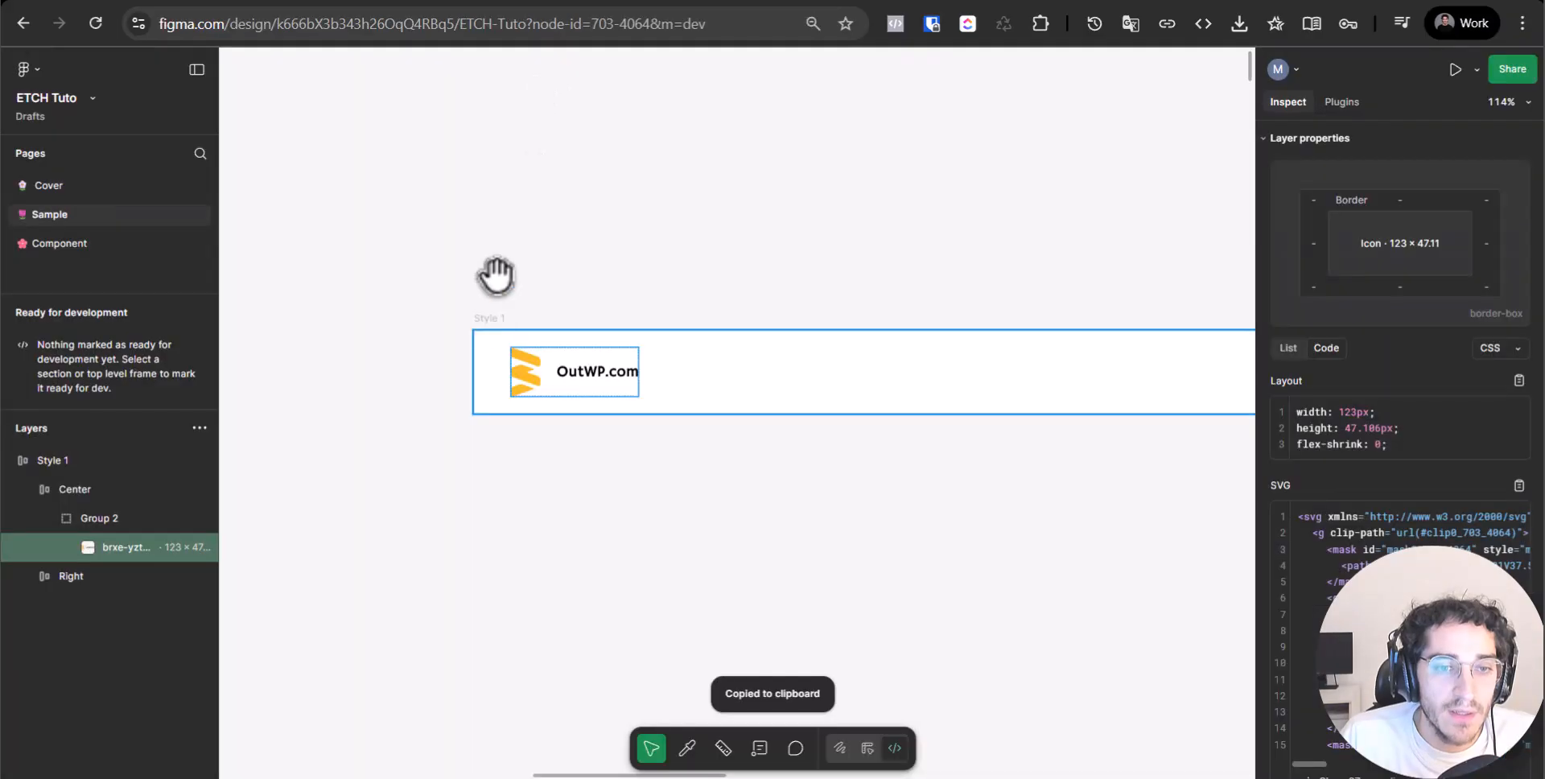
pyautogui.click(574, 372)
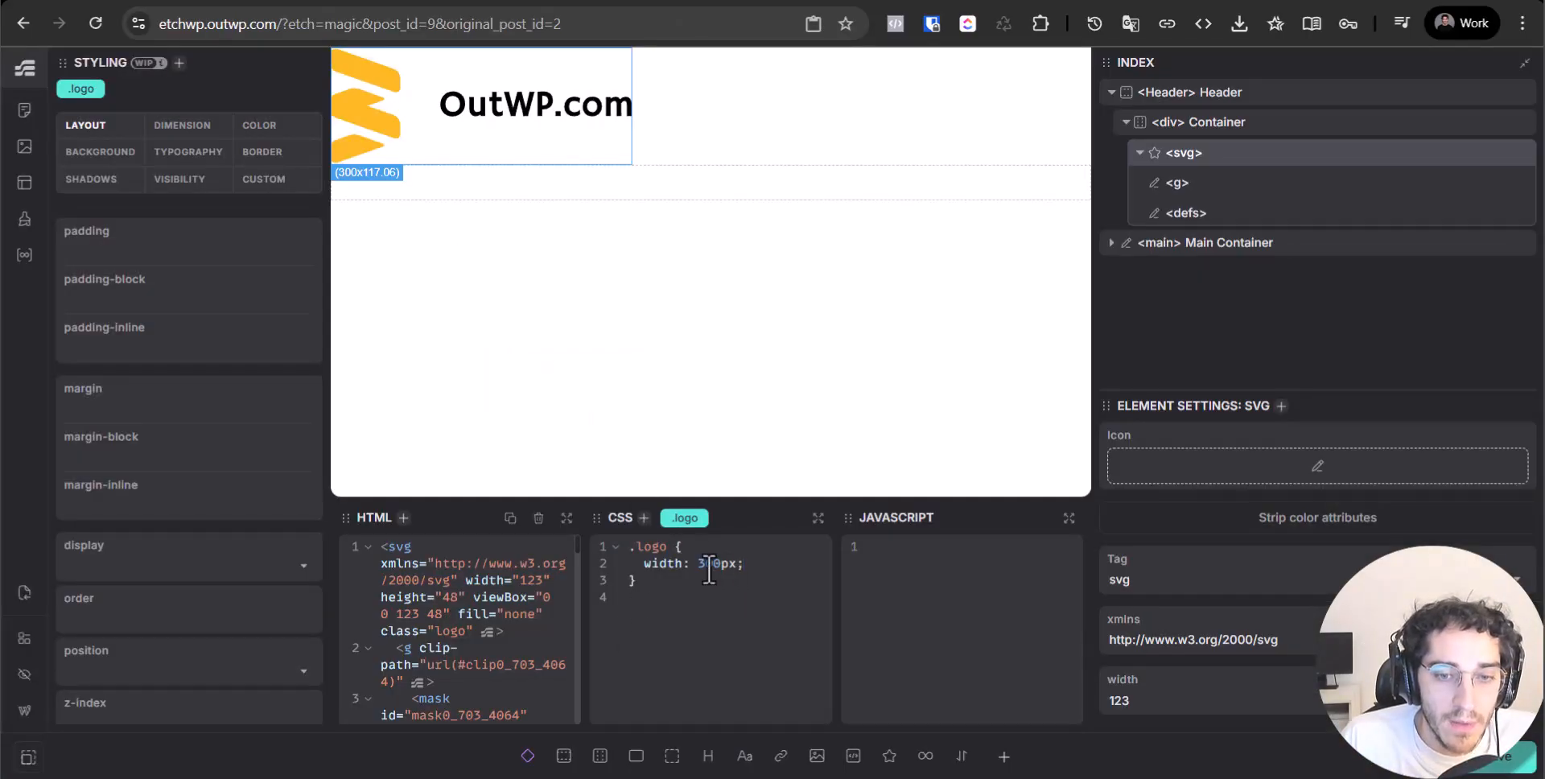
pyautogui.write('123')
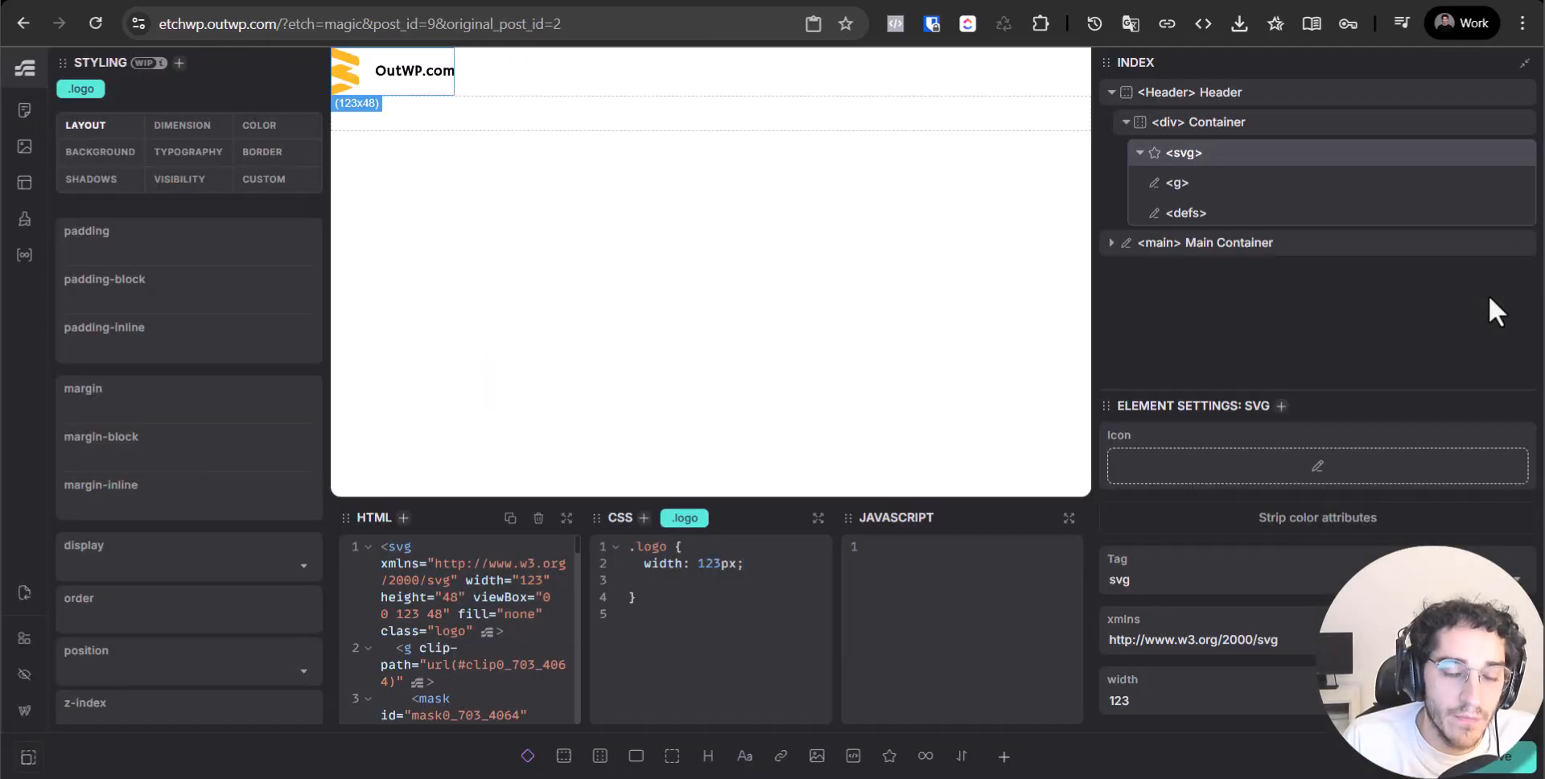
# Add height: 48px to the .logo class.
pyautogui.write('height: 48')
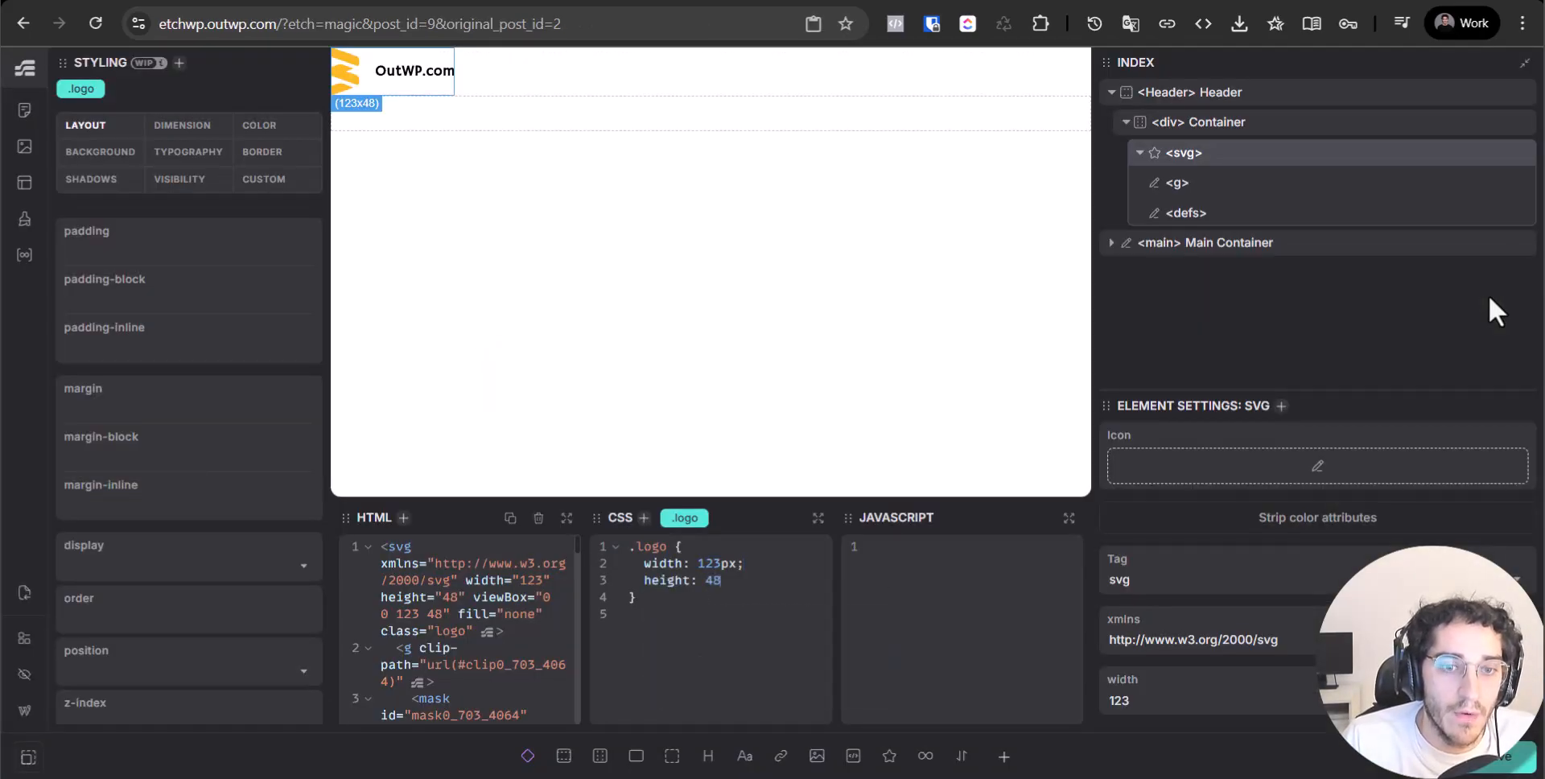
pyautogui.write('px;')
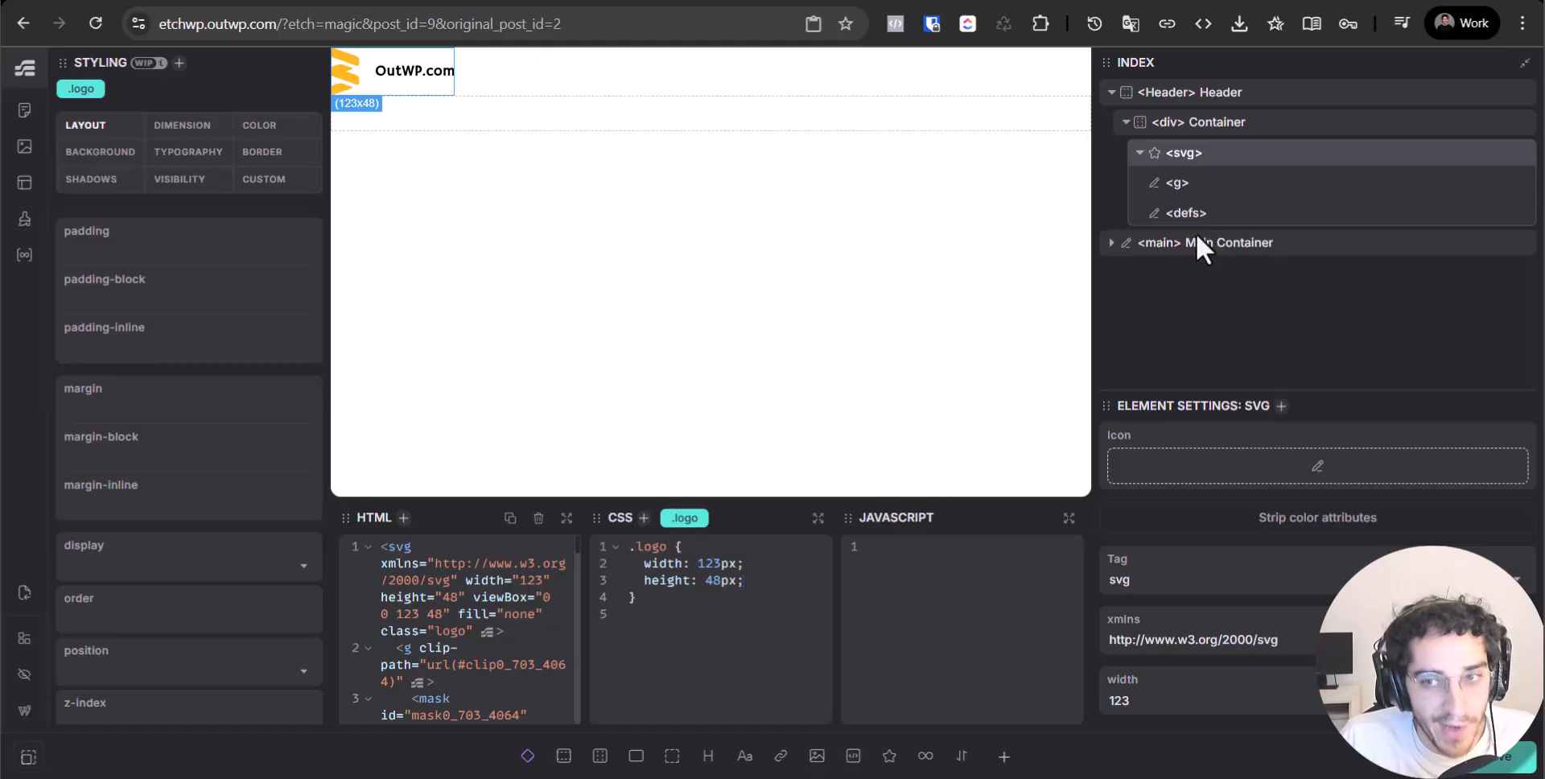
pyautogui.scroll(-2, 528, 583)
pyautogui.scroll(2, 528, 583)
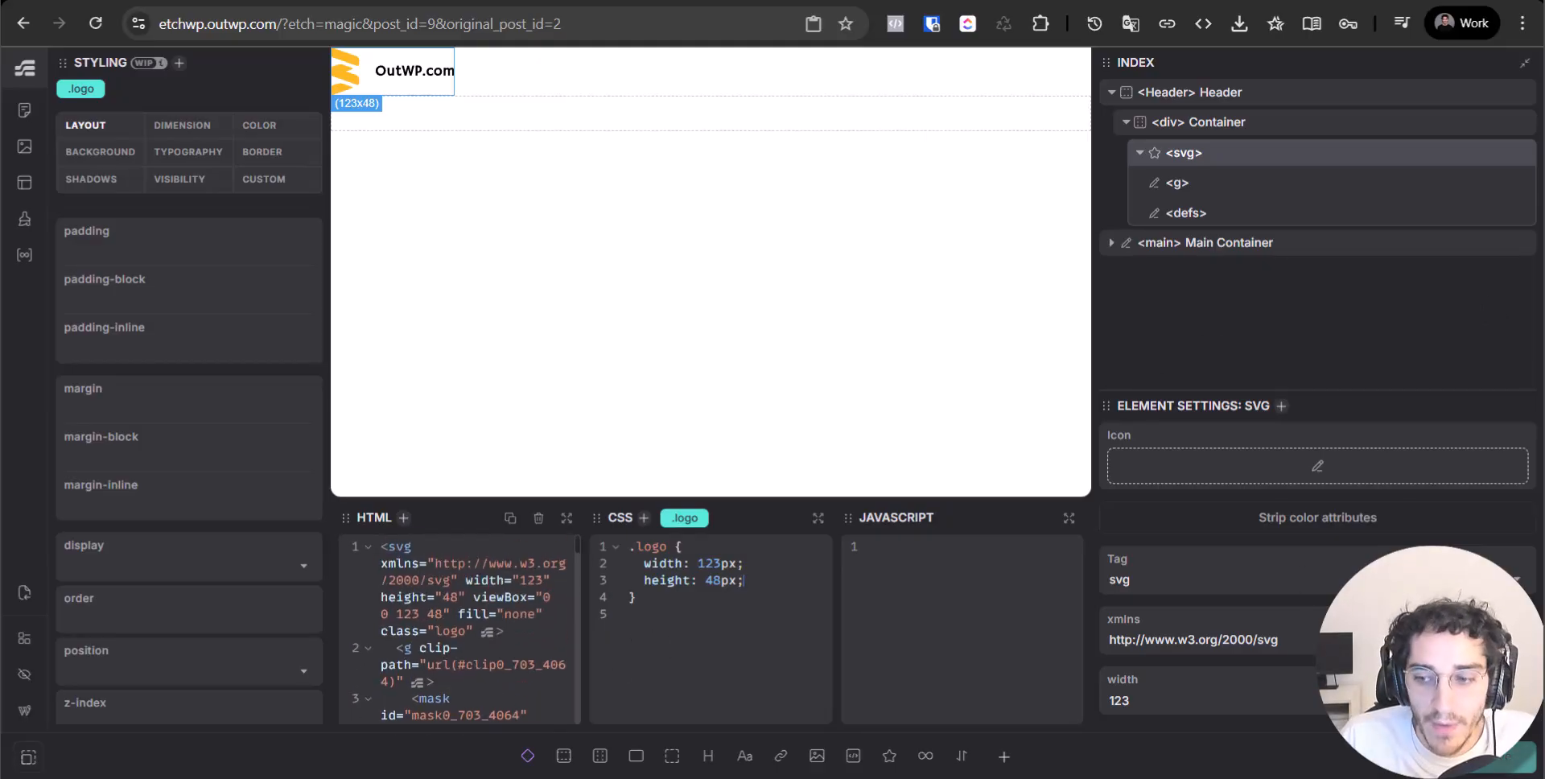
# Wrap the logo's svg in a div and change the wrapper's tag to a.
pyautogui.click(1252, 122)
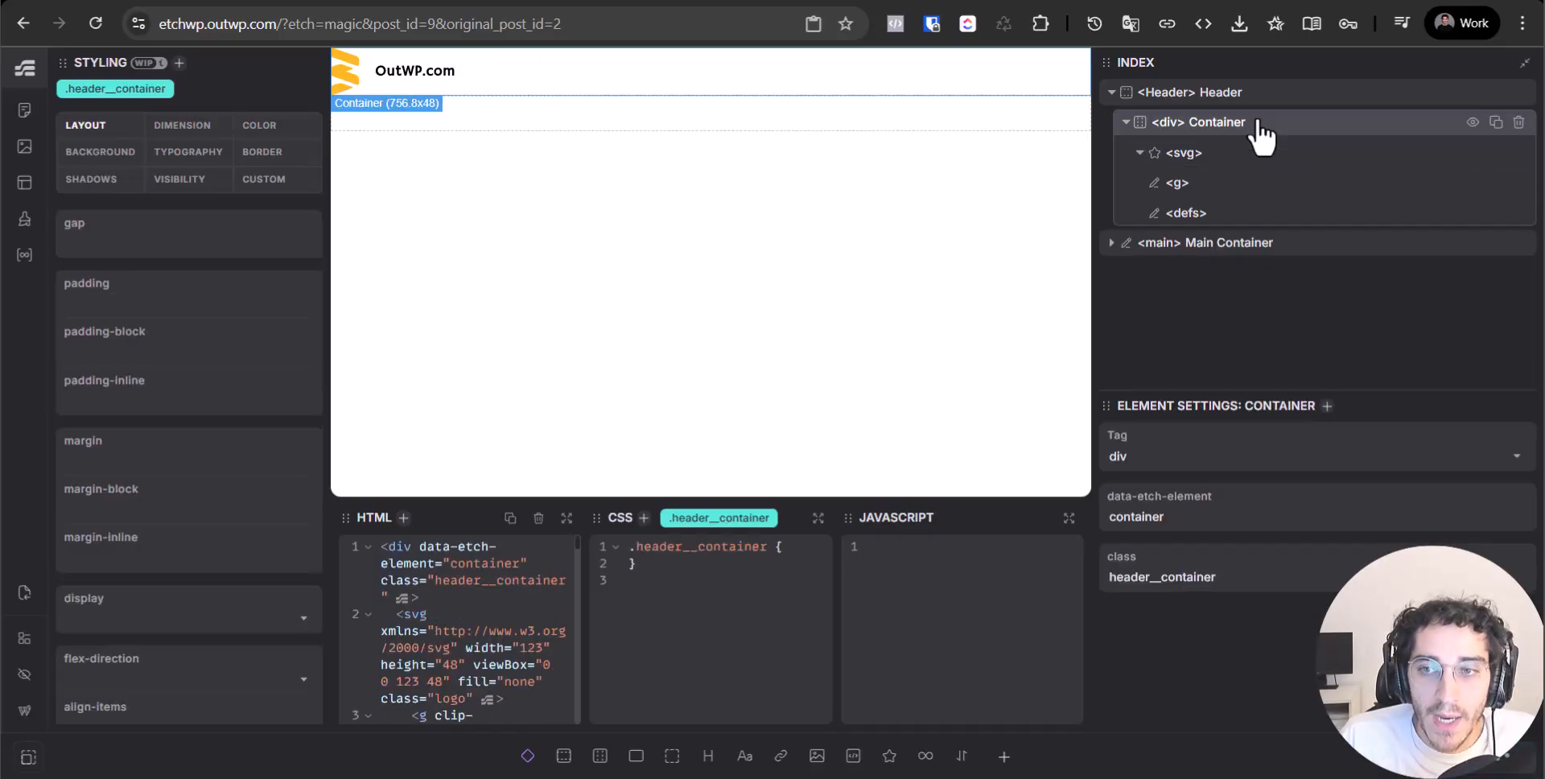
pyautogui.click(1211, 152)
pyautogui.click(1138, 153)
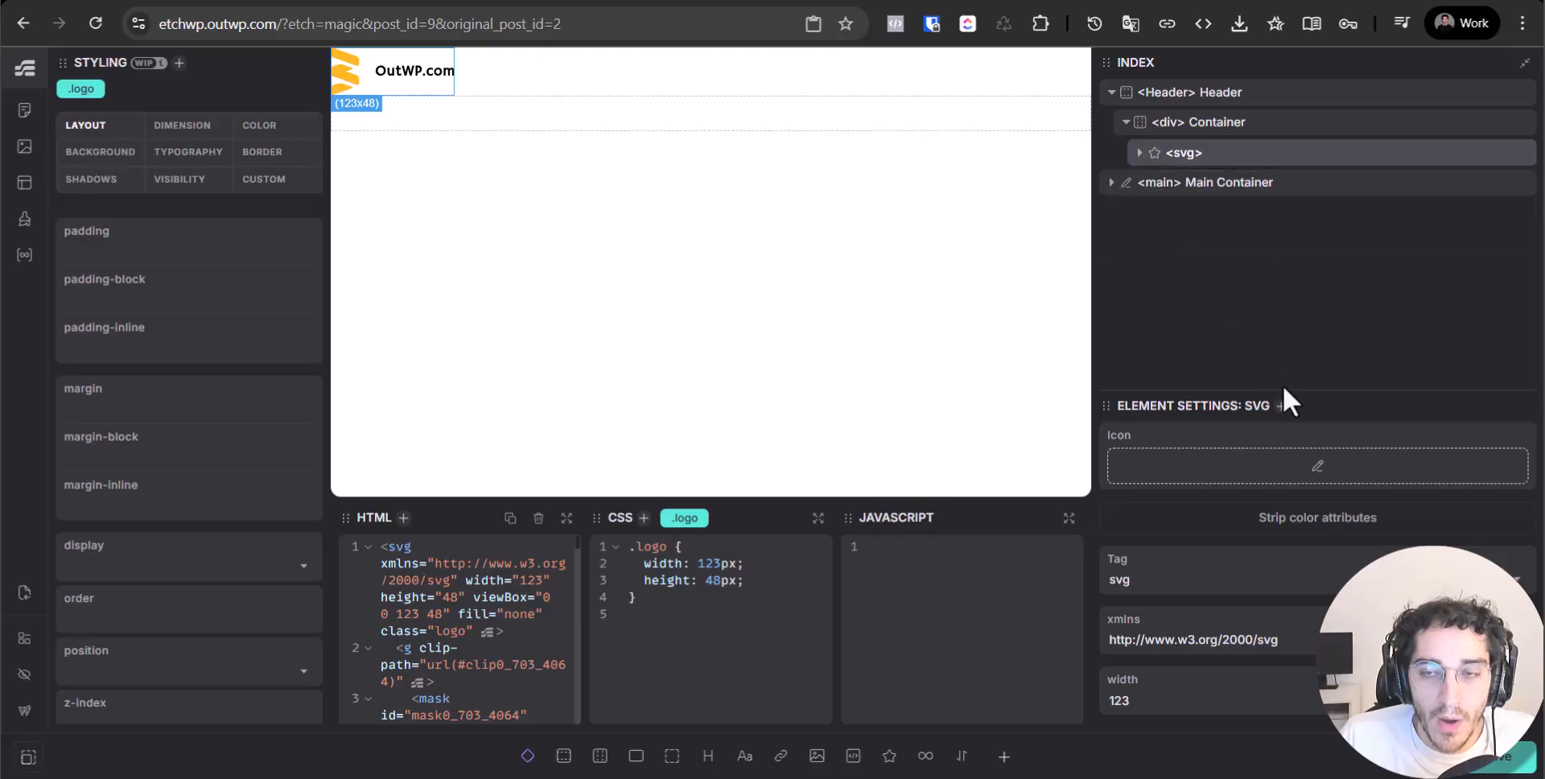
pyautogui.rightClick(1221, 155)
pyautogui.rightClick(1249, 161)
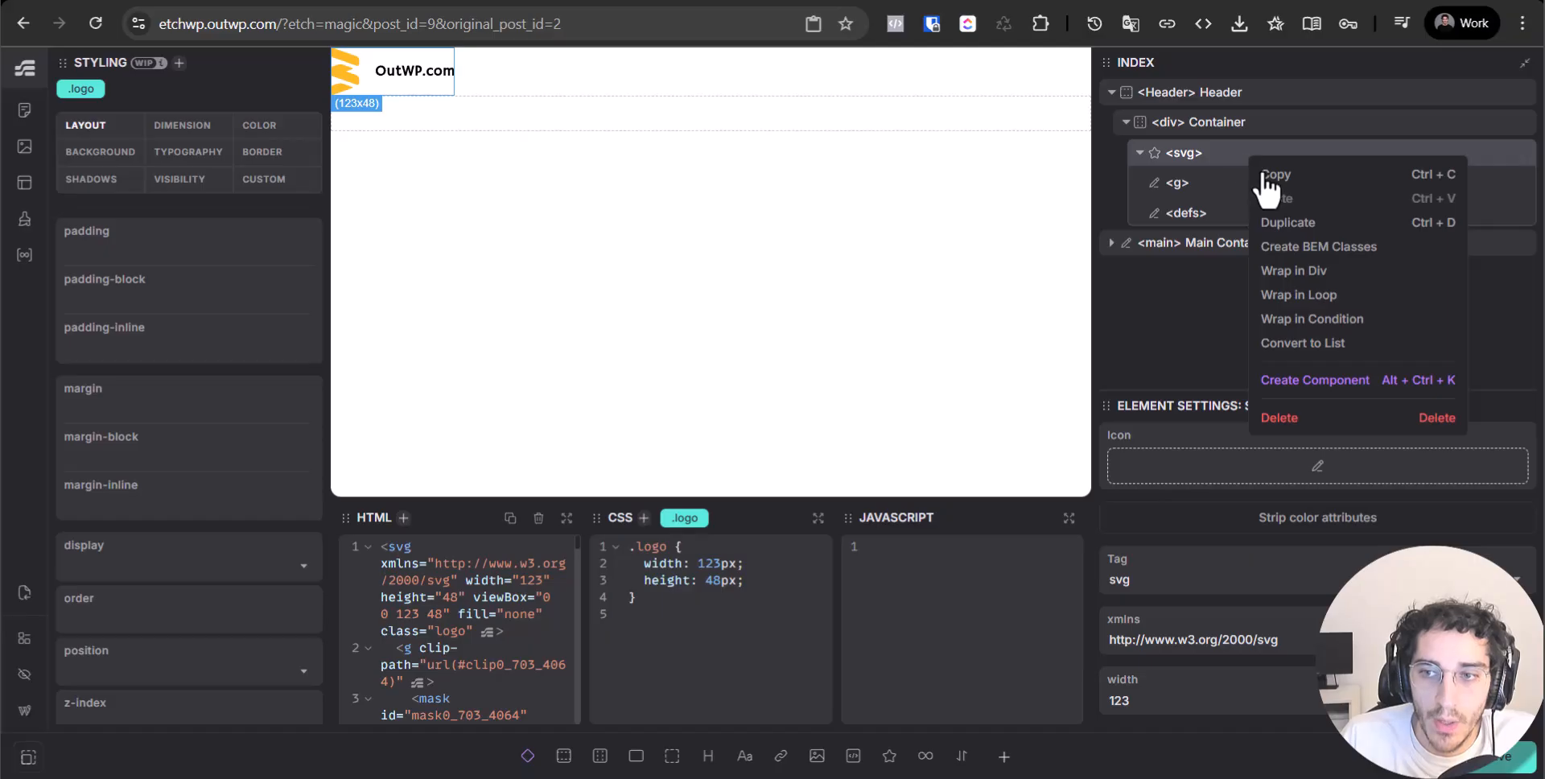
pyautogui.click(1338, 279)
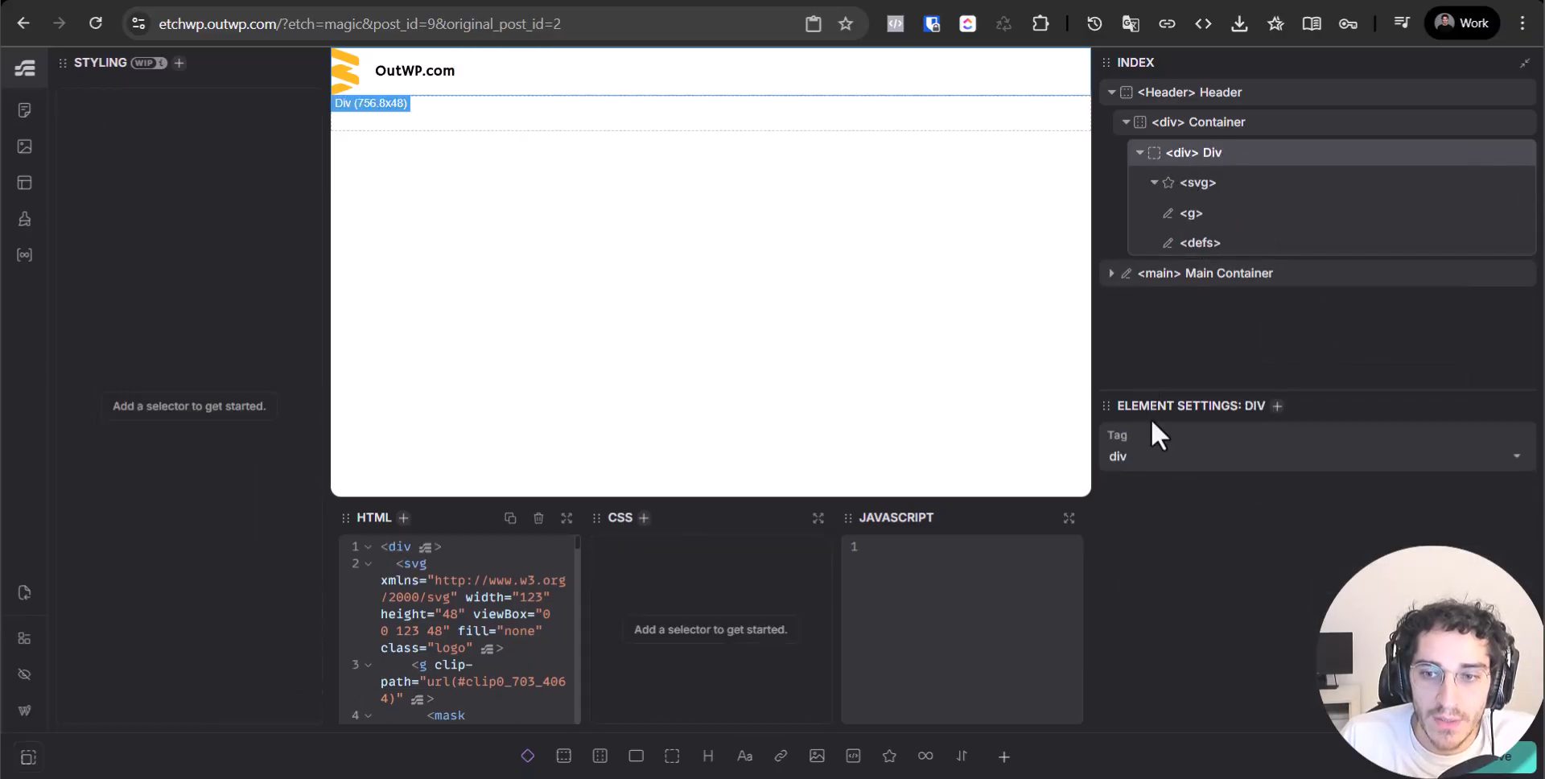
pyautogui.click(1153, 457)
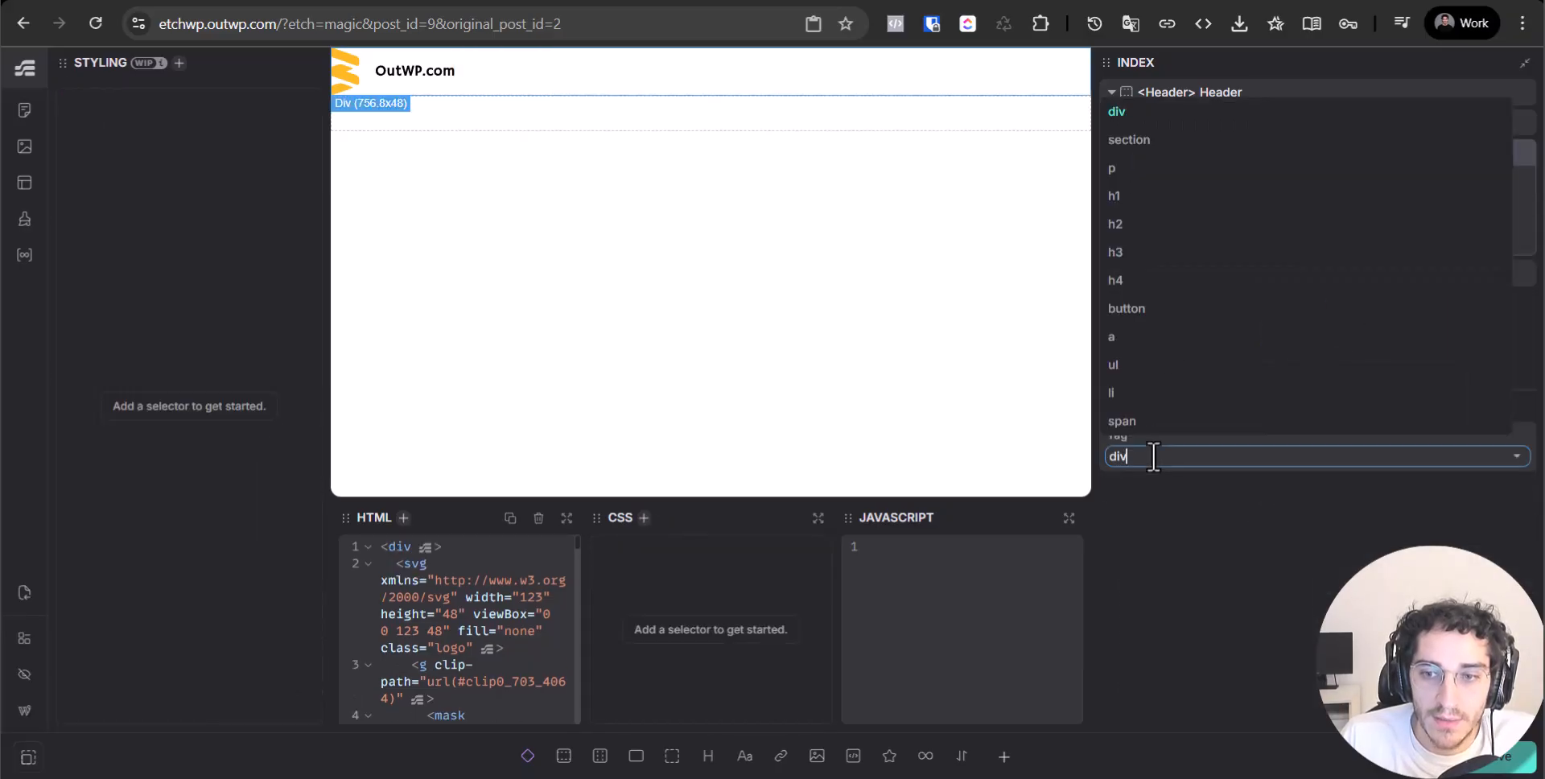
pyautogui.click(1130, 340)
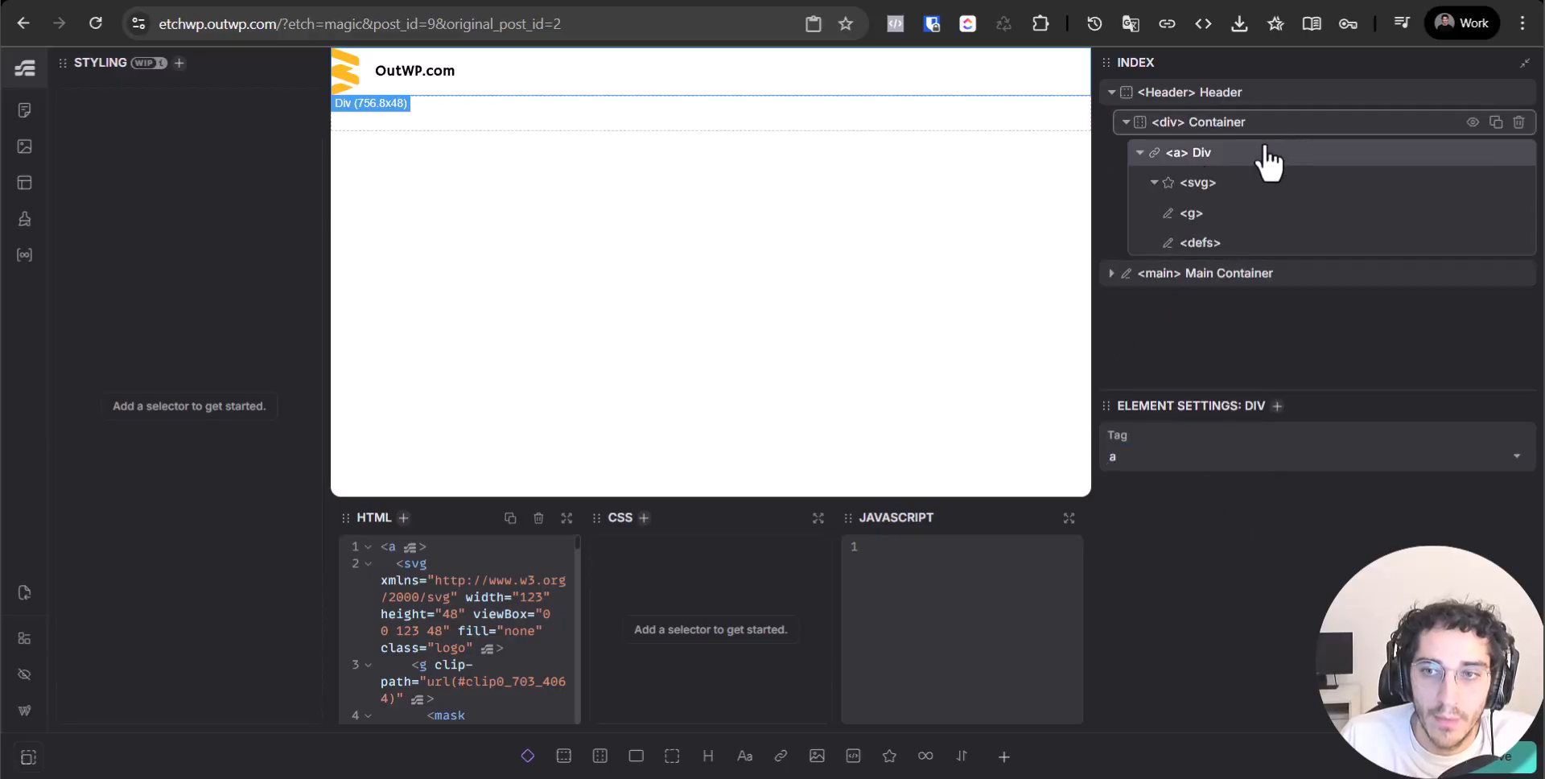
# Rename the link element around the logo as Logo Wrapper.
pyautogui.press('F2')
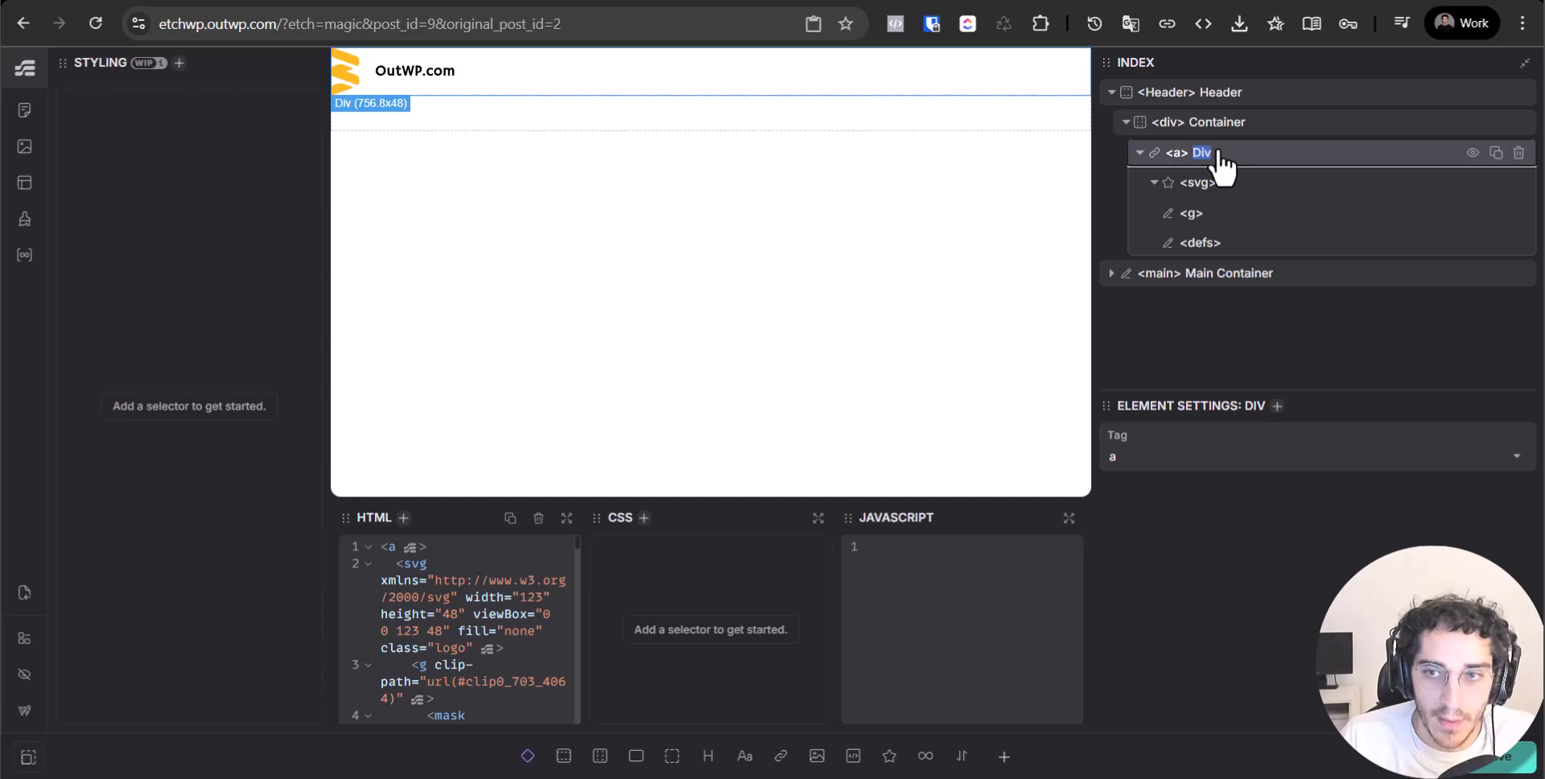
pyautogui.click(1219, 152)
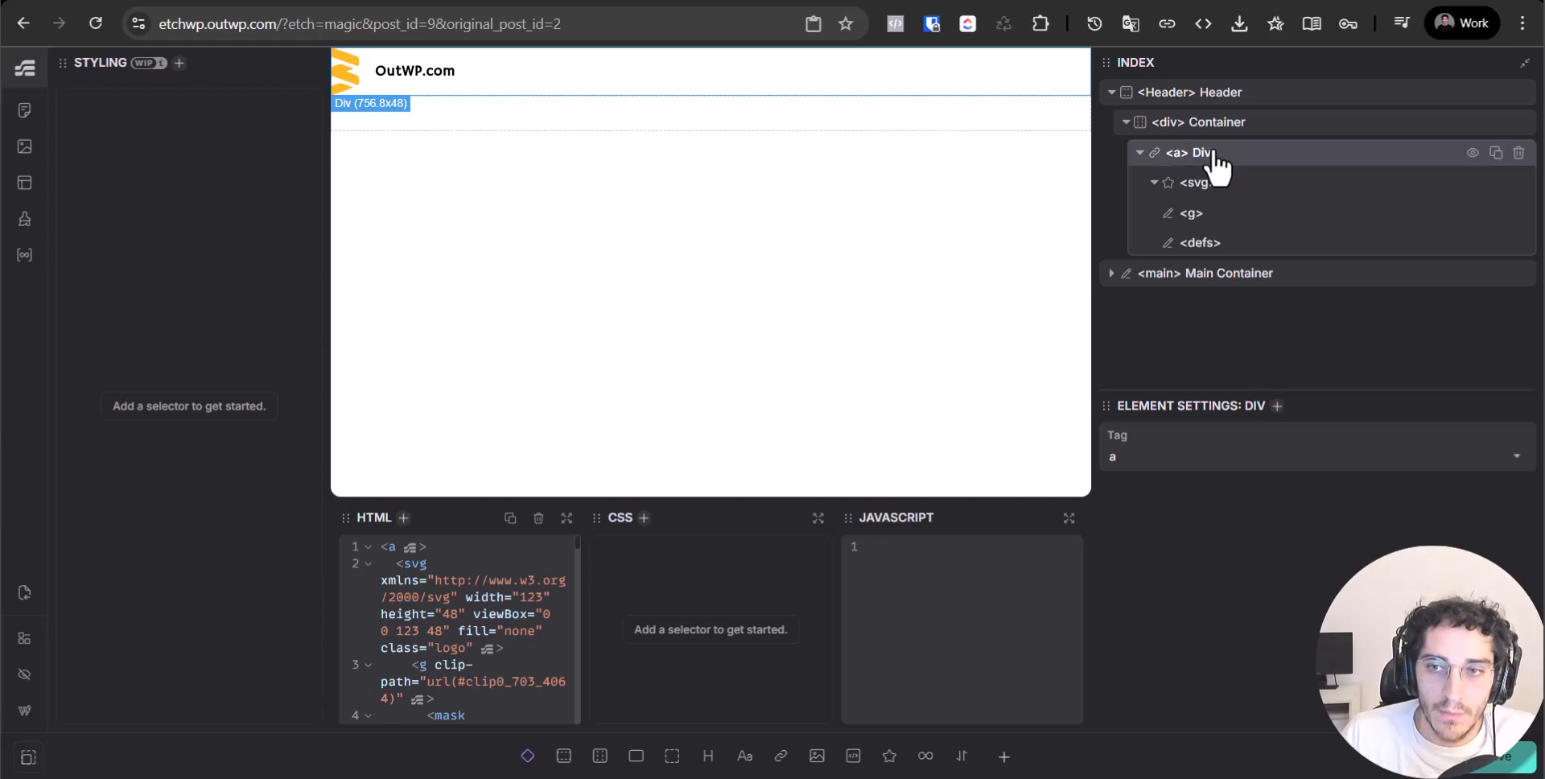
pyautogui.press('F2')
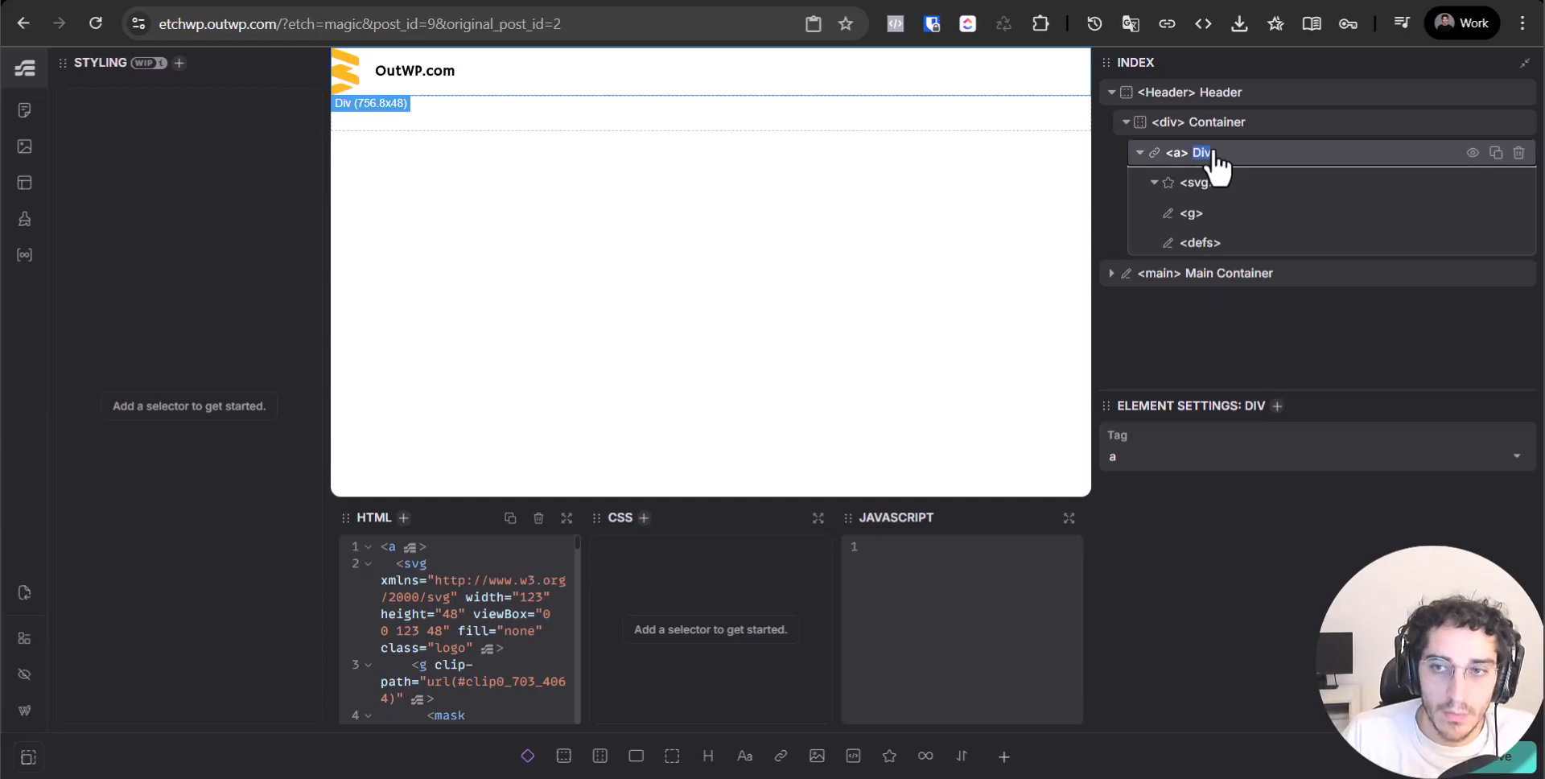
pyautogui.click(1213, 154)
pyautogui.press('BackSpace')
pyautogui.press('BackSpace')
pyautogui.press('BackSpace')
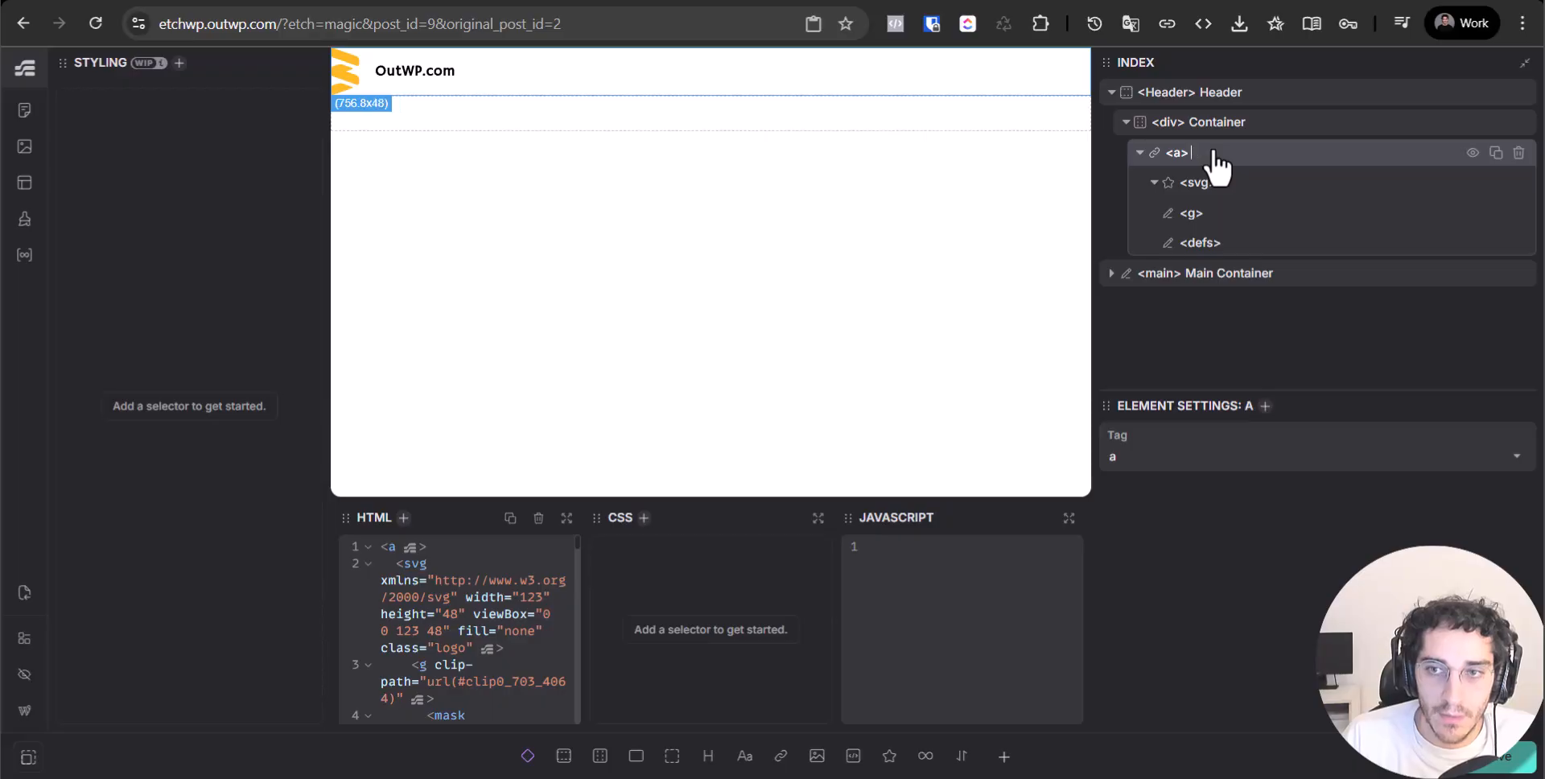
pyautogui.write('Logo Wrapper')
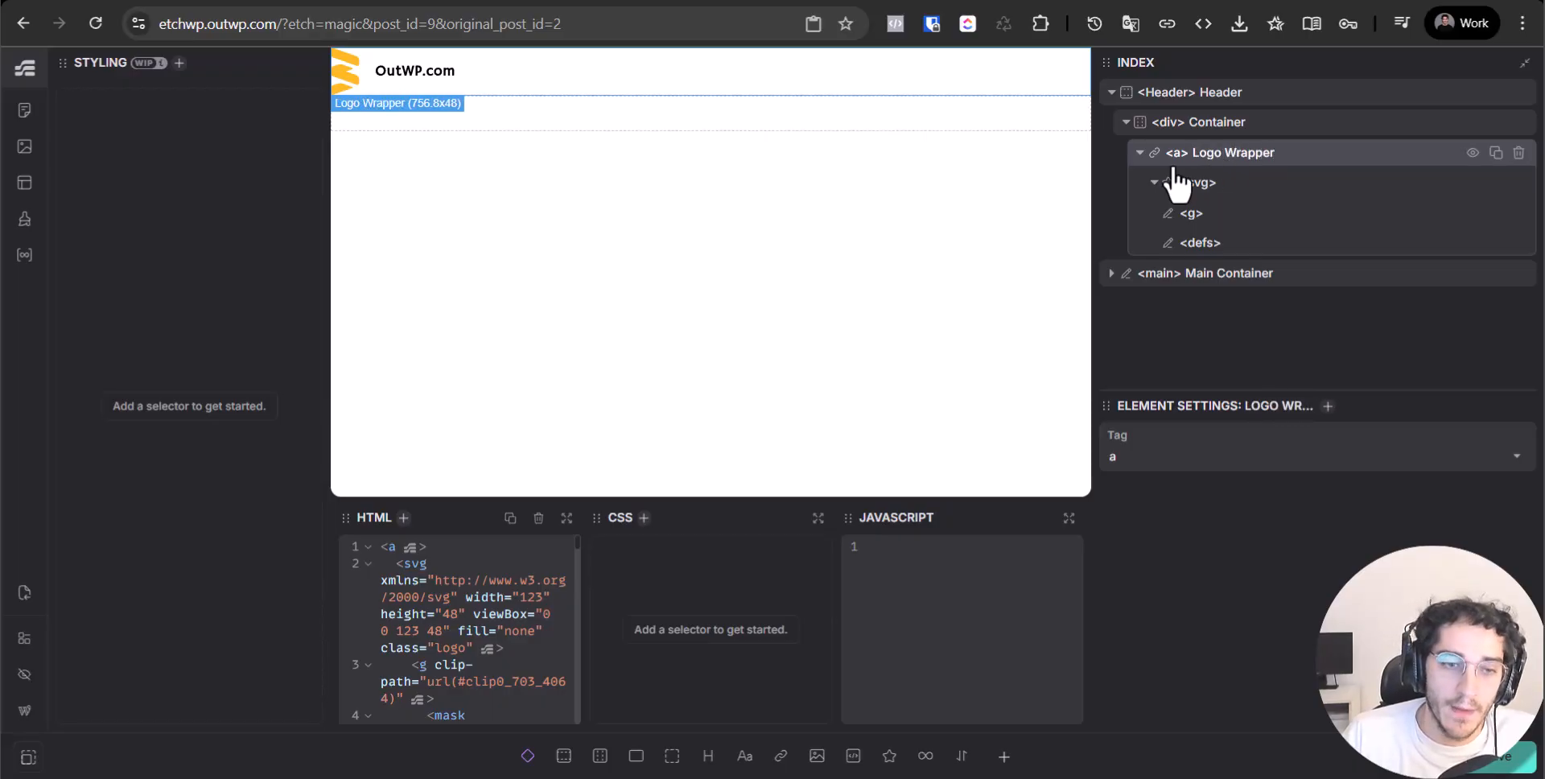
# Add the selector .logo-wrapper to the Logo Wrapper element.
pyautogui.write('.')
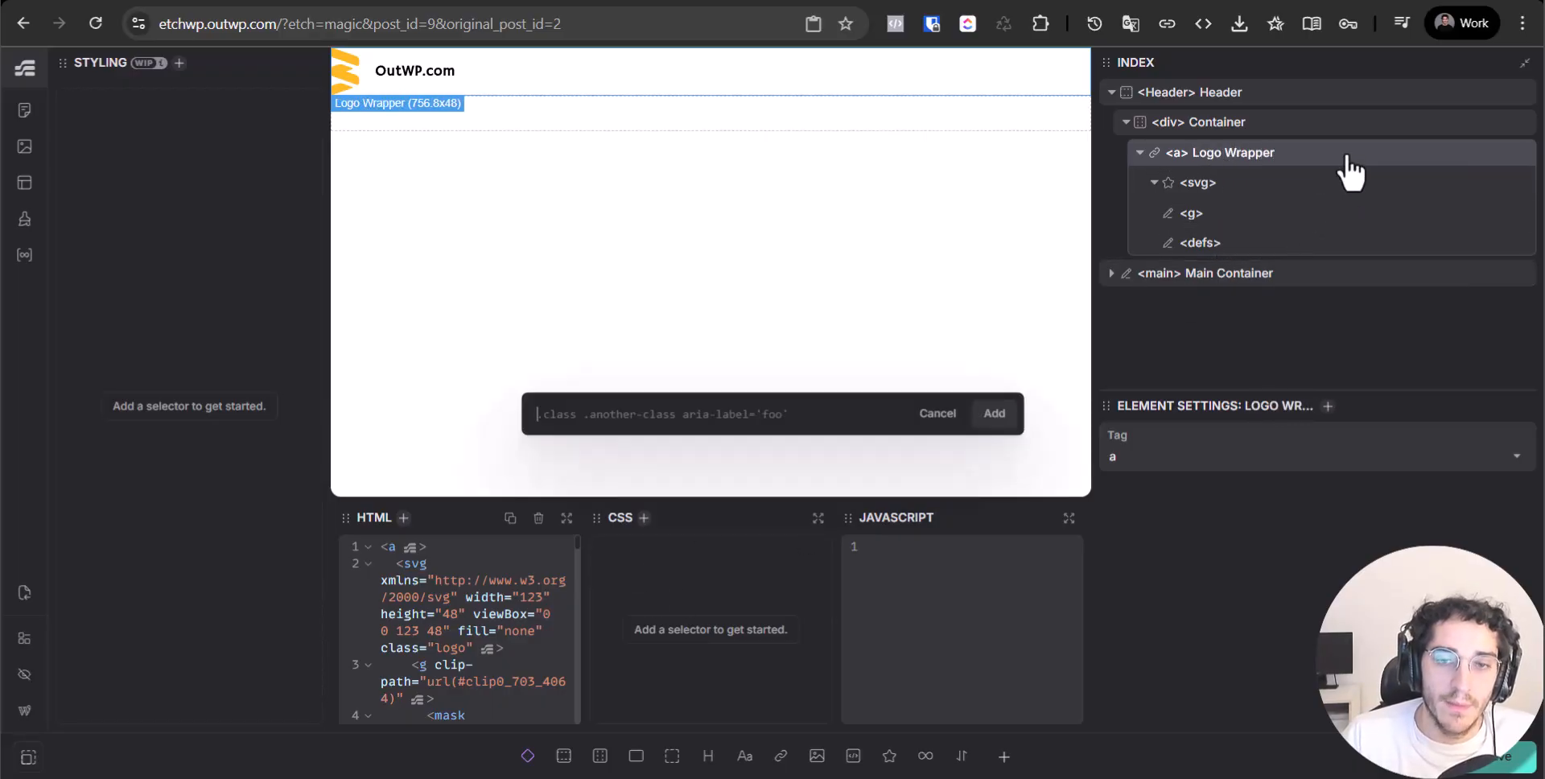
pyautogui.write('log')
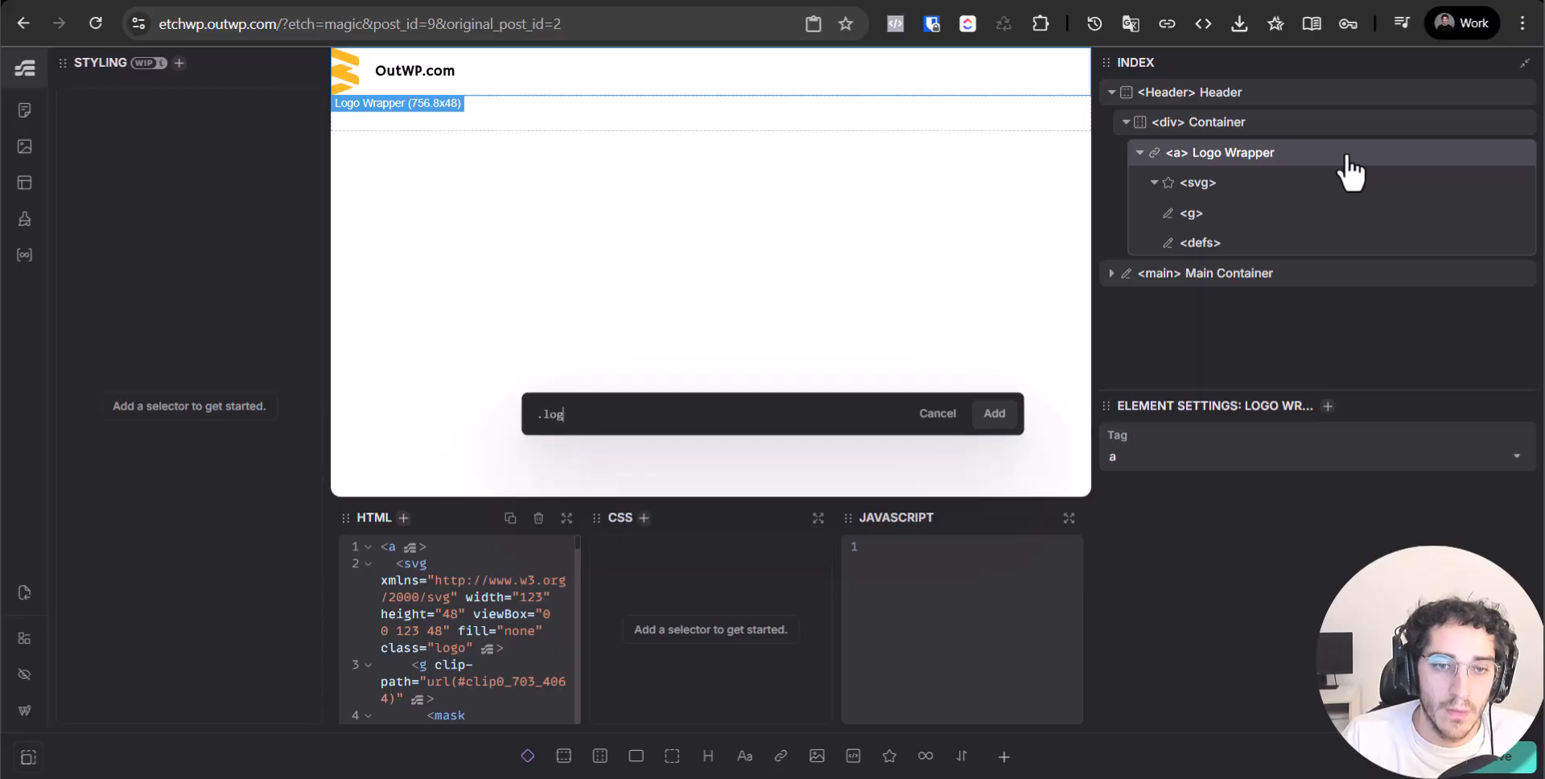
pyautogui.write('o-wrapper')
pyautogui.press('Return')
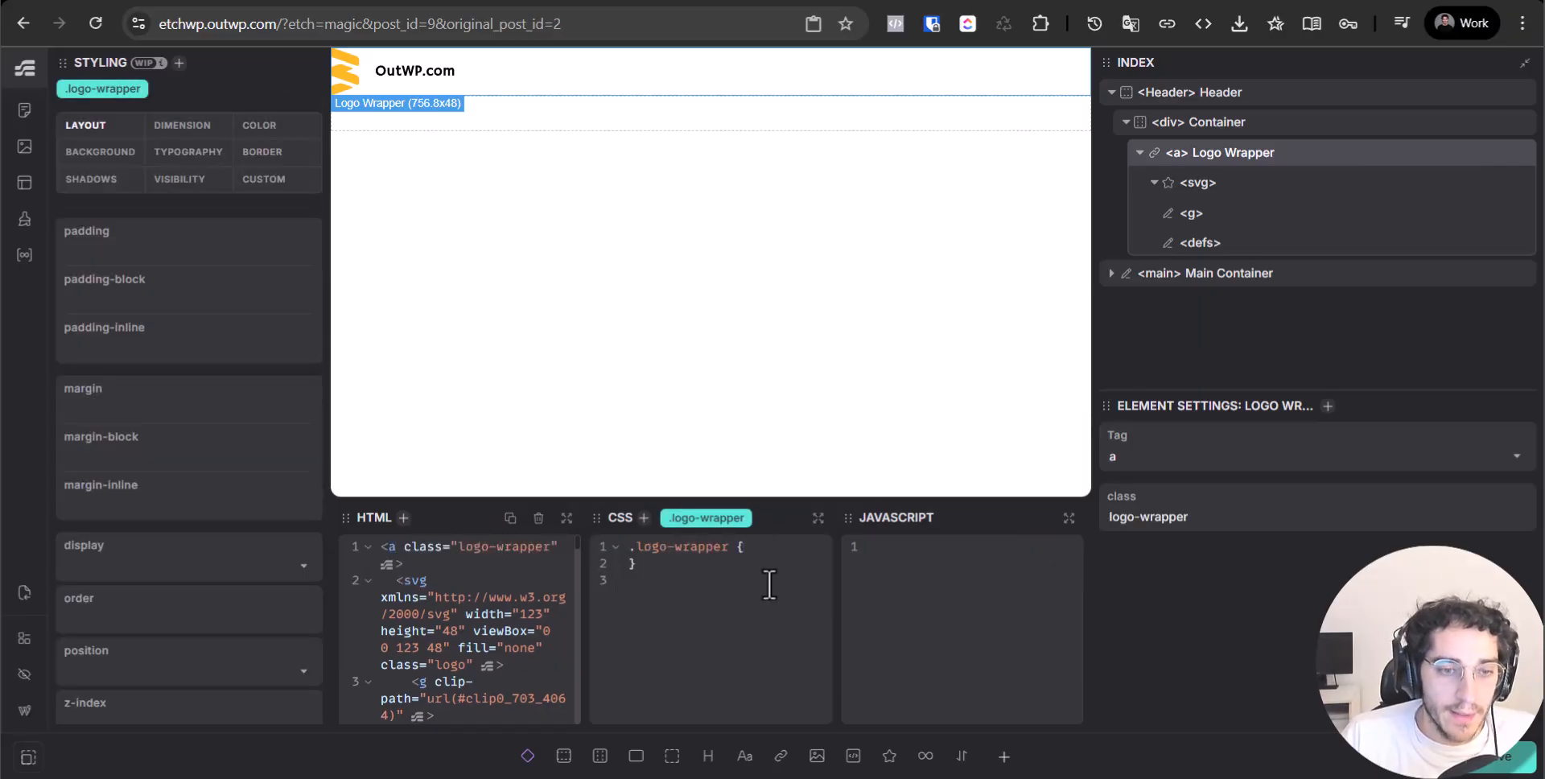
pyautogui.write('href= ')
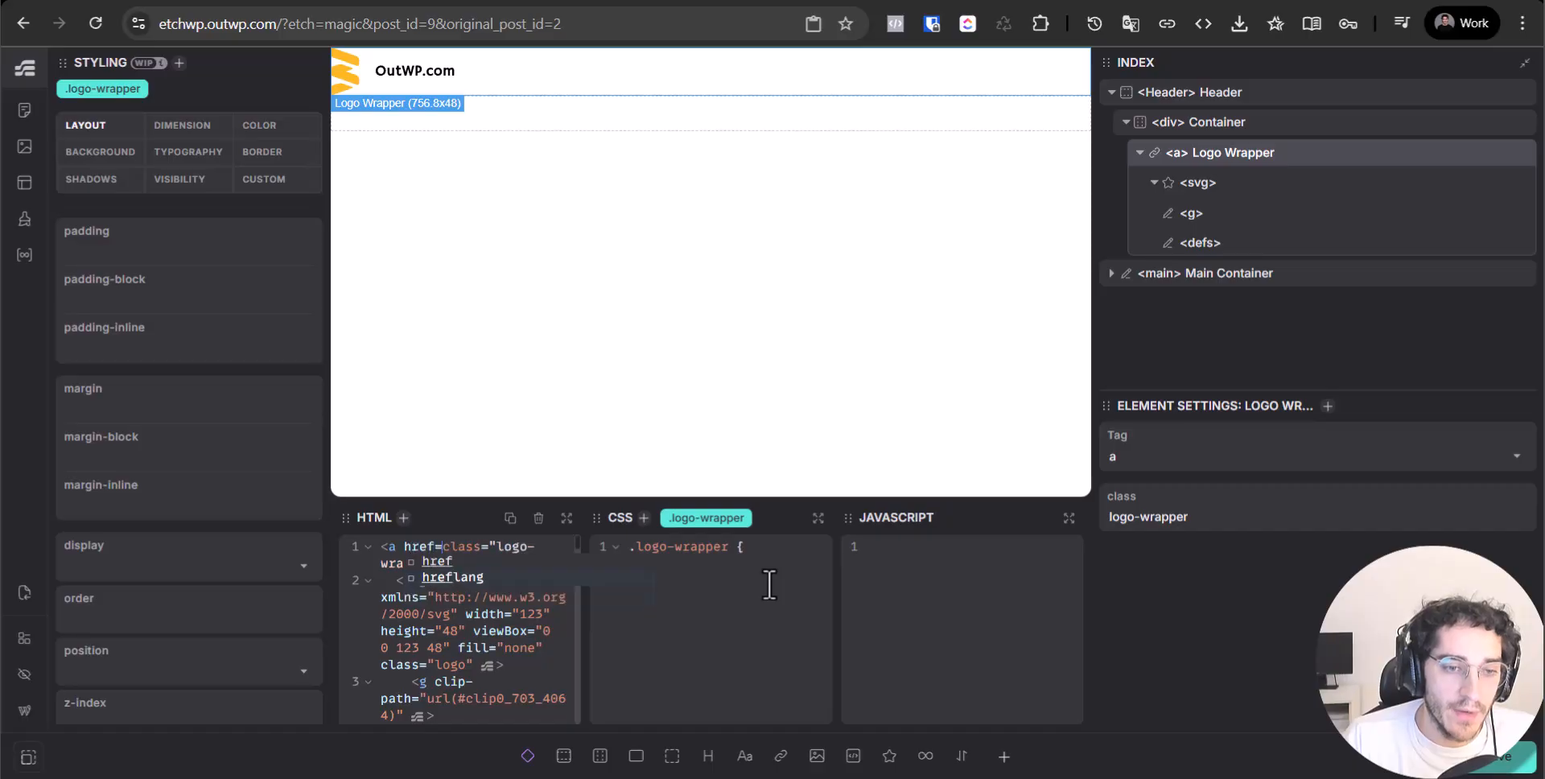
pyautogui.write('"outwp.')
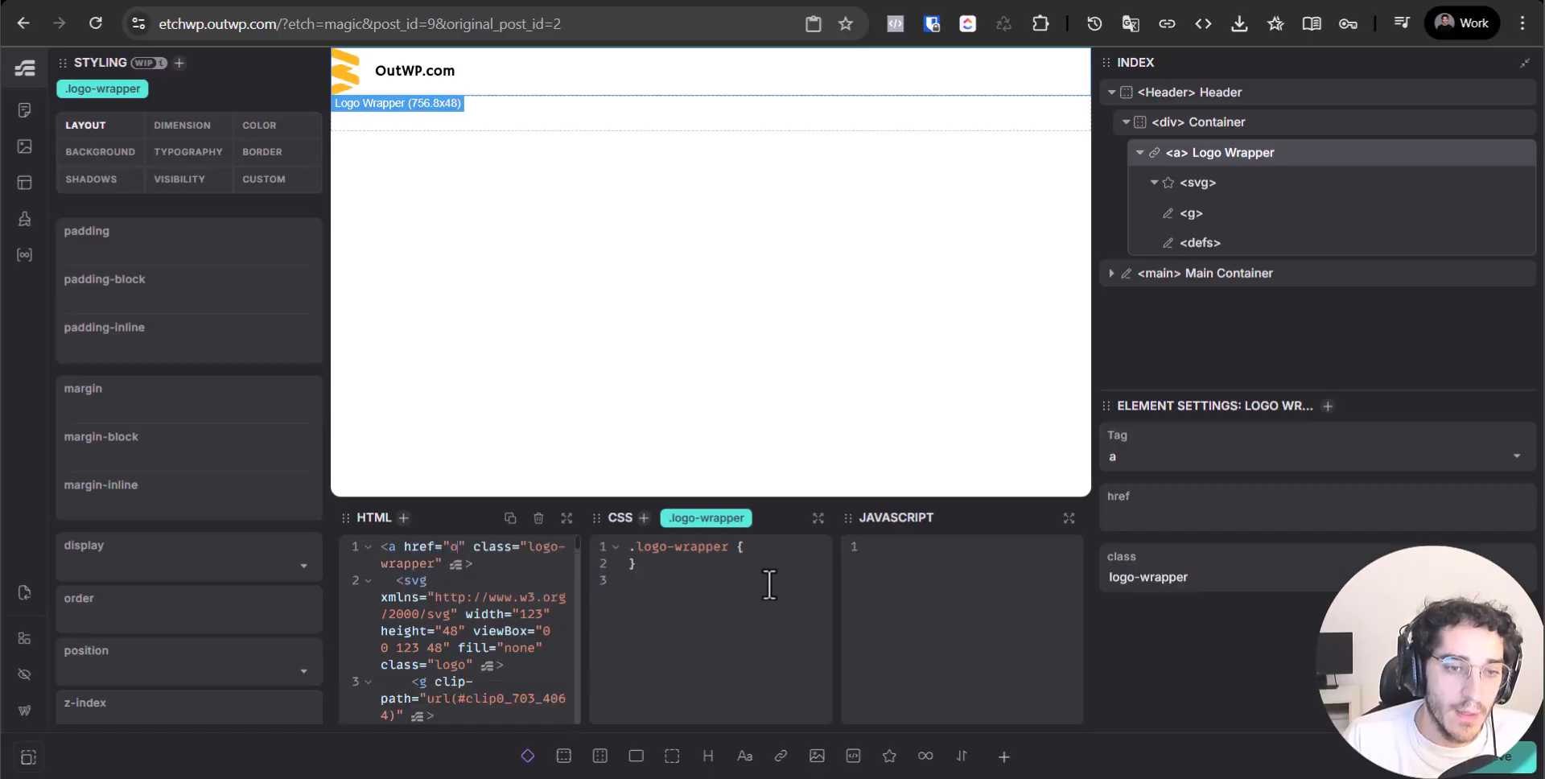
pyautogui.write('com')
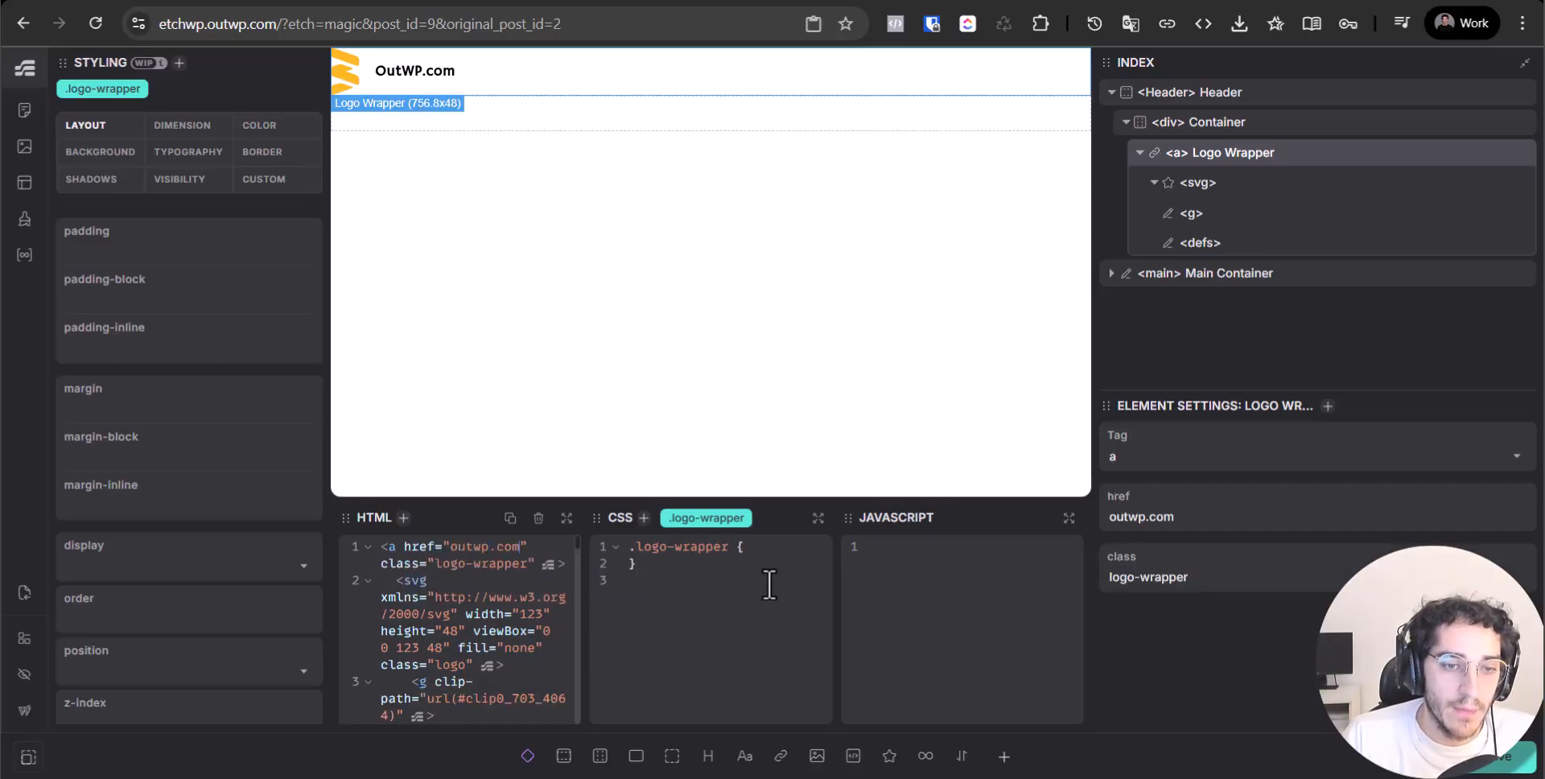
pyautogui.write('ht')
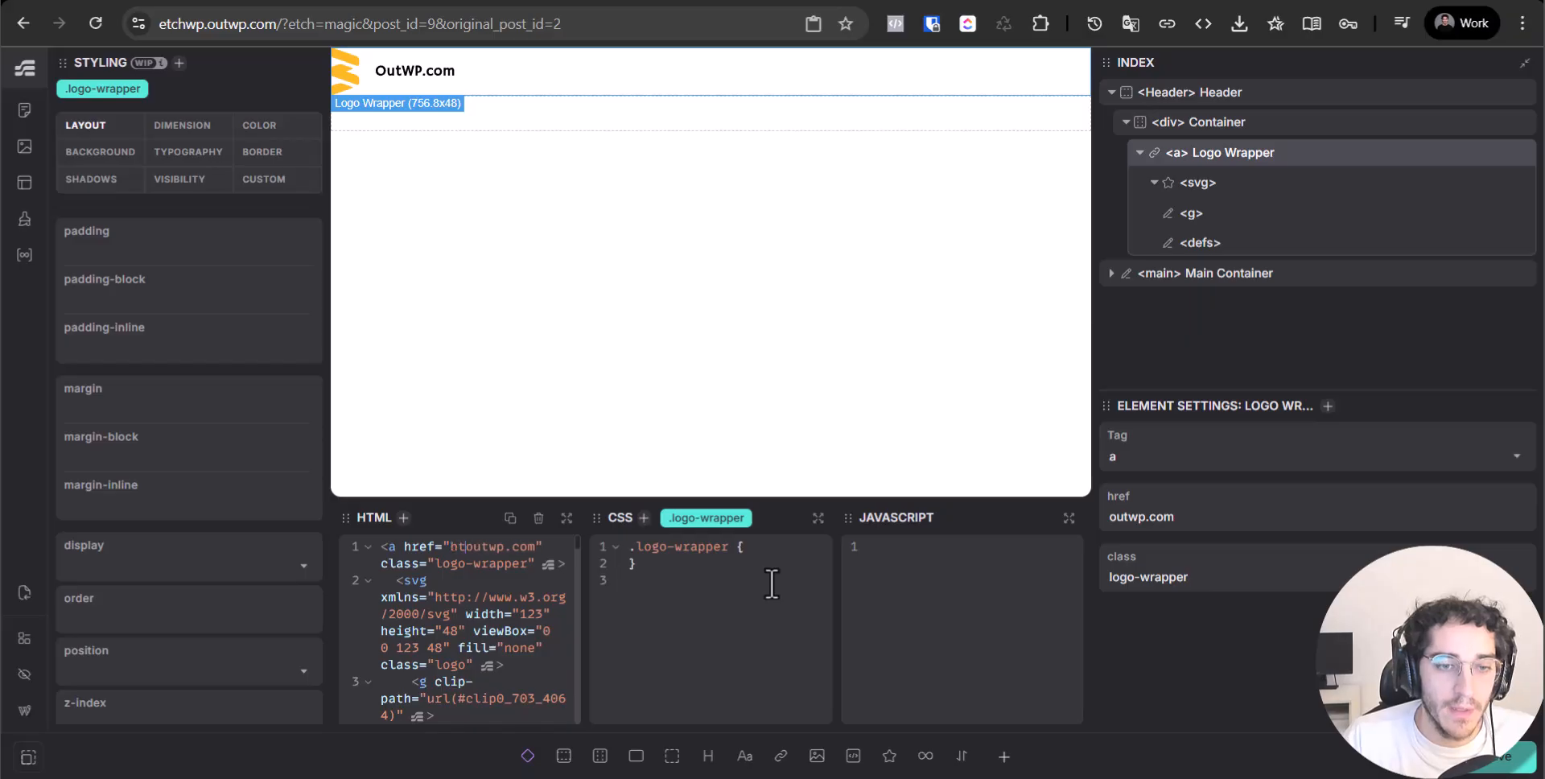
pyautogui.write('top')
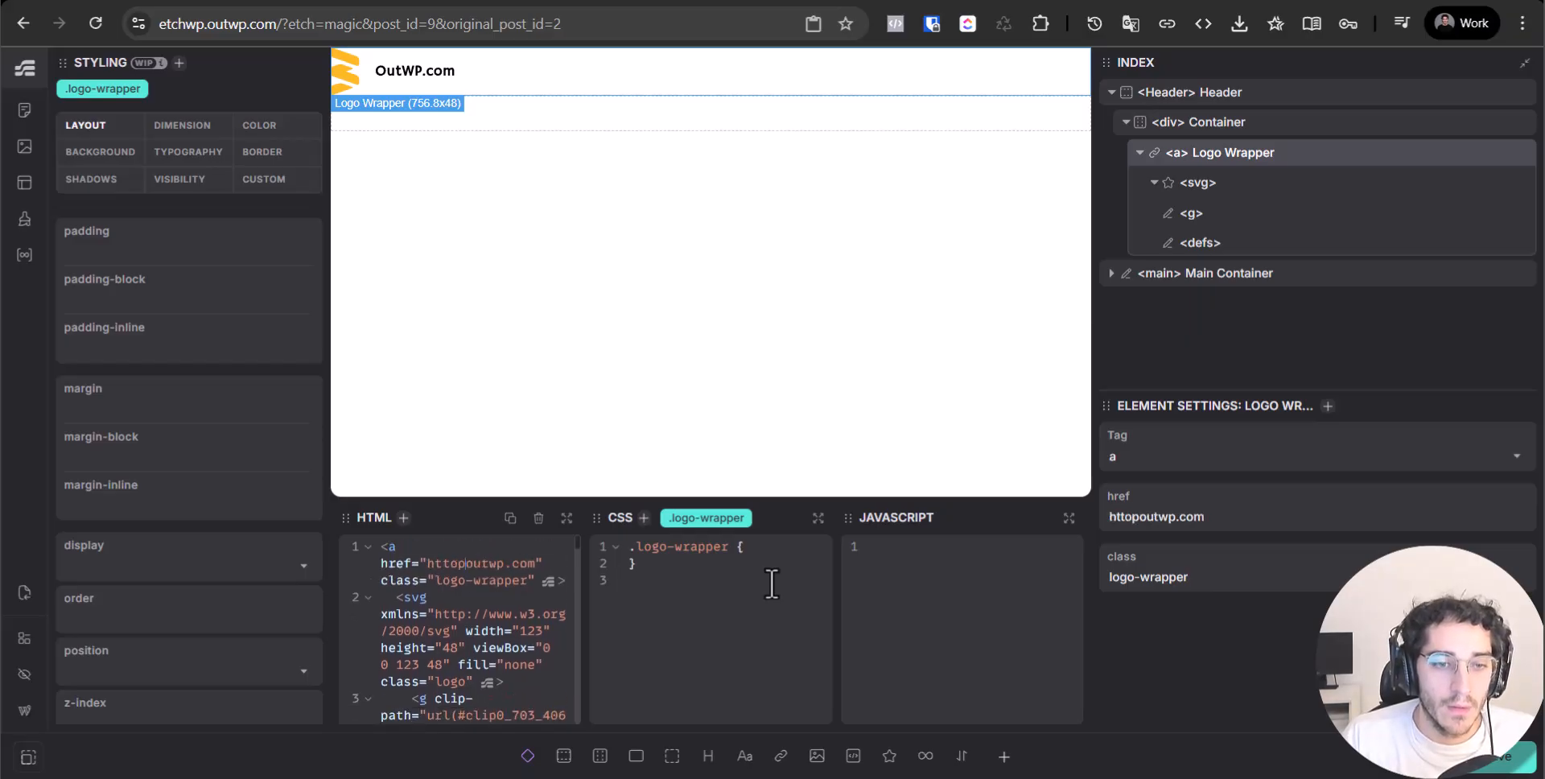
pyautogui.press('BackSpace')
pyautogui.press('BackSpace')
pyautogui.write('ps://')
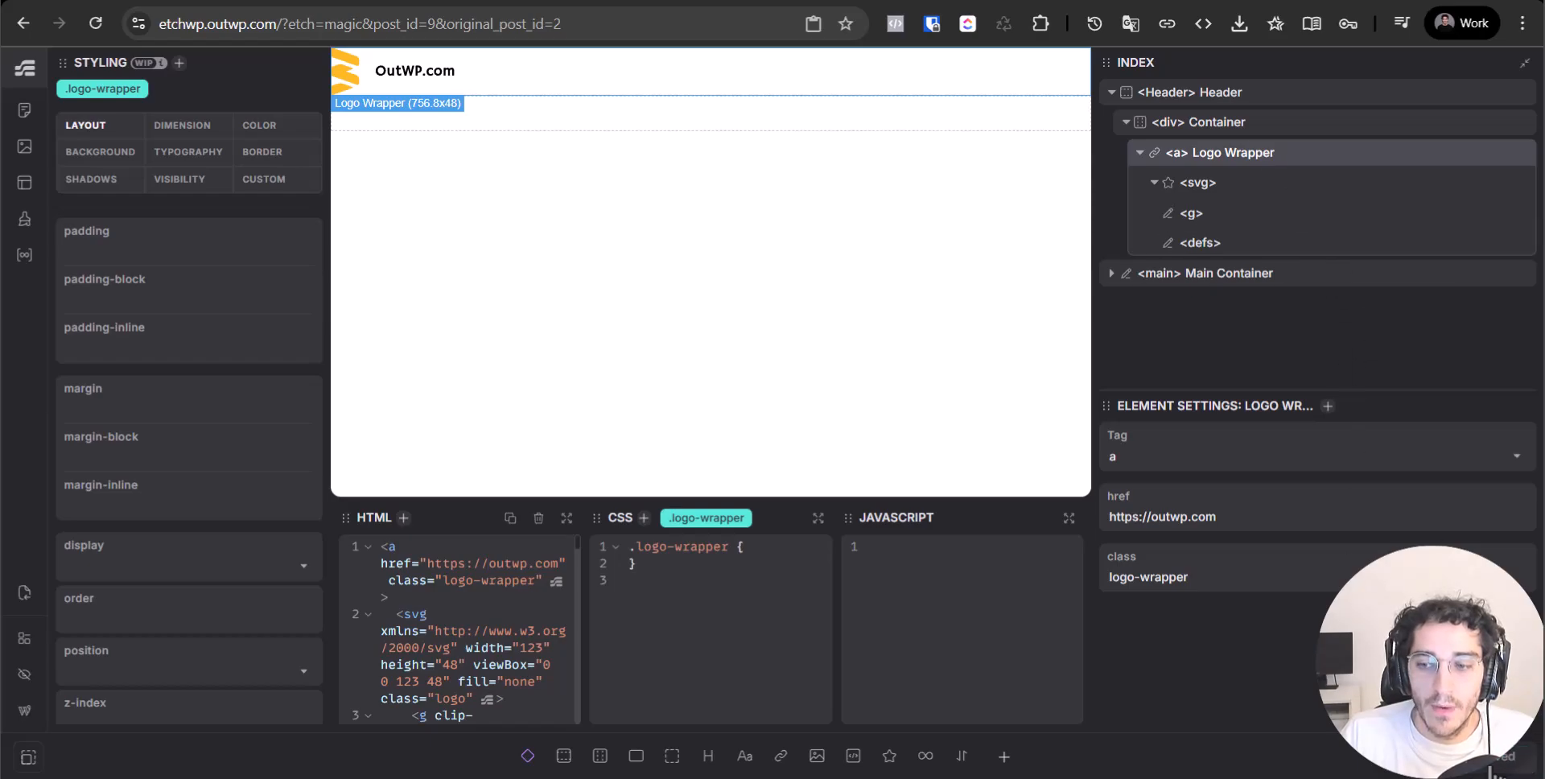
# Test the logo's link on the live sample page and return to the Etch editor.
pyautogui.click(358, 1)
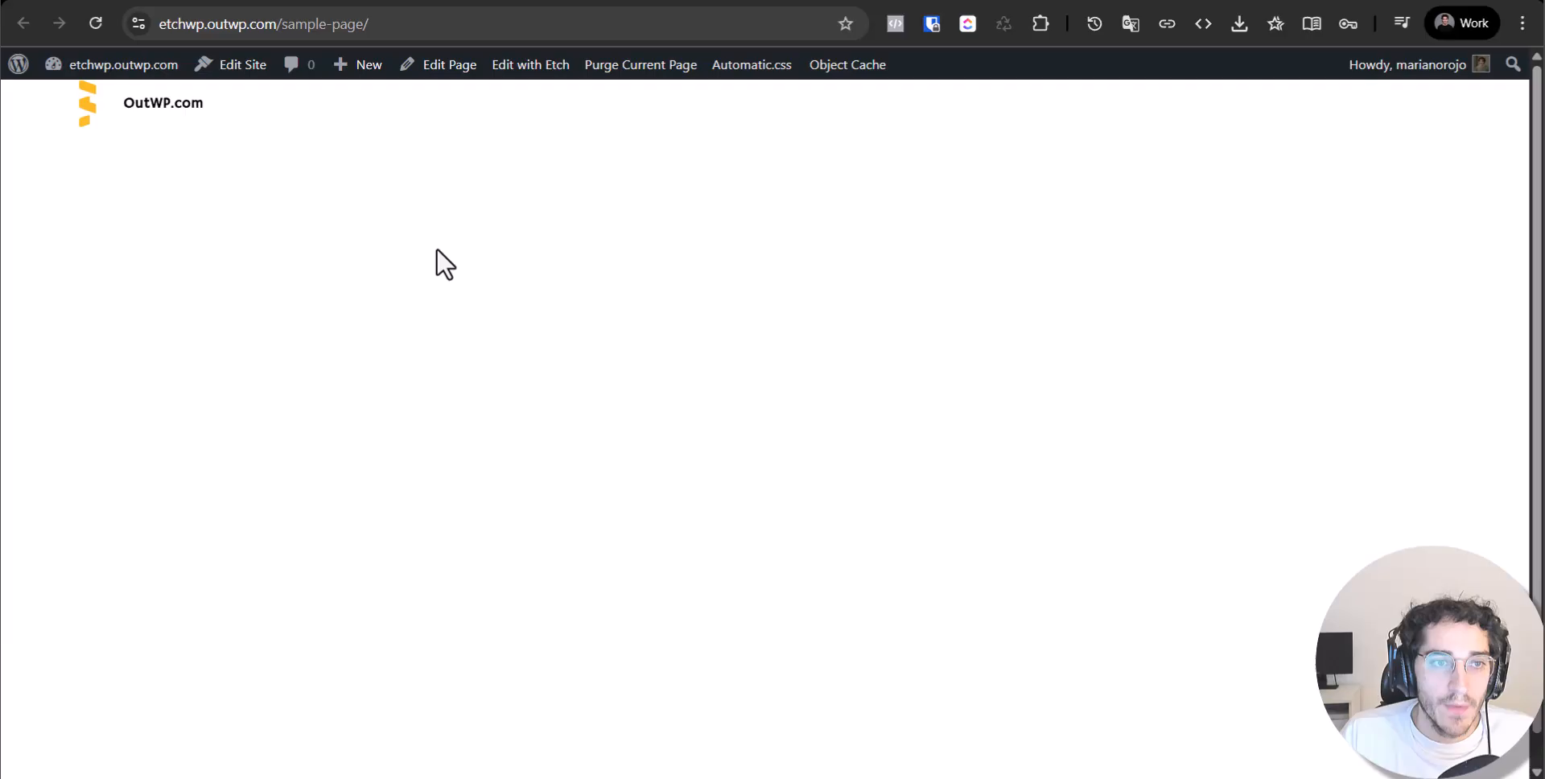
pyautogui.click(157, 107)
pyautogui.hotkey('alt', 'Left')
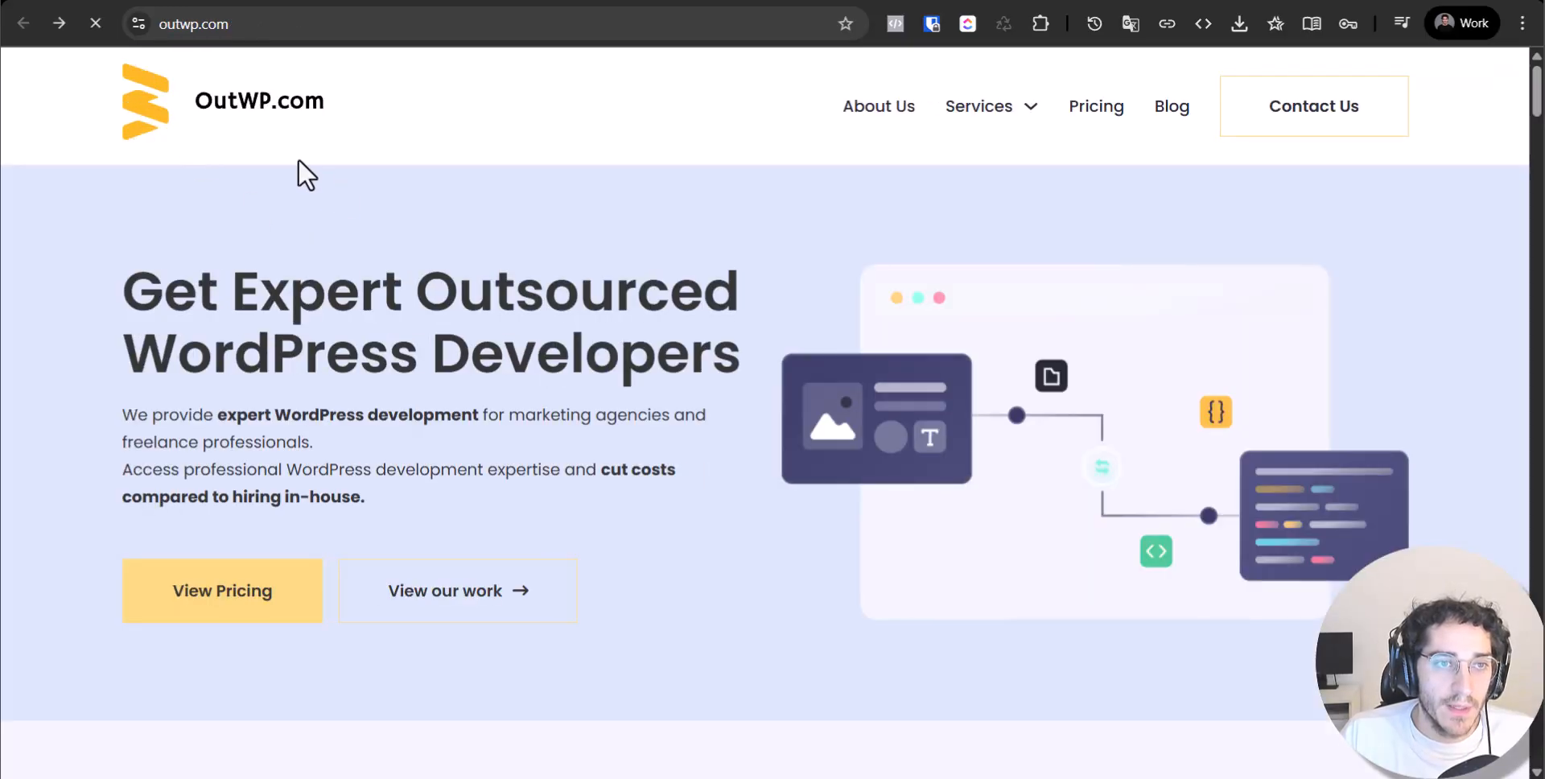
pyautogui.click(523, 1)
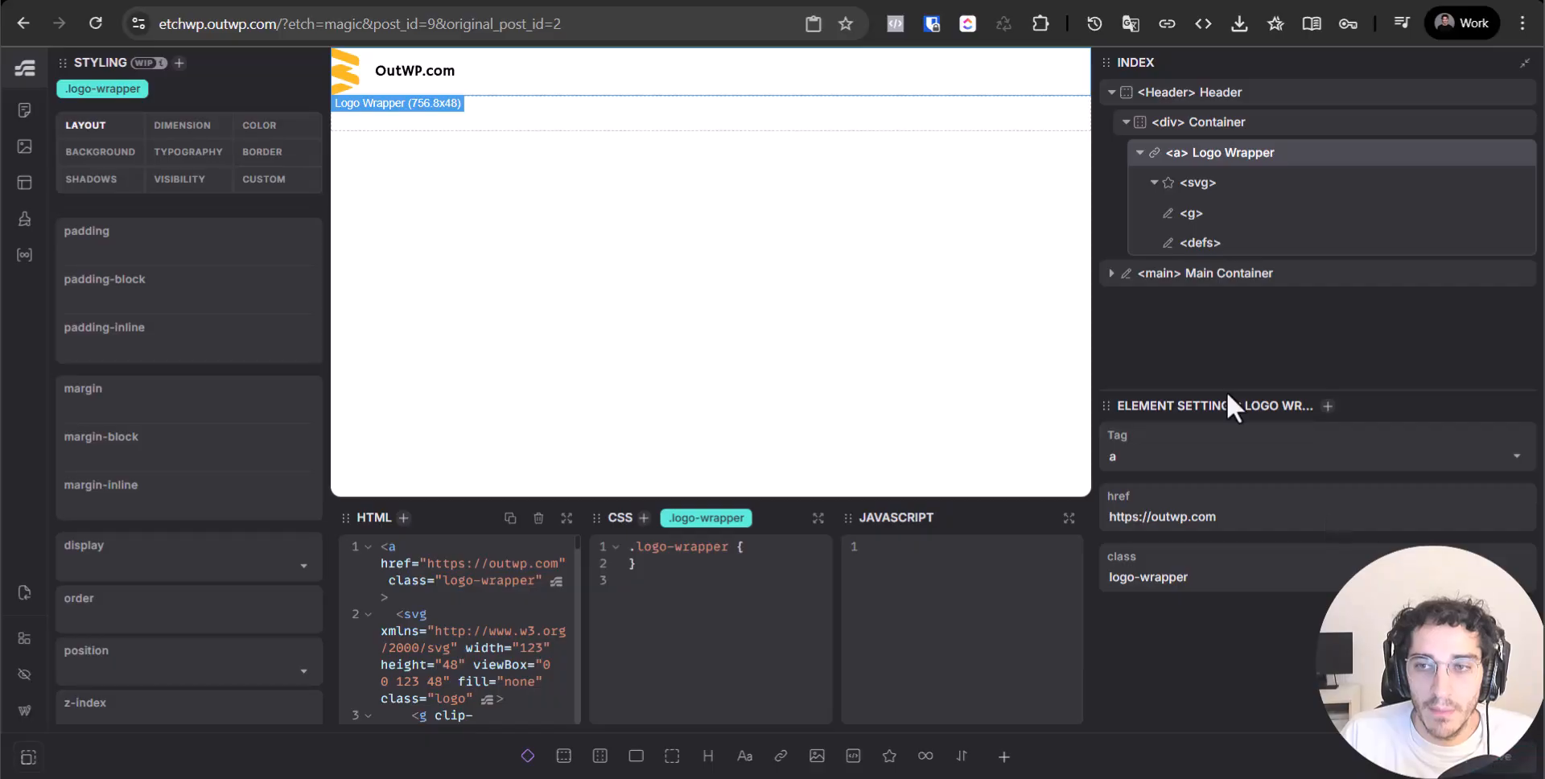
# Collapse the Logo Wrapper in the element tree, reduce the browser zoom to 90%, and select the header's Container.
pyautogui.click(1137, 155)
pyautogui.hotkey('ctrl', '-')
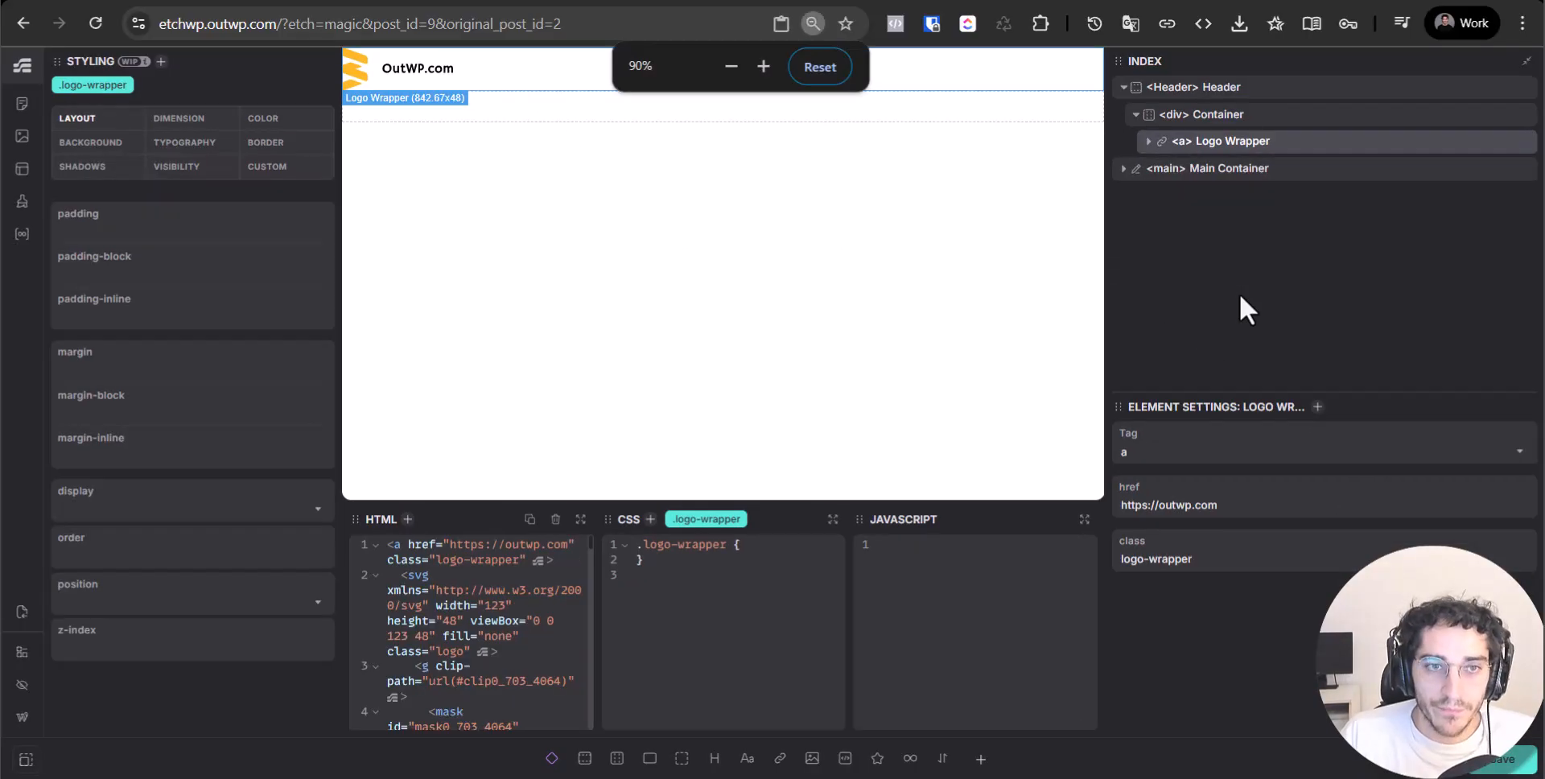
pyautogui.click(1264, 129)
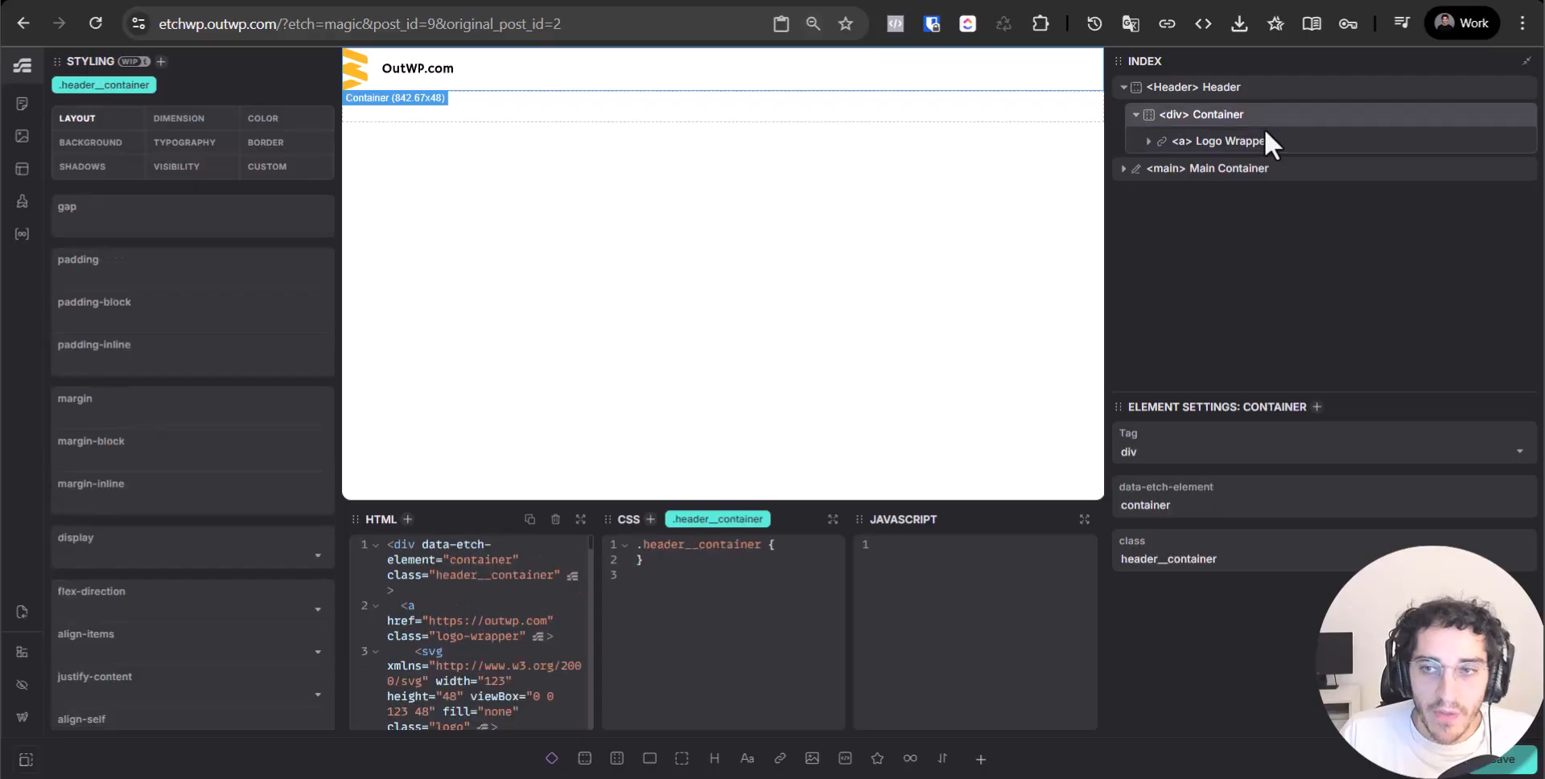
# Switch to Figma and inspect the logo in the Style 1 header design.
pyautogui.hotkey('ctrl', 'Tab')
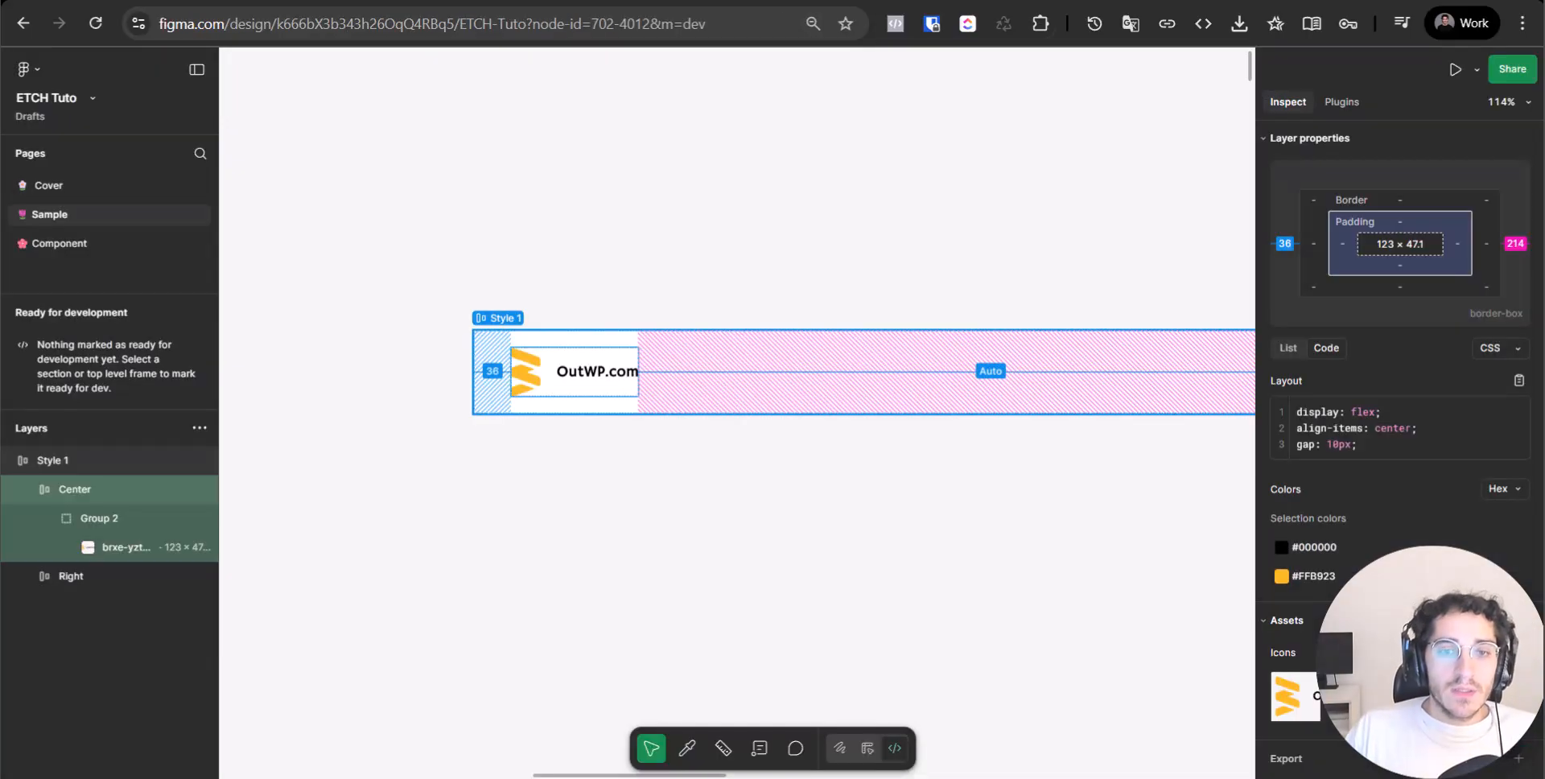
pyautogui.moveTo(1060, 455); pyautogui.dragTo(1014, 426)
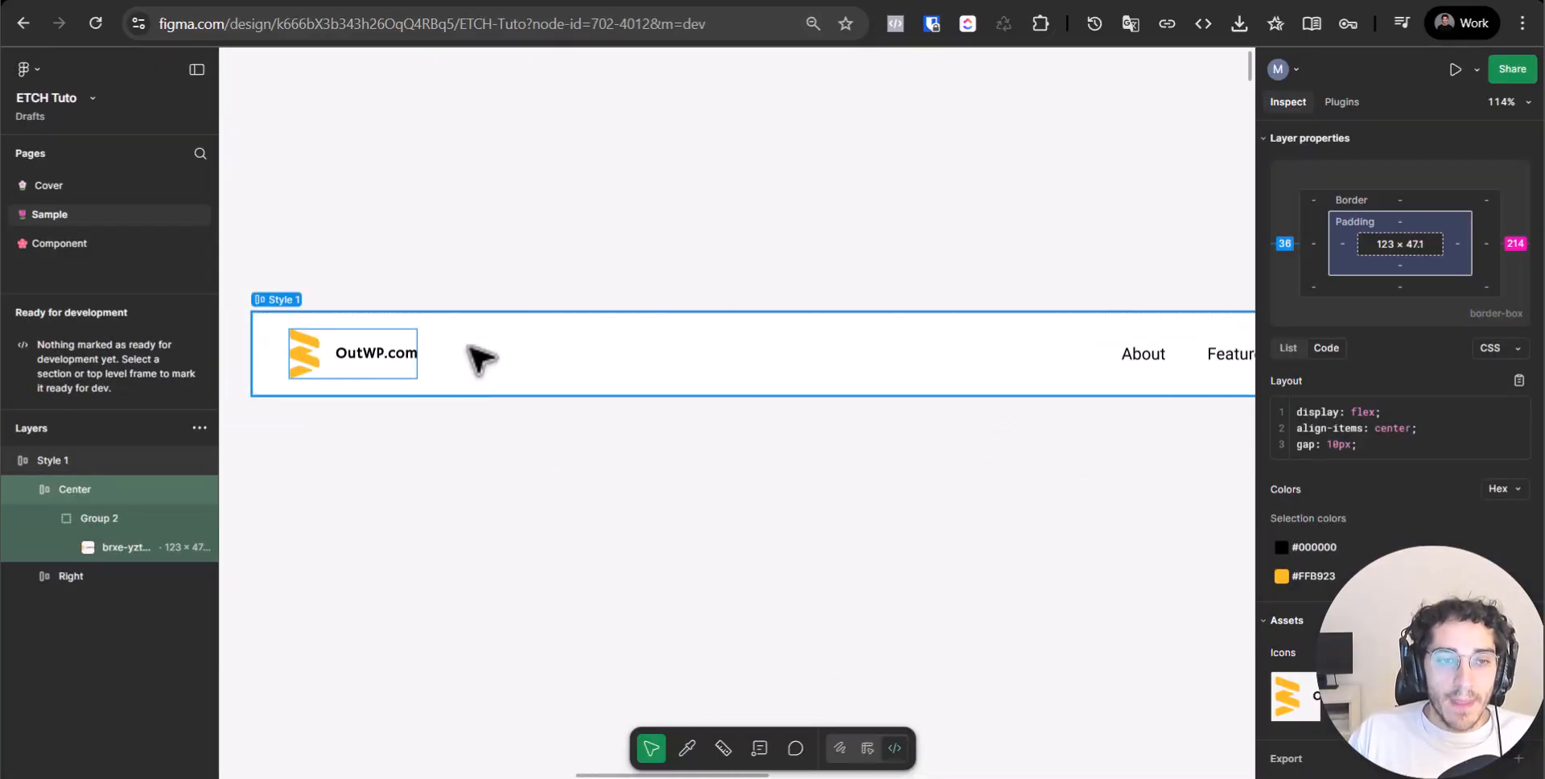
pyautogui.click(391, 354)
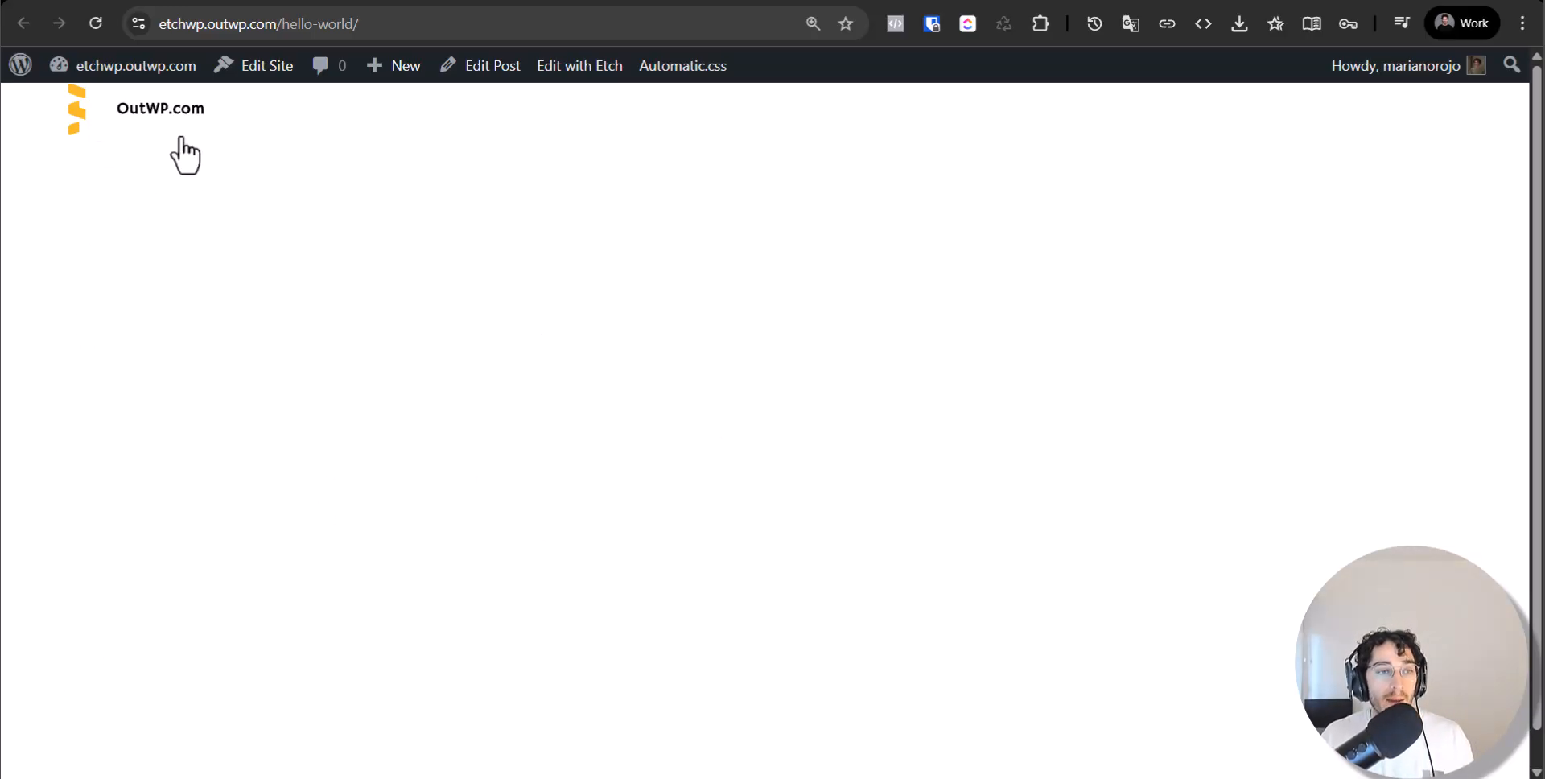
# Open the hello-world post in Etch and compare its header with the live page and the Figma design.
pyautogui.click(579, 65)
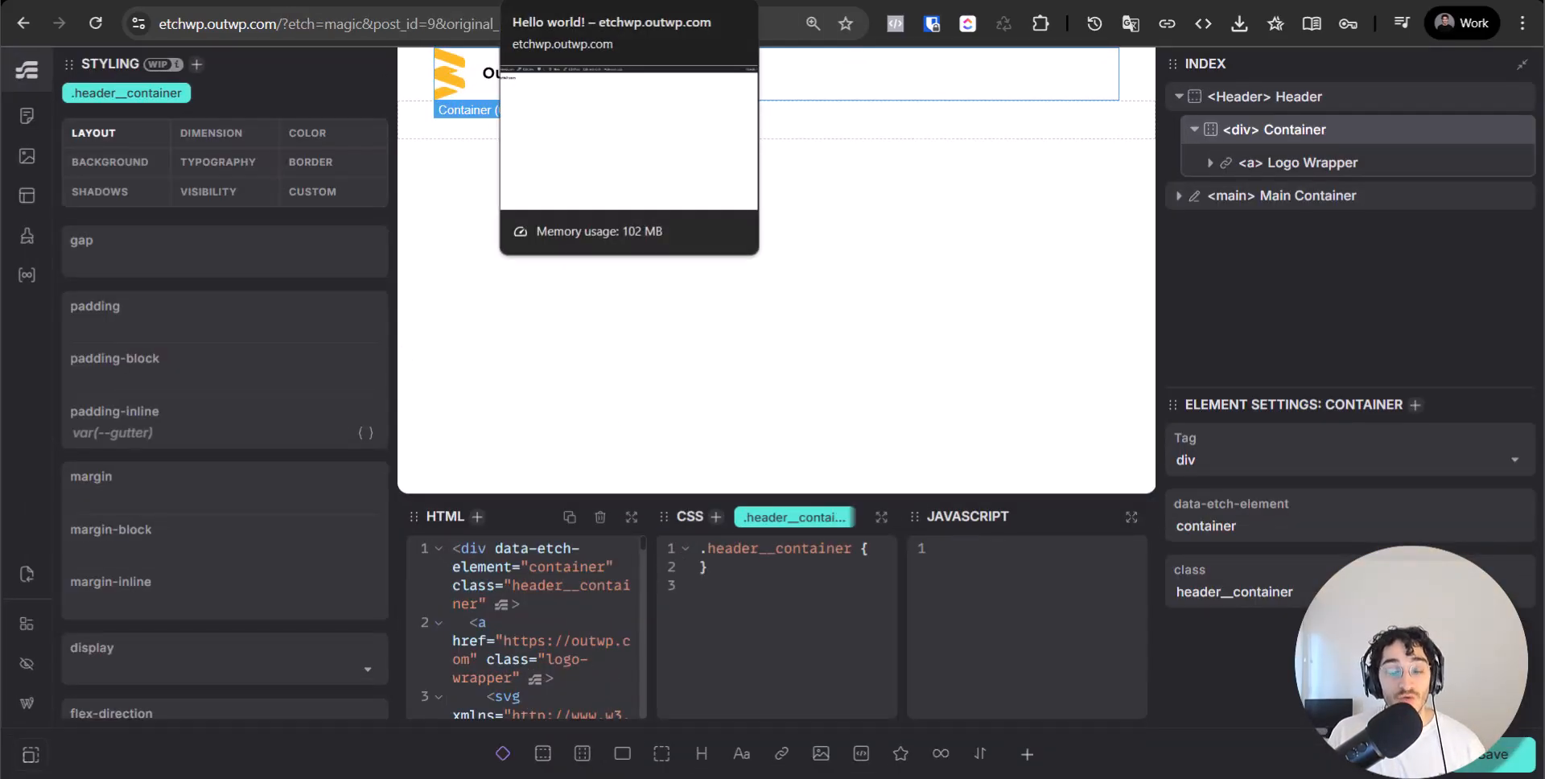
pyautogui.click(563, 1)
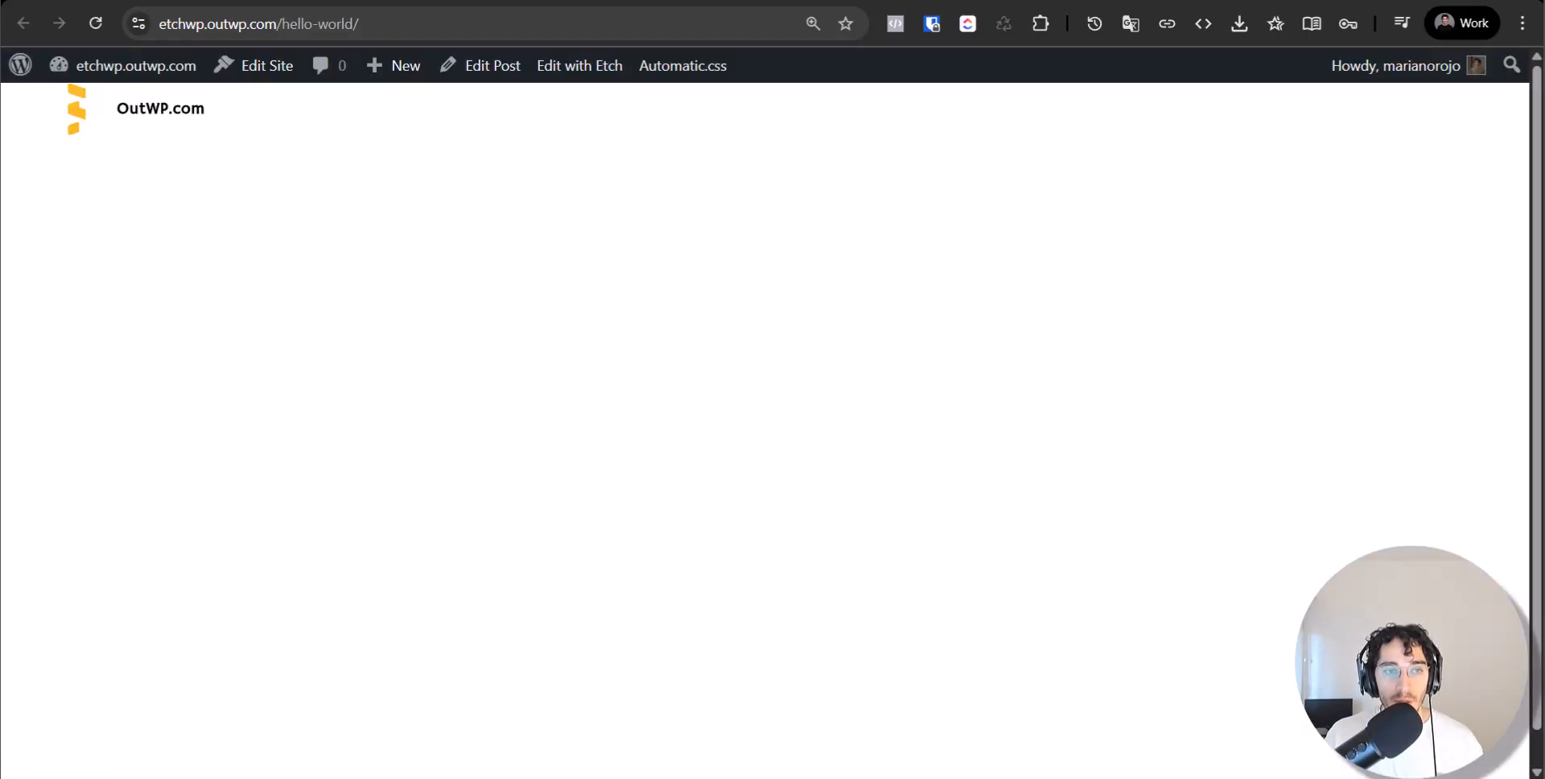
pyautogui.click(338, 1)
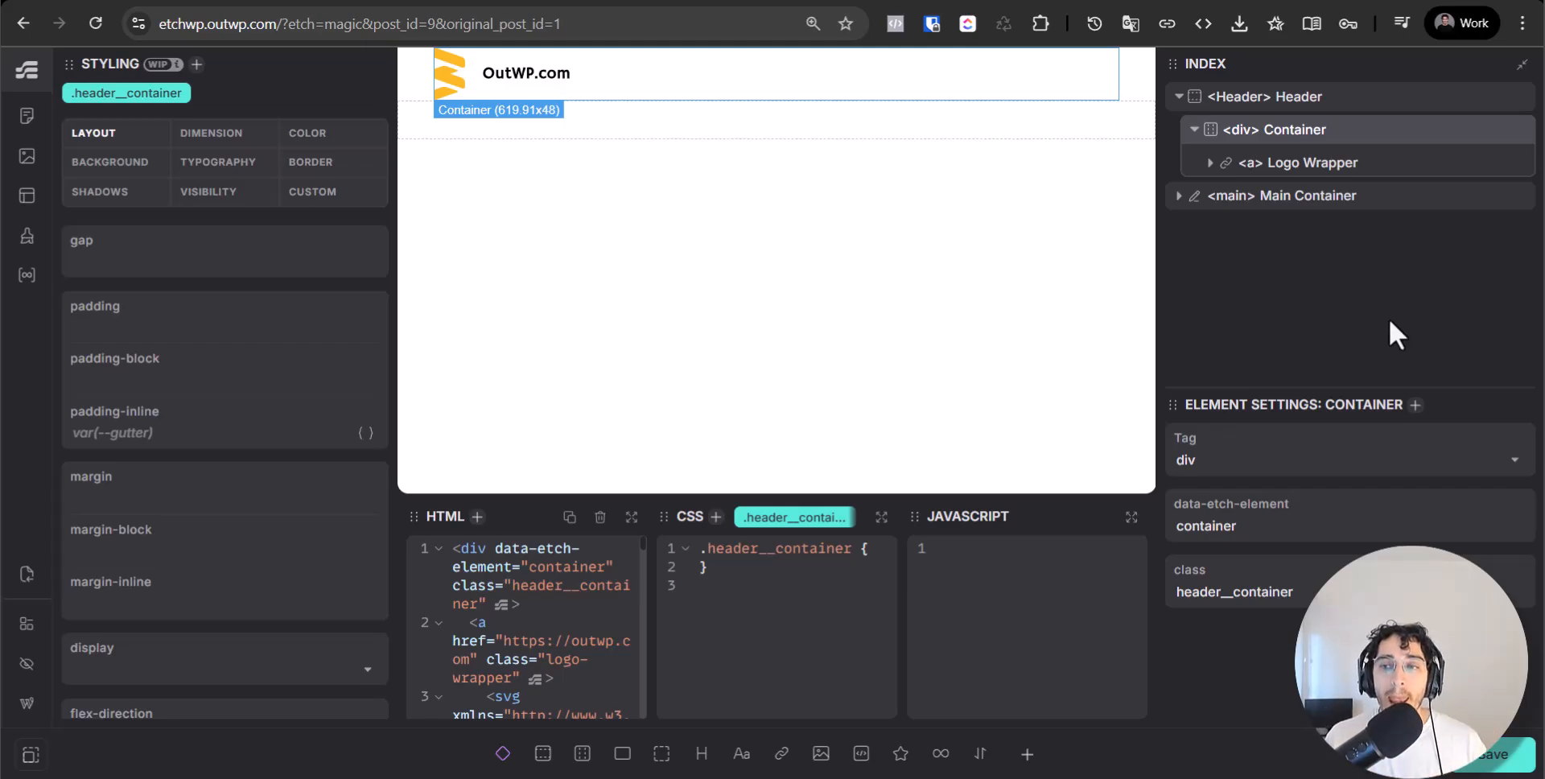
pyautogui.click(965, 2)
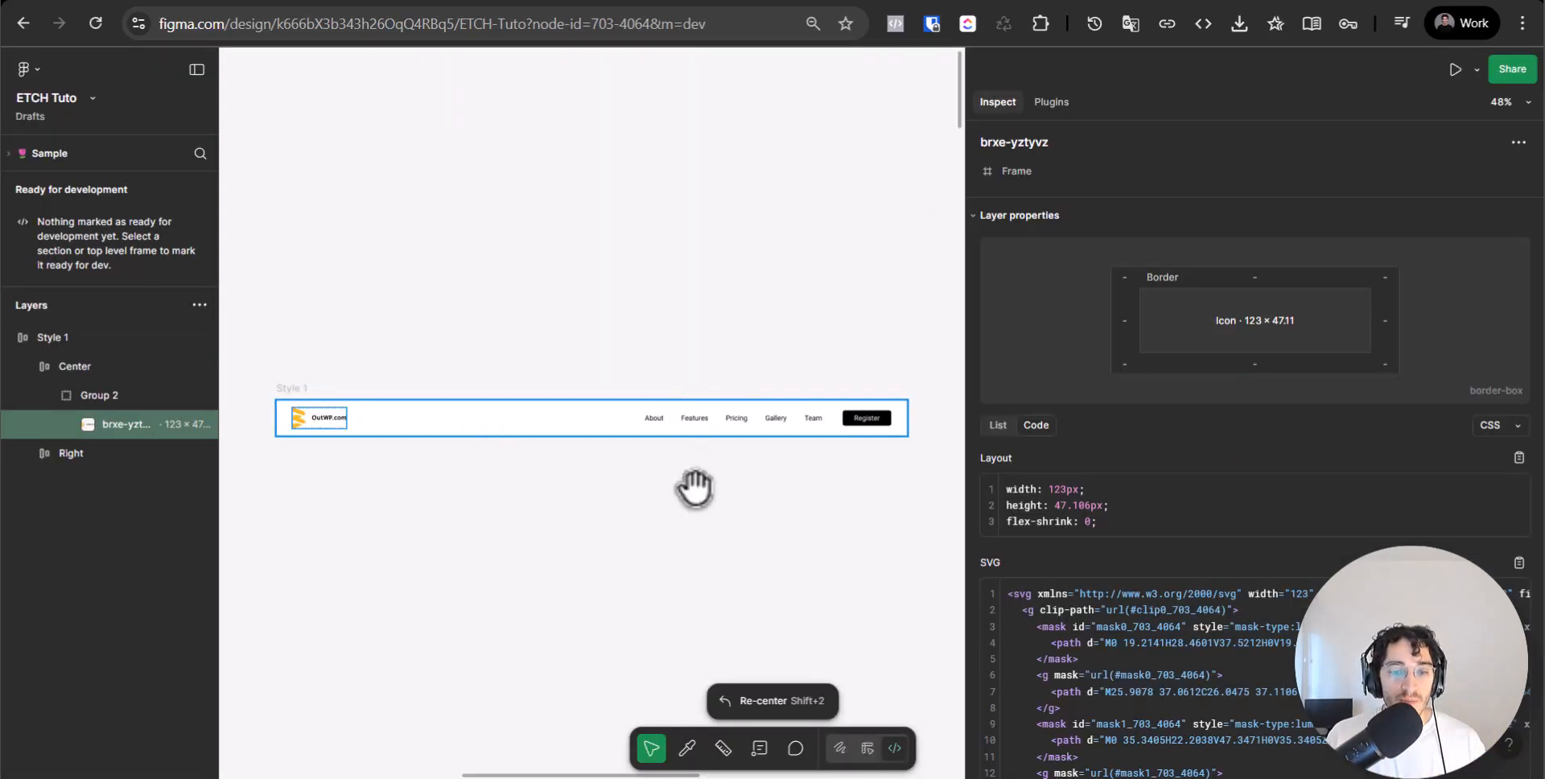
# Examine the navigation links and Register button in the Figma header design, and switch back to the Etch editor.
pyautogui.scroll(10, 693, 482)
pyautogui.hotkey('ctrl', '\\')
pyautogui.scroll(-10, 786, 534)
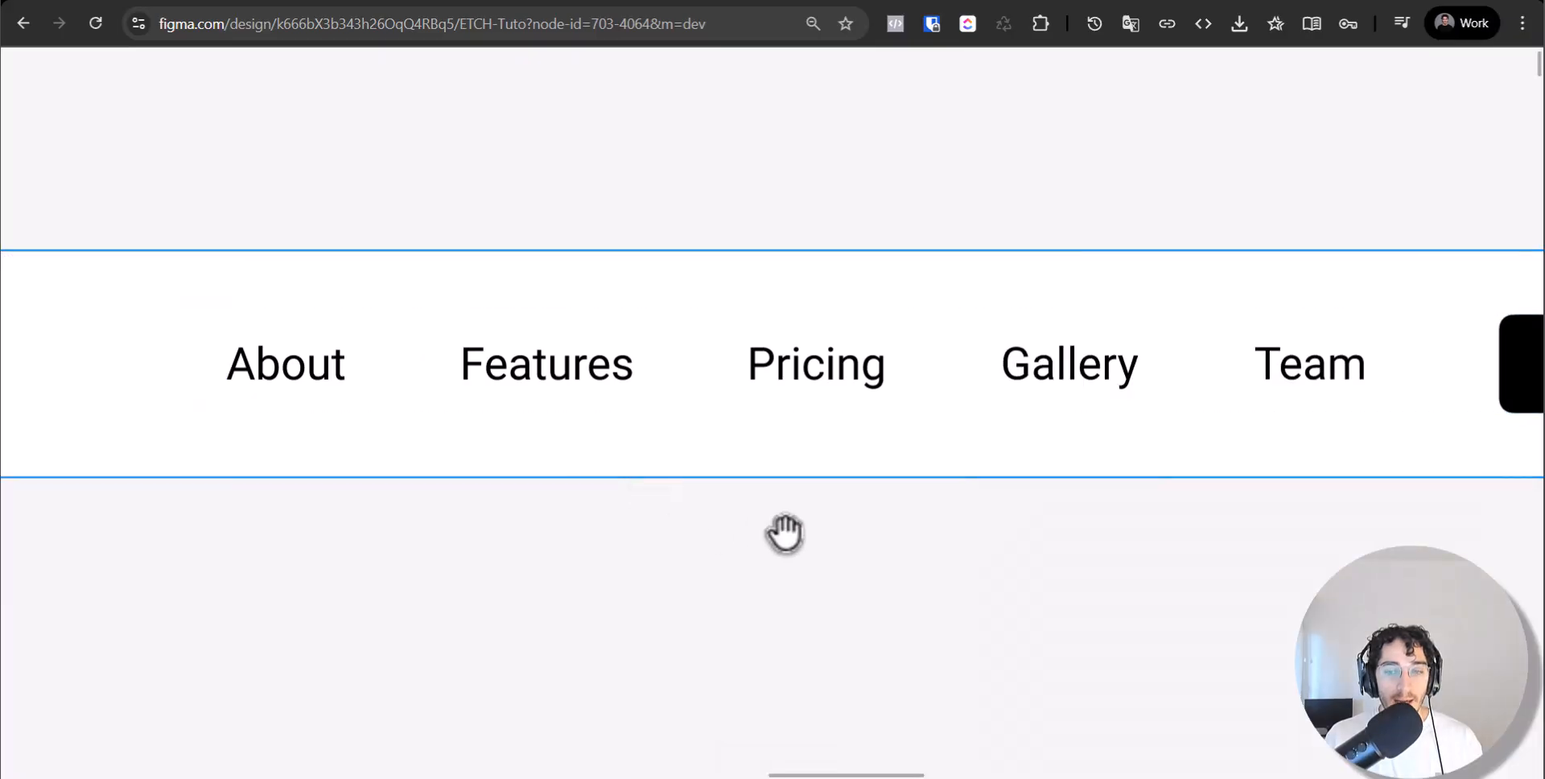
pyautogui.scroll(5, 789, 542)
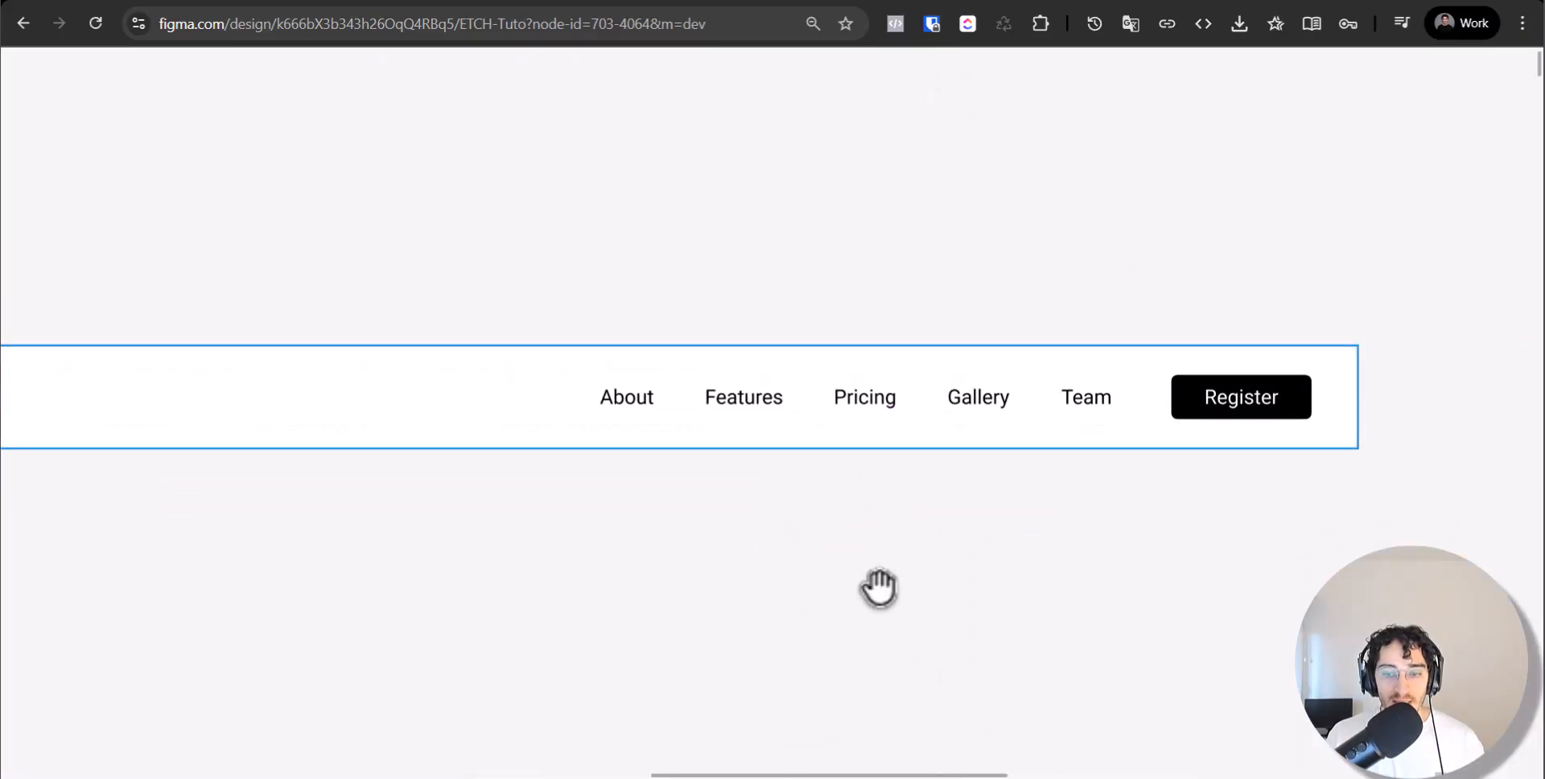
pyautogui.press('Escape')
pyautogui.hotkey('ctrl', 'Tab')
pyautogui.press('Escape')
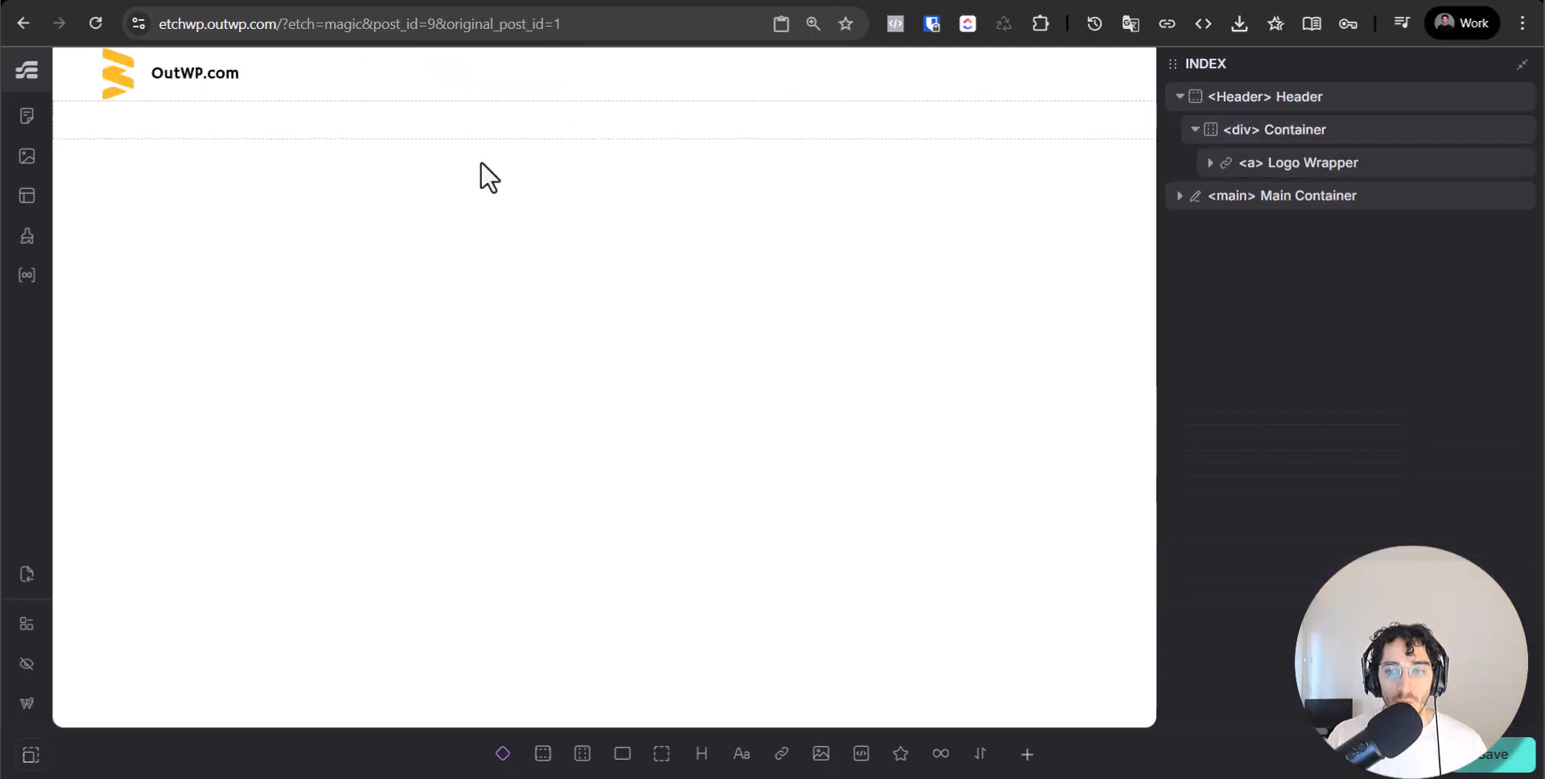
# Add a Flex Div inside the header's Container, change its tag to nav and name it Nav Primary.
pyautogui.click(1283, 125)
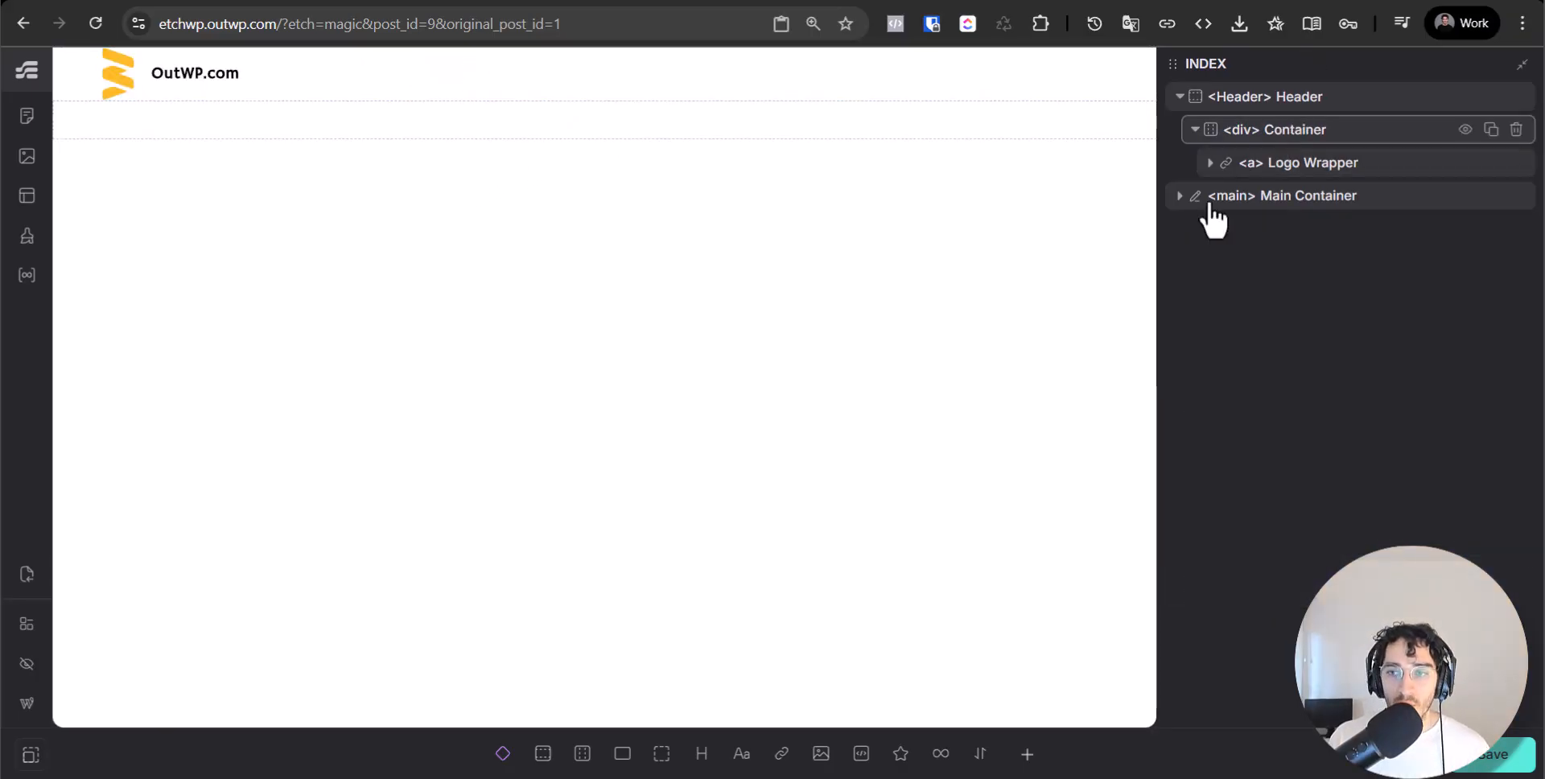
pyautogui.click(624, 757)
pyautogui.click(1336, 211)
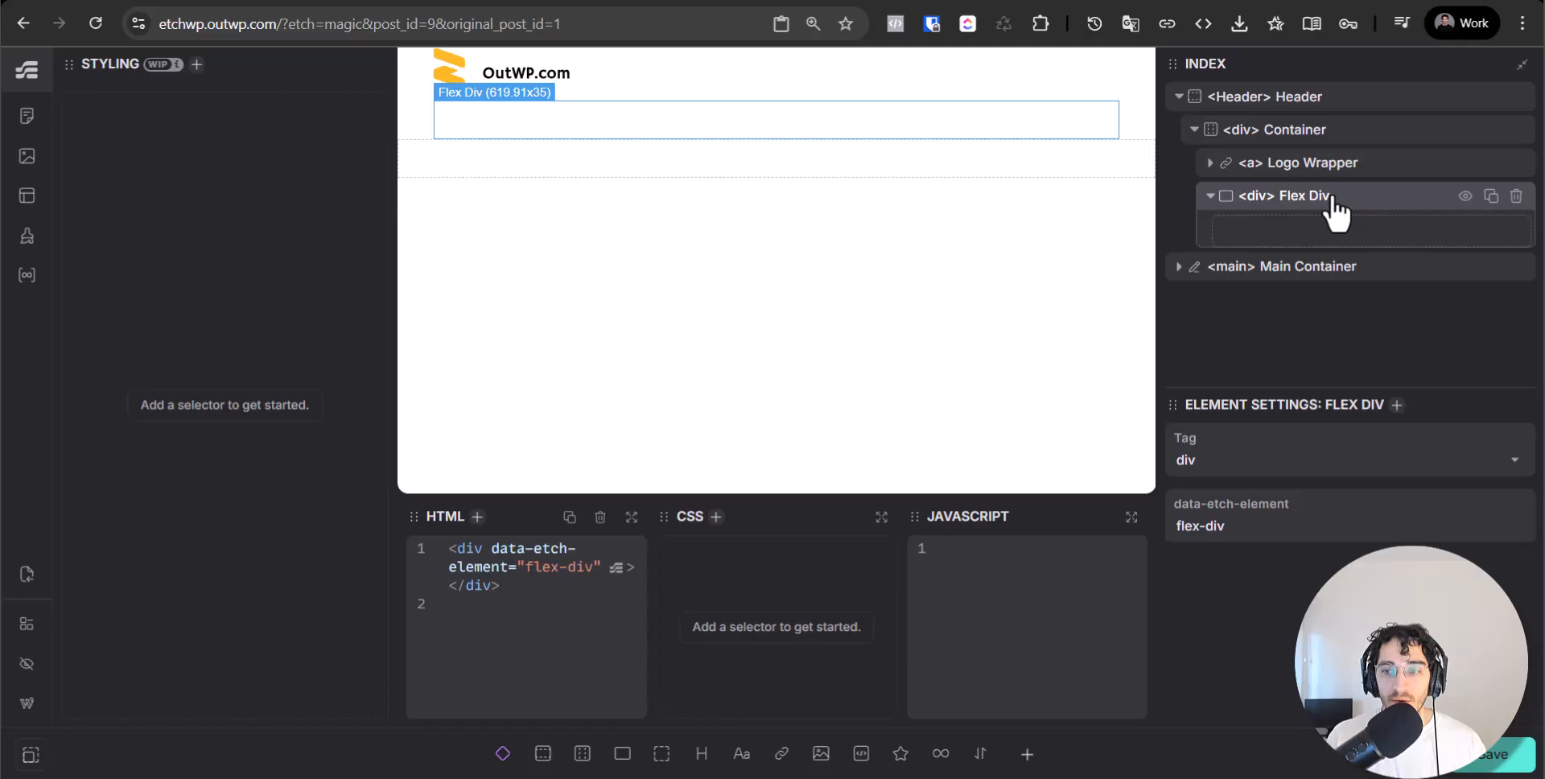
pyautogui.doubleClick(1261, 197)
pyautogui.write('nav')
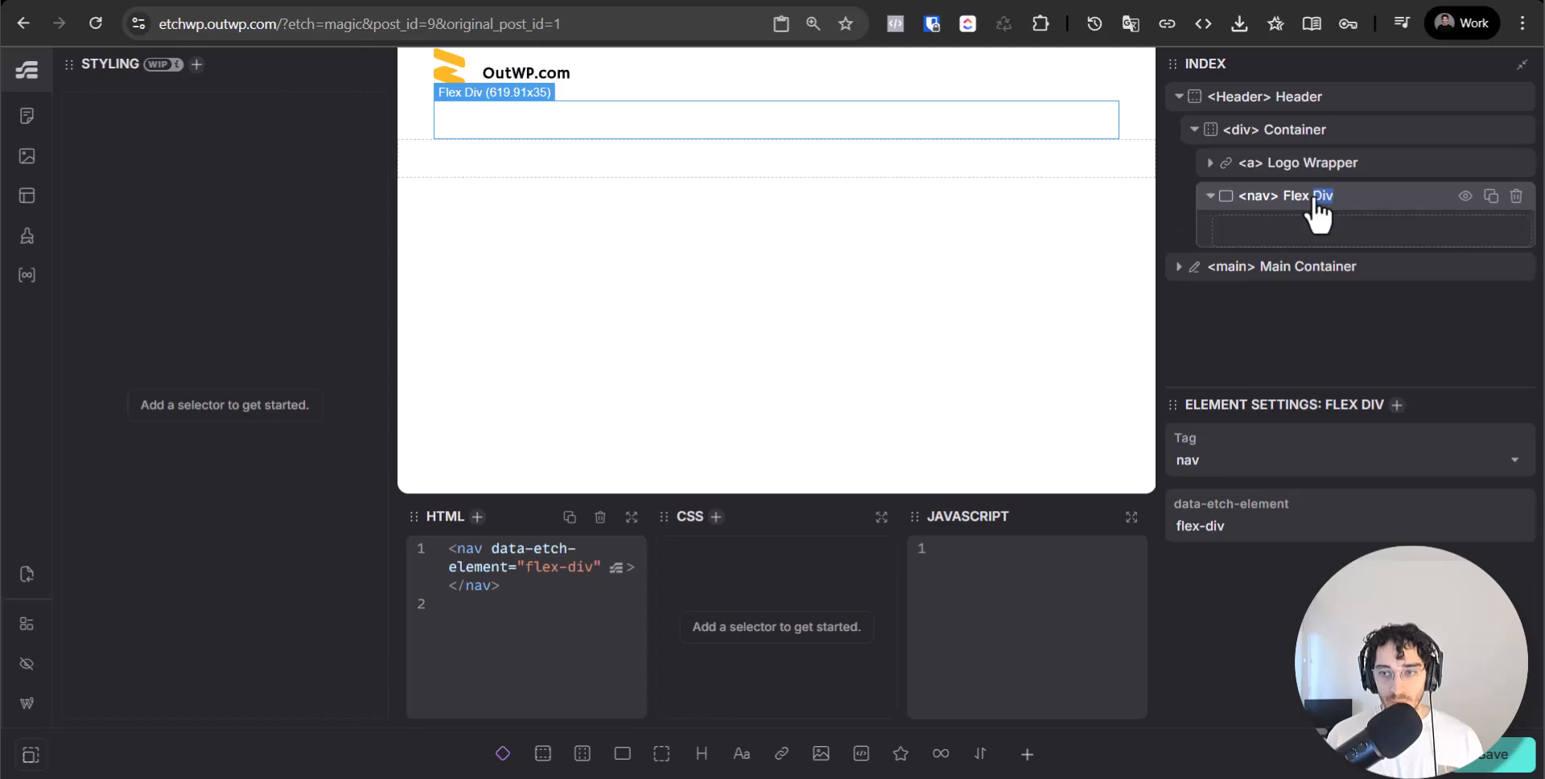
pyautogui.hotkey('ctrl', 'a')
pyautogui.write('Nav')
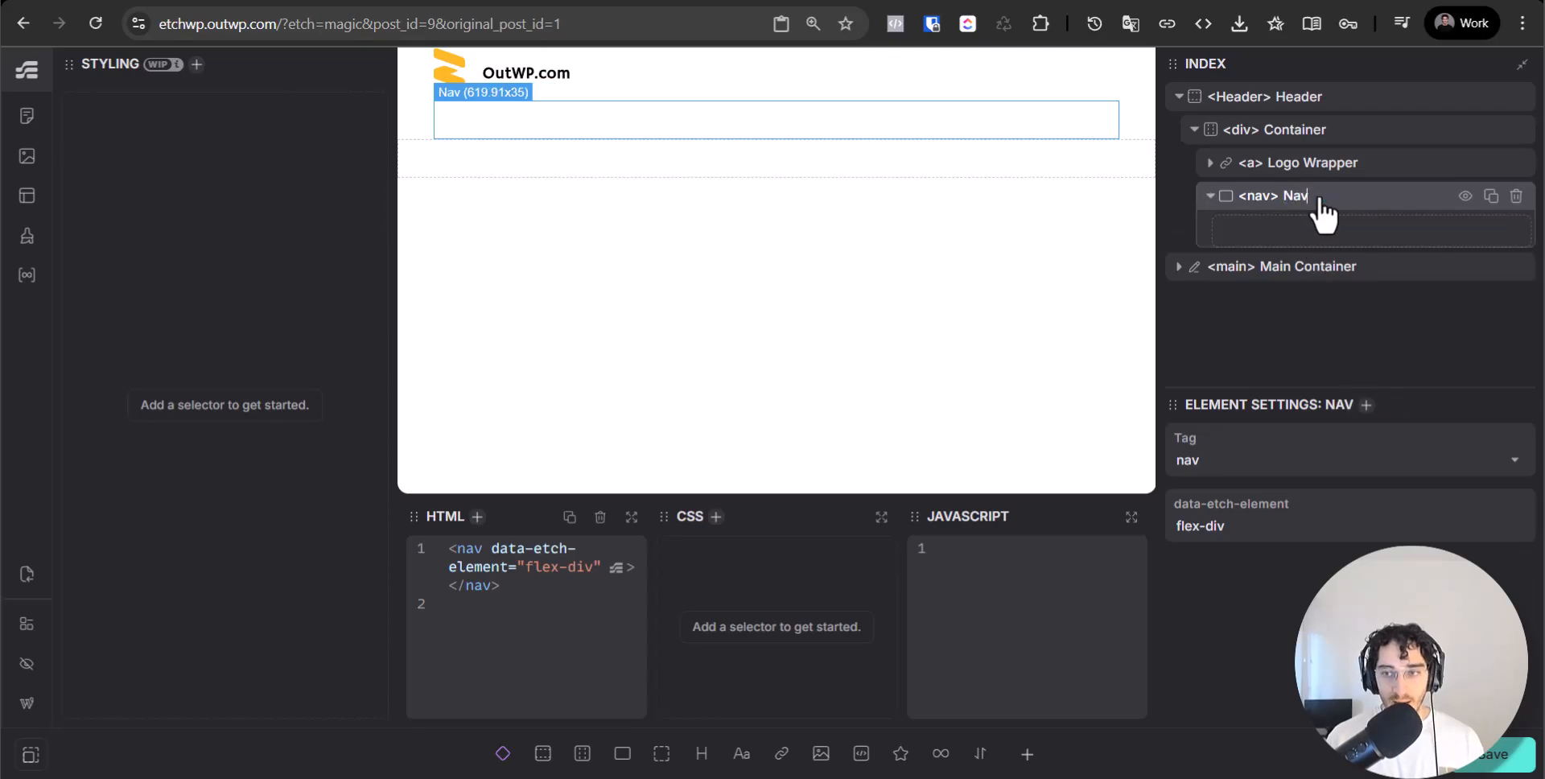
pyautogui.write(' Primary')
pyautogui.press('Return')
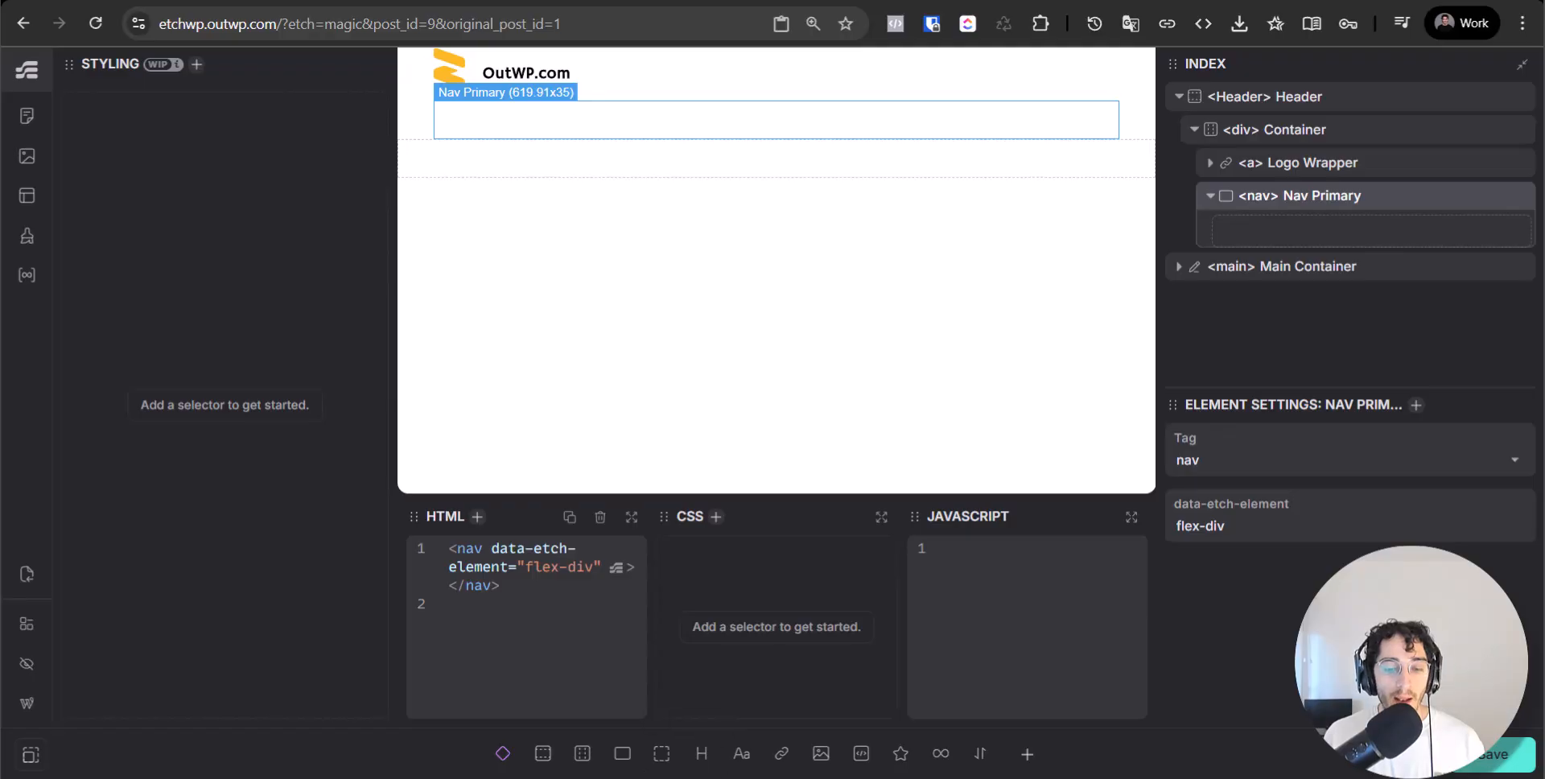
pyautogui.click(660, 756)
pyautogui.doubleClick(1267, 229)
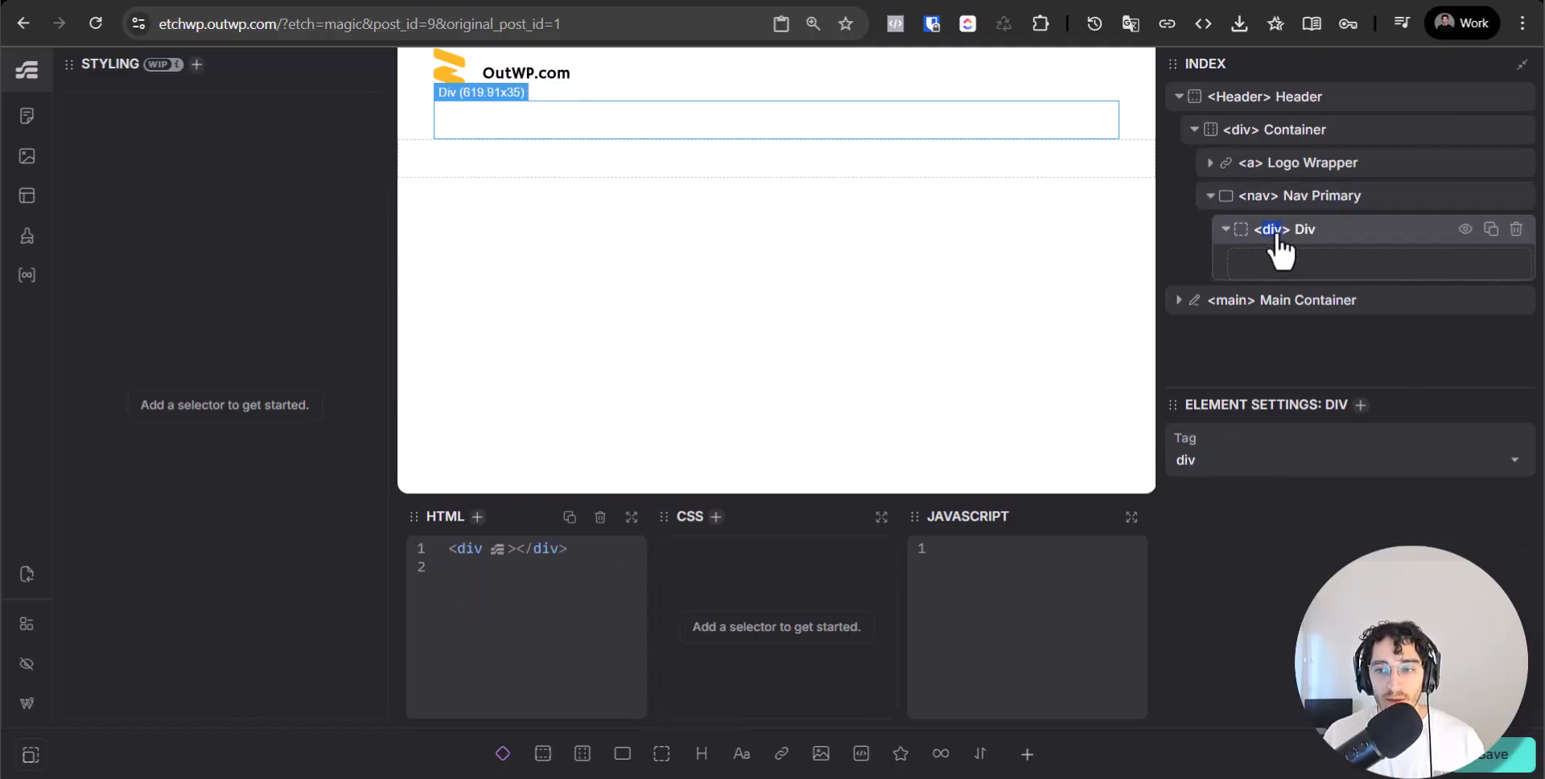
pyautogui.click(1516, 231)
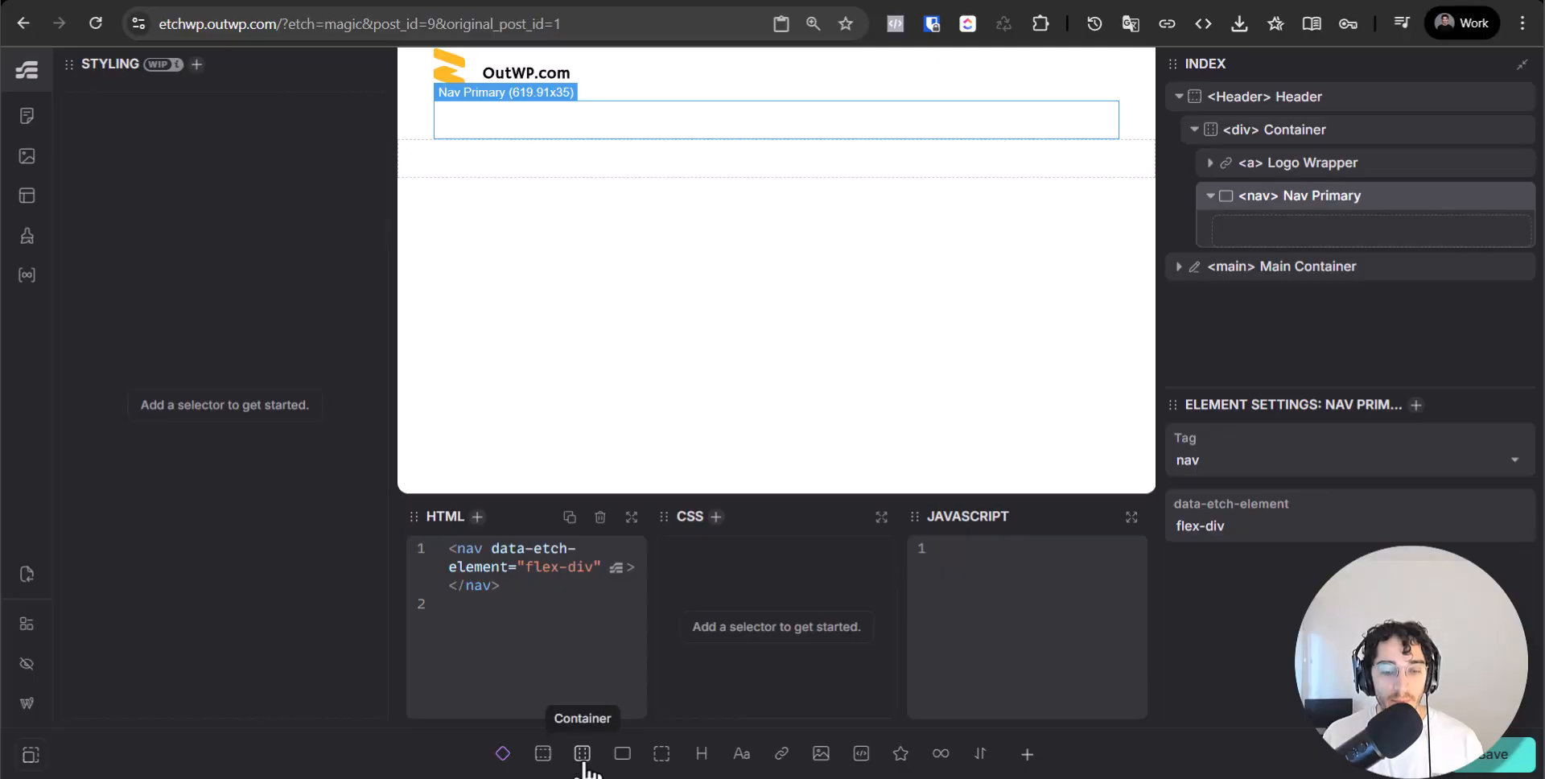
# Add a Div inside Nav Primary and set both its tag and its name to ul.
pyautogui.click(661, 753)
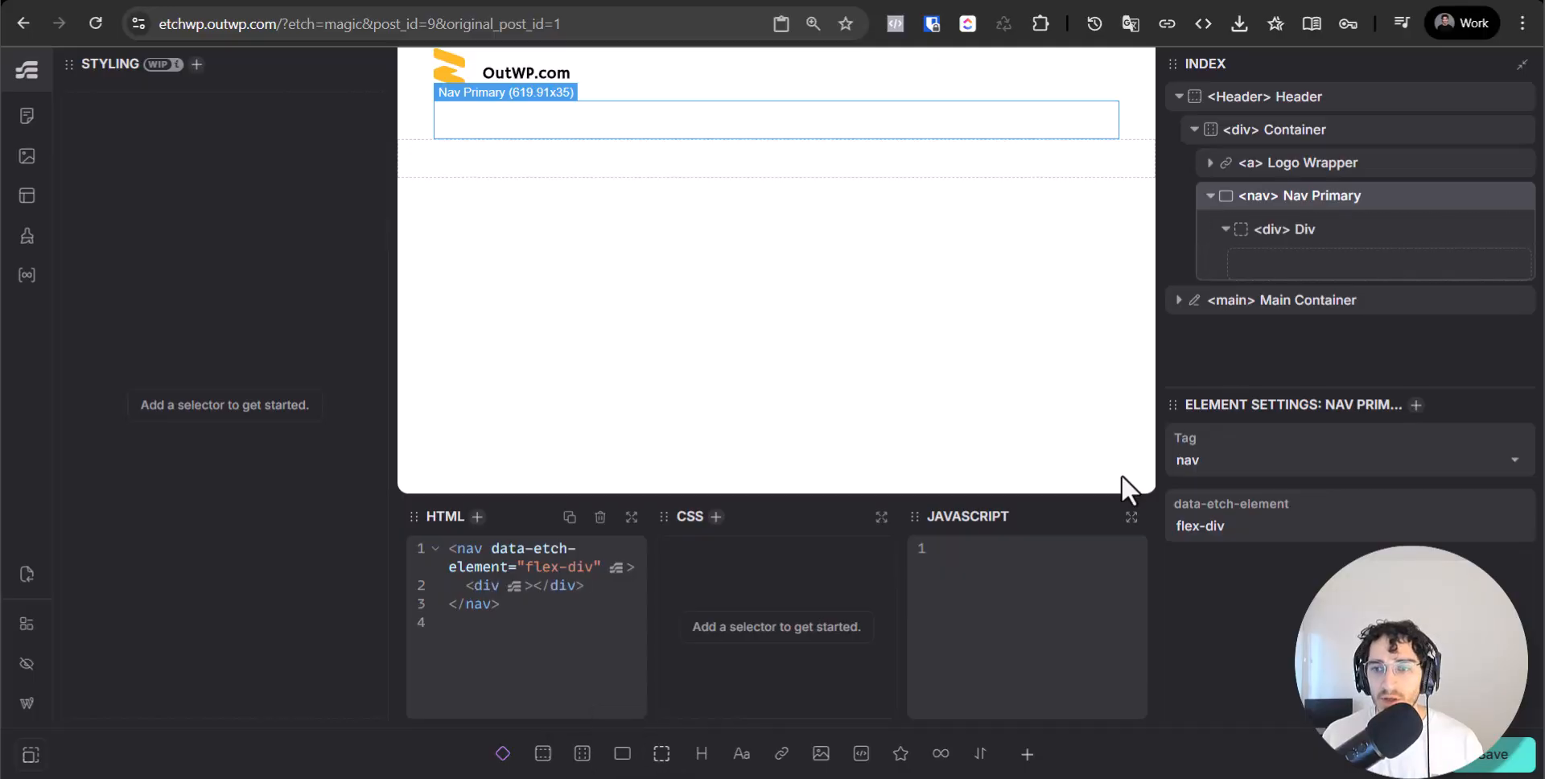
pyautogui.click(1310, 233)
pyautogui.doubleClick(1281, 233)
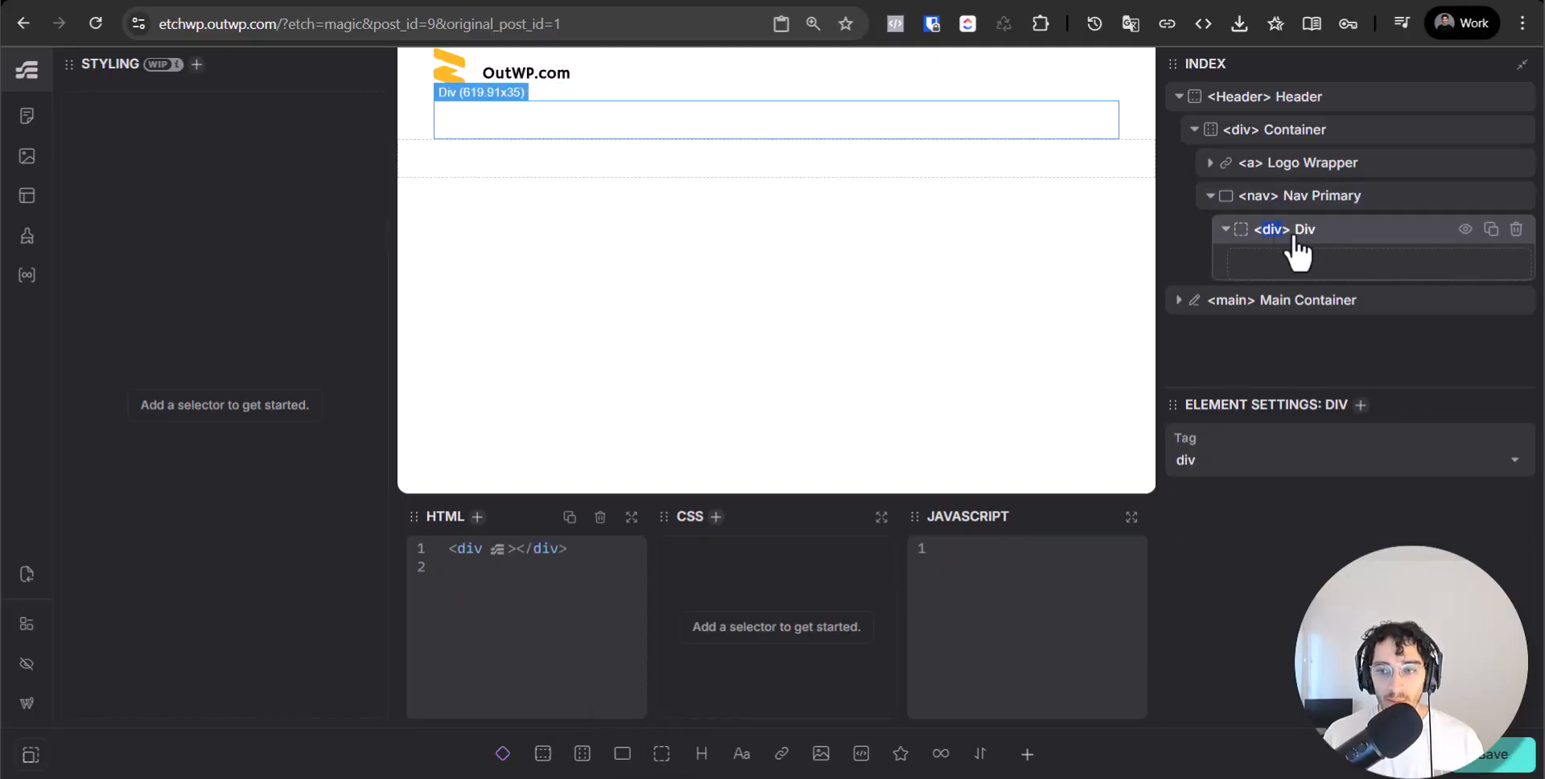
pyautogui.write('ul')
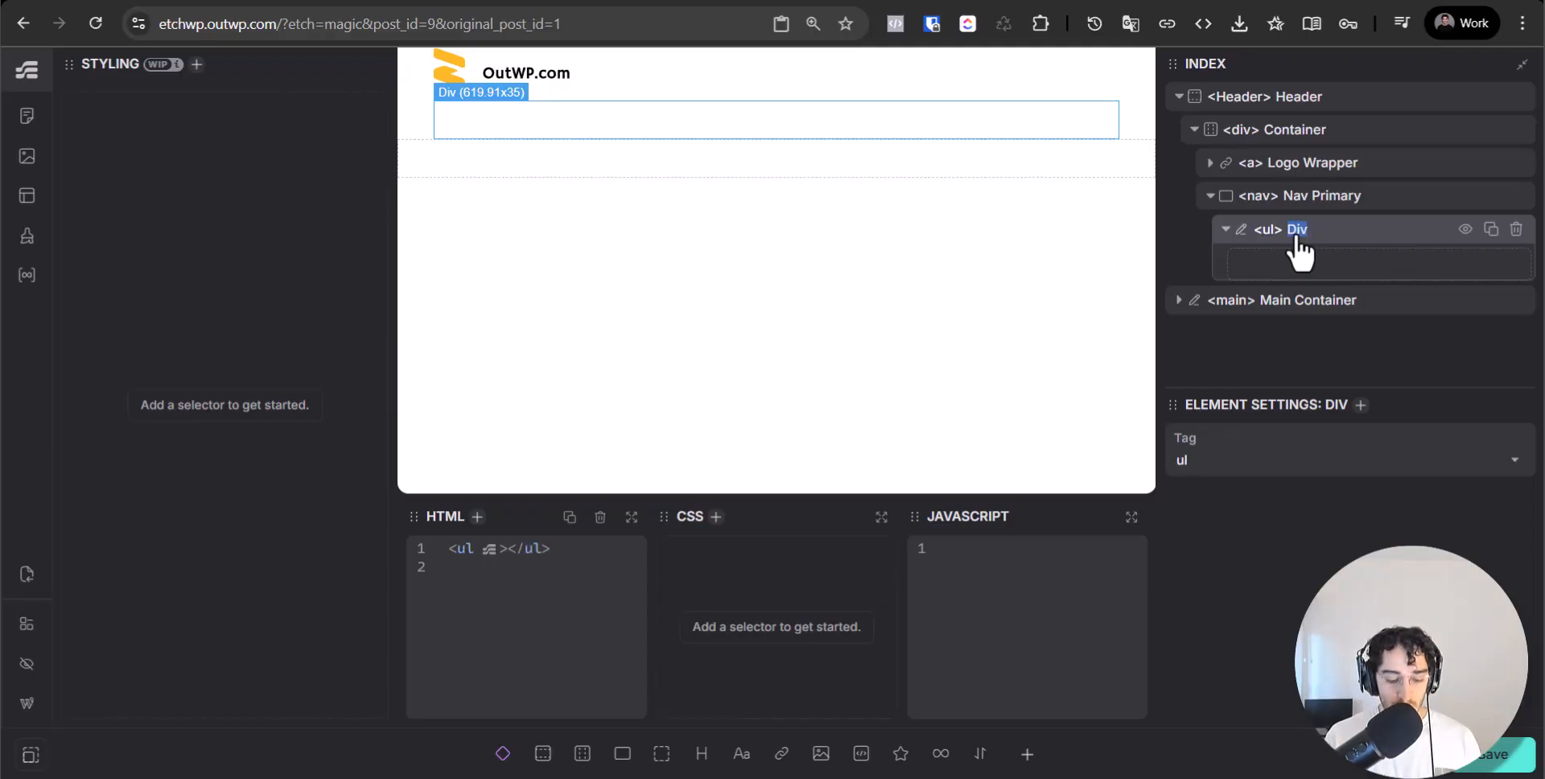
pyautogui.write('ul')
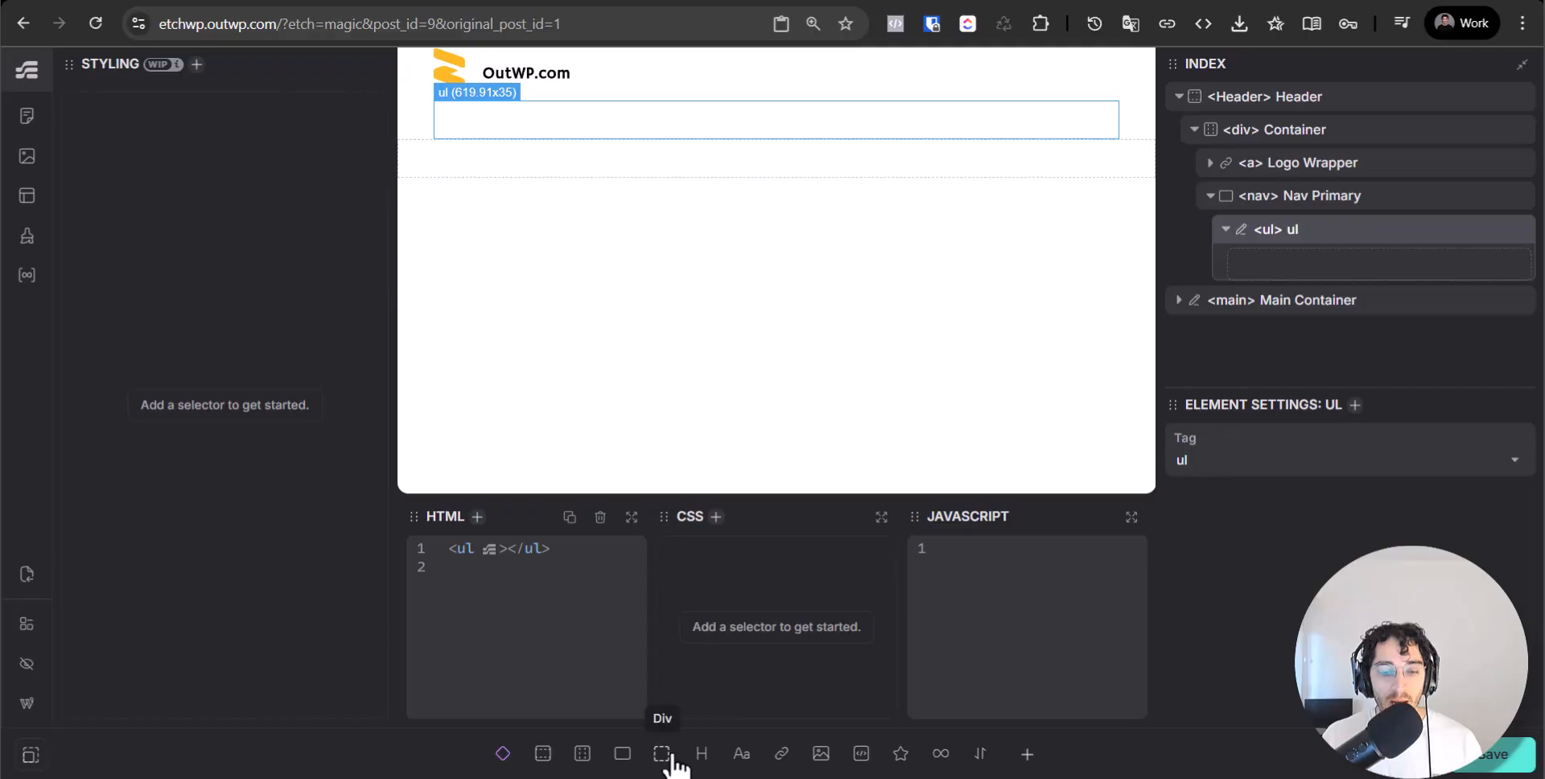
# Add four Divs inside the ul element and delete three of them so only one is left.
pyautogui.click(866, 1)
pyautogui.click(867, 2)
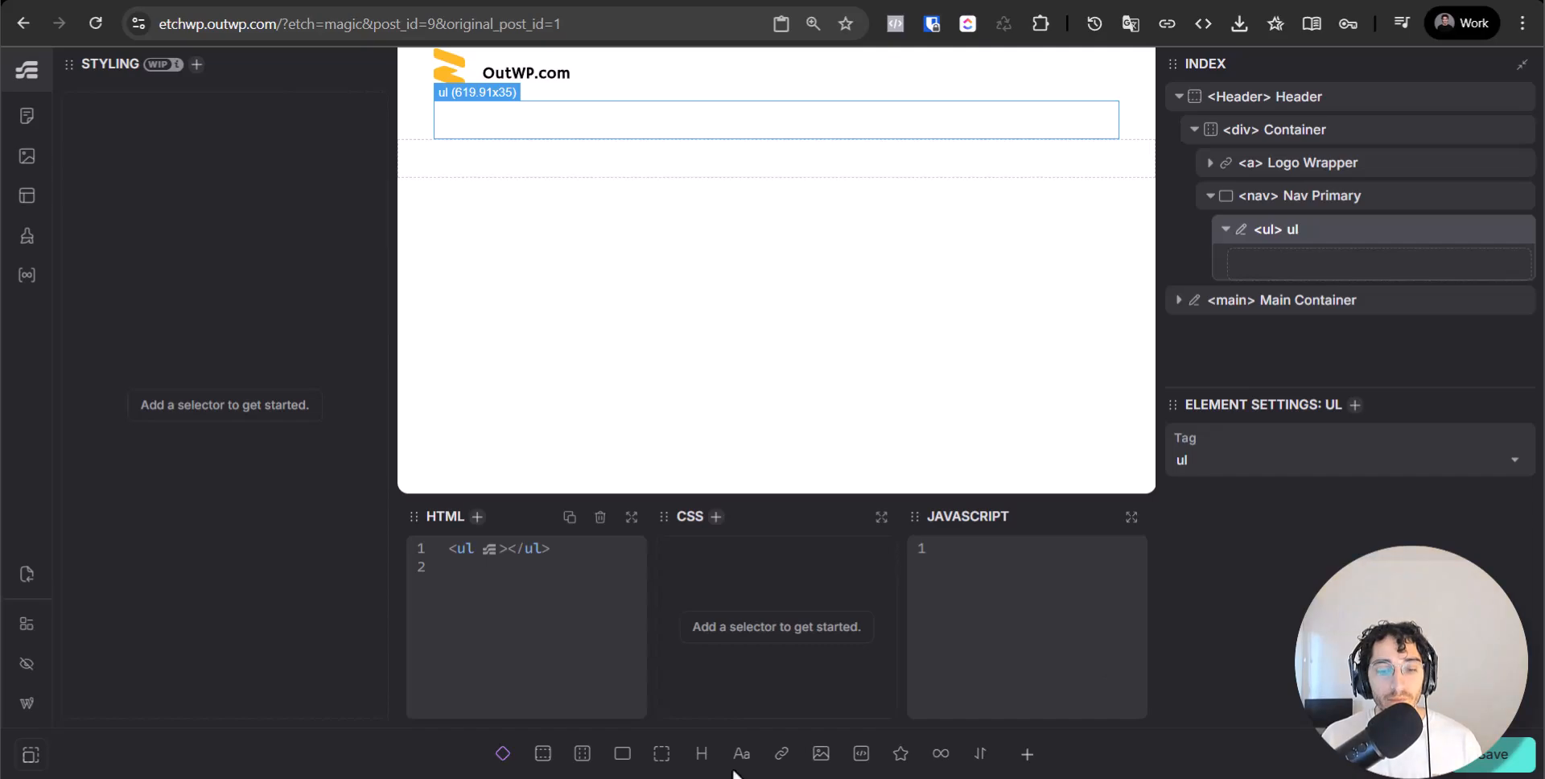
pyautogui.click(661, 754)
pyautogui.click(661, 754)
pyautogui.click(662, 754)
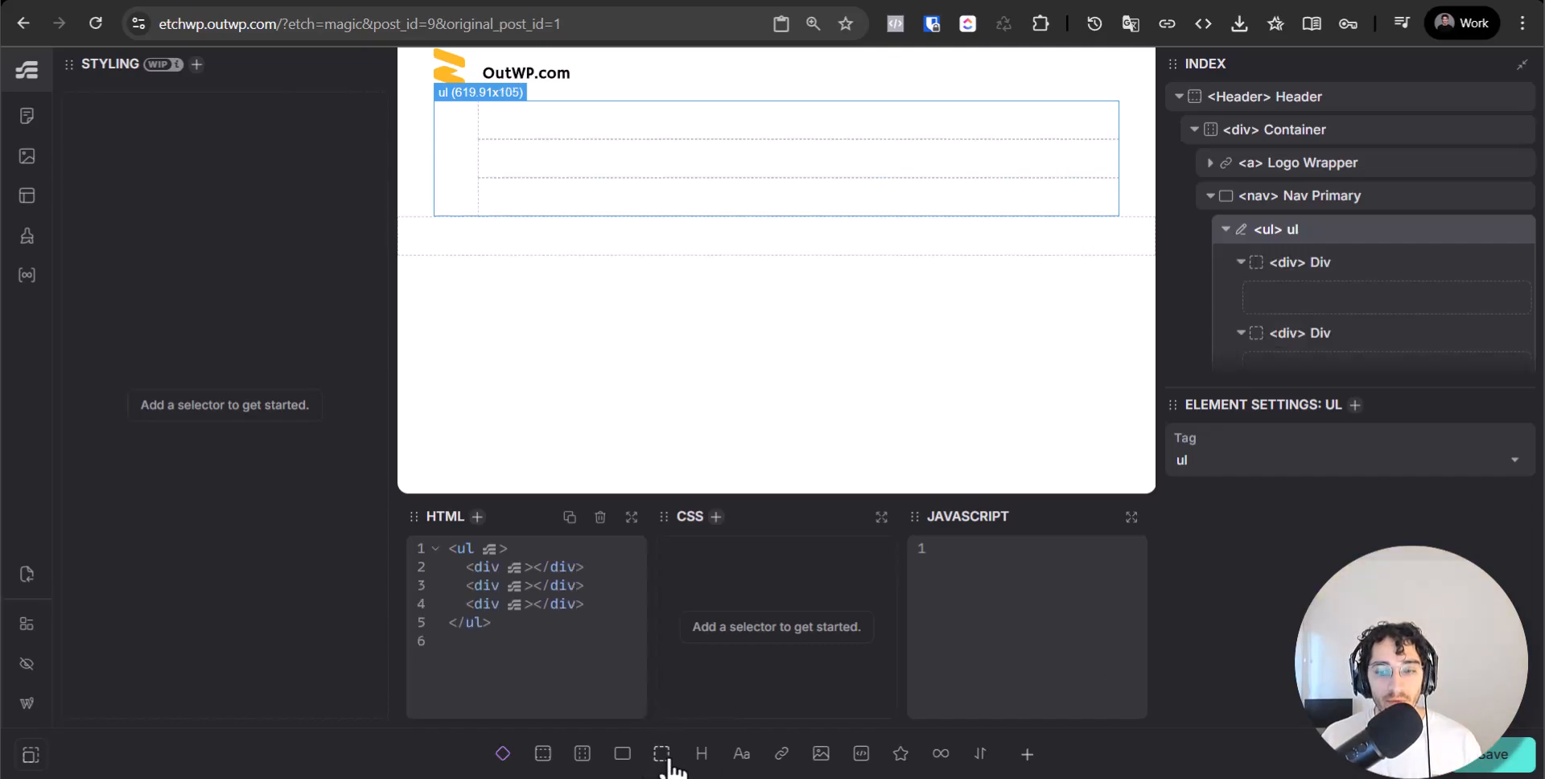
pyautogui.click(666, 760)
pyautogui.click(1513, 332)
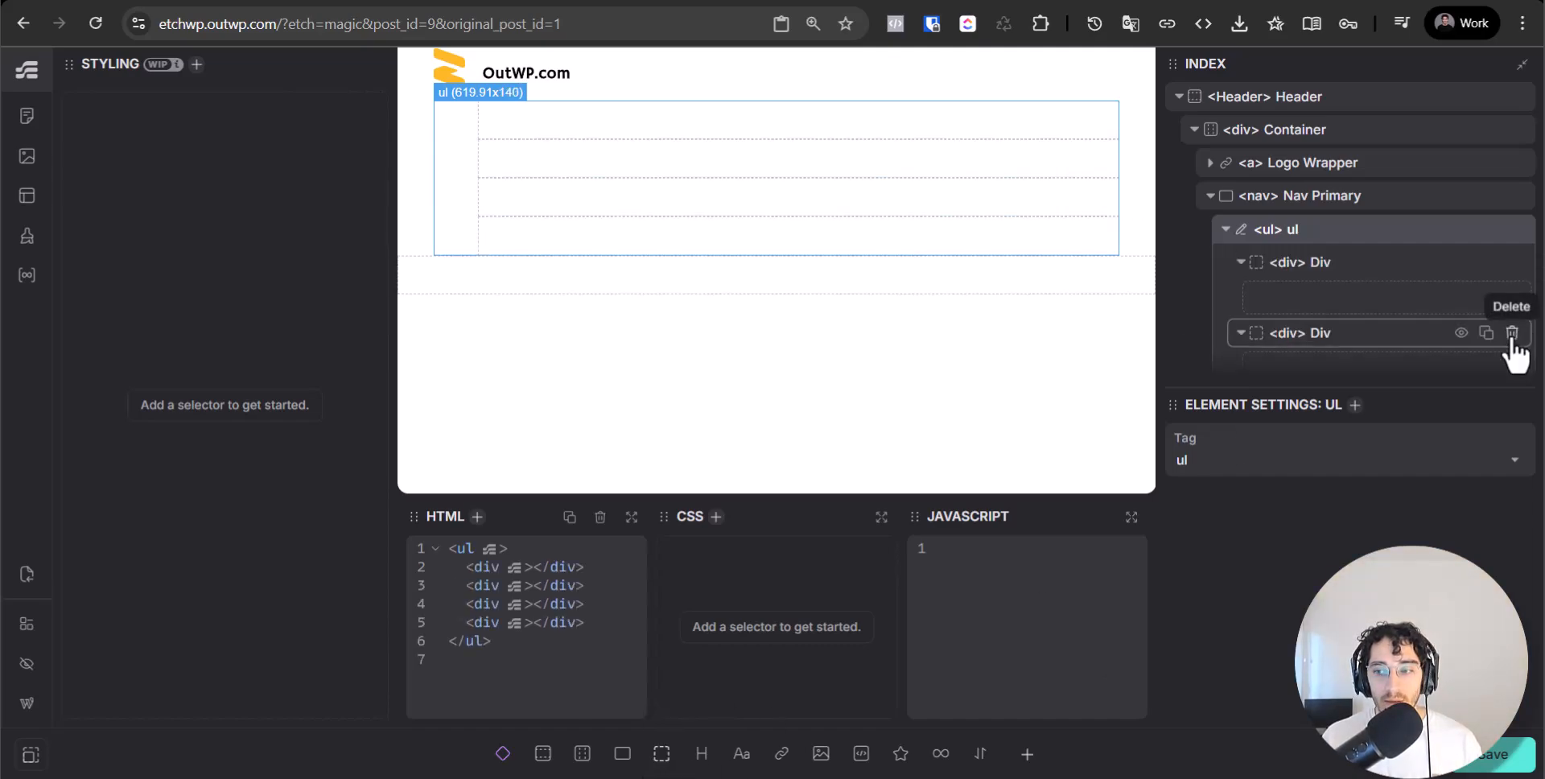
pyautogui.click(1513, 333)
pyautogui.click(1513, 333)
# Rename the Div inside the ul as li wrapper.
pyautogui.click(1343, 268)
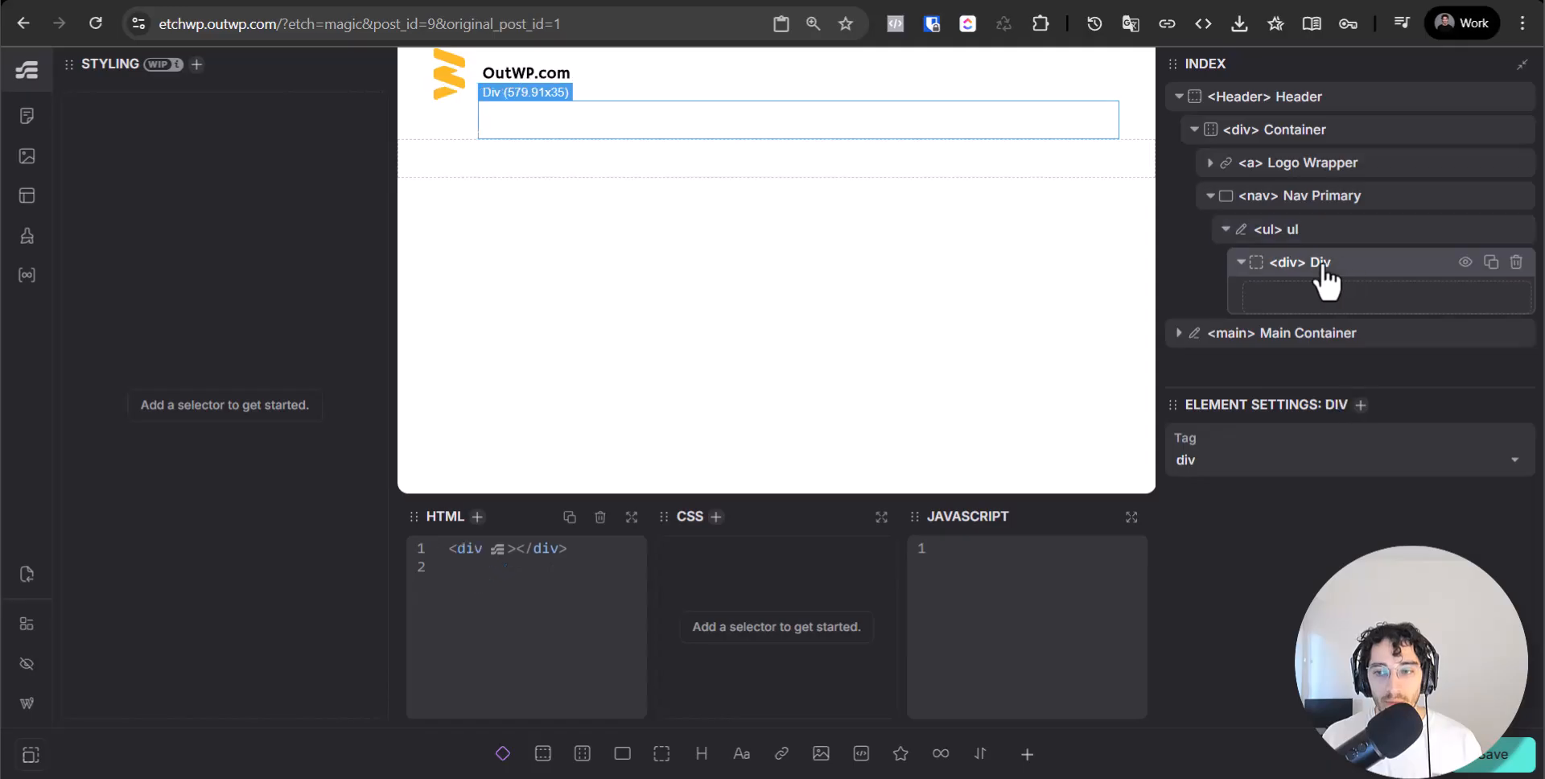
pyautogui.doubleClick(1354, 267)
pyautogui.write('li wrAPPER')
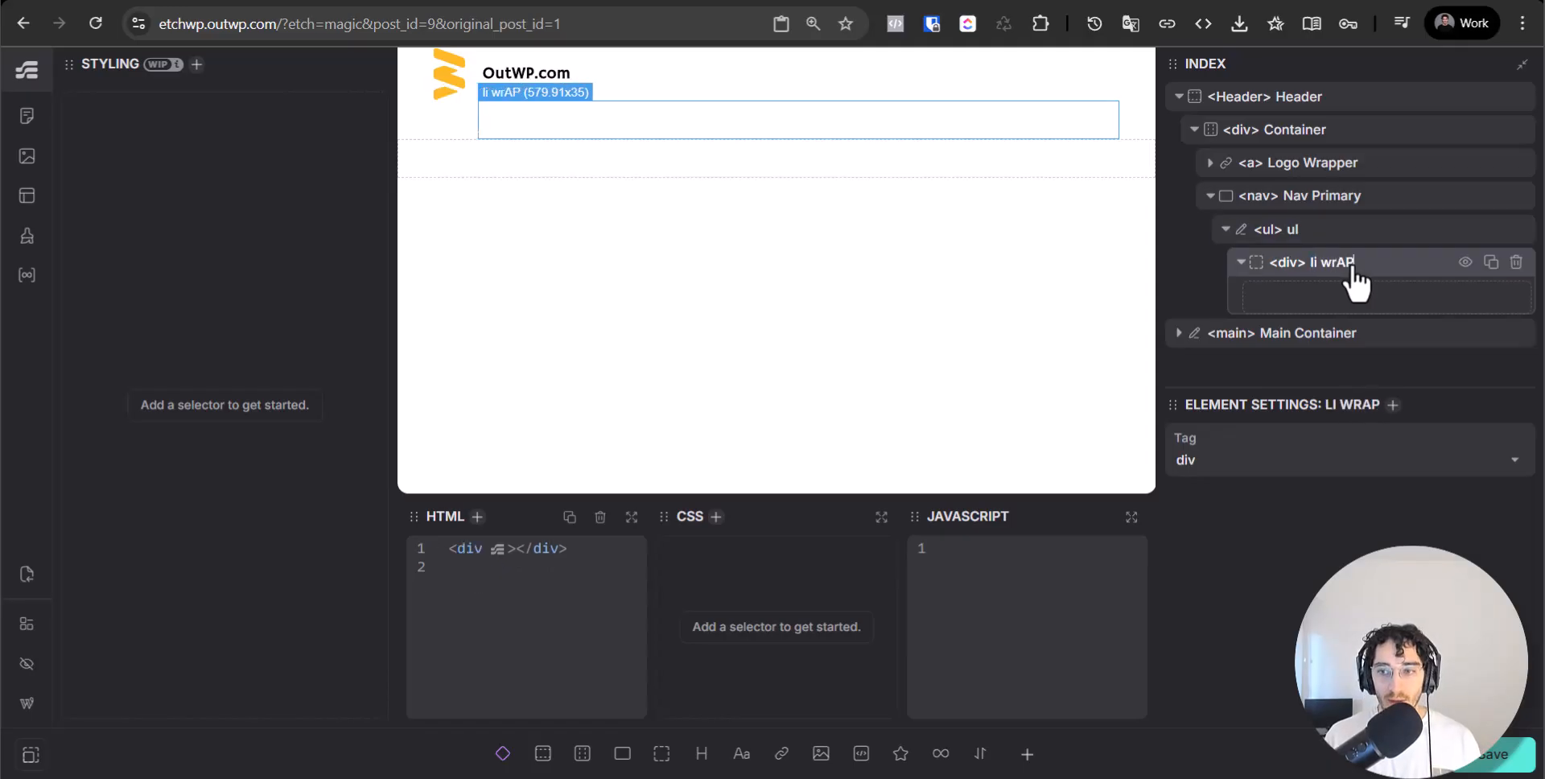
pyautogui.press('BackSpace')
pyautogui.press('BackSpace')
pyautogui.press('BackSpace')
pyautogui.press('BackSpace')
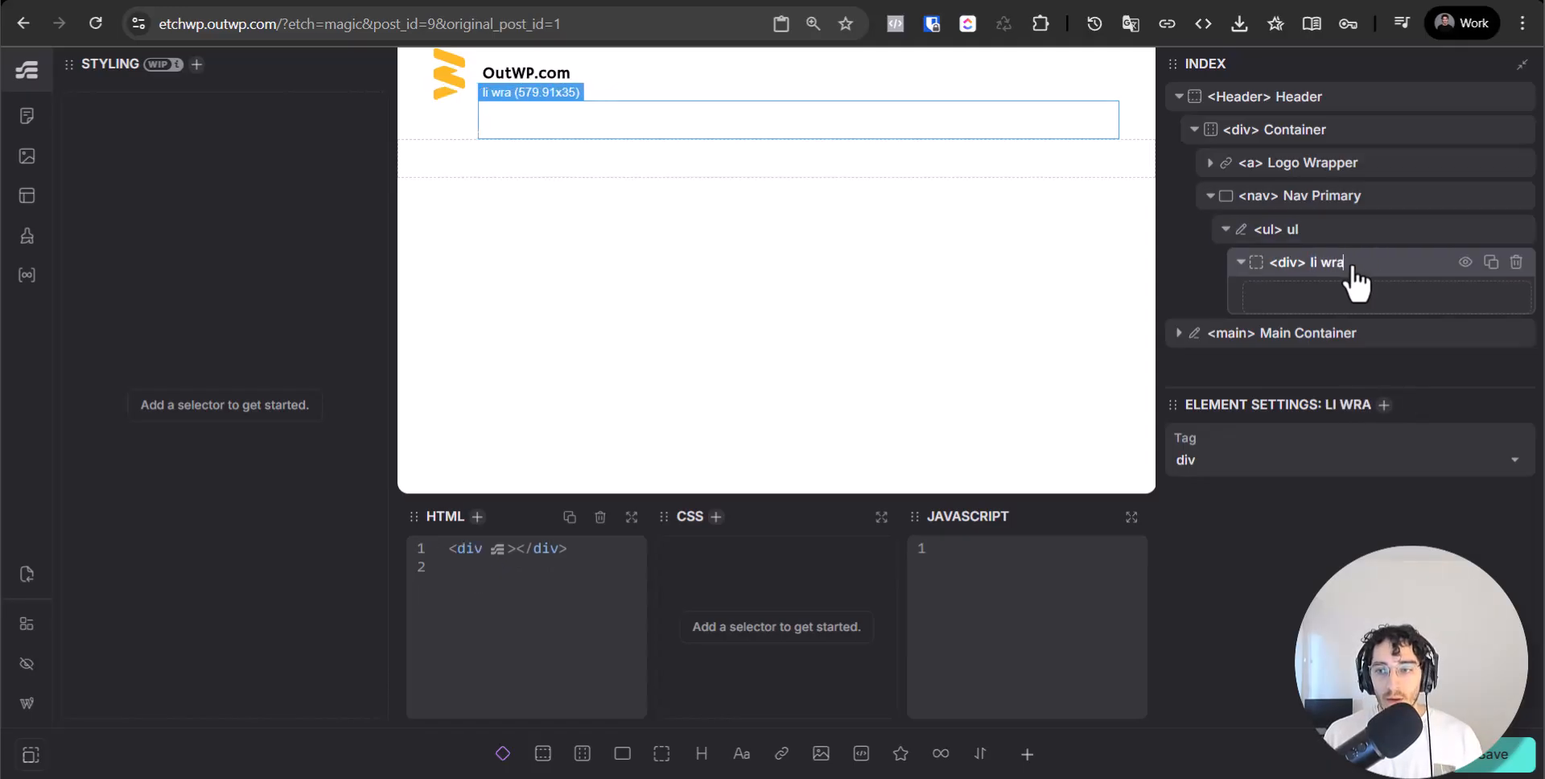
pyautogui.write('pper')
pyautogui.press('Return')
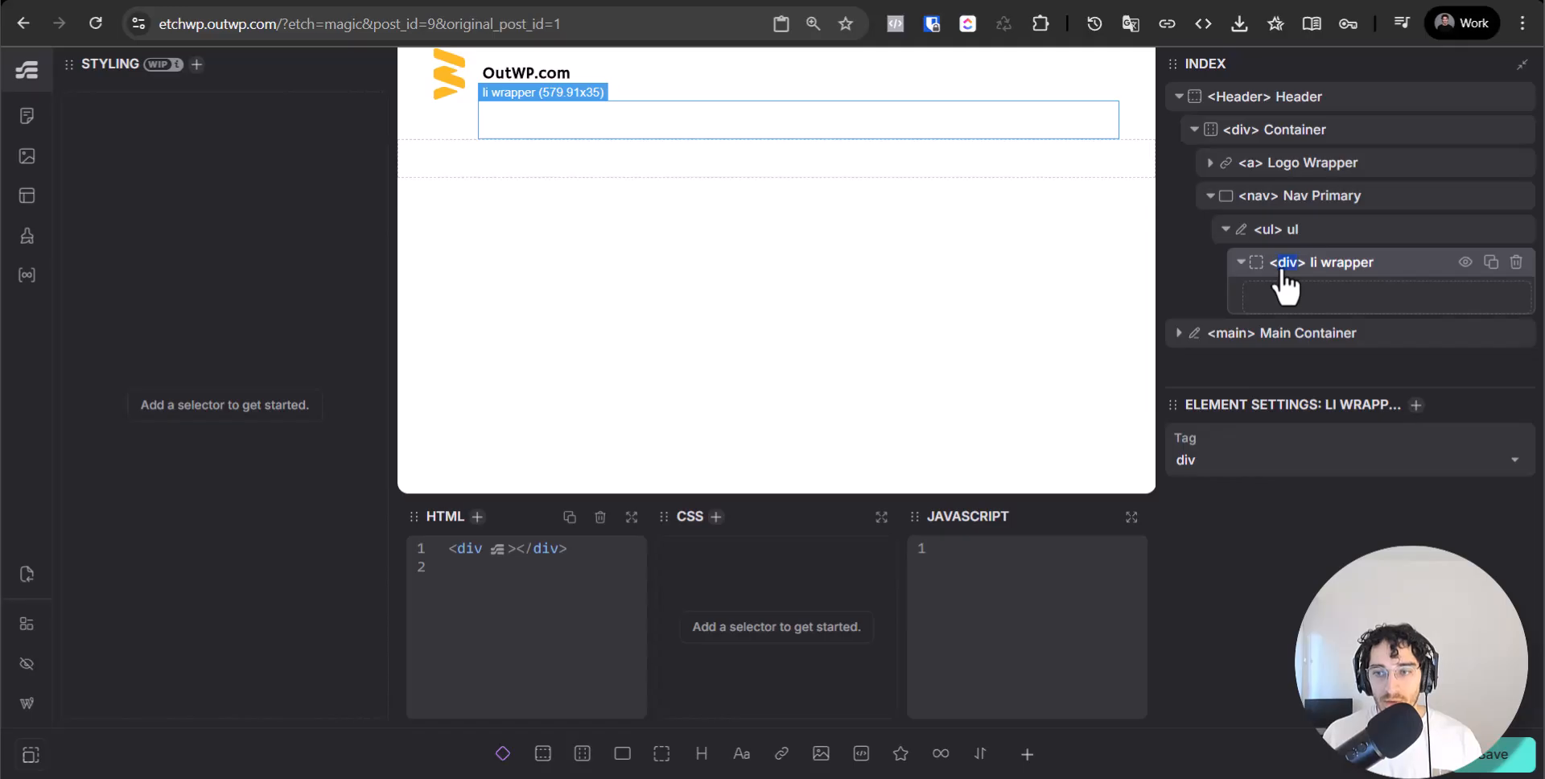
# Duplicate the li wrapper until the ul holds six, and convert them with Auto Generate List Items on the ul.
pyautogui.click(1386, 266)
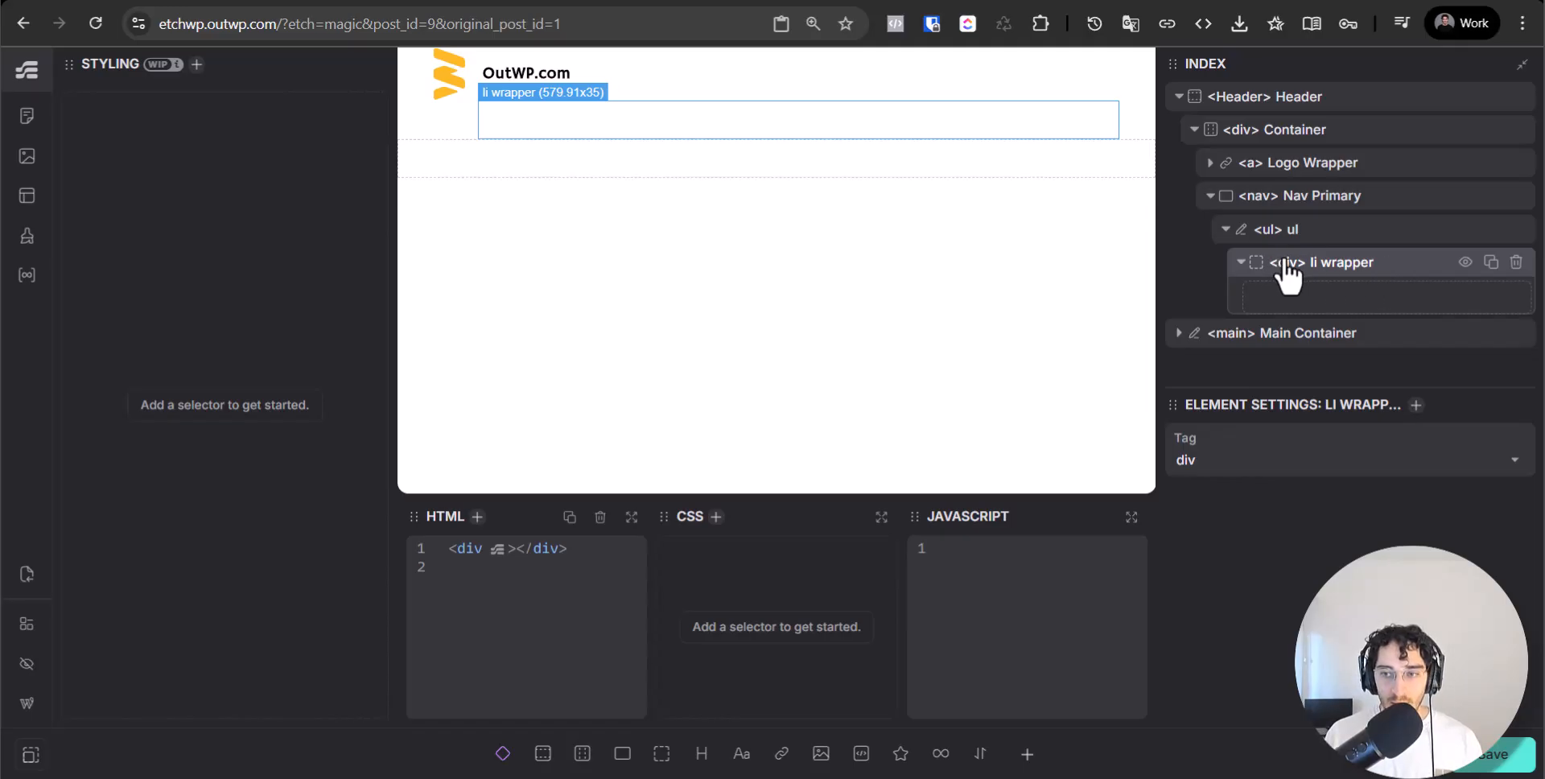
pyautogui.click(1491, 264)
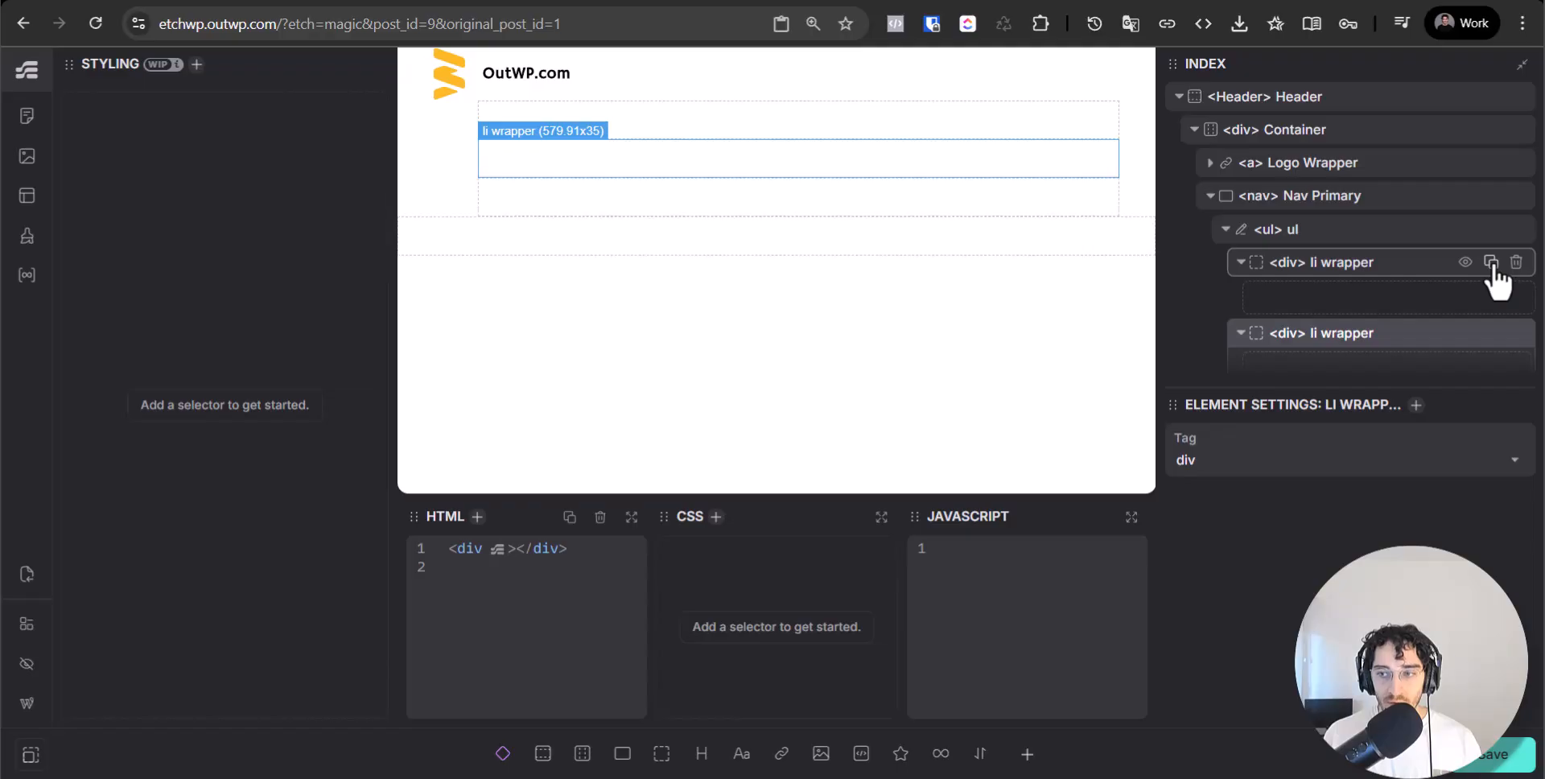
pyautogui.click(1490, 263)
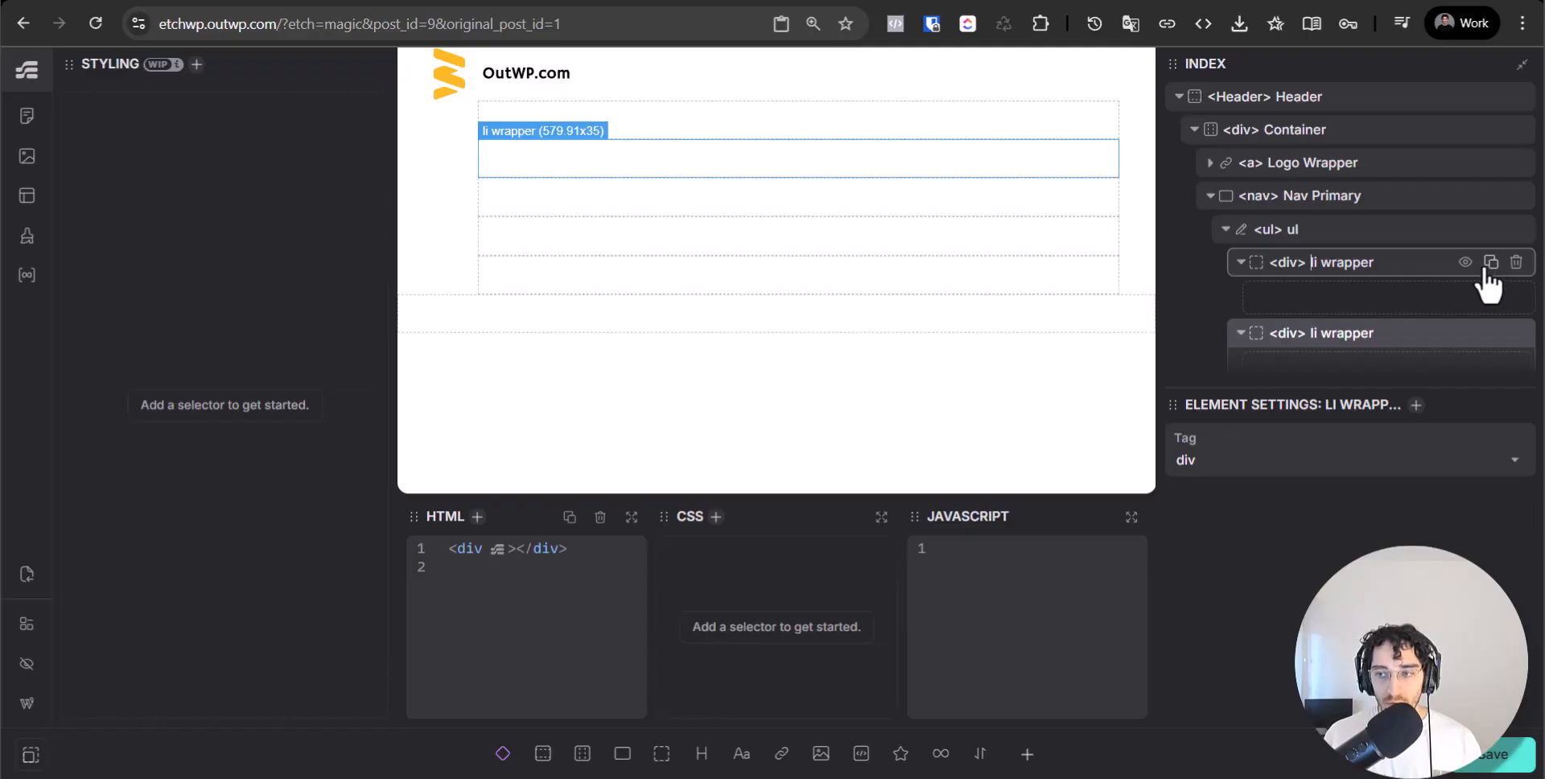
pyautogui.click(1319, 231)
pyautogui.rightClick(1317, 235)
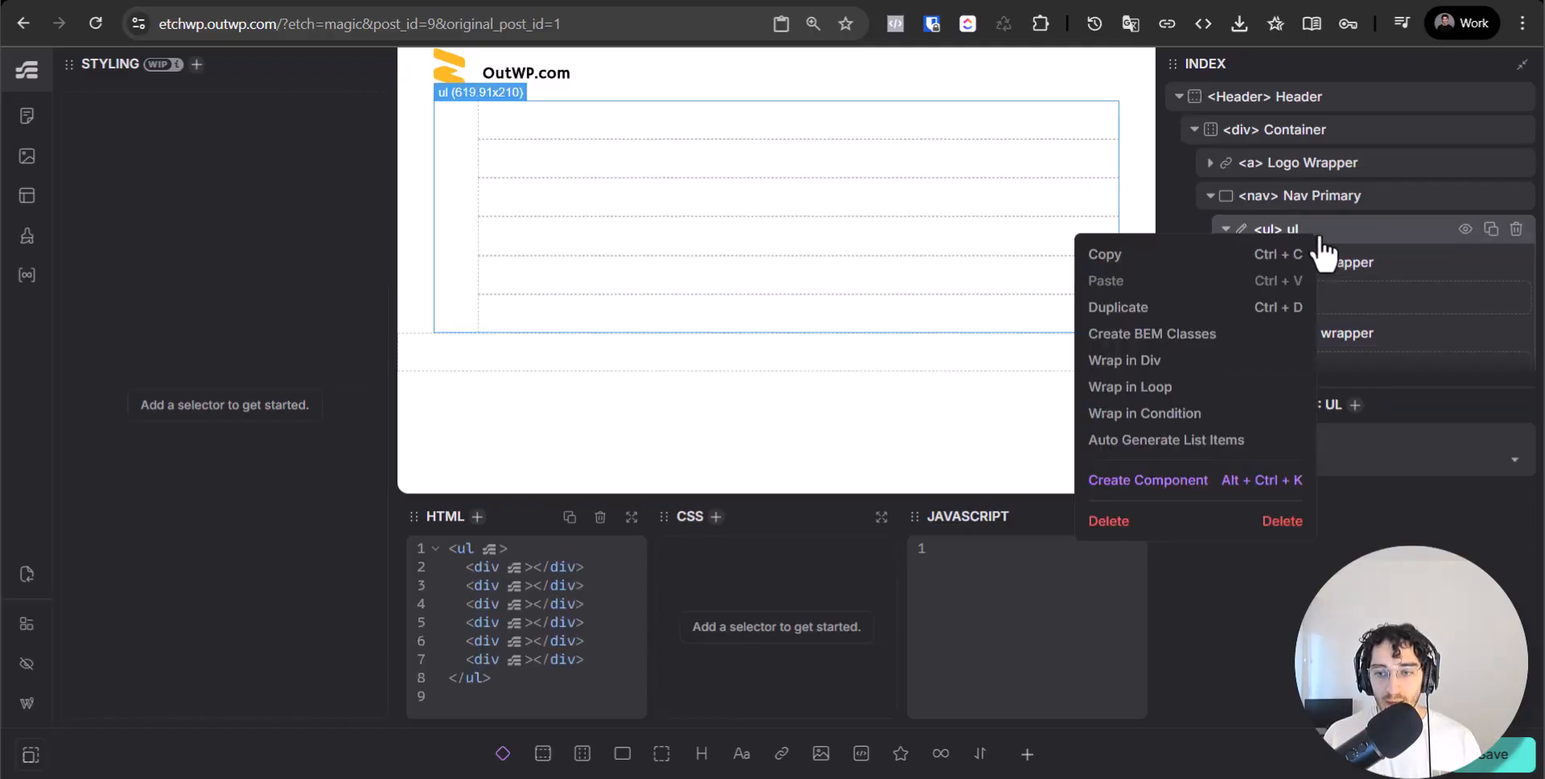
pyautogui.click(1173, 450)
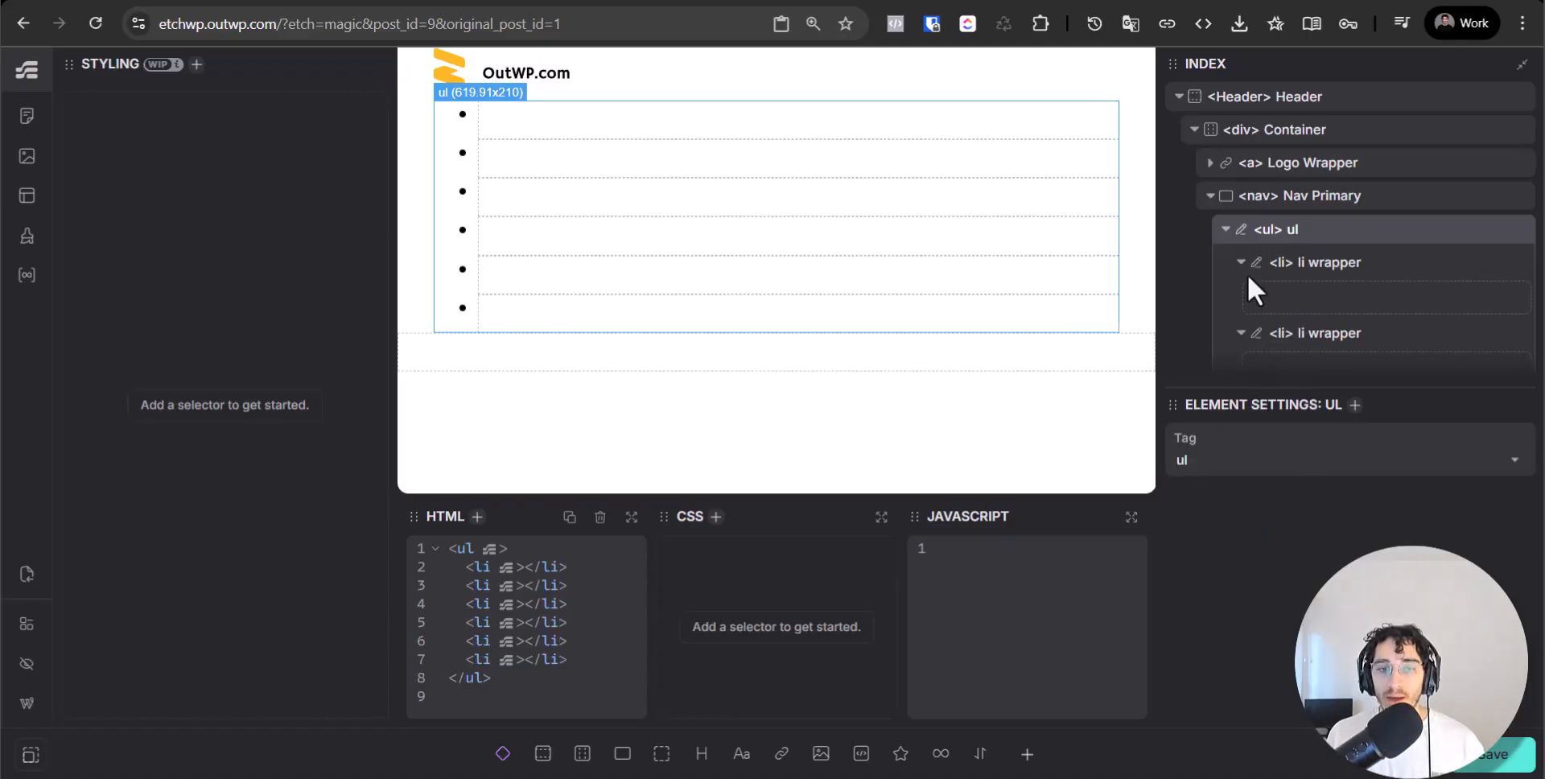
pyautogui.scroll(-2, 1312, 283)
pyautogui.scroll(-1, 1311, 283)
pyautogui.scroll(3, 1311, 289)
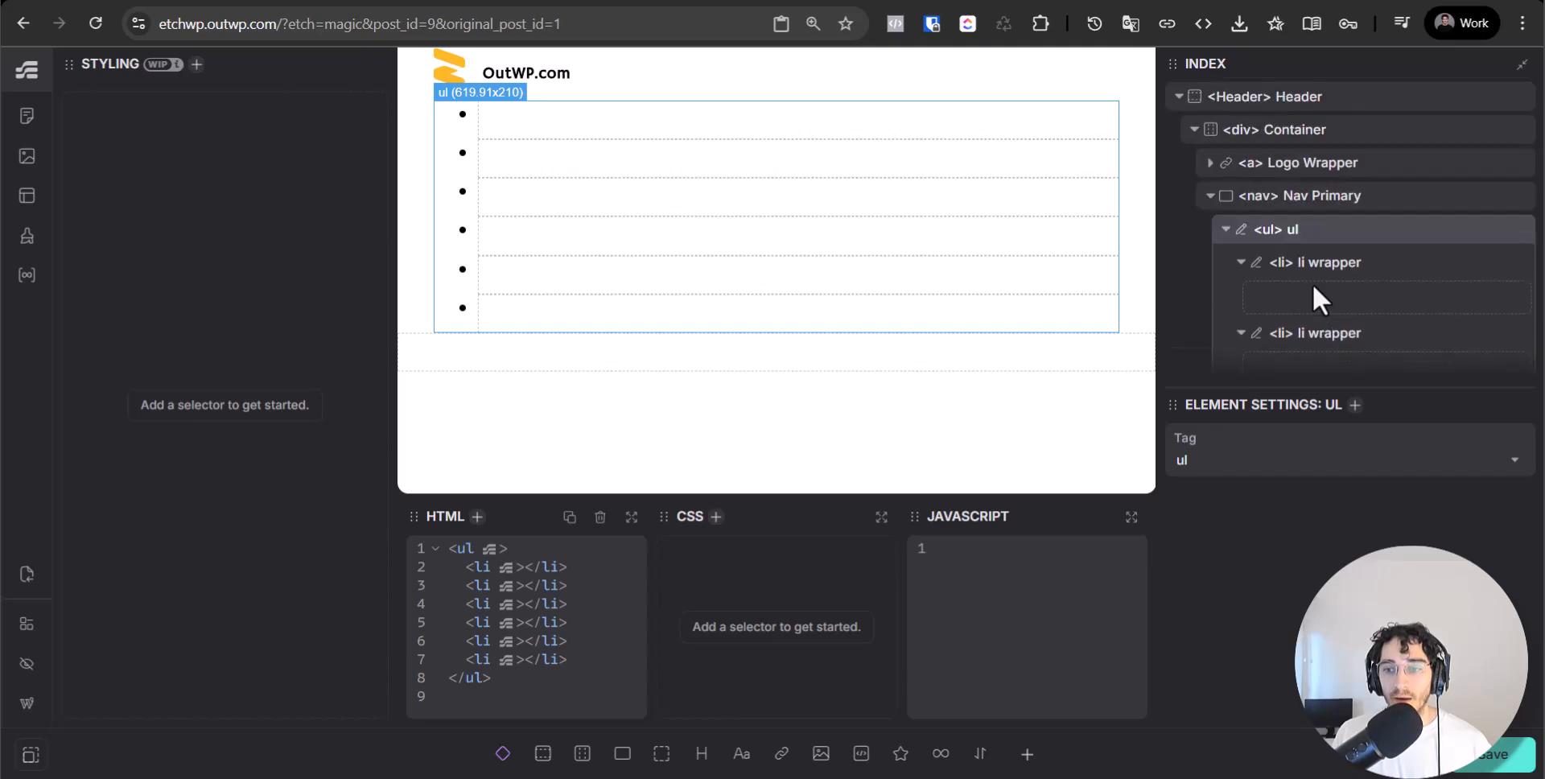
# Collapse the ul in the element tree, select Nav Primary and save the template.
pyautogui.click(1224, 230)
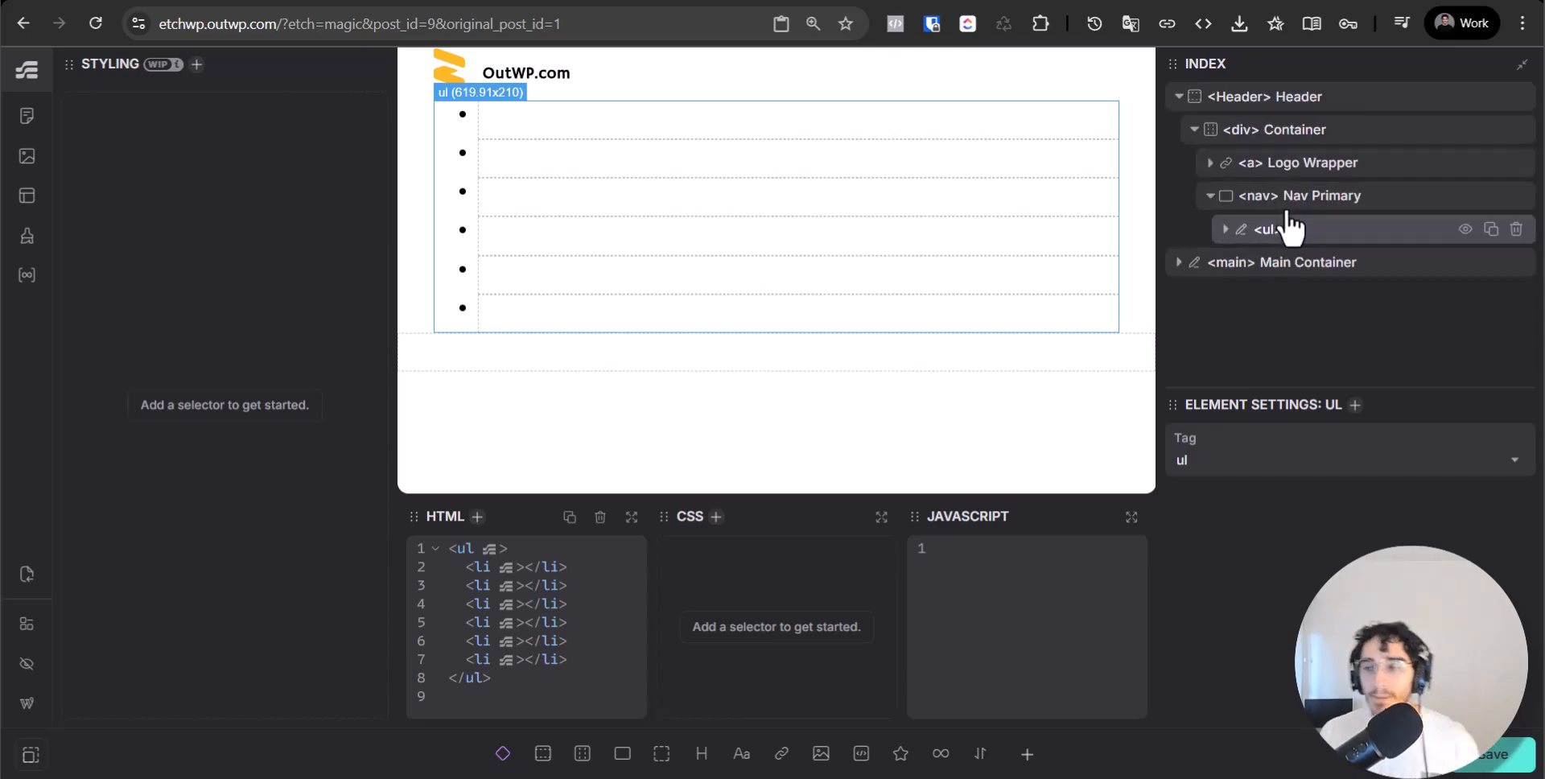
pyautogui.click(1312, 198)
pyautogui.click(1479, 753)
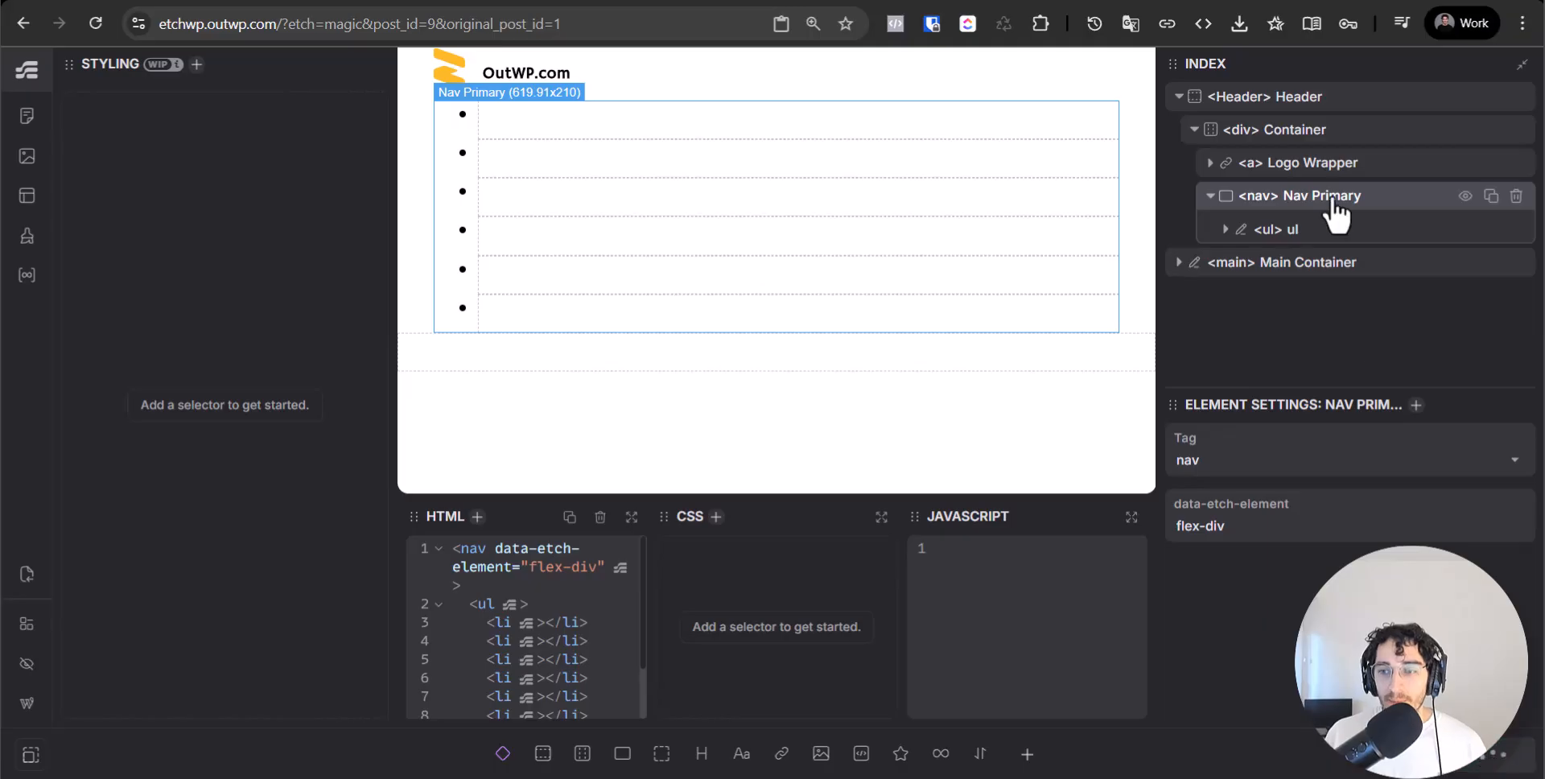
# Expand the ul and add an anchor element inside the first li wrapper.
pyautogui.click(1225, 229)
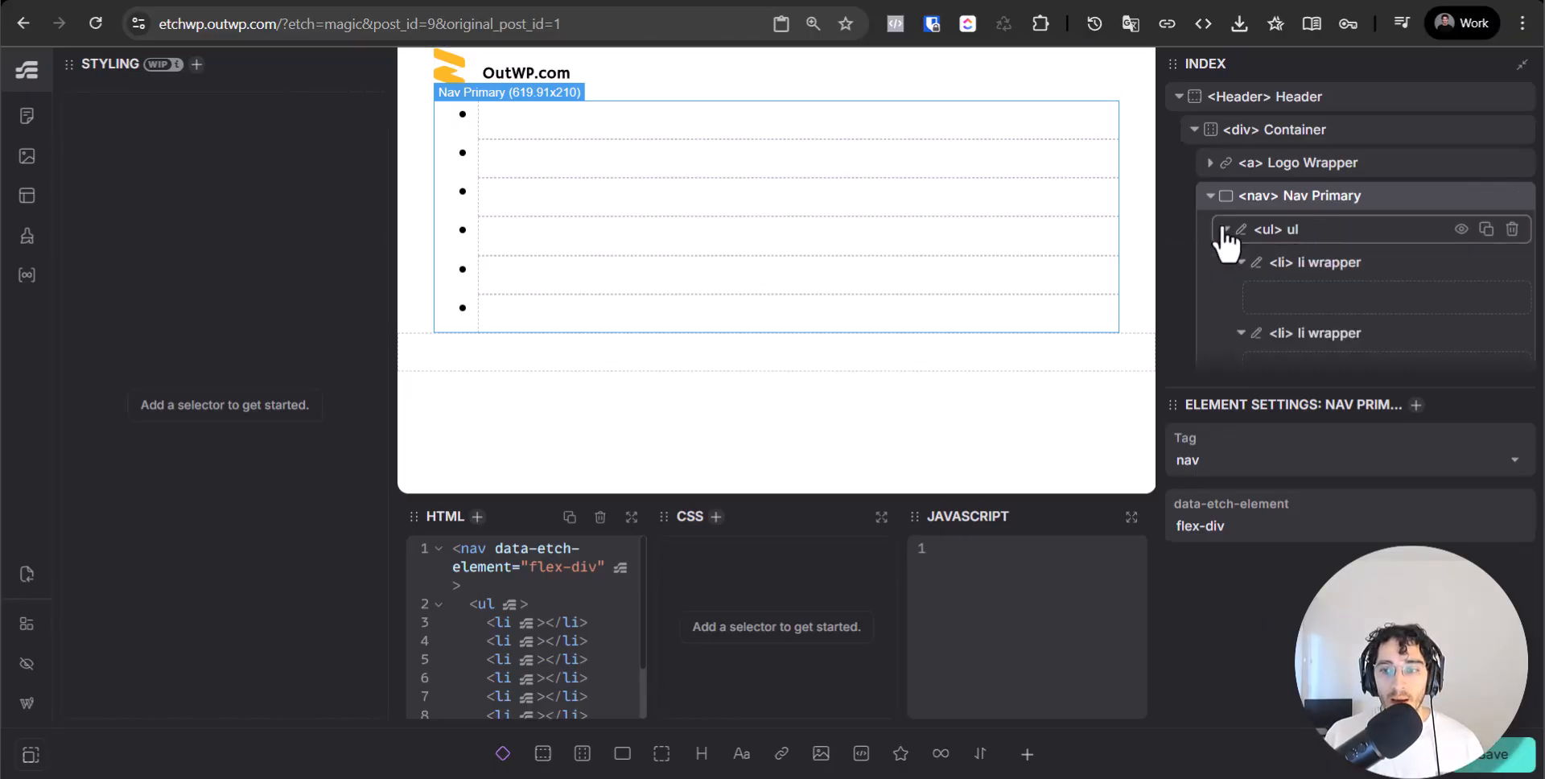
pyautogui.click(1320, 266)
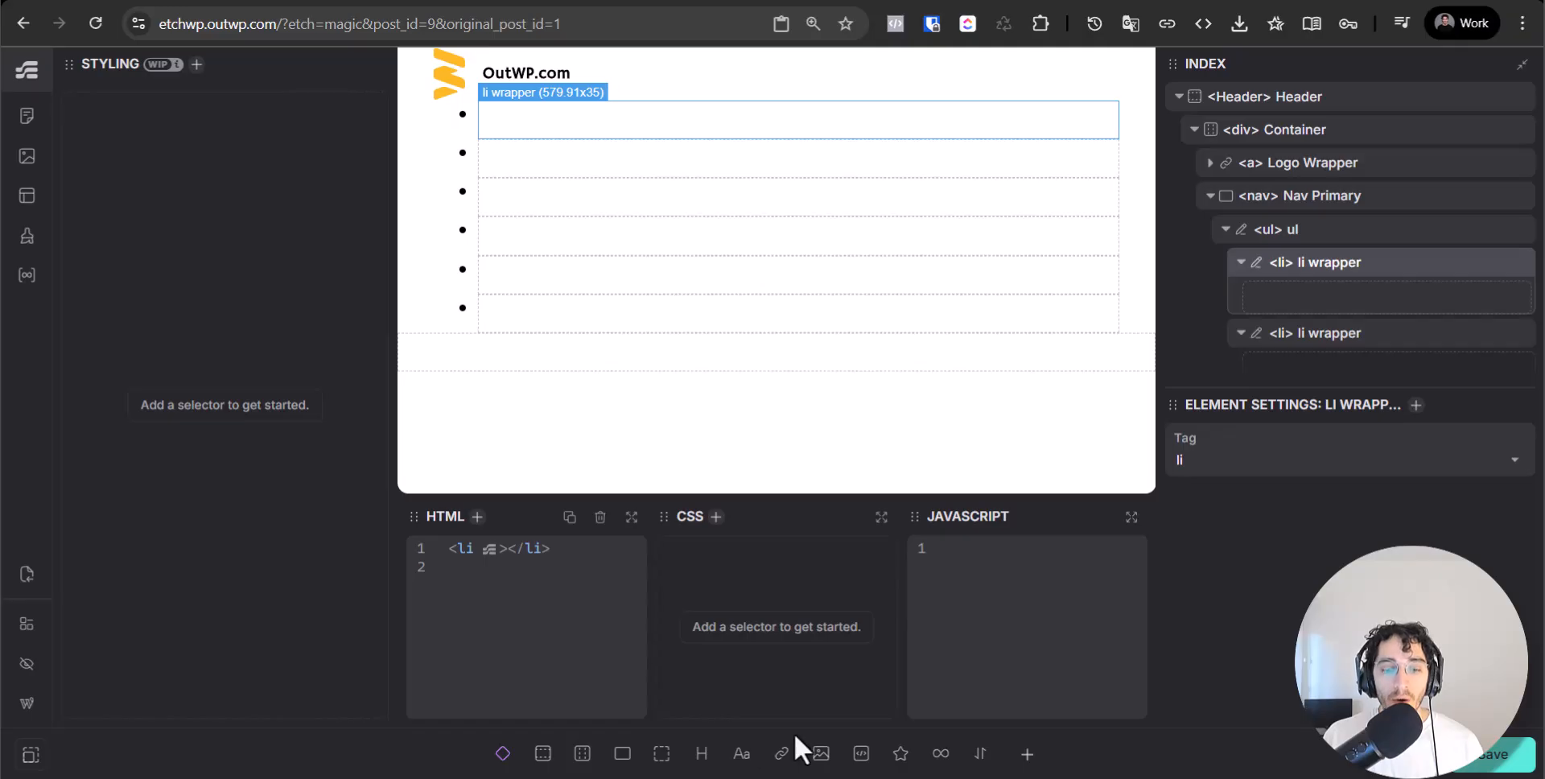
pyautogui.click(781, 753)
pyautogui.click(1232, 299)
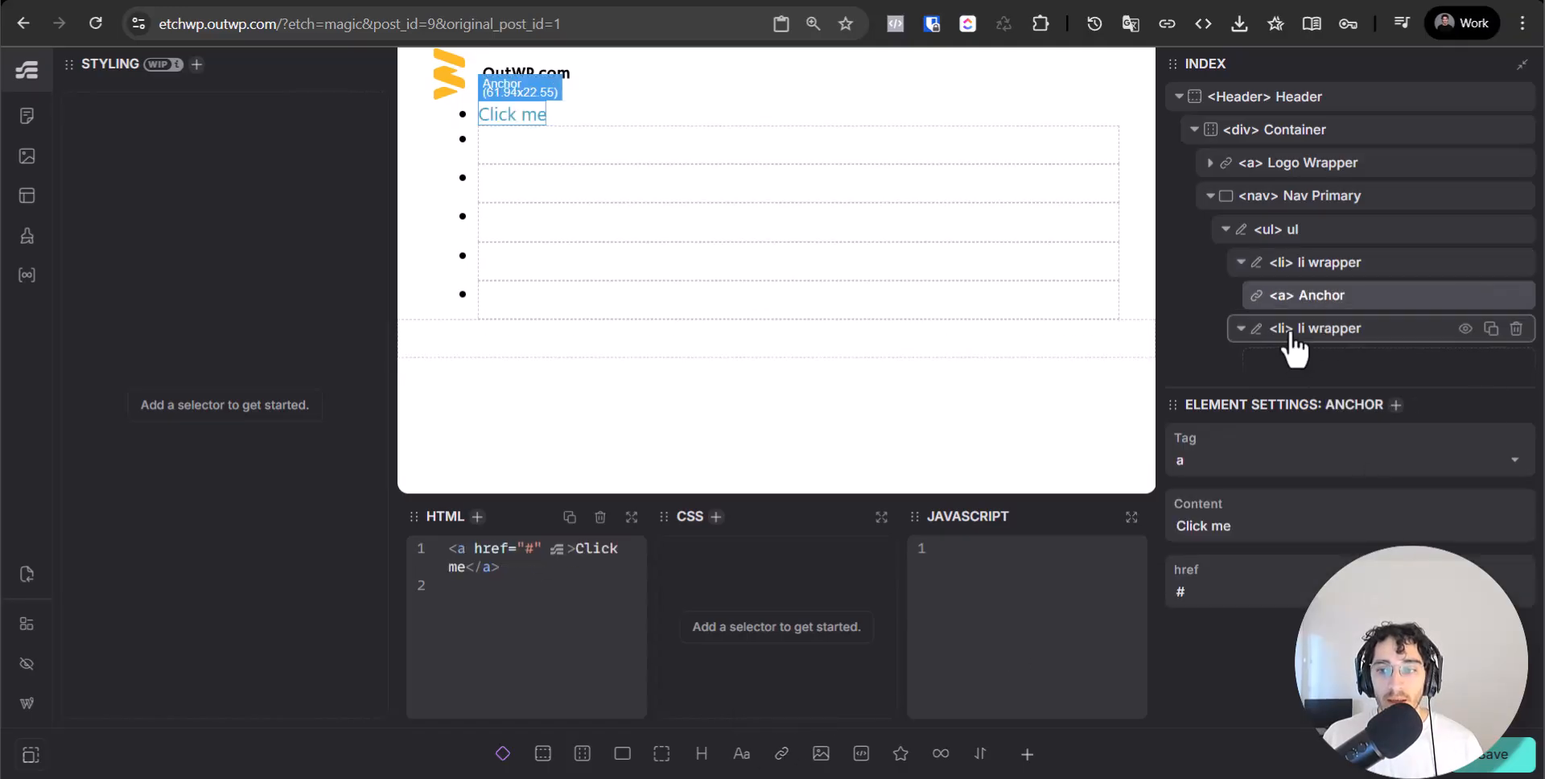
# Delete the five empty li wrappers below the first one and rename the remaining item's anchor as link.
pyautogui.doubleClick(1320, 296)
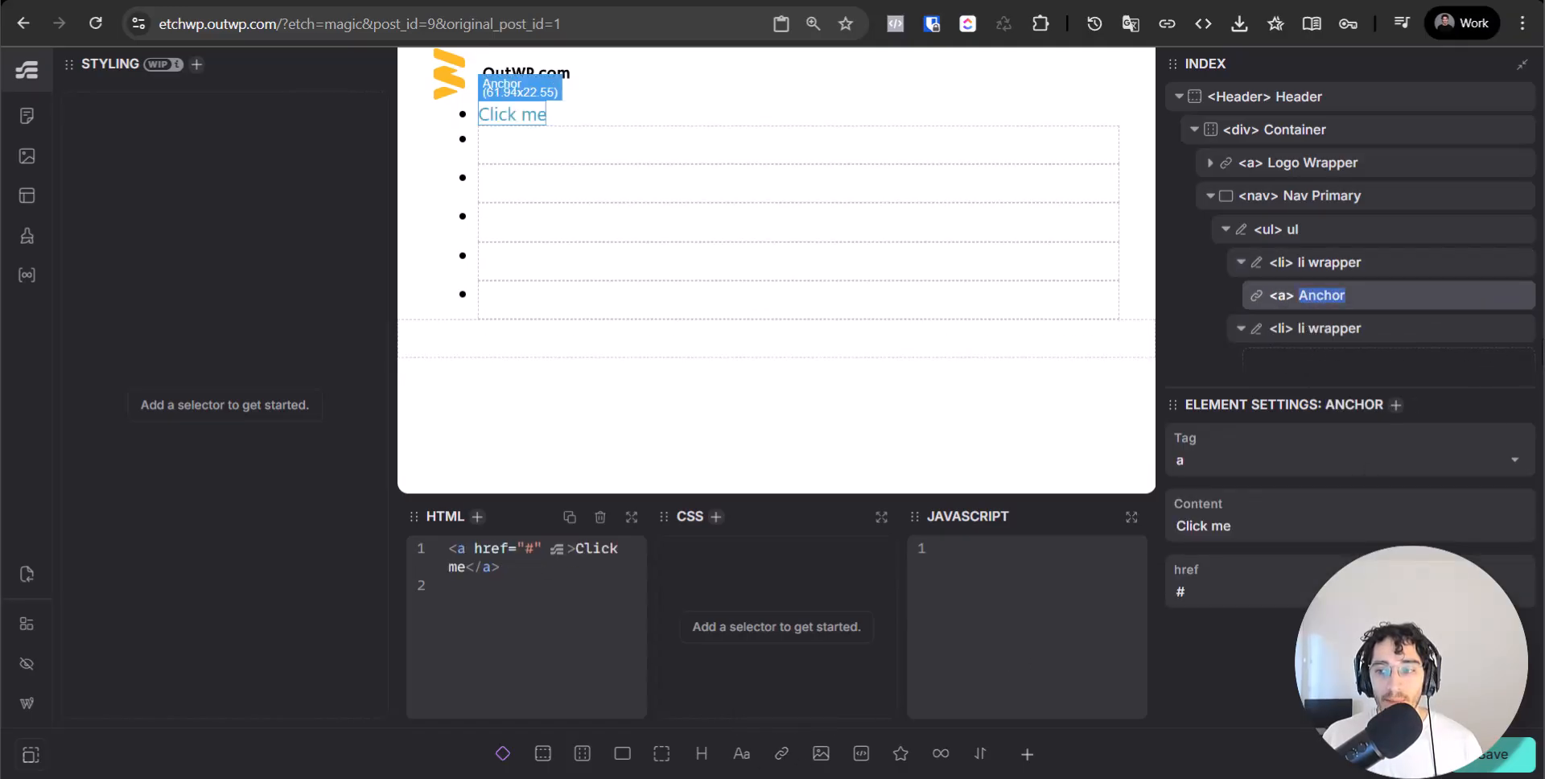
pyautogui.click(1515, 328)
pyautogui.click(1516, 328)
pyautogui.click(1516, 328)
pyautogui.click(1516, 328)
pyautogui.click(1516, 328)
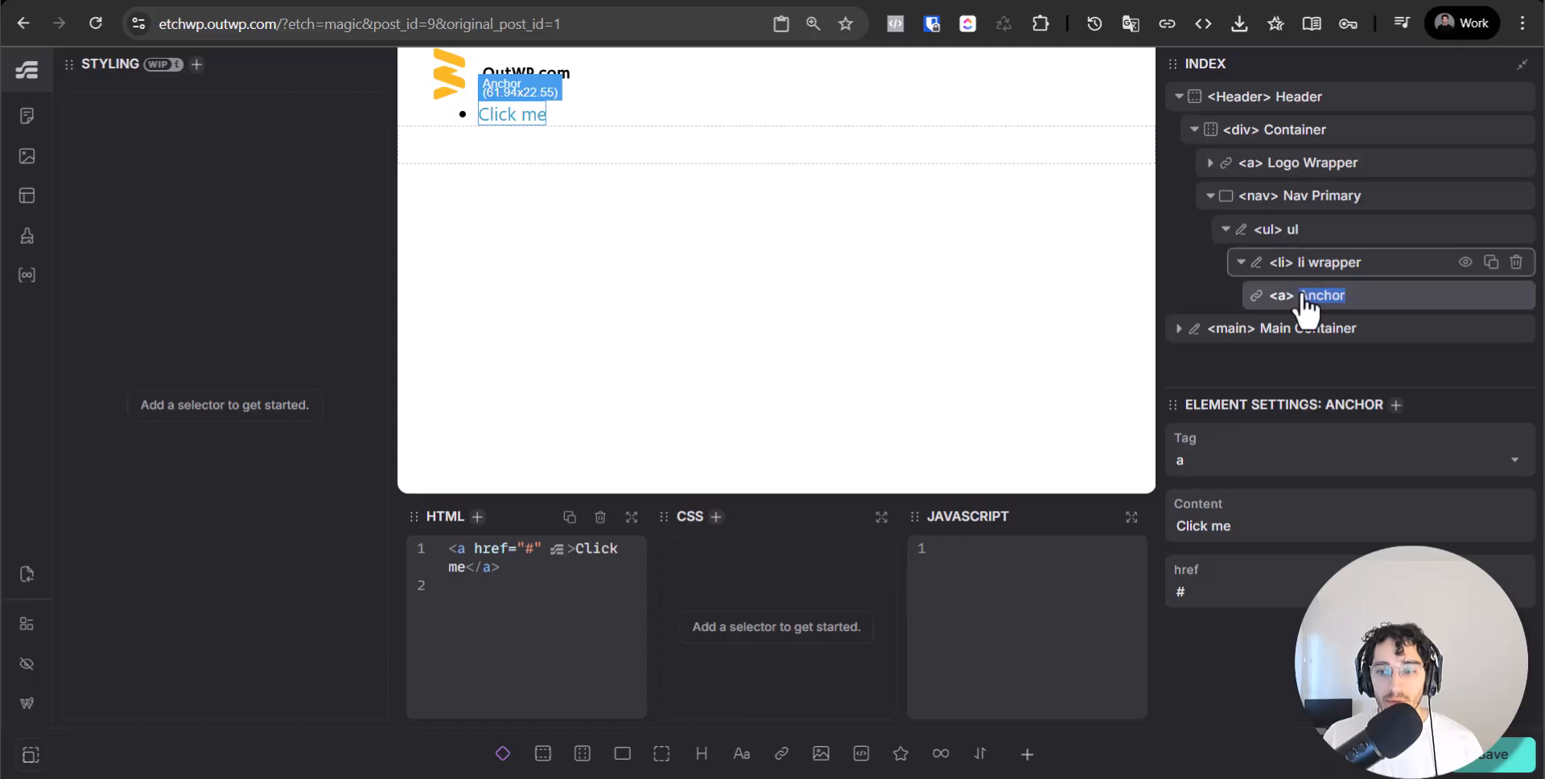
pyautogui.write('link')
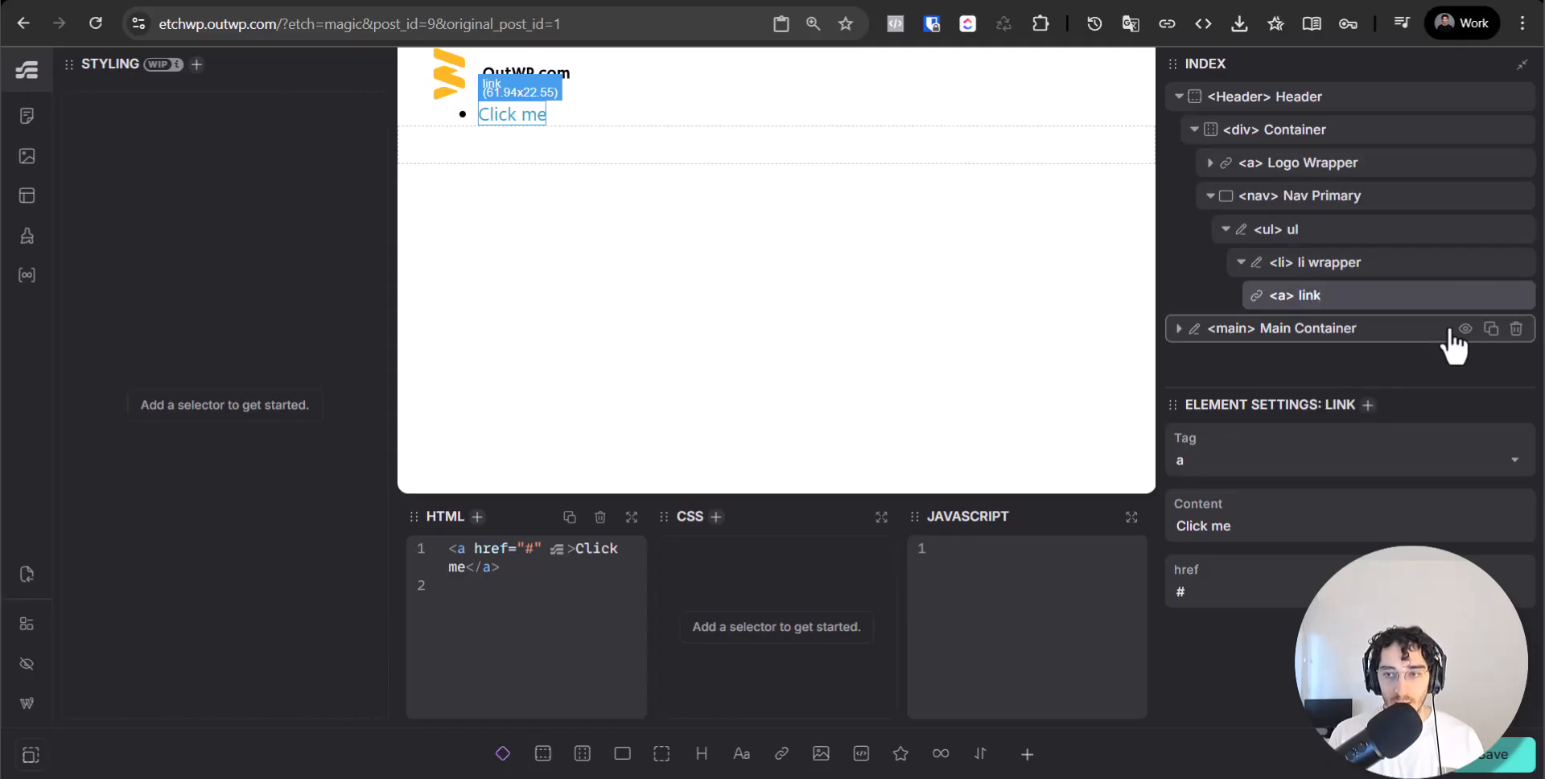
# Rename the anchor as Nav link and duplicate its li wrapper until the ul holds seven list items.
pyautogui.write('Nav')
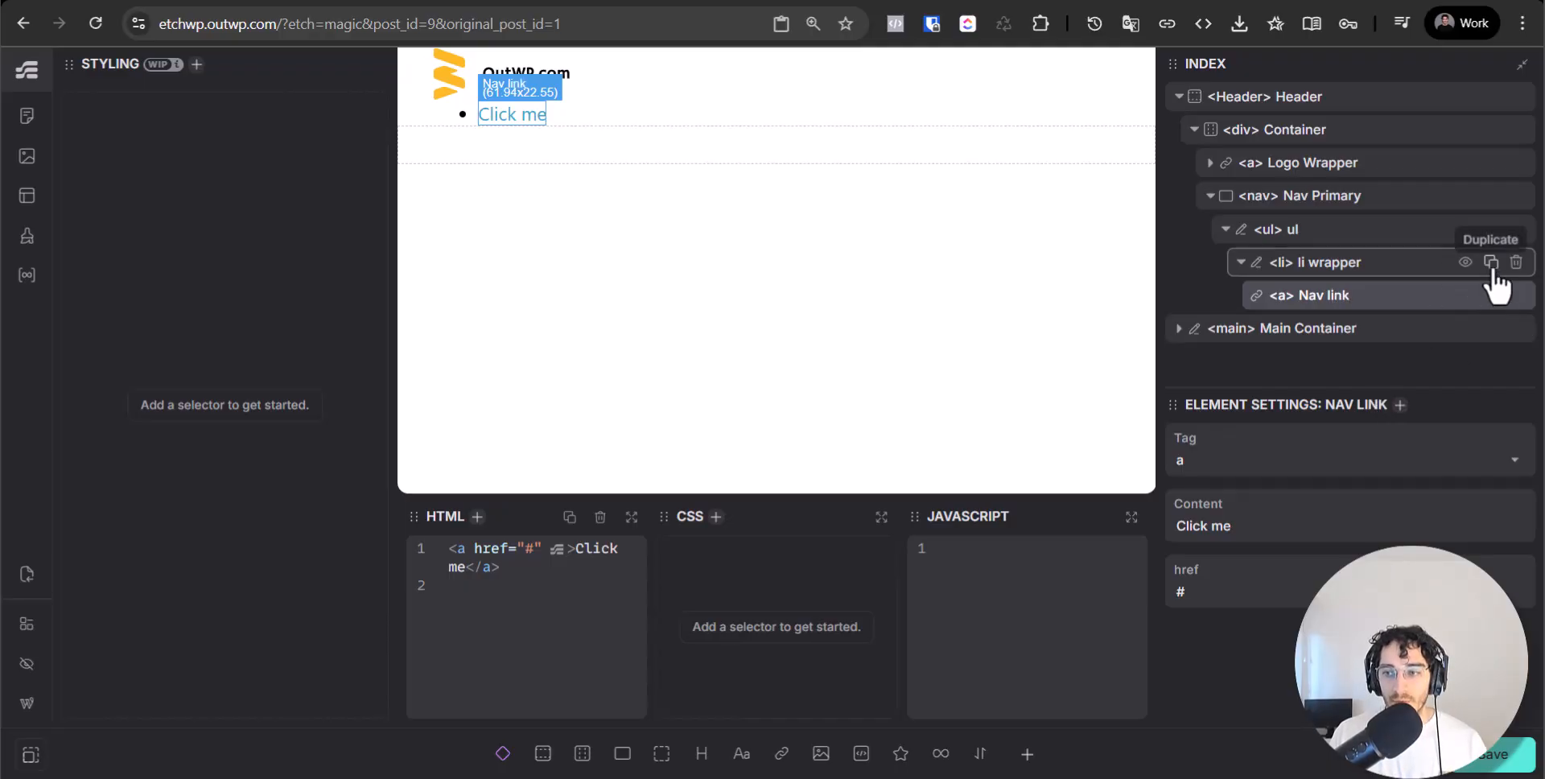
pyautogui.click(1491, 263)
pyautogui.click(1493, 265)
pyautogui.click(1493, 266)
pyautogui.click(1492, 265)
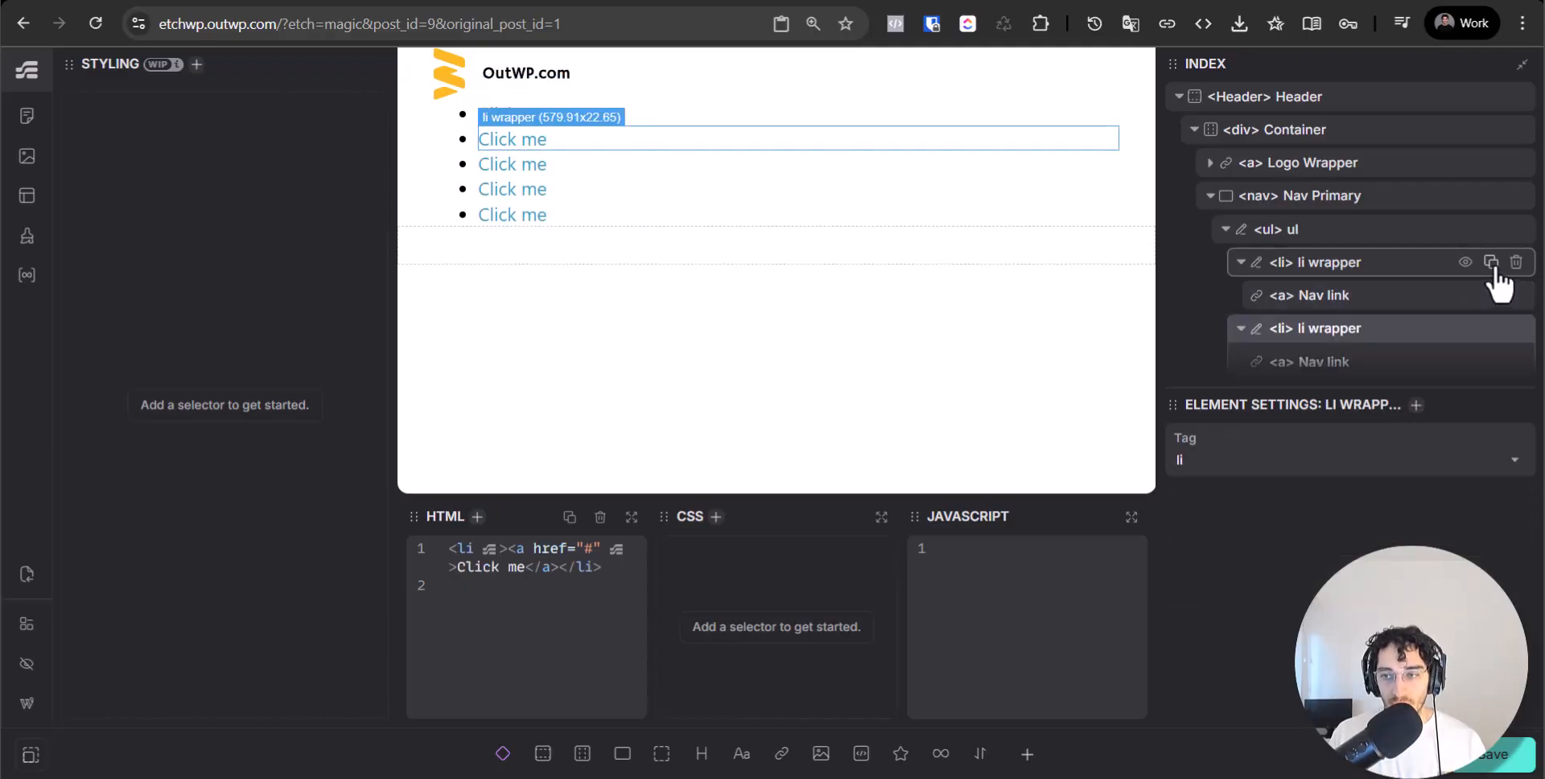
pyautogui.click(1493, 265)
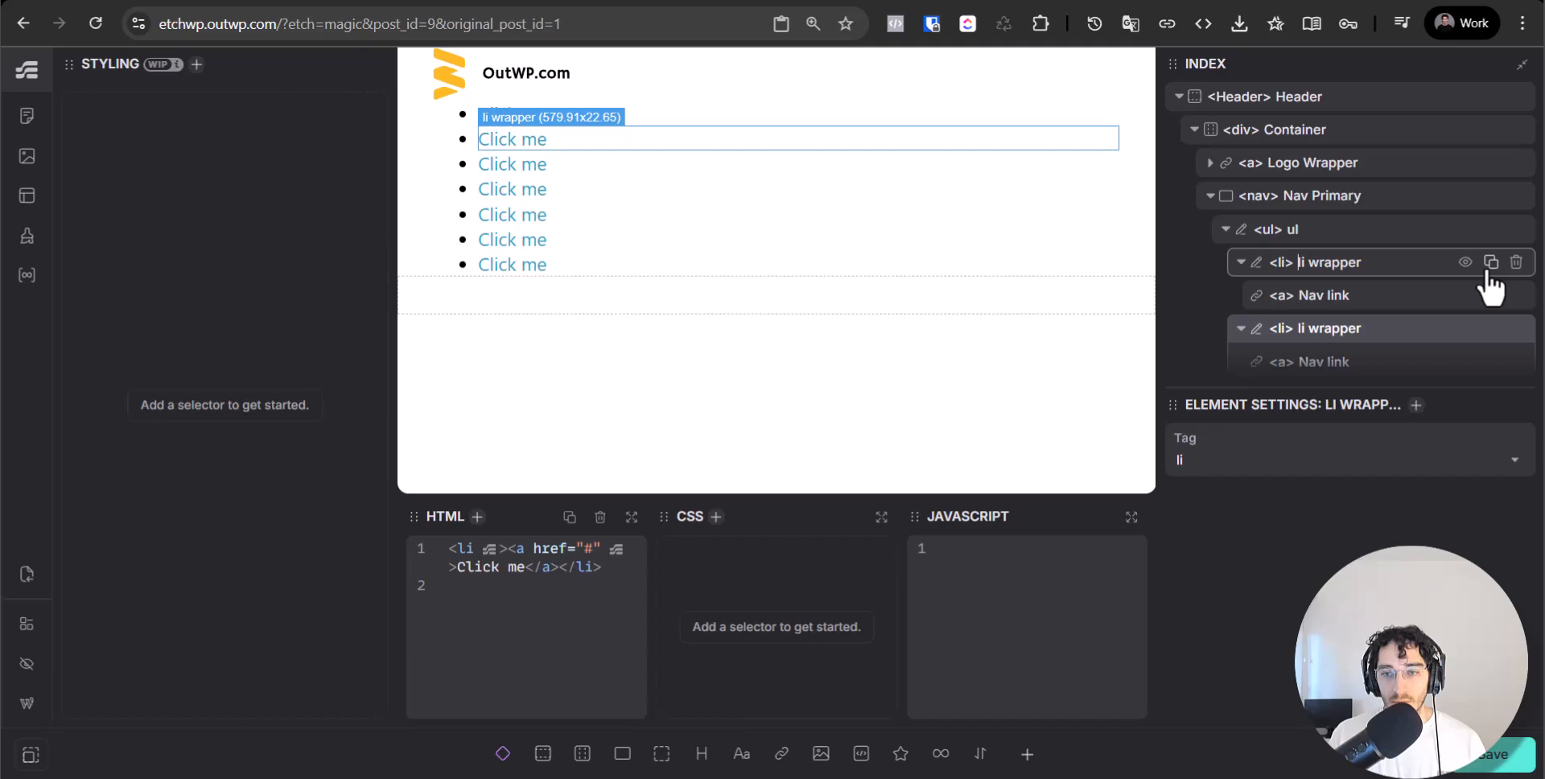
# Create BEM classes for Nav Primary and its children, and collapse the ul in the element tree.
pyautogui.click(1241, 266)
pyautogui.click(1319, 201)
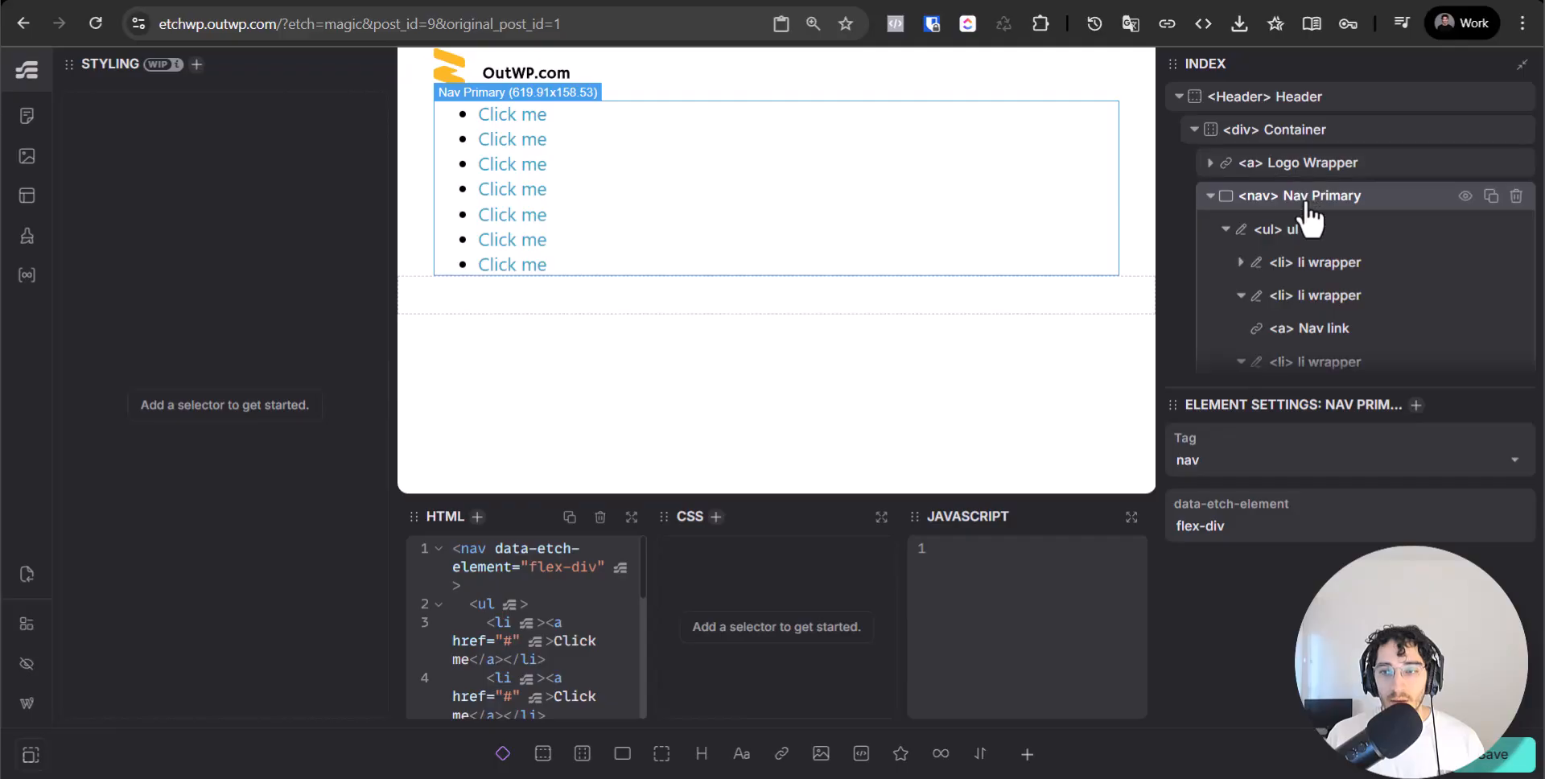
pyautogui.rightClick(1309, 216)
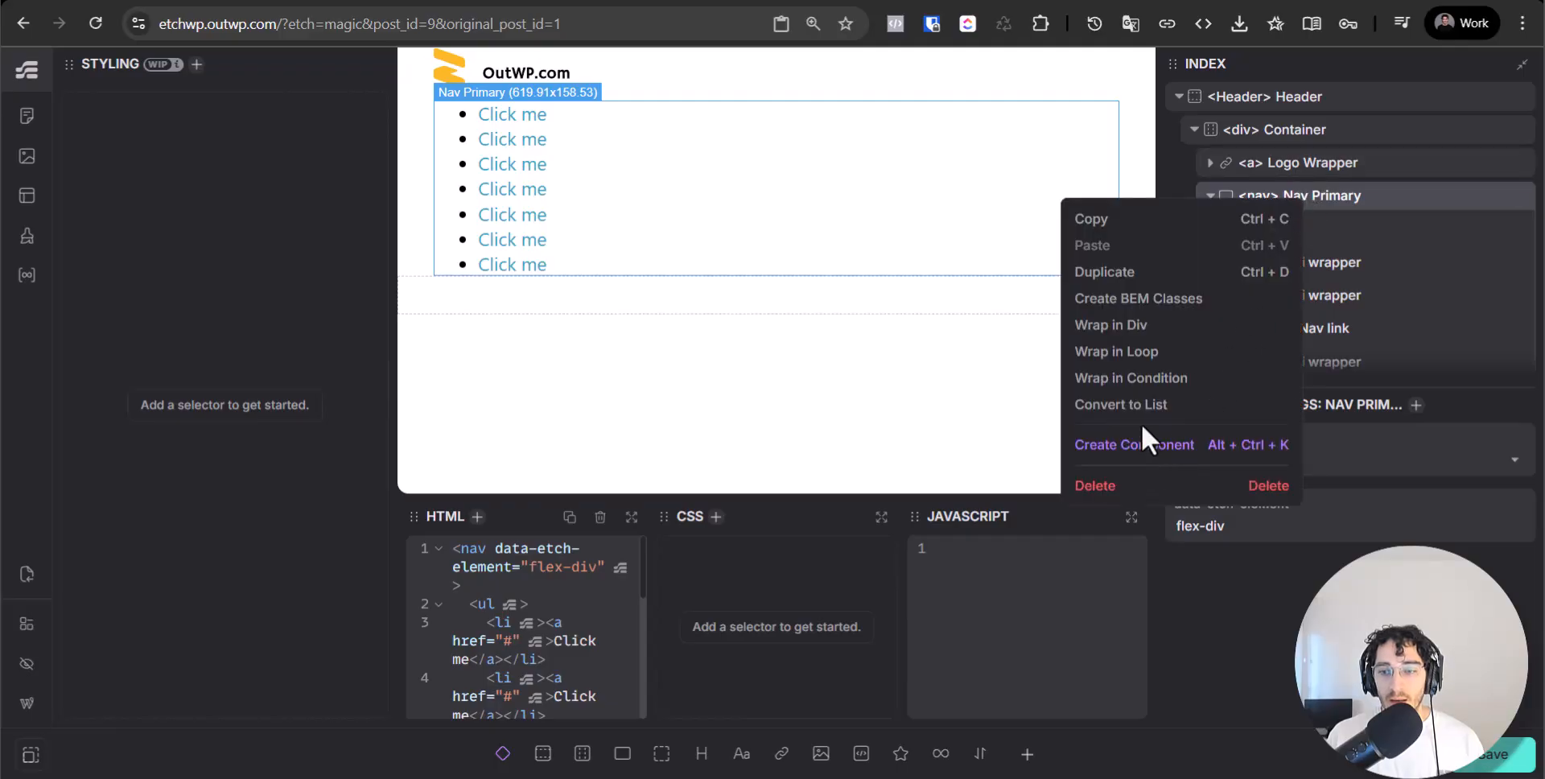
pyautogui.click(1155, 302)
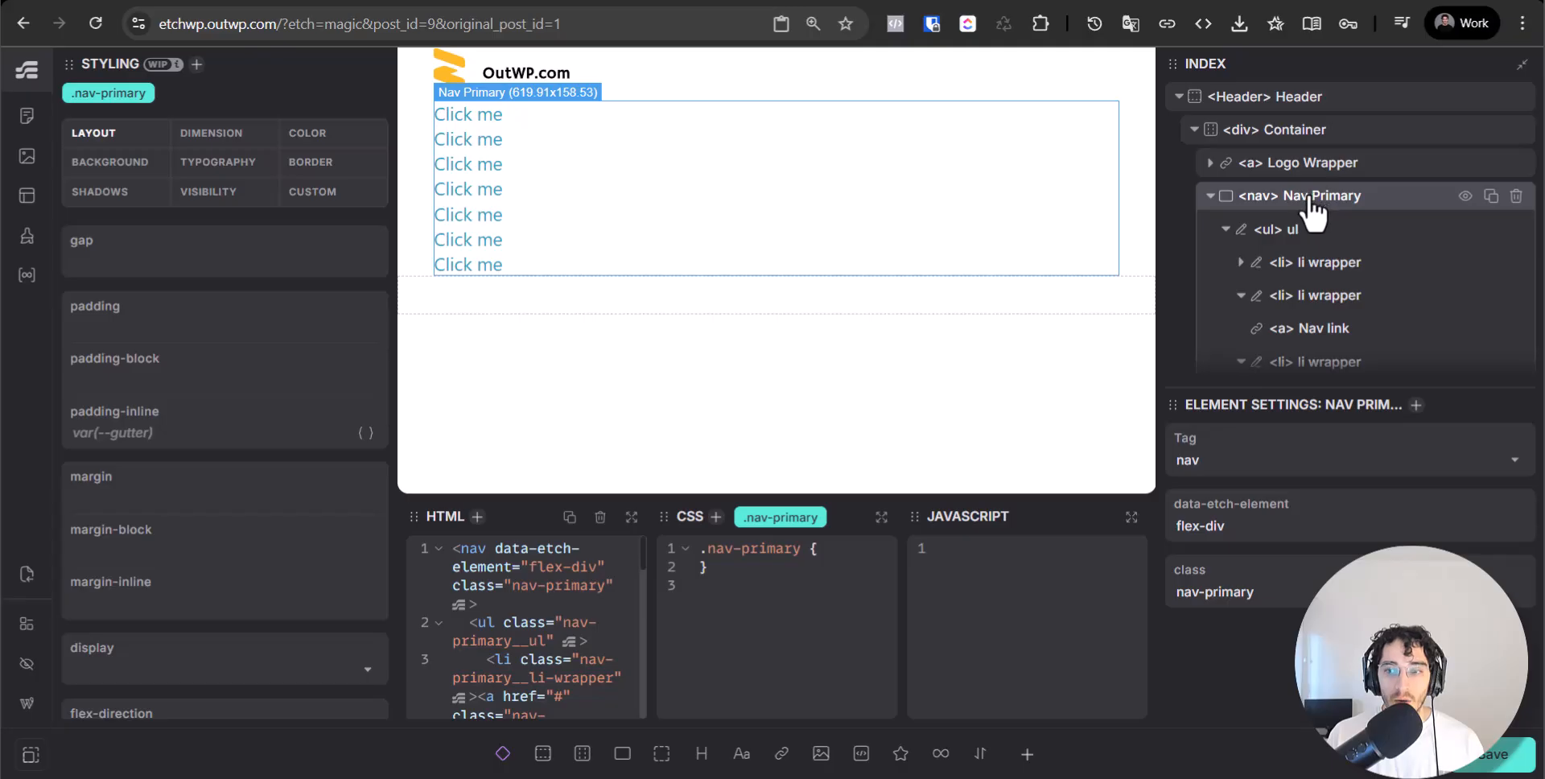
pyautogui.click(1279, 229)
pyautogui.click(1243, 263)
pyautogui.click(1226, 229)
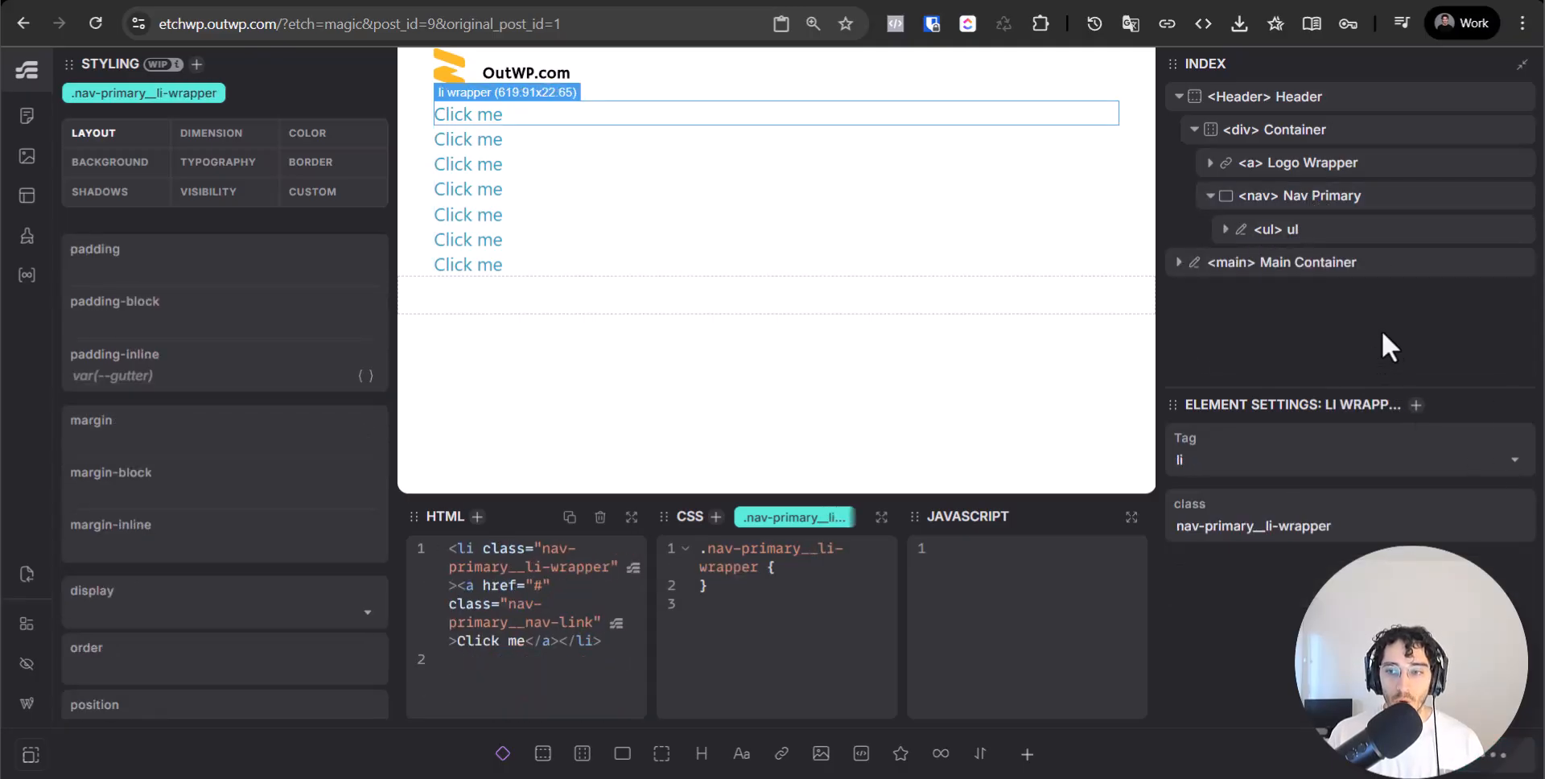
# Give the header's Container class the CSS rules display: flex and flex-direction: row.
pyautogui.click(1306, 134)
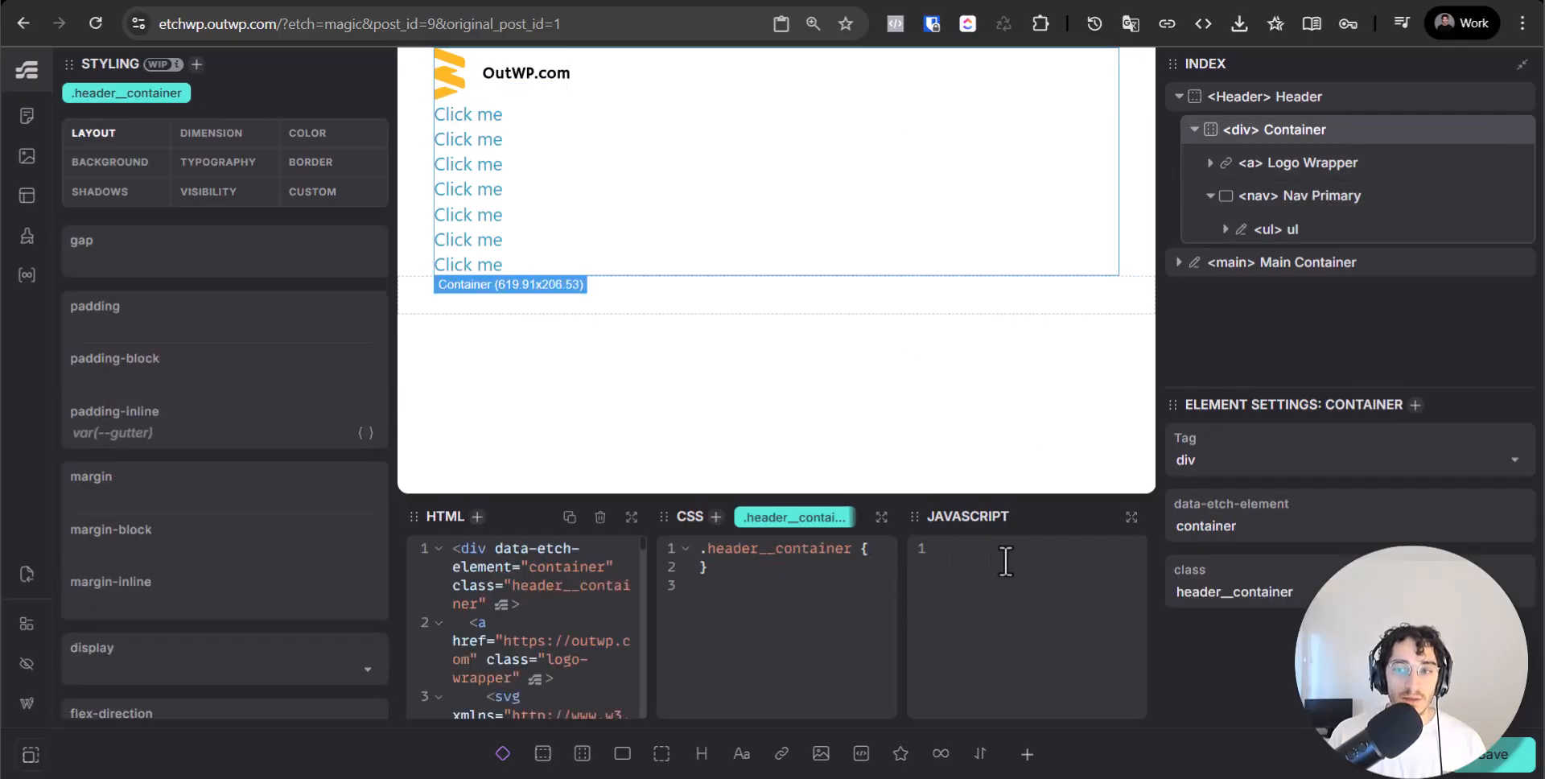
pyautogui.write('isppla')
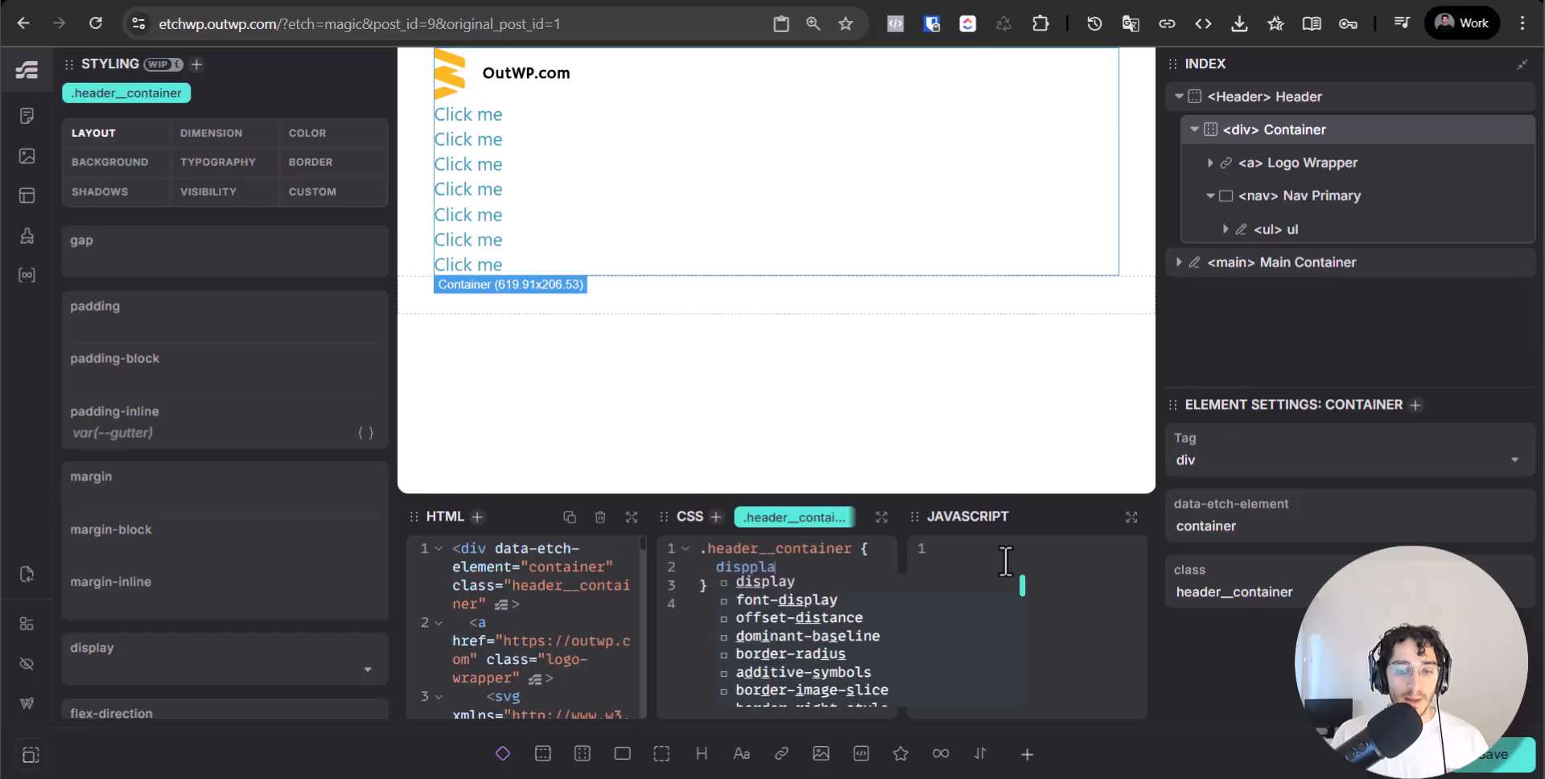
pyautogui.press('BackSpace')
pyautogui.press('BackSpace')
pyautogui.press('BackSpace')
pyautogui.write('ly')
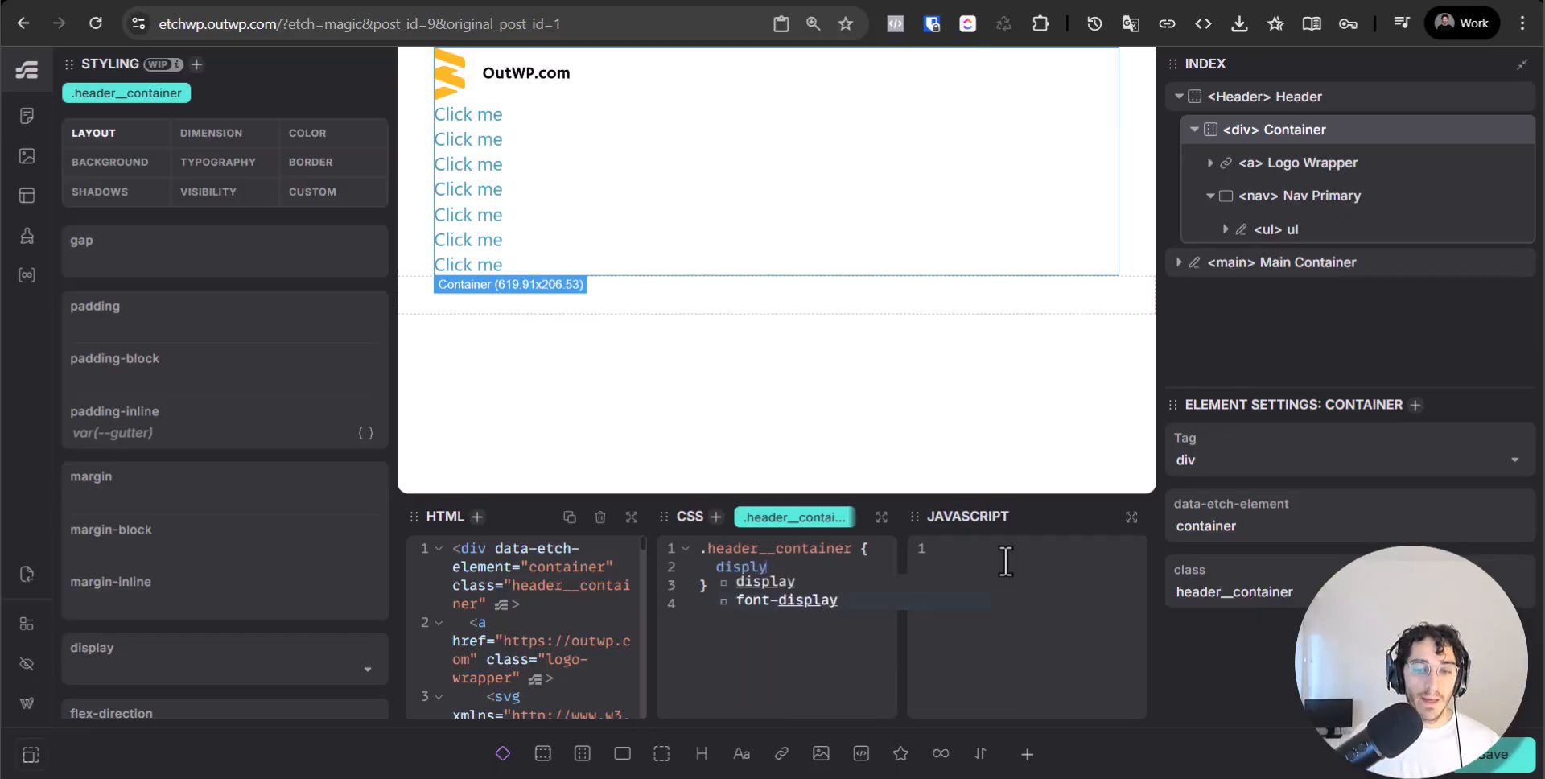
pyautogui.press('Return')
pyautogui.write('flex;')
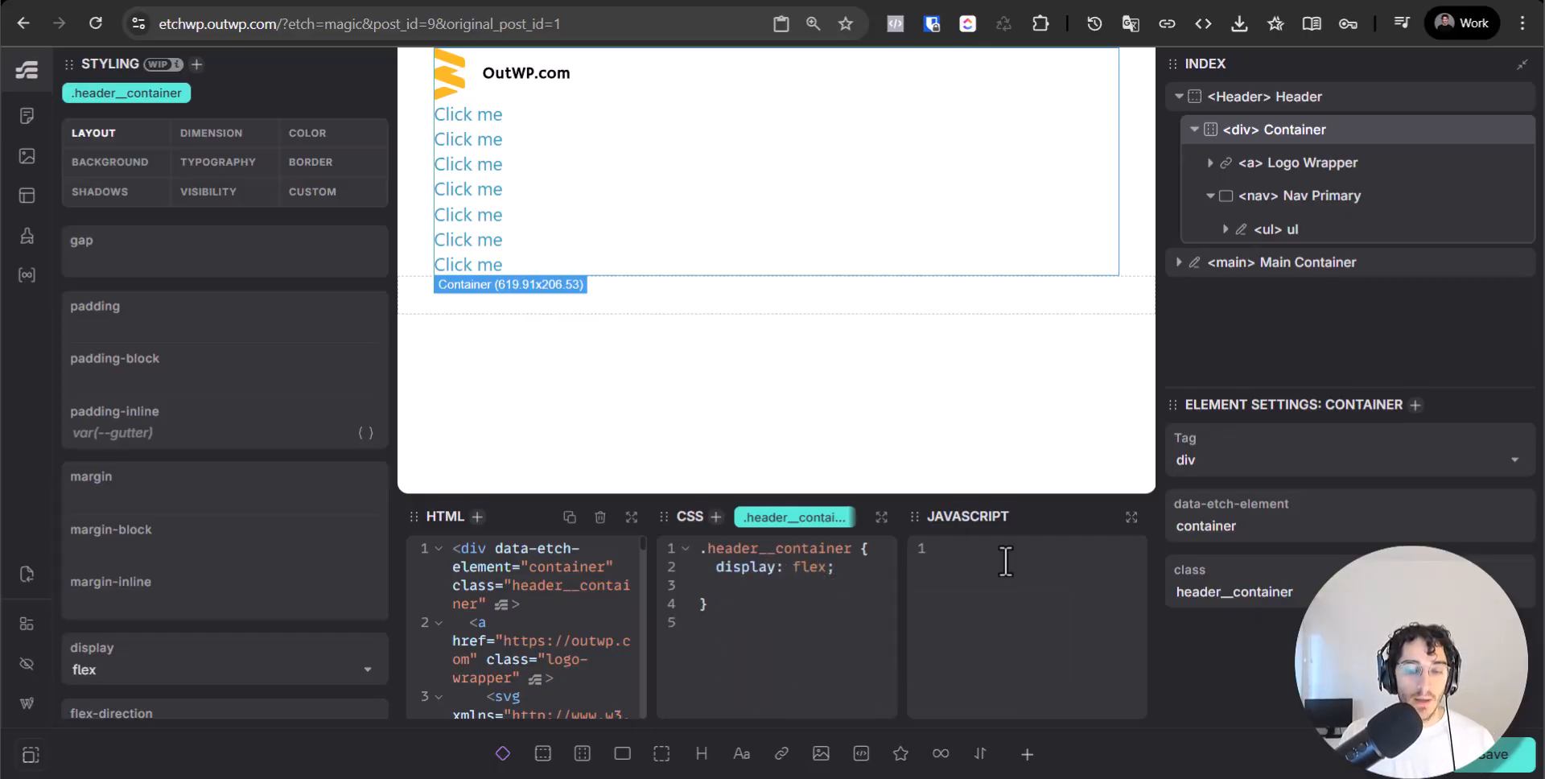
pyautogui.write('d')
pyautogui.press('BackSpace')
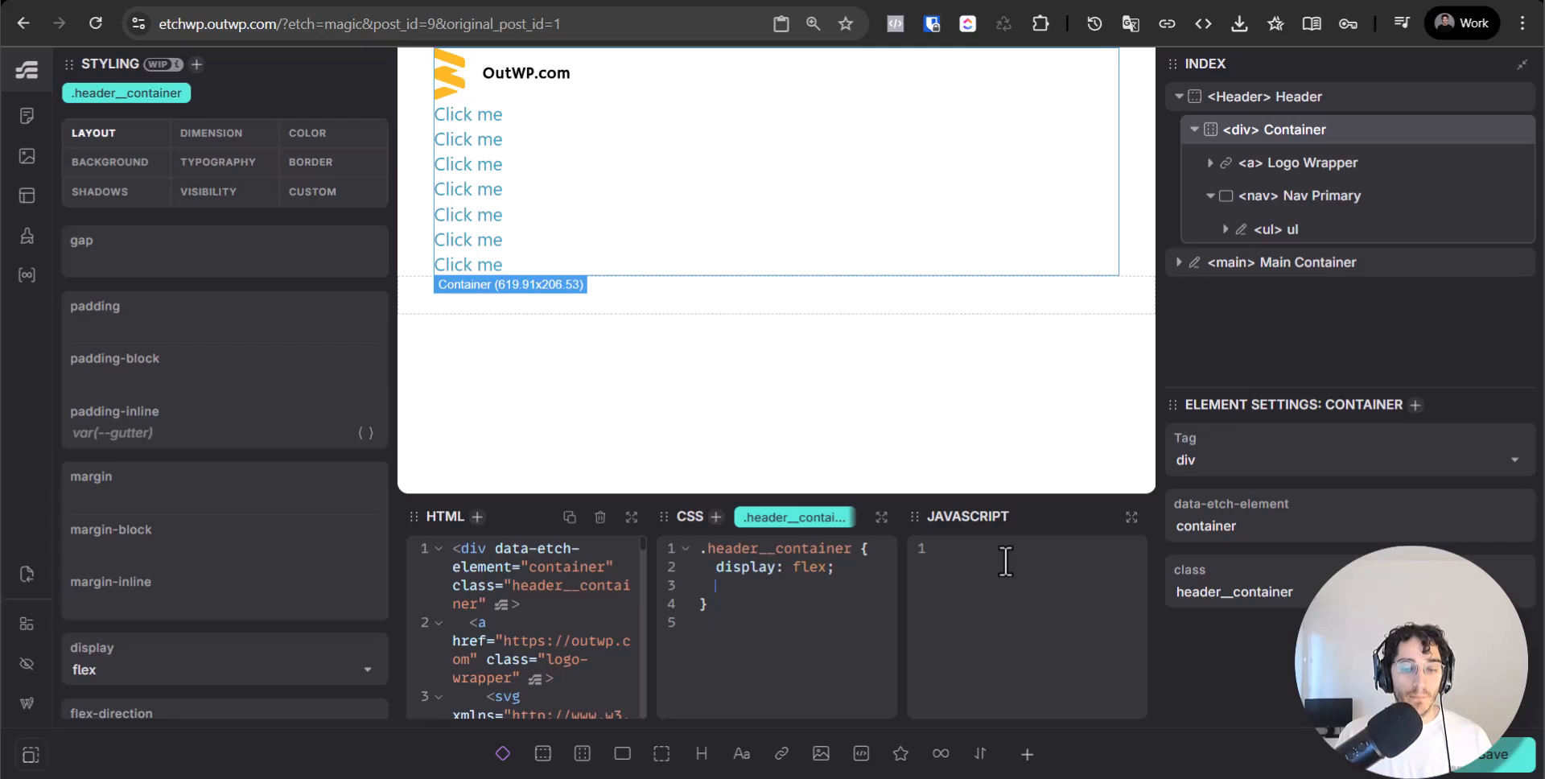
pyautogui.write('flex-dire')
pyautogui.press('Return')
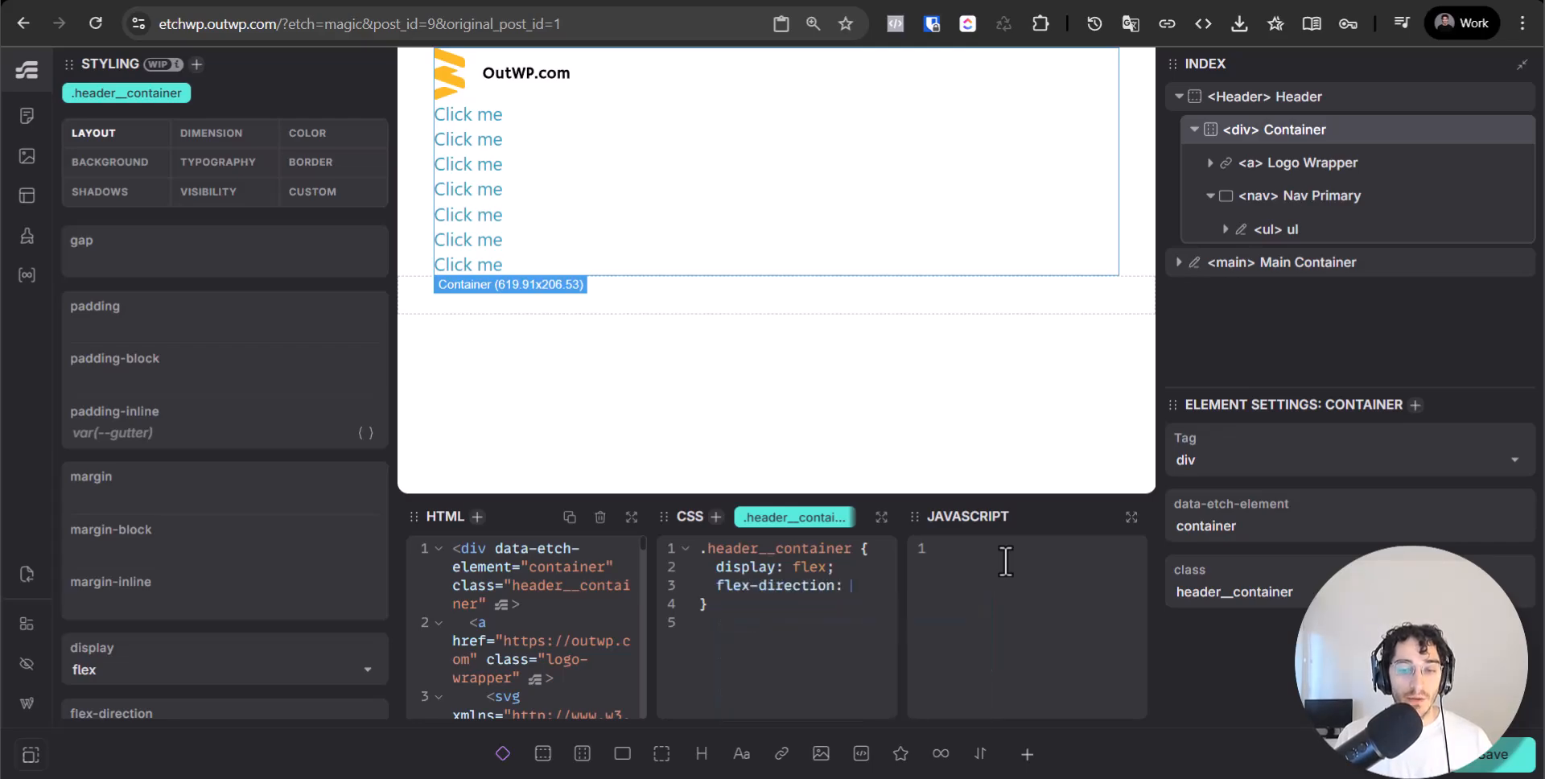
pyautogui.write('row;')
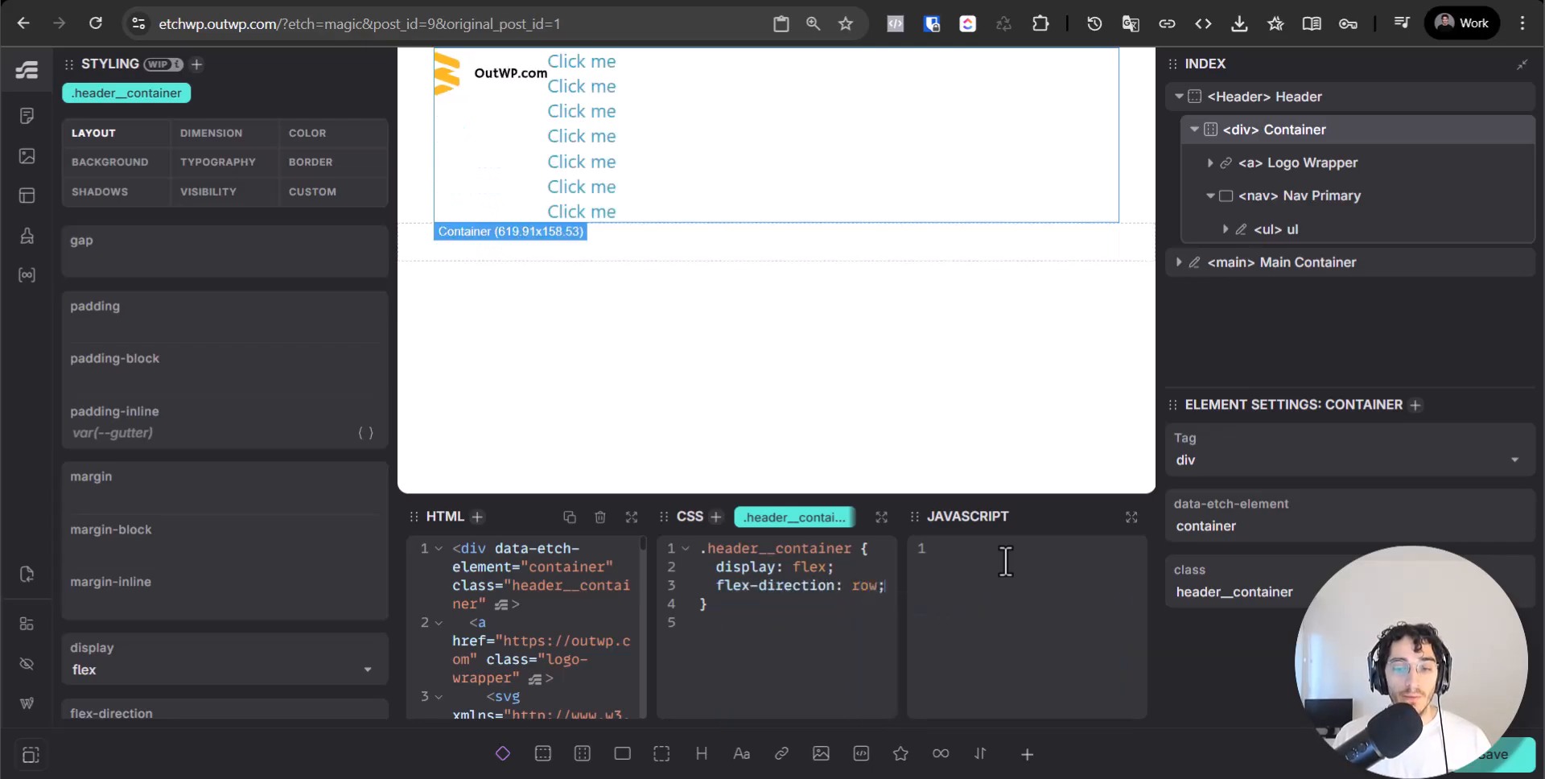
# Set the Container's justify-content to space-between and its align-items to center.
pyautogui.scroll(-4, 186, 440)
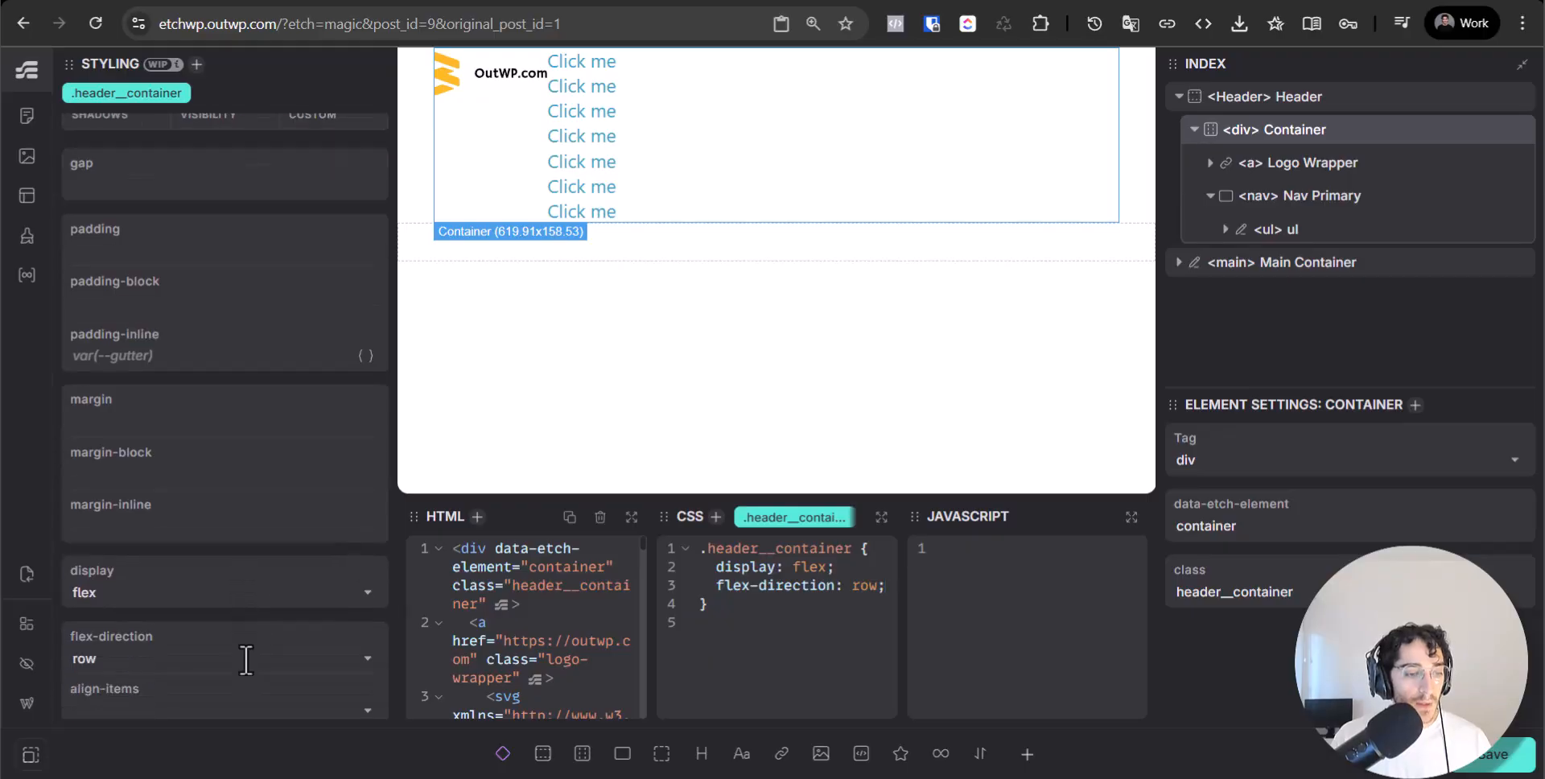
pyautogui.scroll(-1, 157, 481)
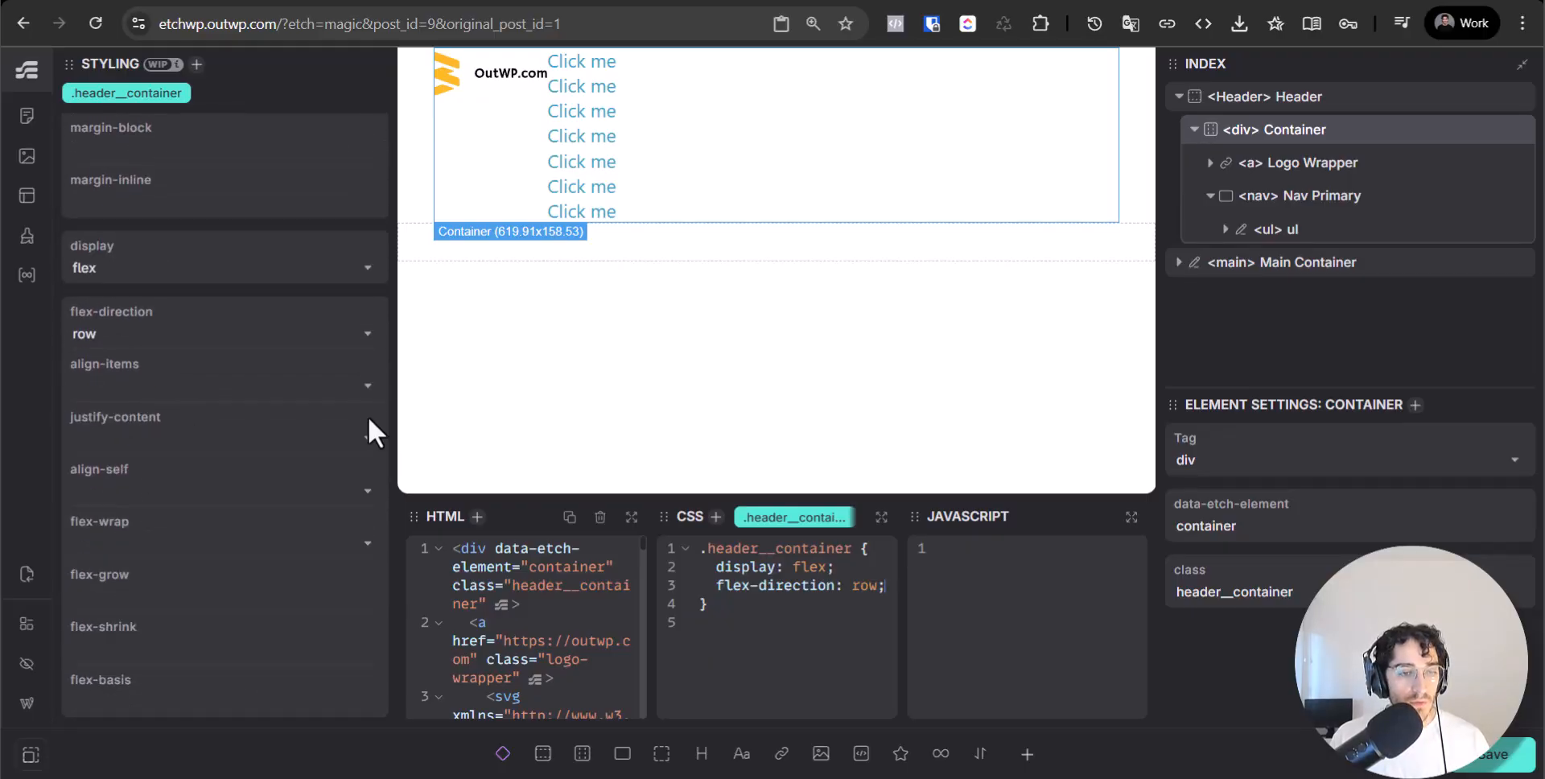
pyautogui.click(355, 436)
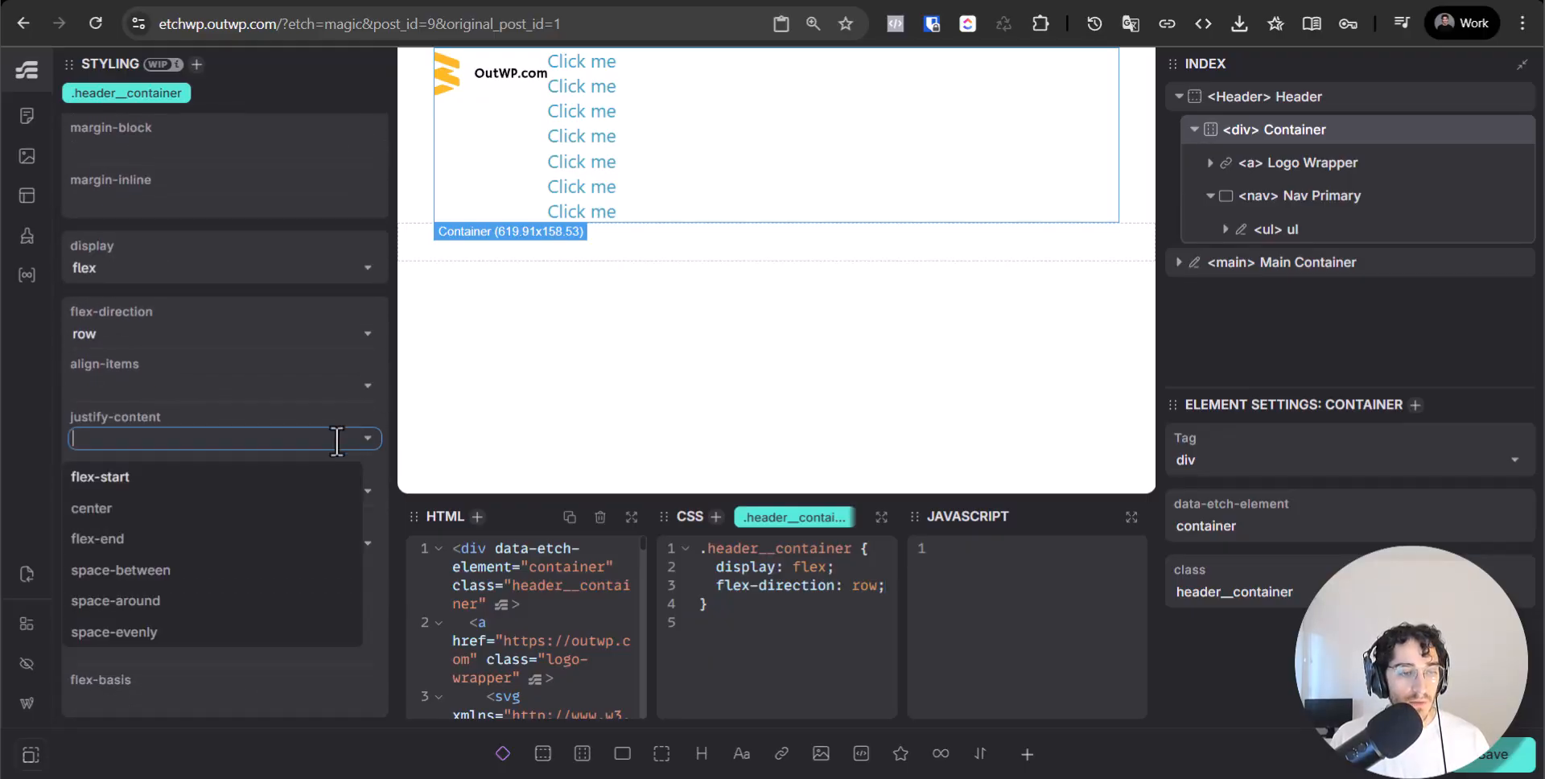
pyautogui.click(141, 573)
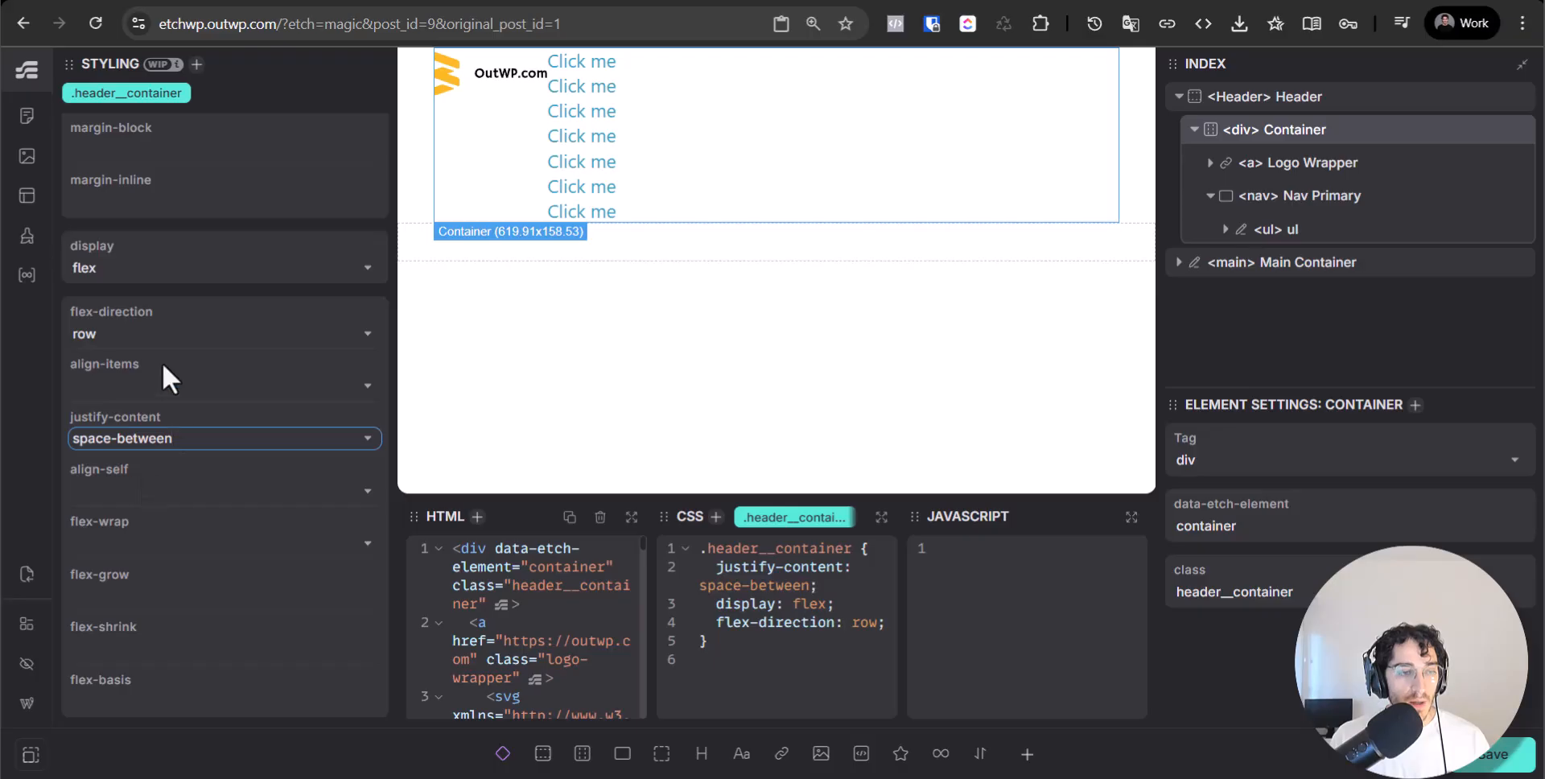
pyautogui.click(358, 384)
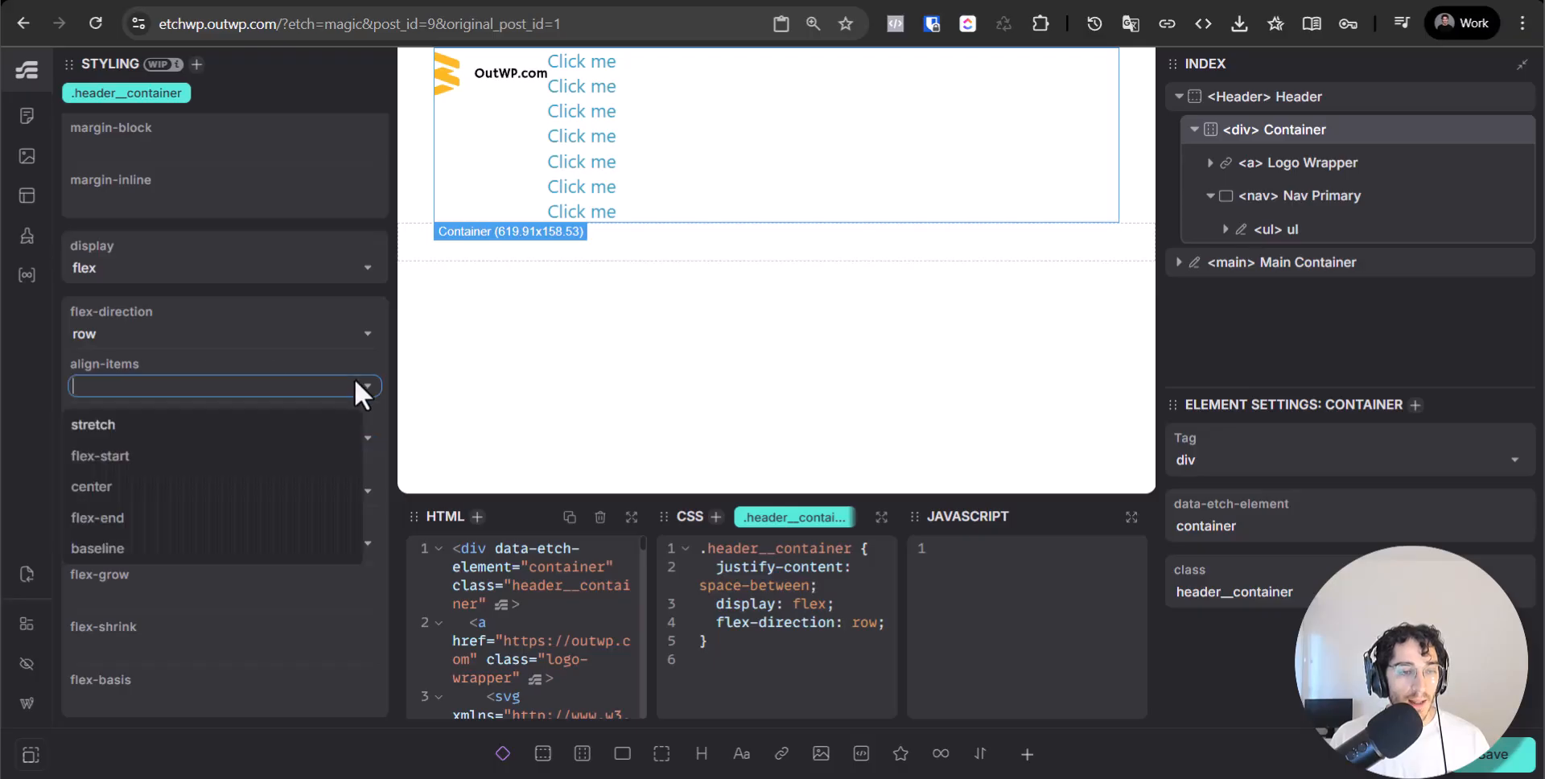
pyautogui.click(107, 501)
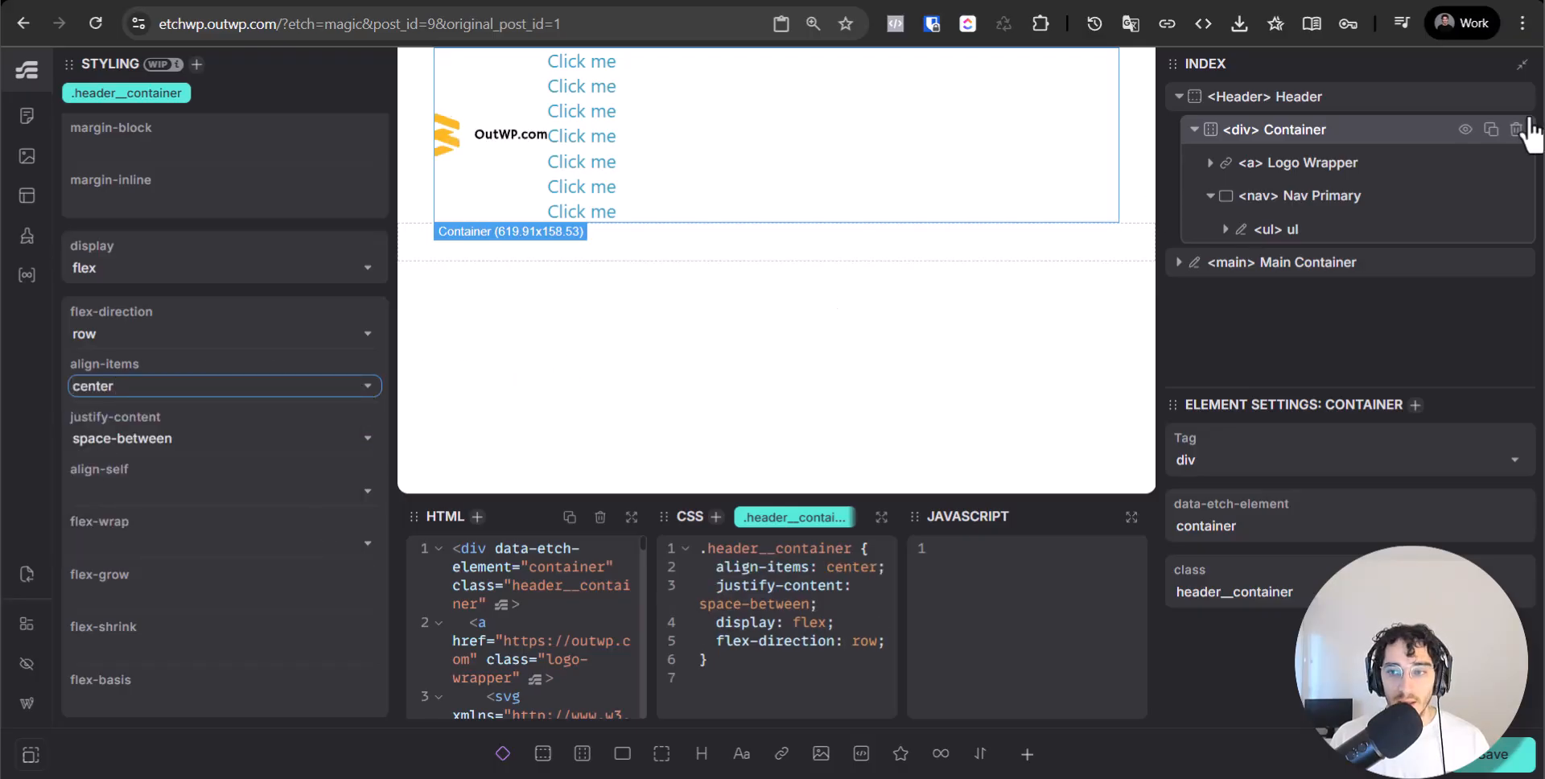
# Set the display of the ul inside Nav Primary to flex.
pyautogui.click(1323, 198)
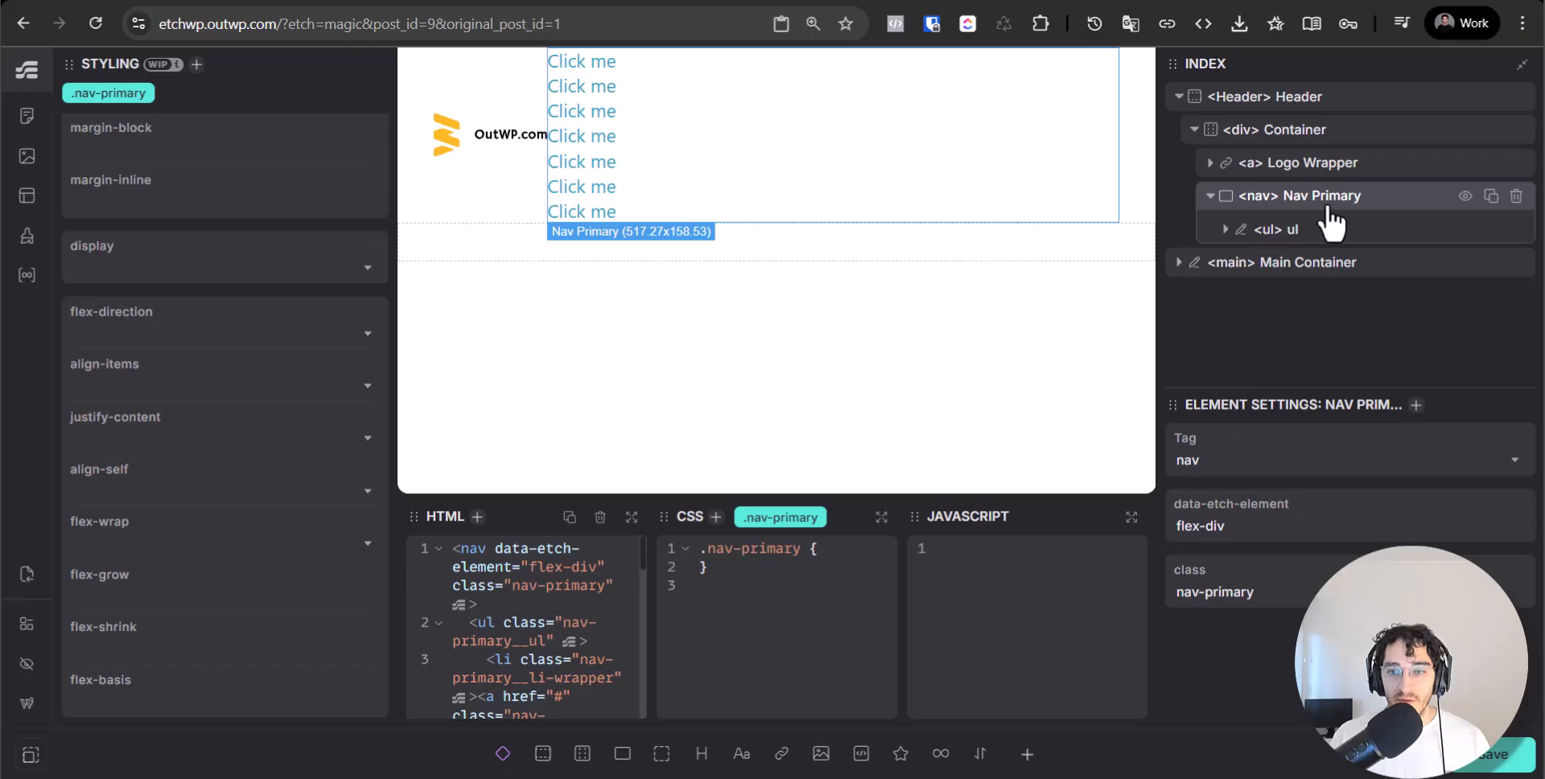
pyautogui.click(1312, 231)
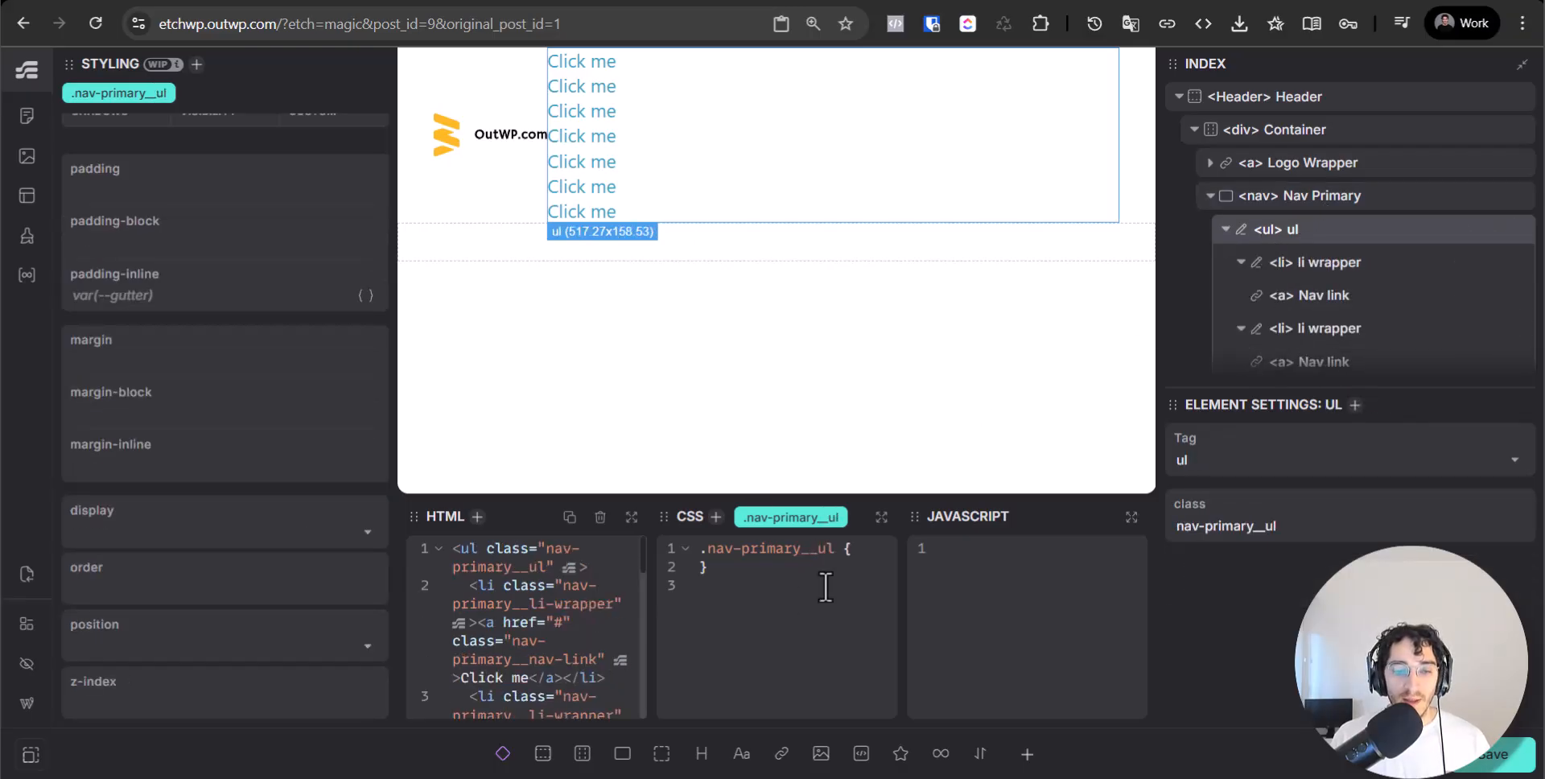
pyautogui.click(369, 532)
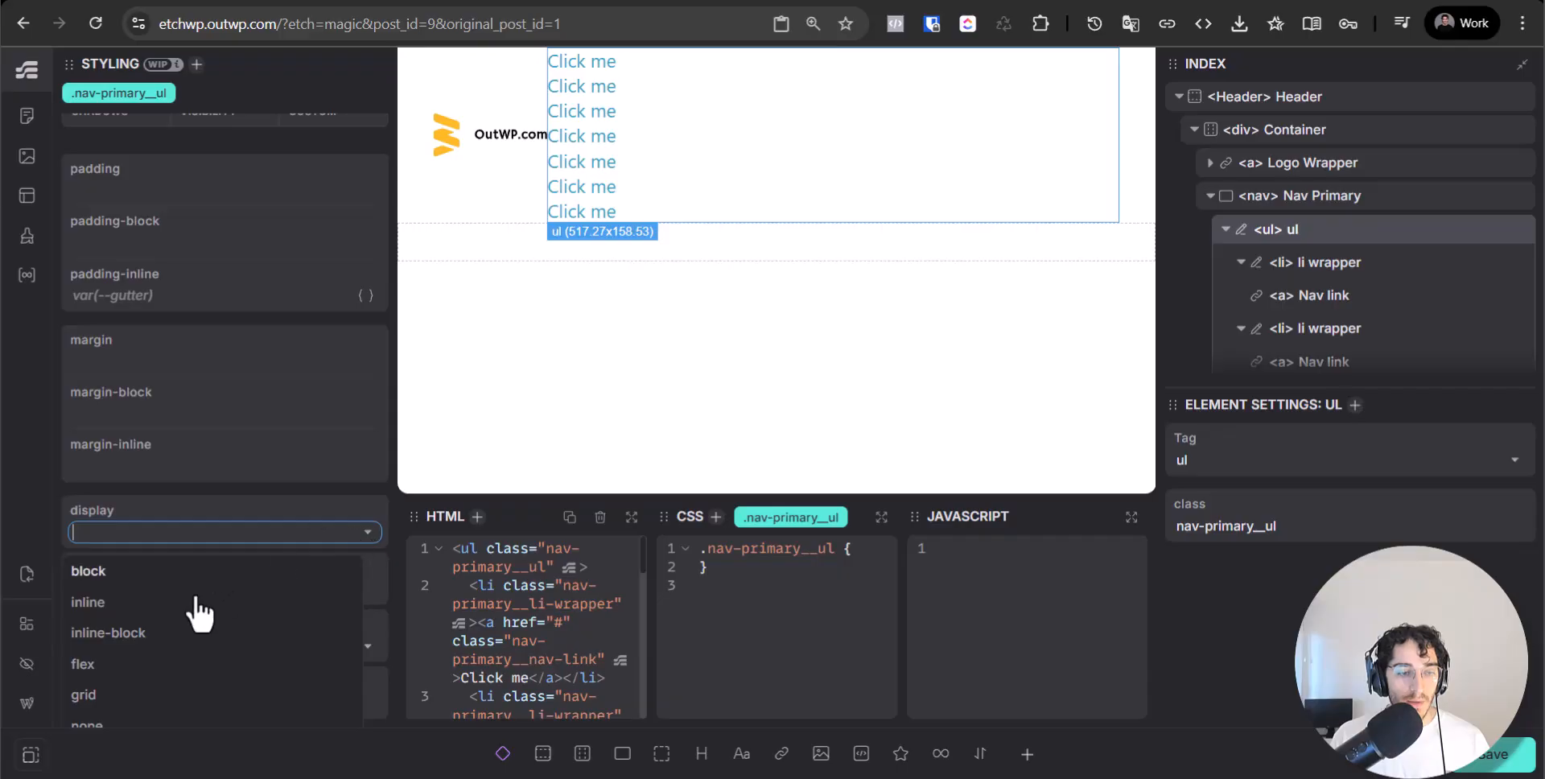
pyautogui.click(92, 661)
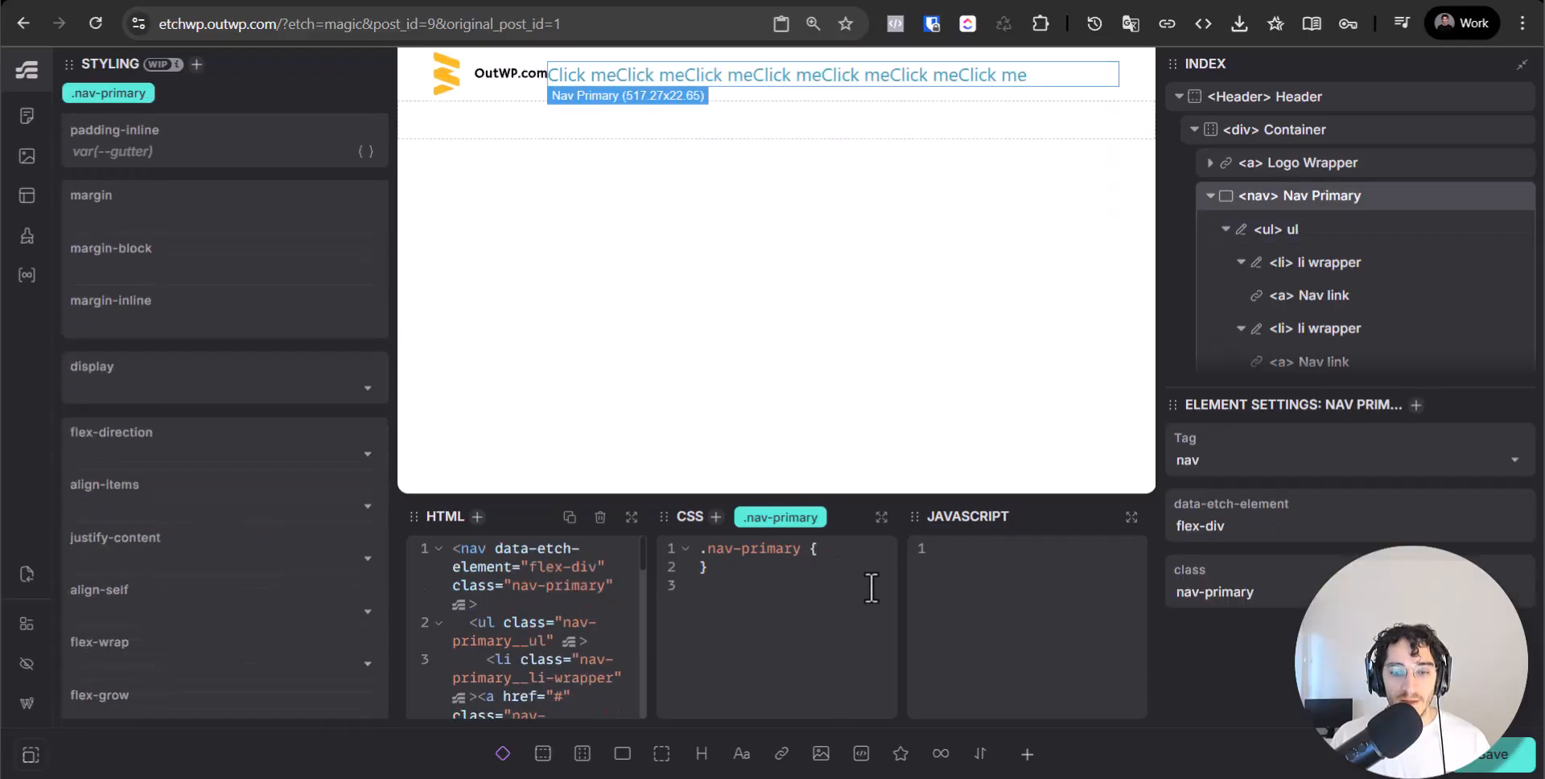
# Add width: auto to the .nav-primary CSS rule and save the template.
pyautogui.write('idhrt:')
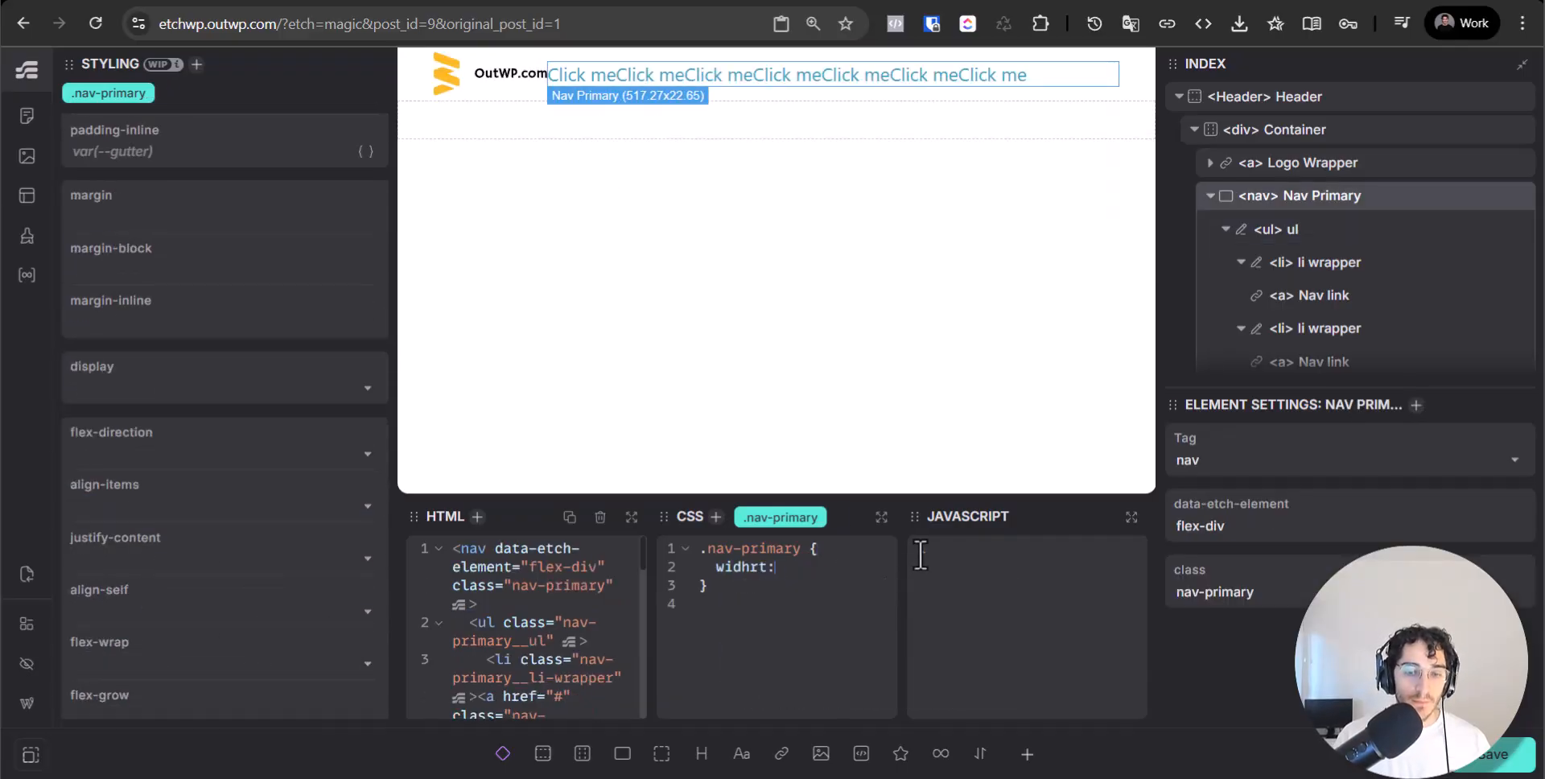
pyautogui.press('BackSpace')
pyautogui.press('BackSpace')
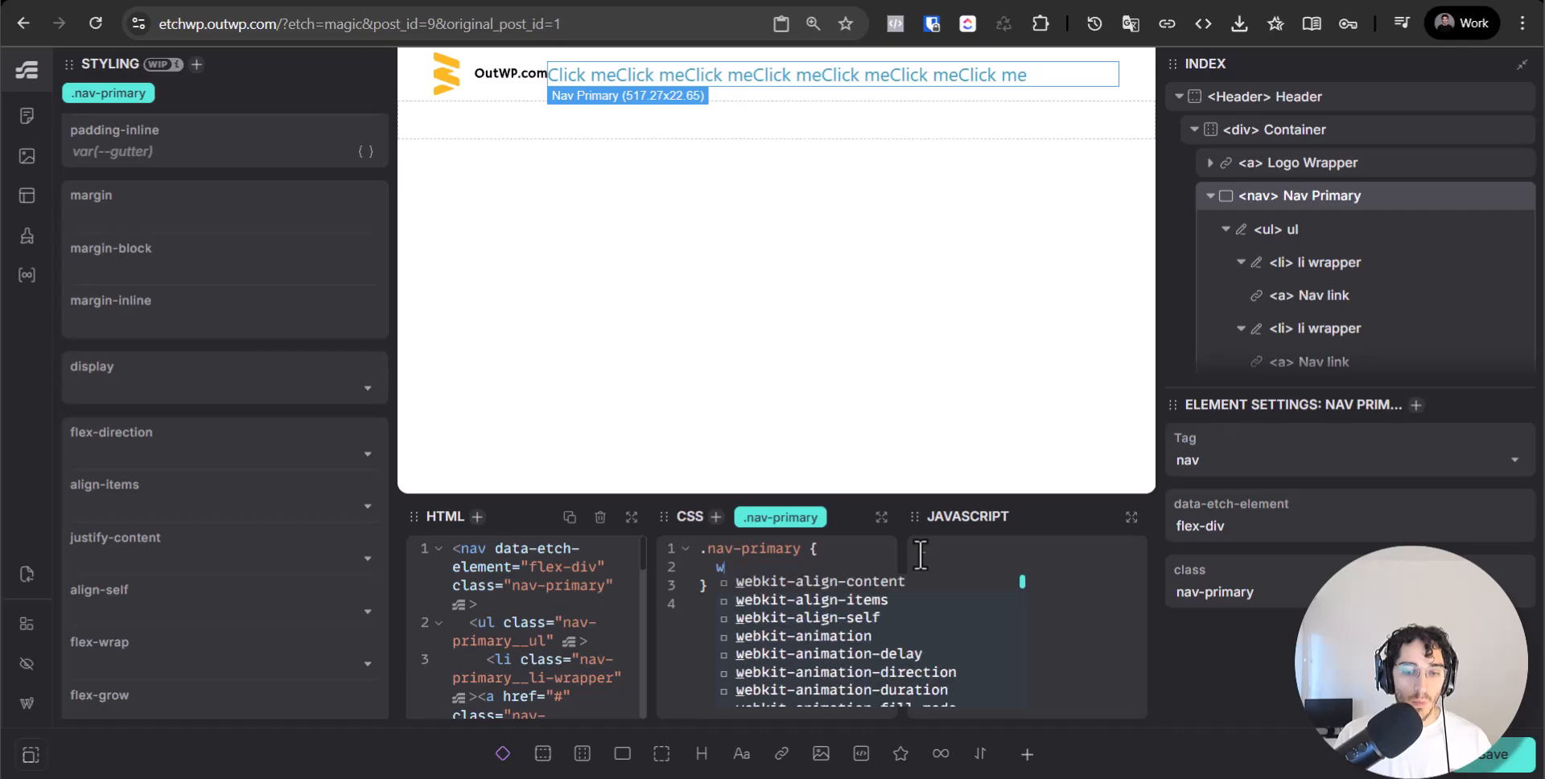
pyautogui.write('d')
pyautogui.press('Return')
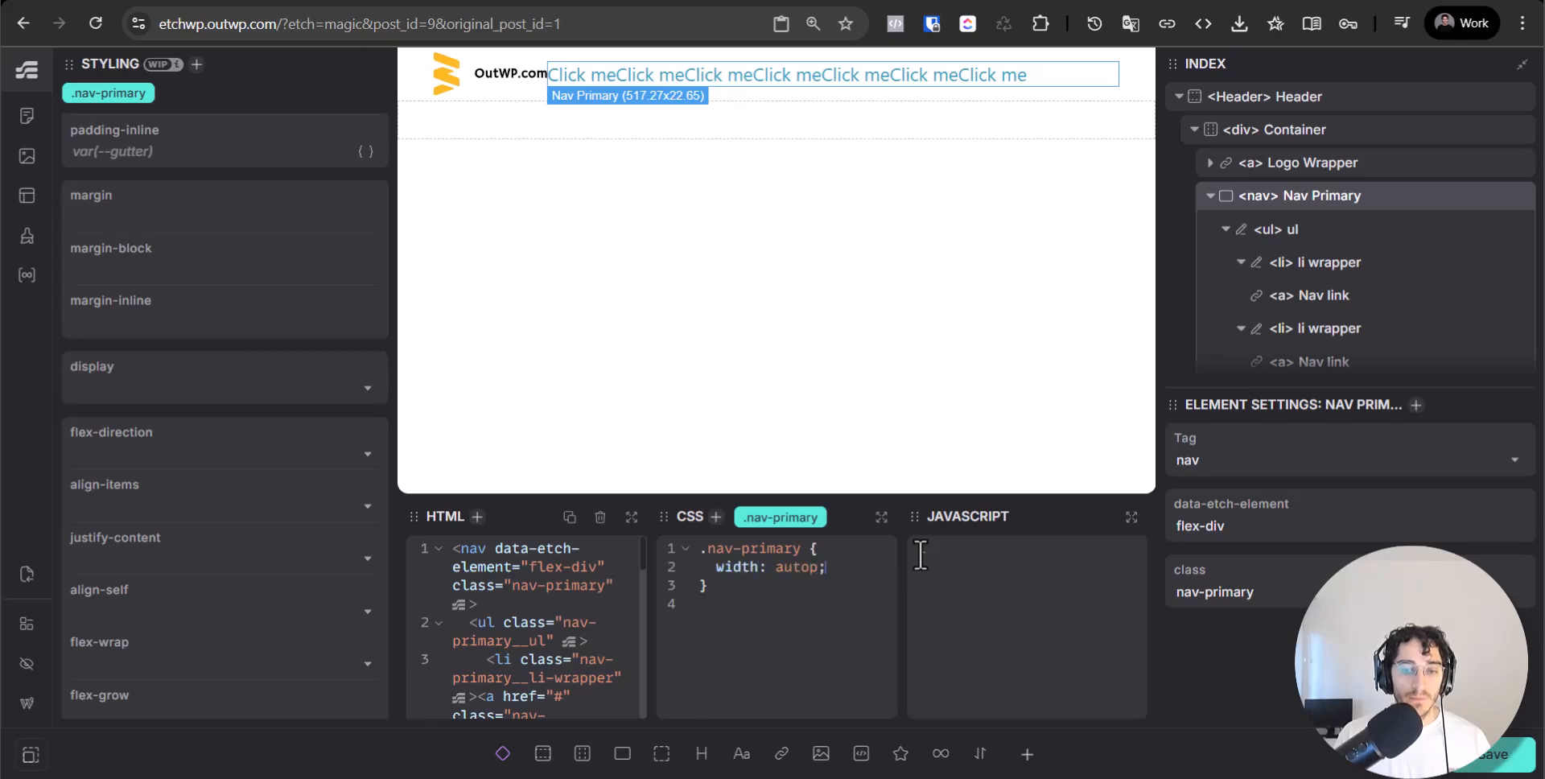
pyautogui.press('BackSpace')
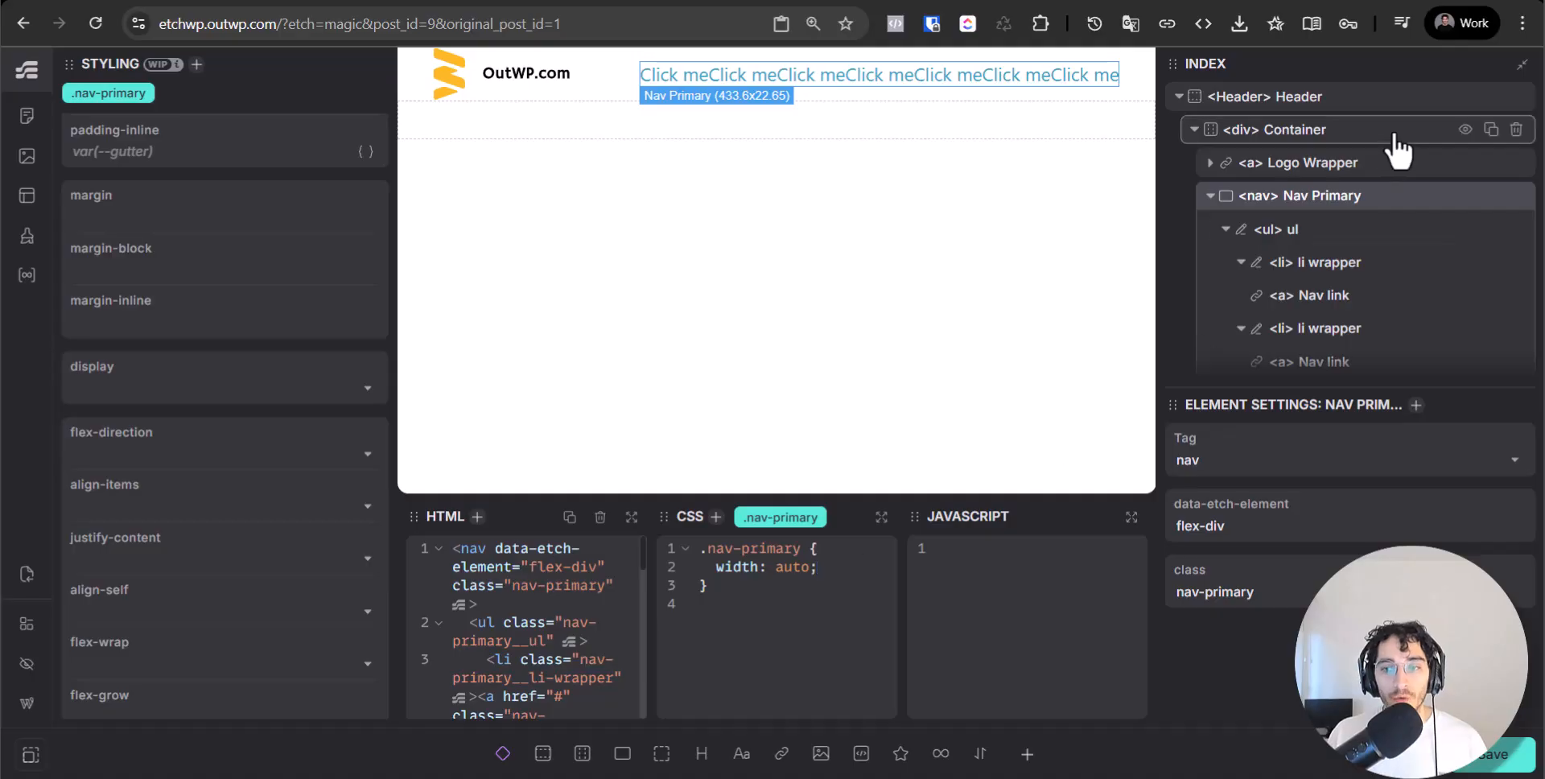
pyautogui.hotkey('ctrl', 's')
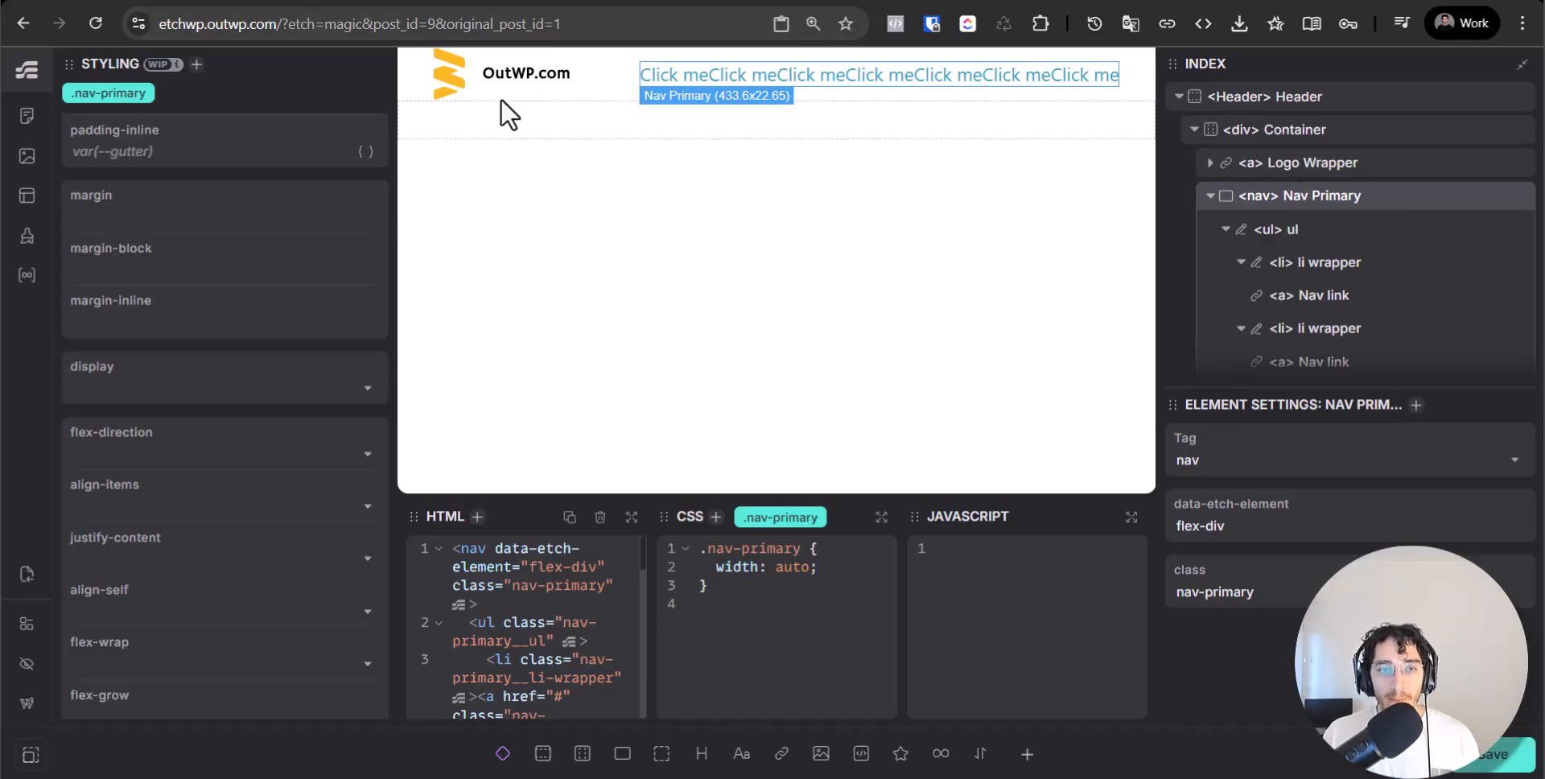
# Check the menu spacing in the Figma design and add gap: var(--space-m) to the .nav-primary__ul CSS rule.
pyautogui.click(1238, 263)
pyautogui.click(1377, 233)
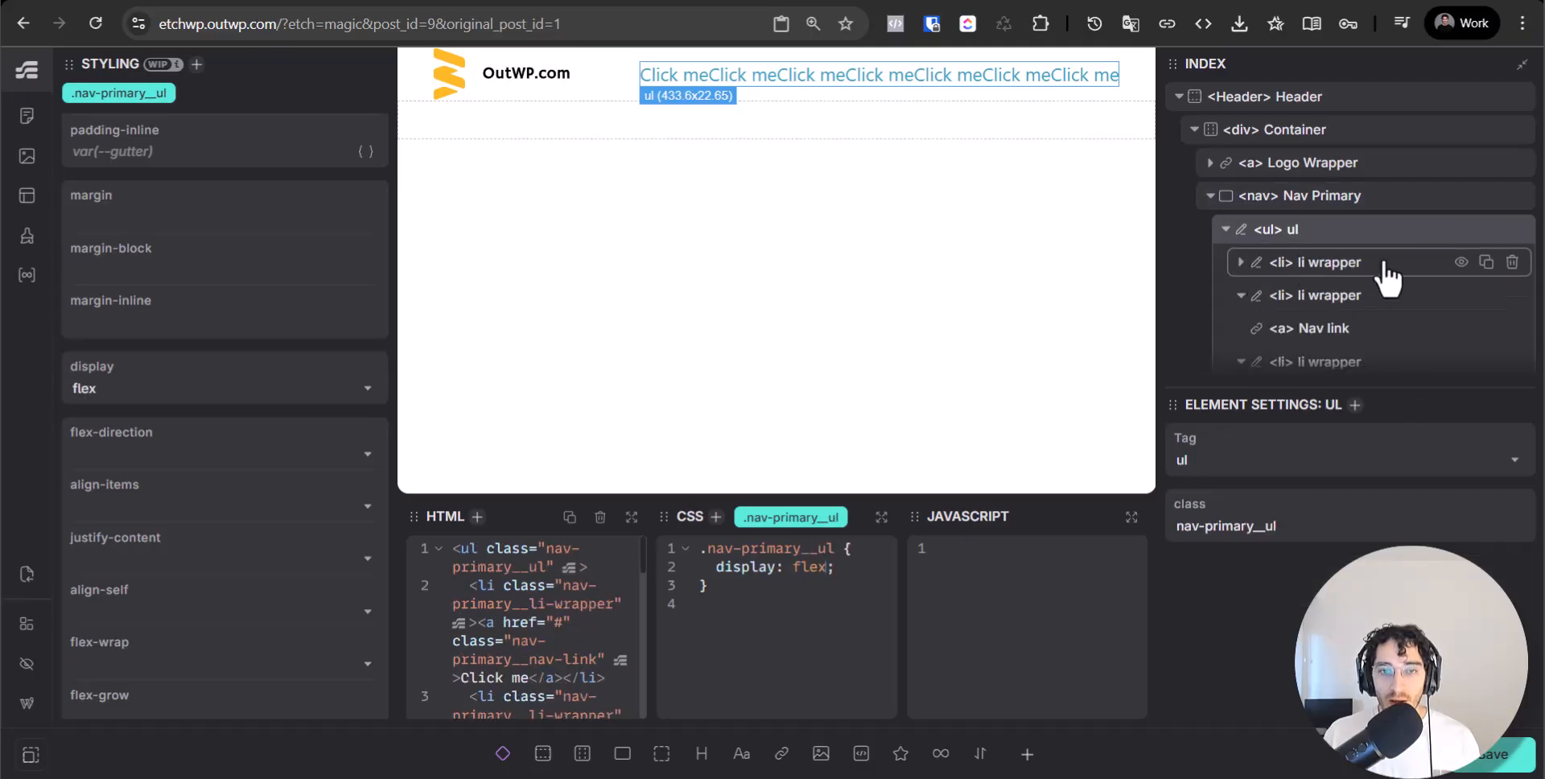
pyautogui.scroll(-2, 1373, 338)
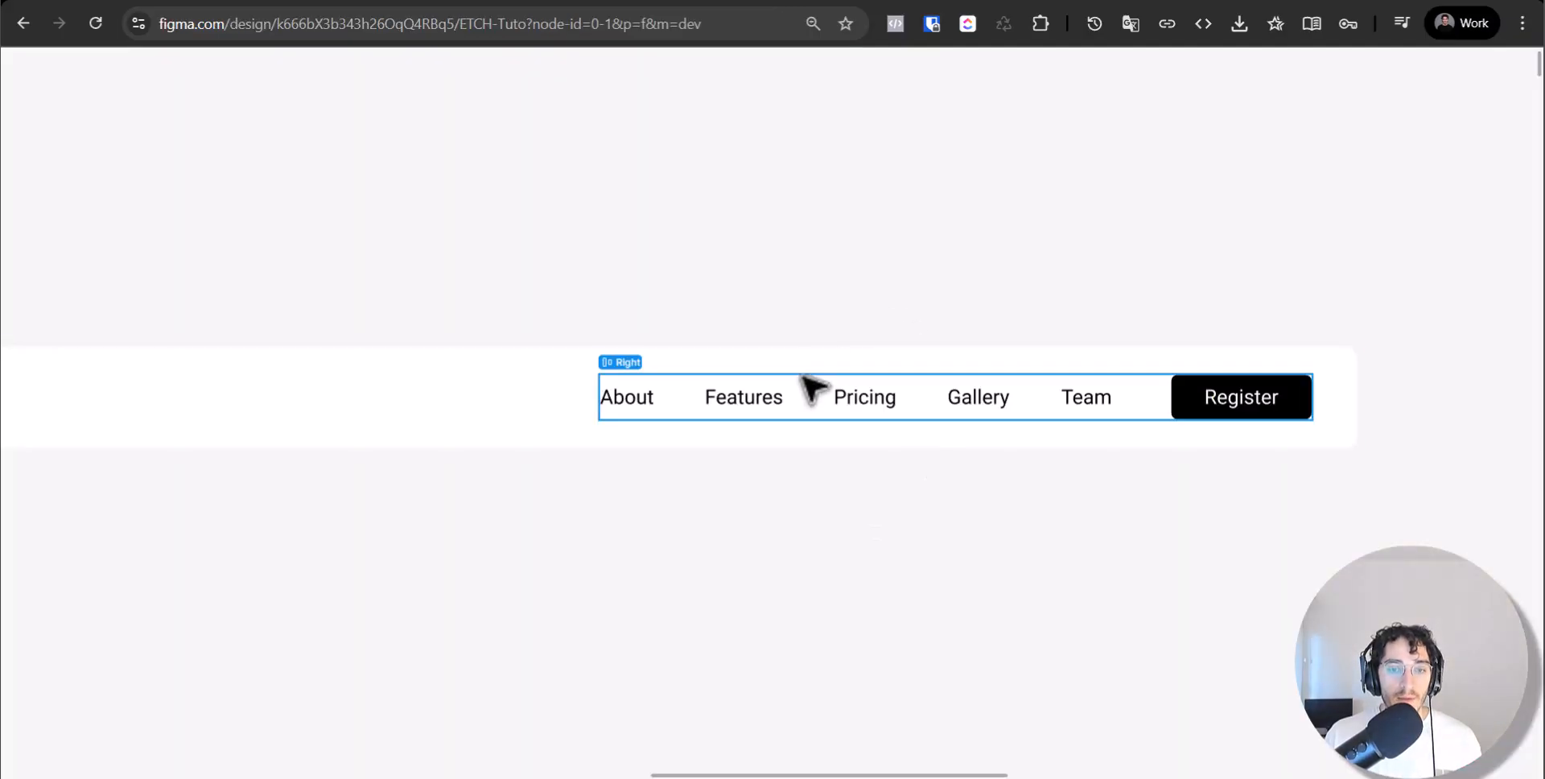
pyautogui.scroll(5, 800, 386)
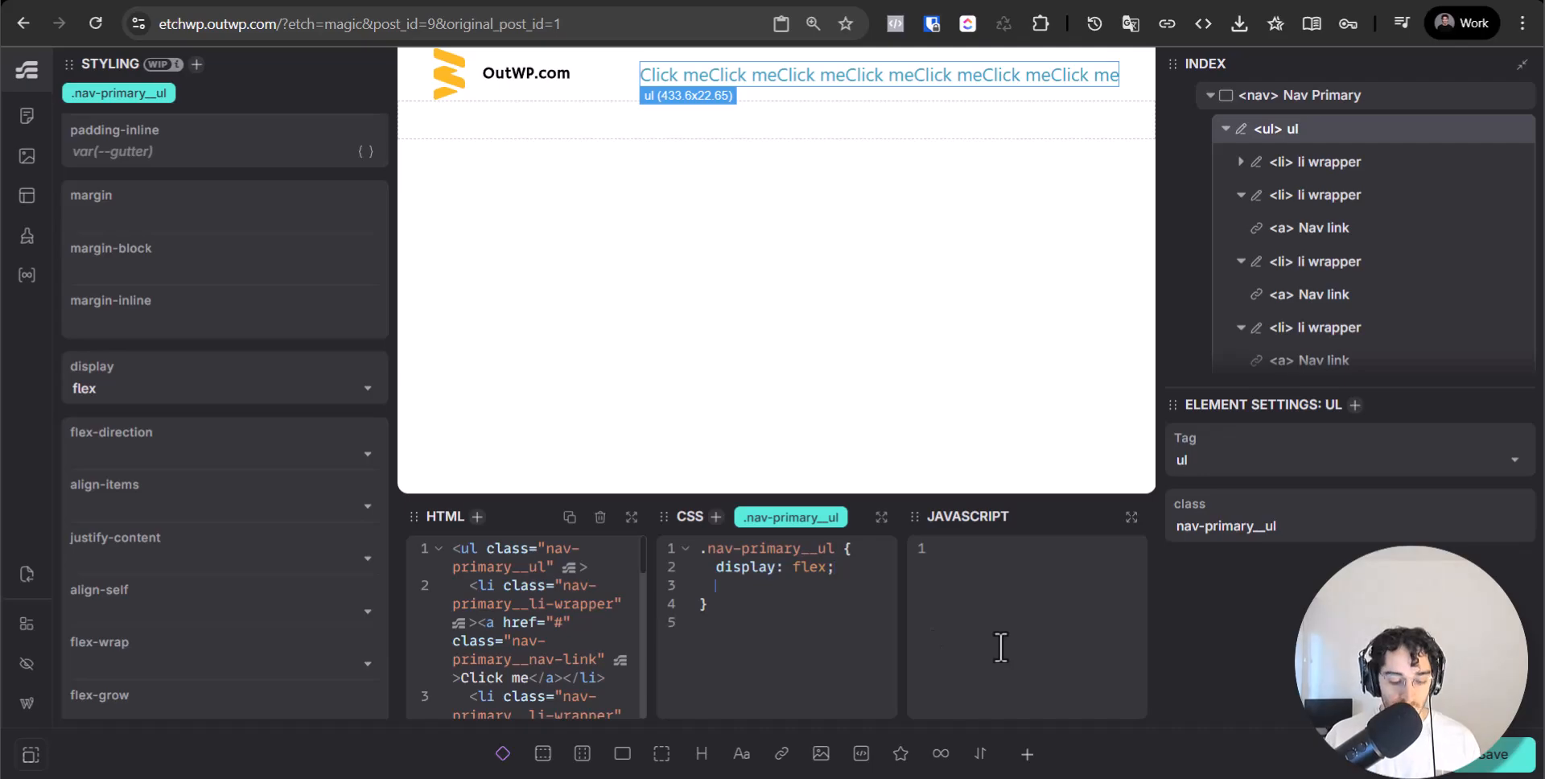
pyautogui.write('ap: ')
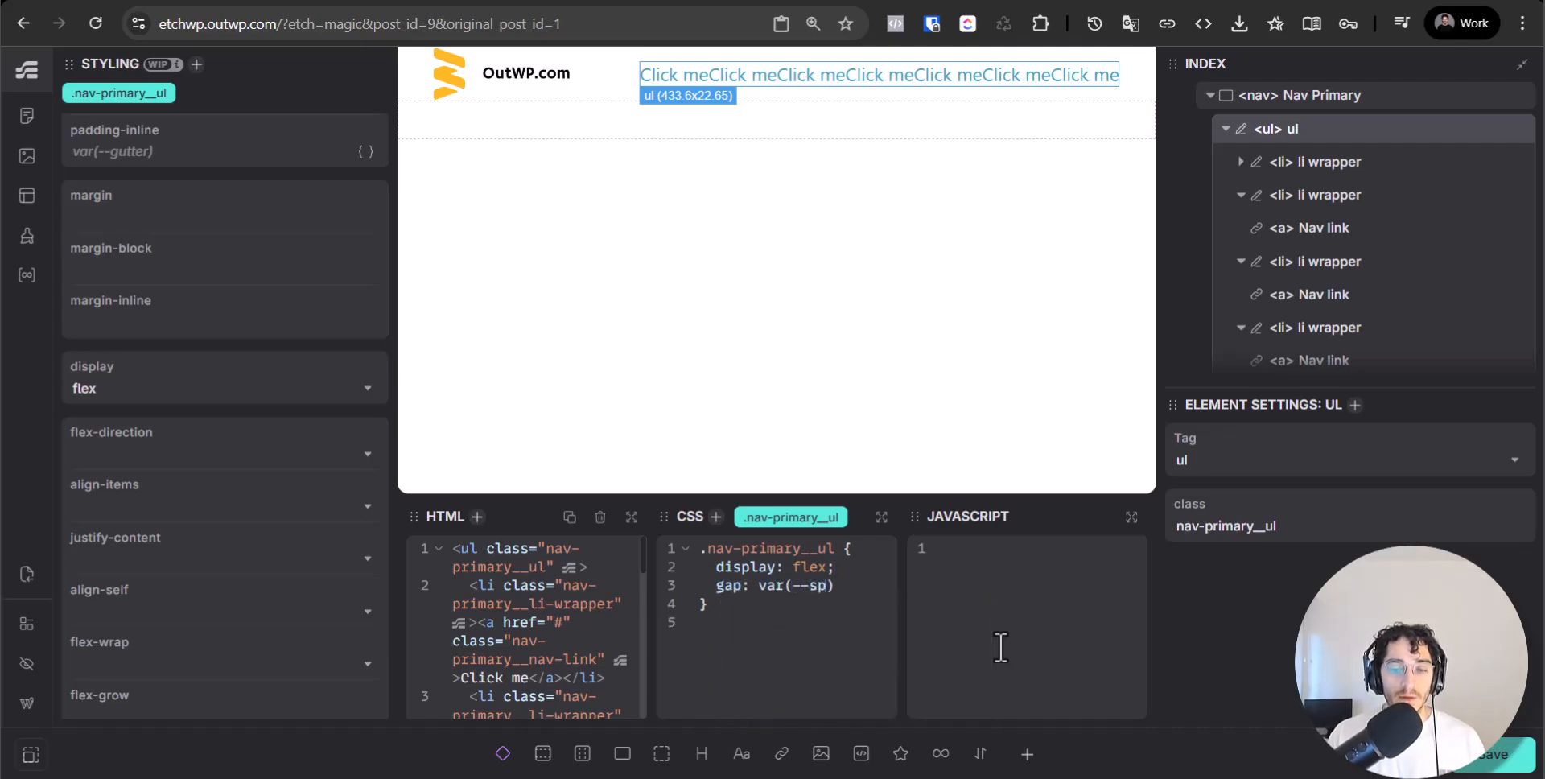
pyautogui.write('var(--space-m')
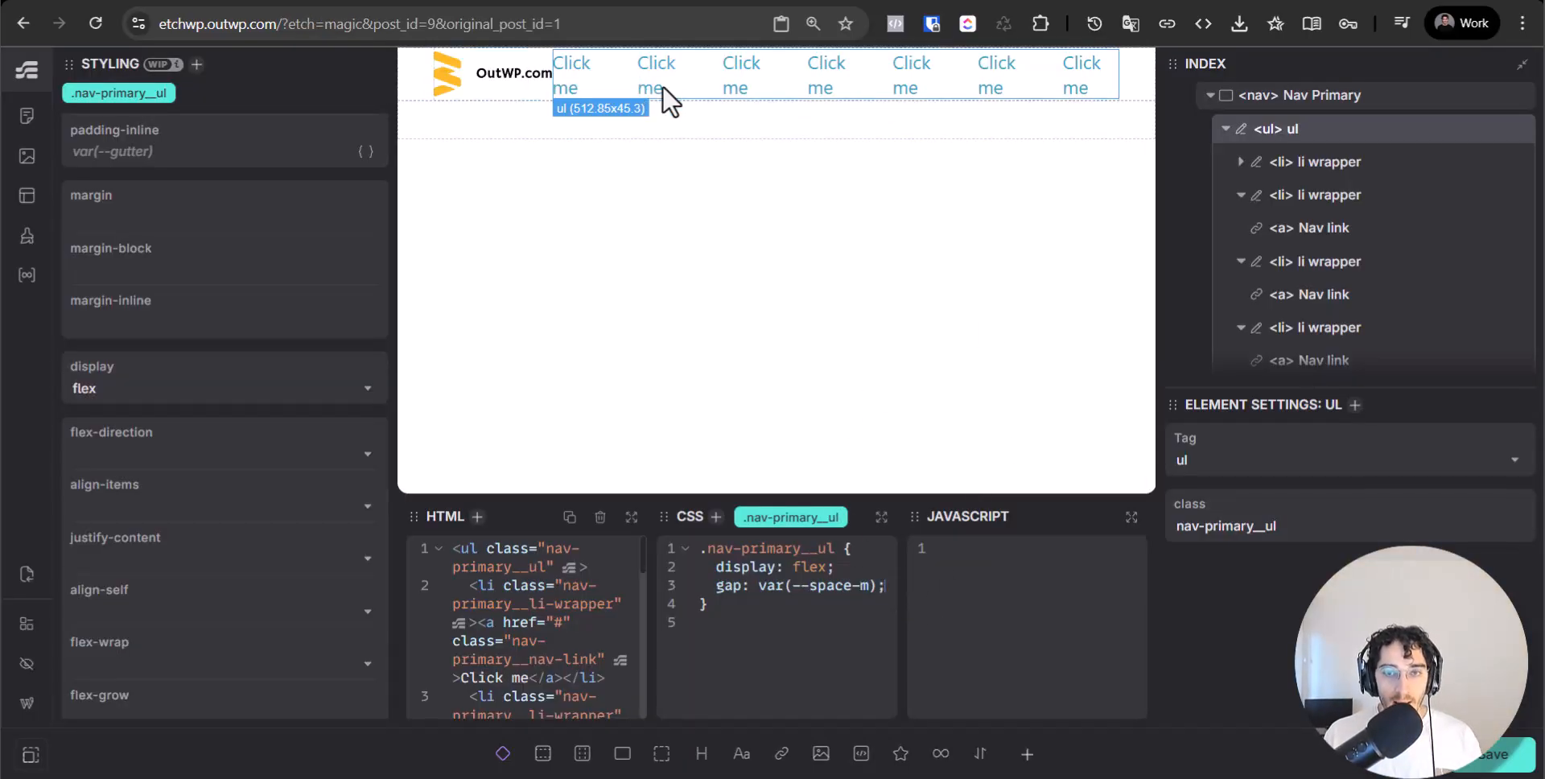
pyautogui.hotkey('ctrl', '-')
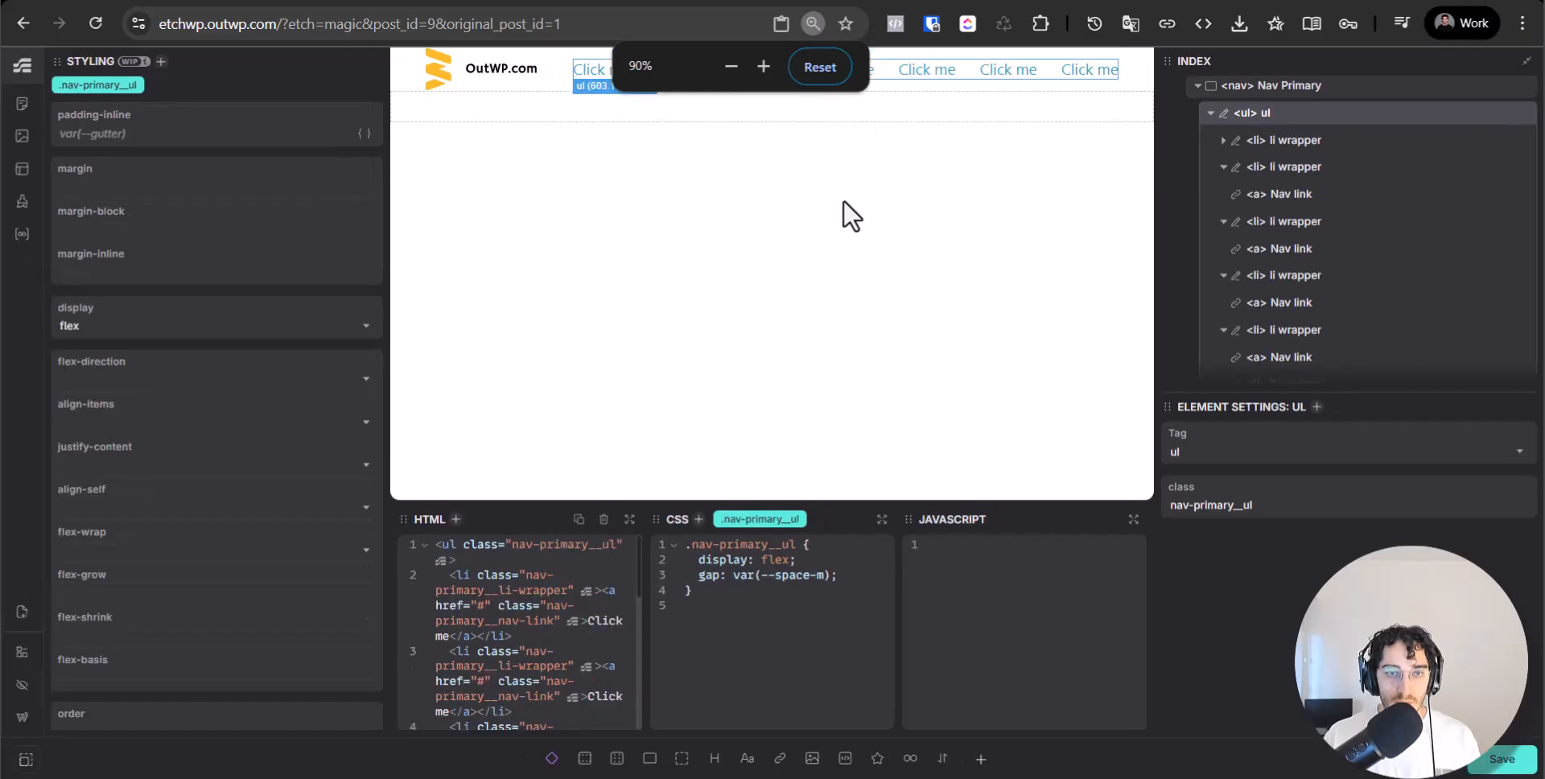
# Check the menu labels in Figma and set the first nav link's content to About and its href to /about/.
pyautogui.hotkey('ctrl', '-')
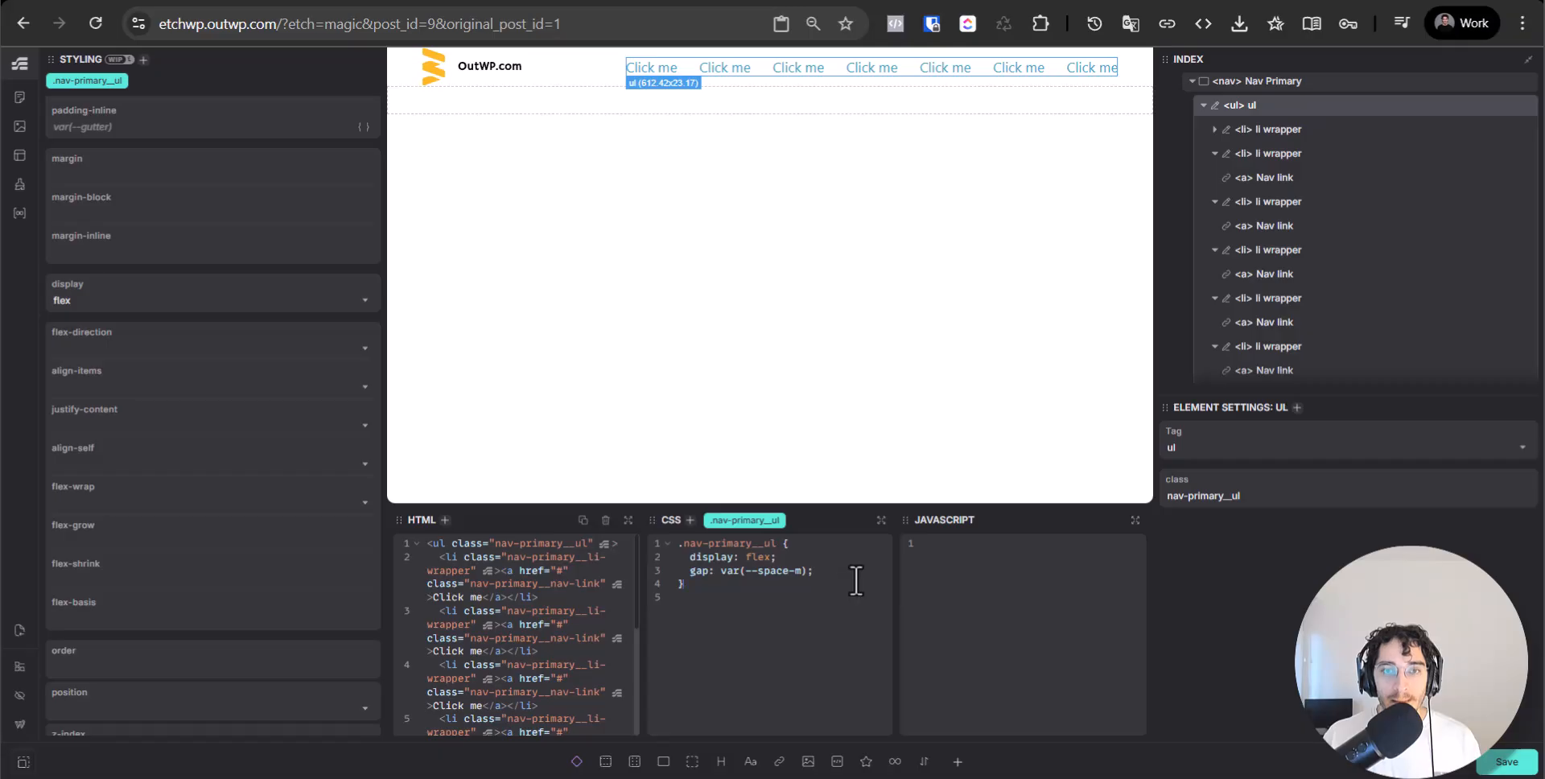
pyautogui.hotkey('ctrl', 'Tab')
pyautogui.click(448, 379)
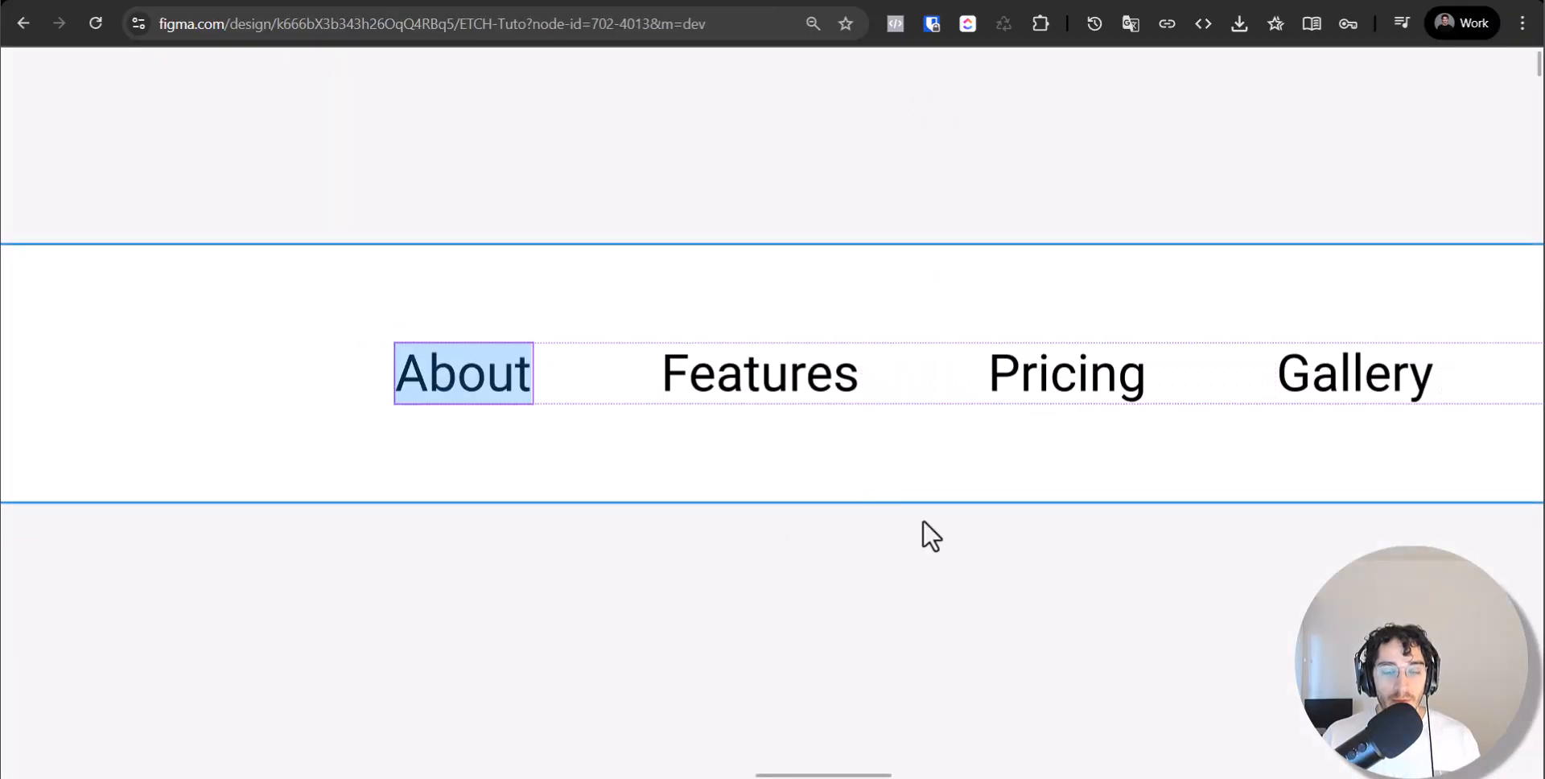
pyautogui.hotkey('ctrl', 'Tab')
pyautogui.hotkey('ctrl', 'Tab')
pyautogui.click(661, 68)
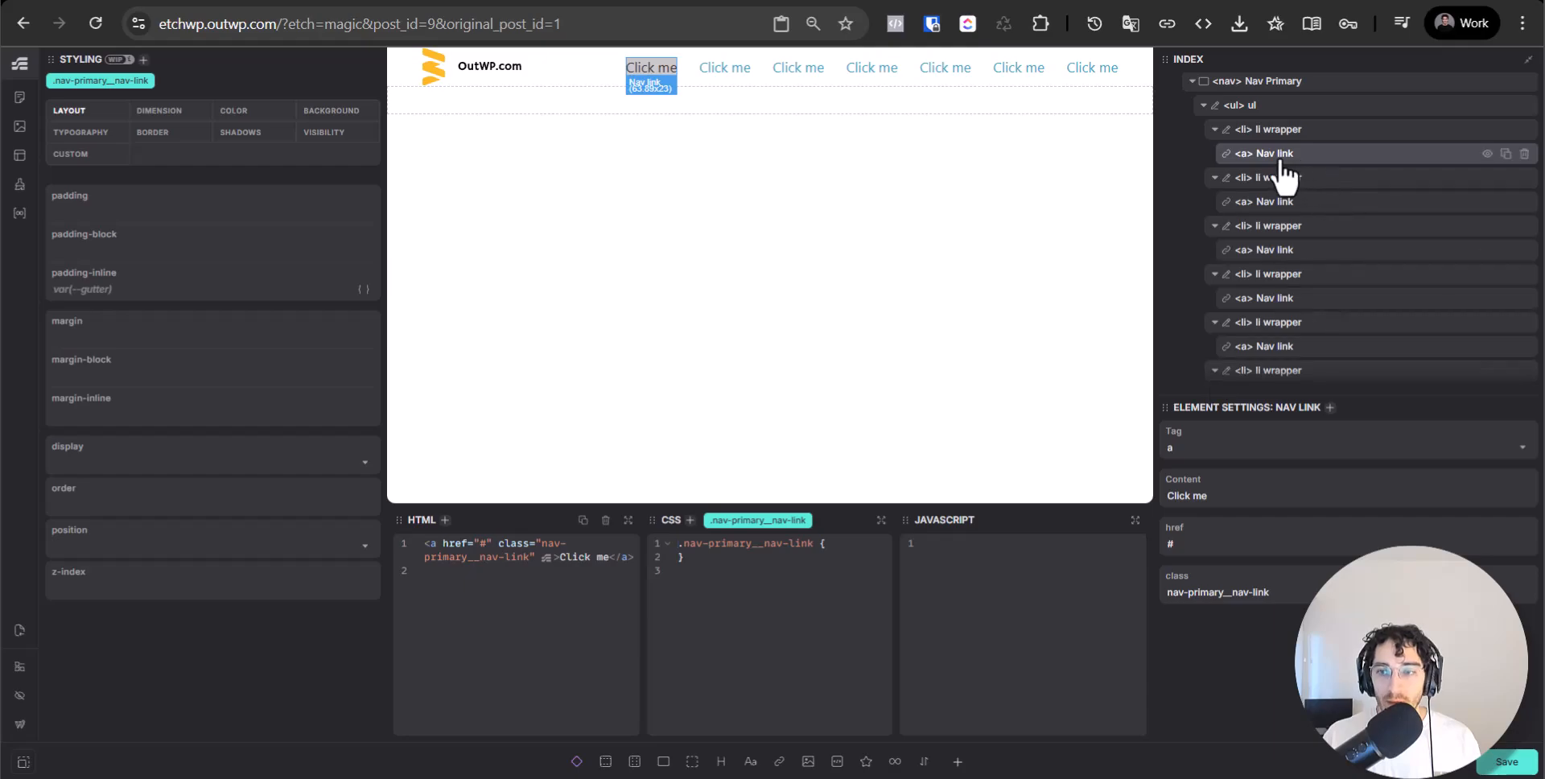
pyautogui.tripleClick(1268, 494)
pyautogui.write('About')
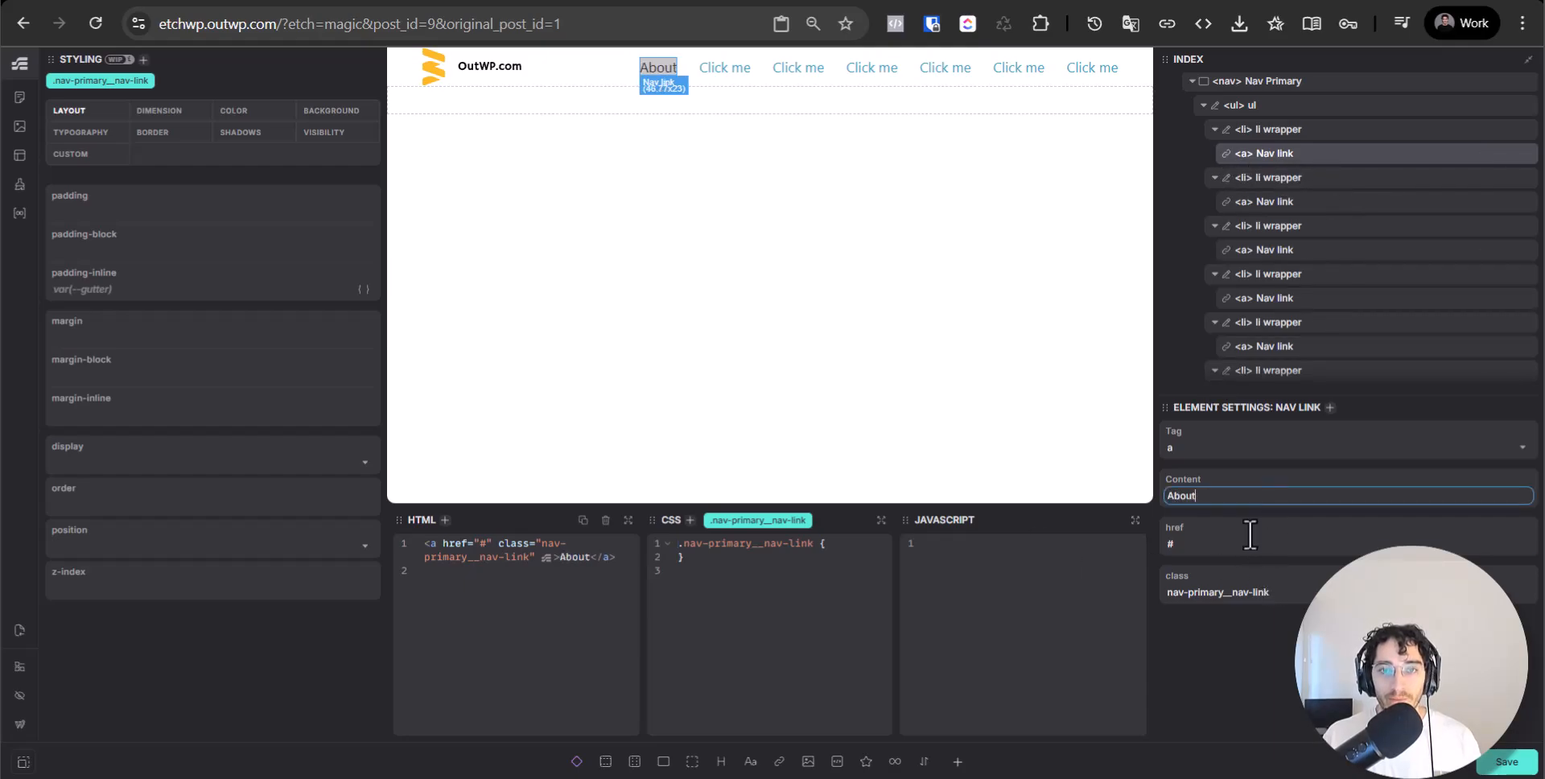
pyautogui.click(1250, 540)
pyautogui.write('about')
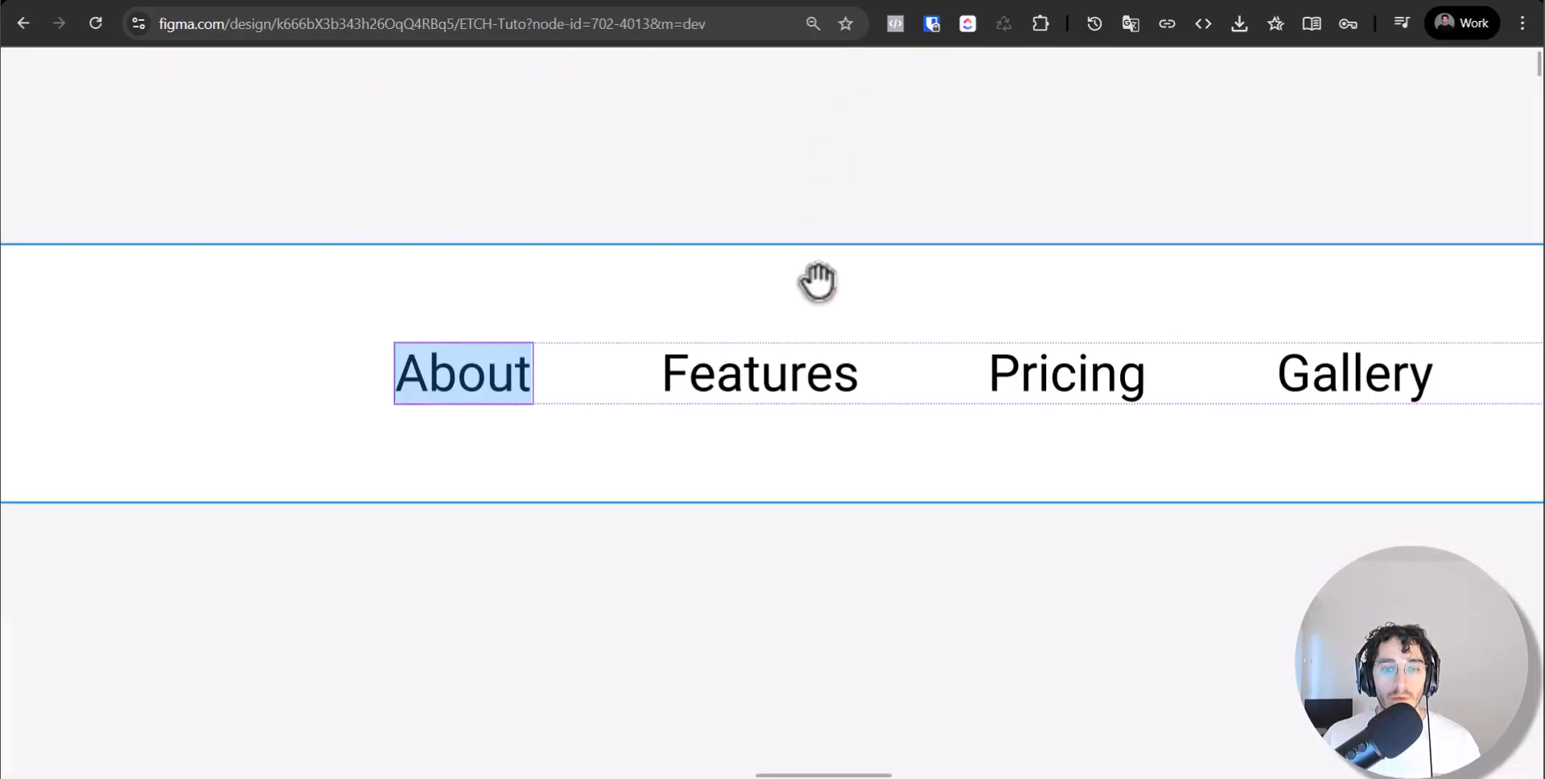
# Set the content of the second to fifth nav links to Features, Pricing, Gallery and Team, following the Figma menu.
pyautogui.click(741, 389)
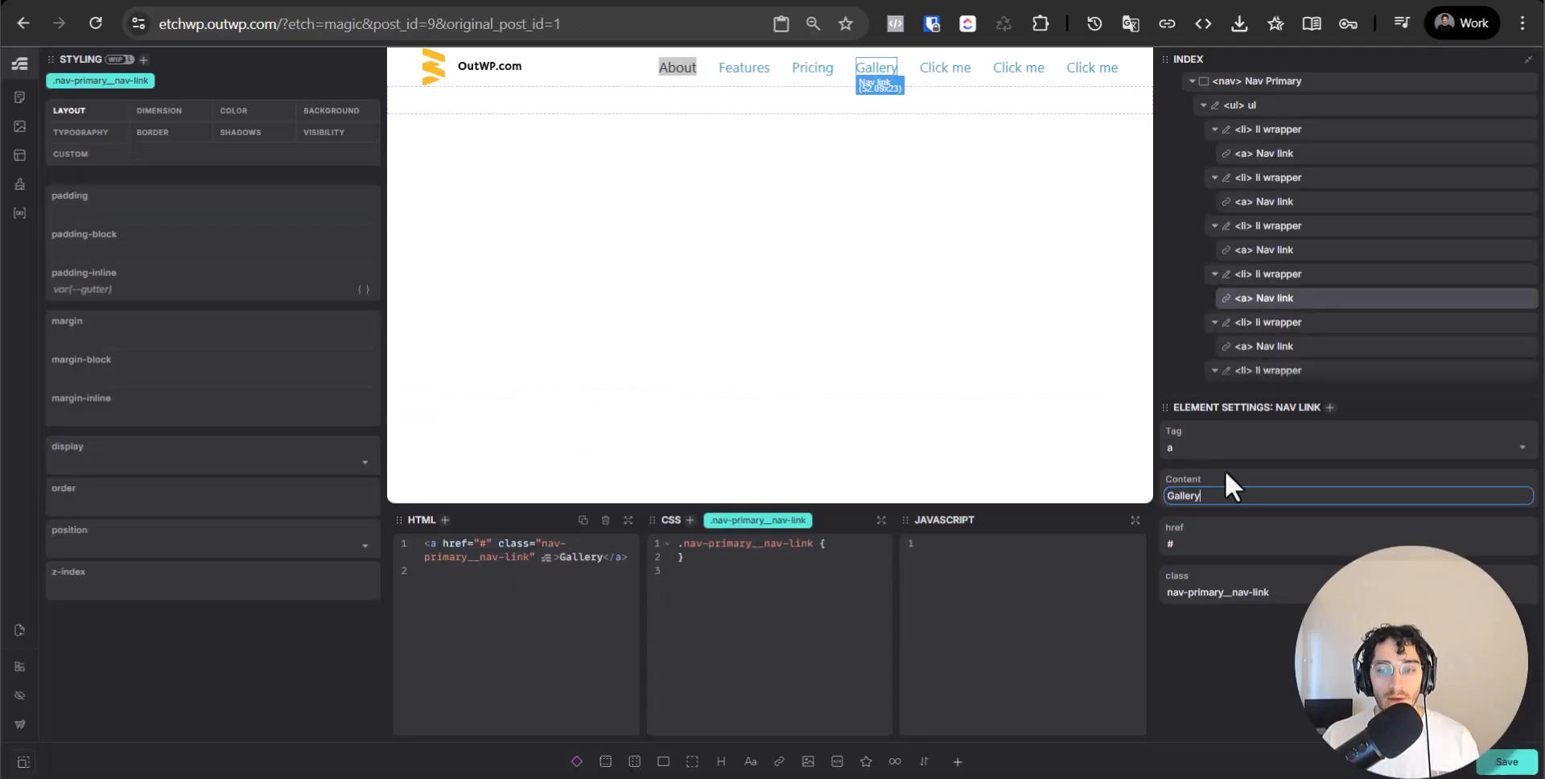
pyautogui.click(1268, 348)
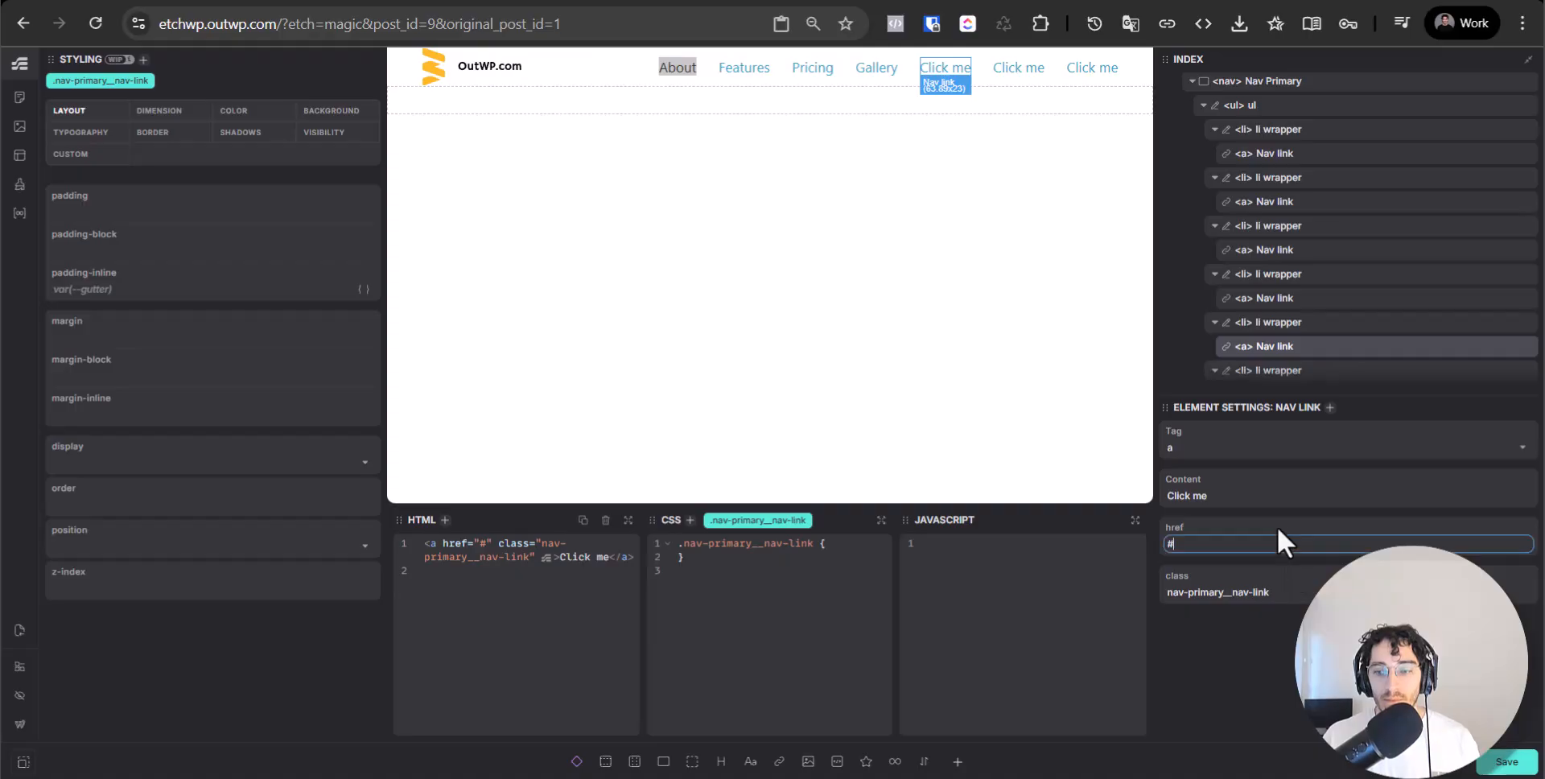
pyautogui.tripleClick(1269, 497)
pyautogui.write('Team')
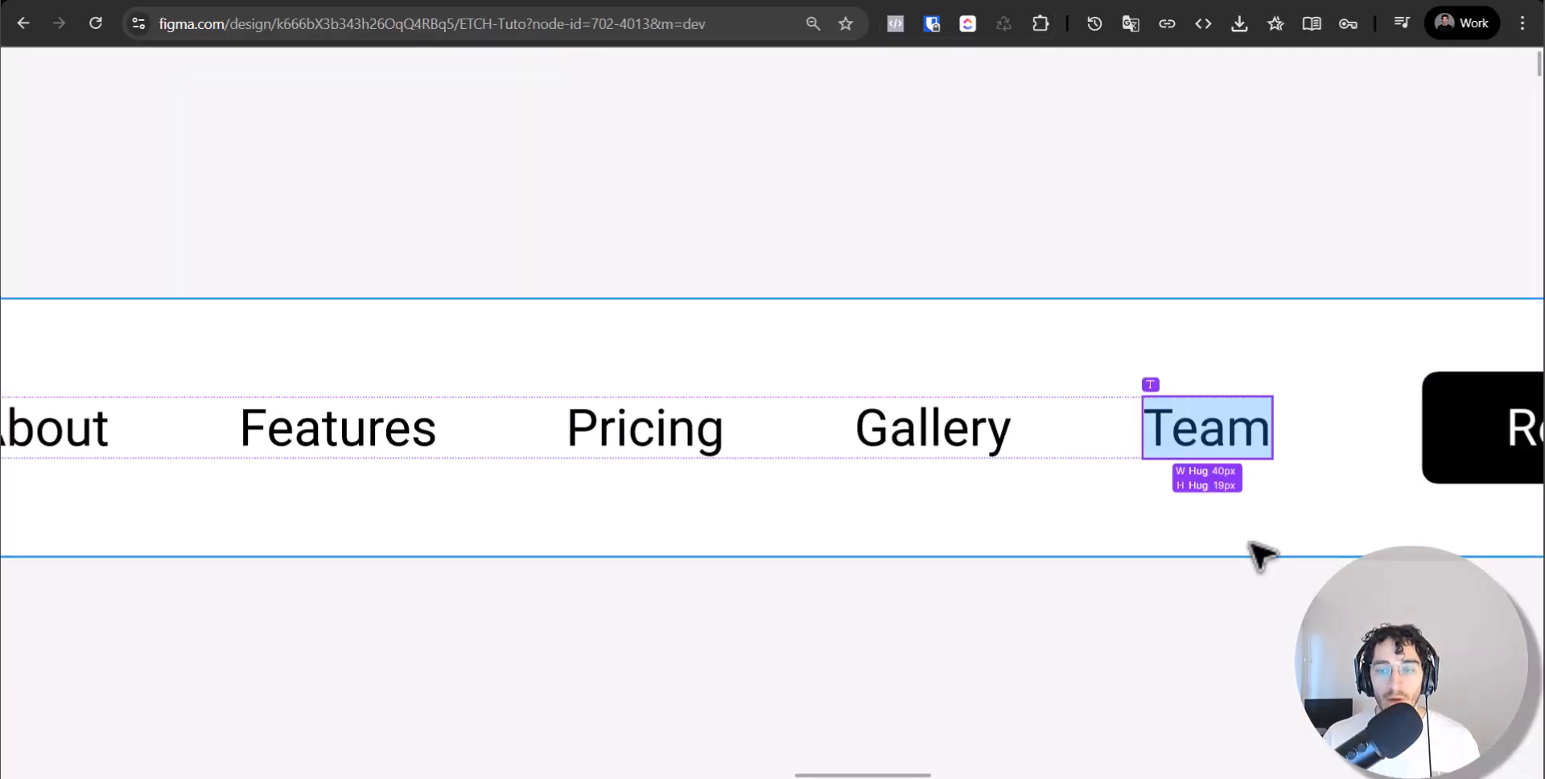
pyautogui.hscroll(5, 1263, 552)
pyautogui.click(1151, 515)
pyautogui.doubleClick(1161, 511)
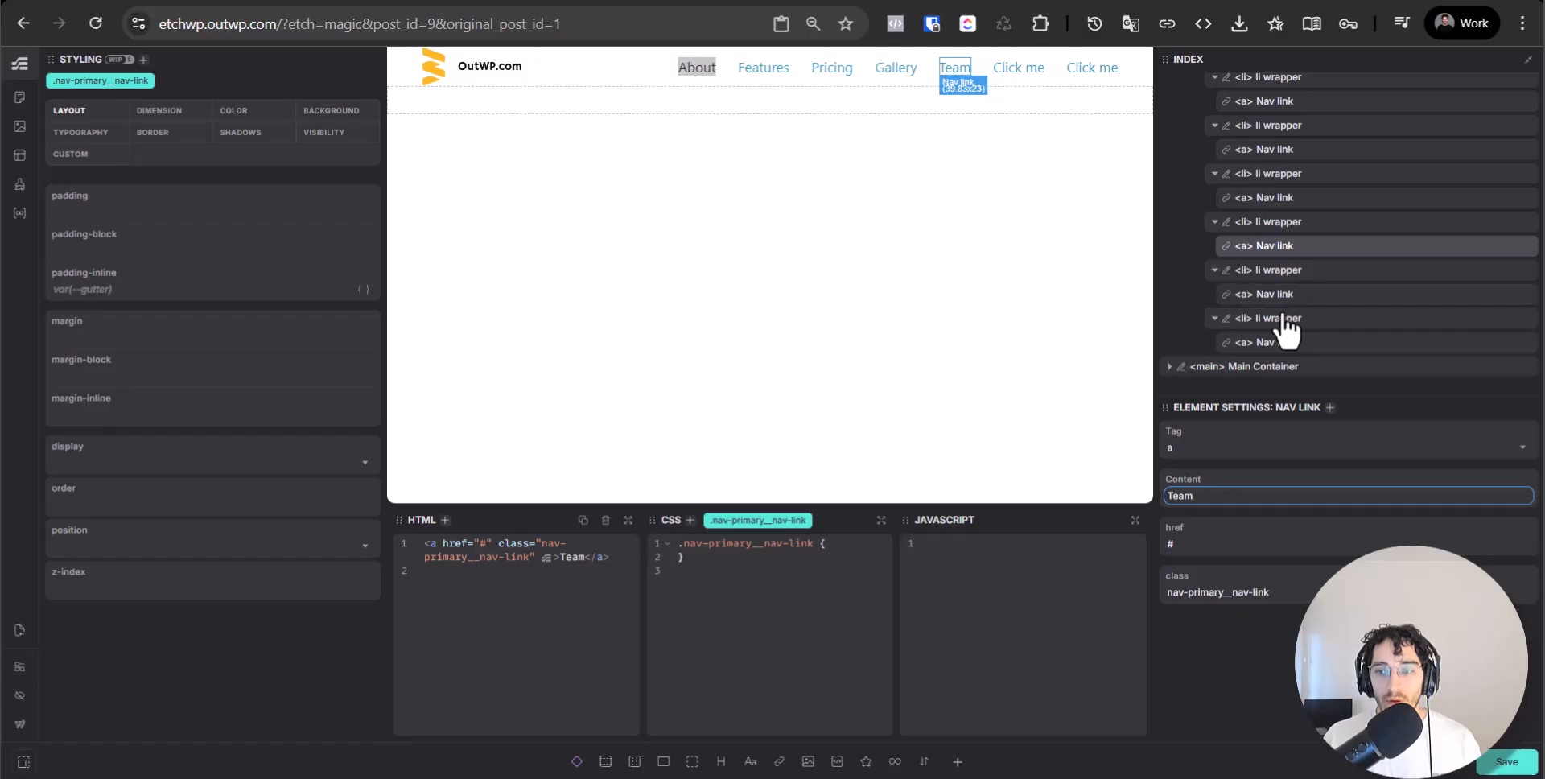
# Add the class btn--primary to the last nav link and save the template.
pyautogui.click(1279, 320)
pyautogui.click(1283, 342)
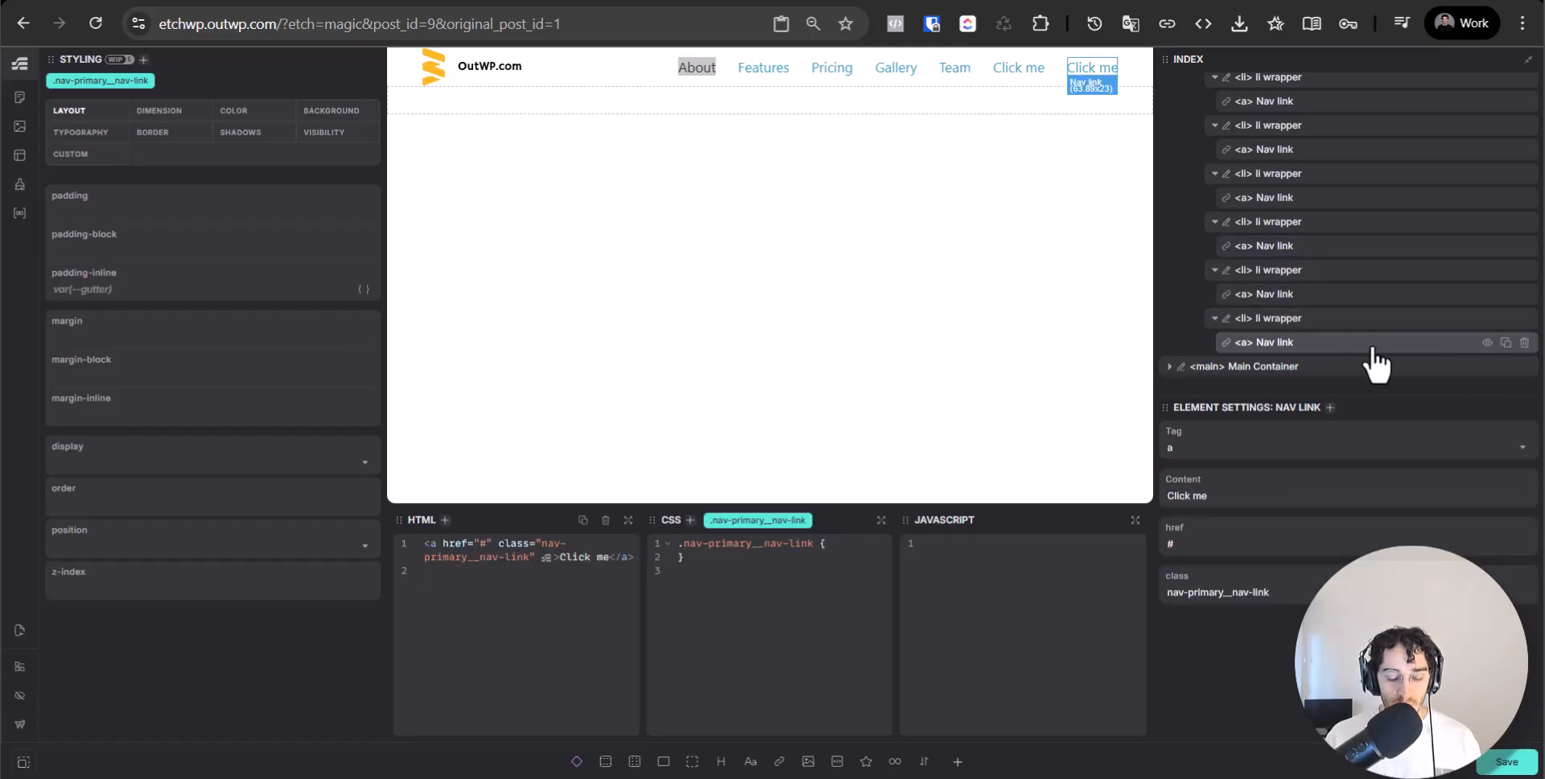
pyautogui.hotkey('ctrl', 'Return')
pyautogui.write('.p')
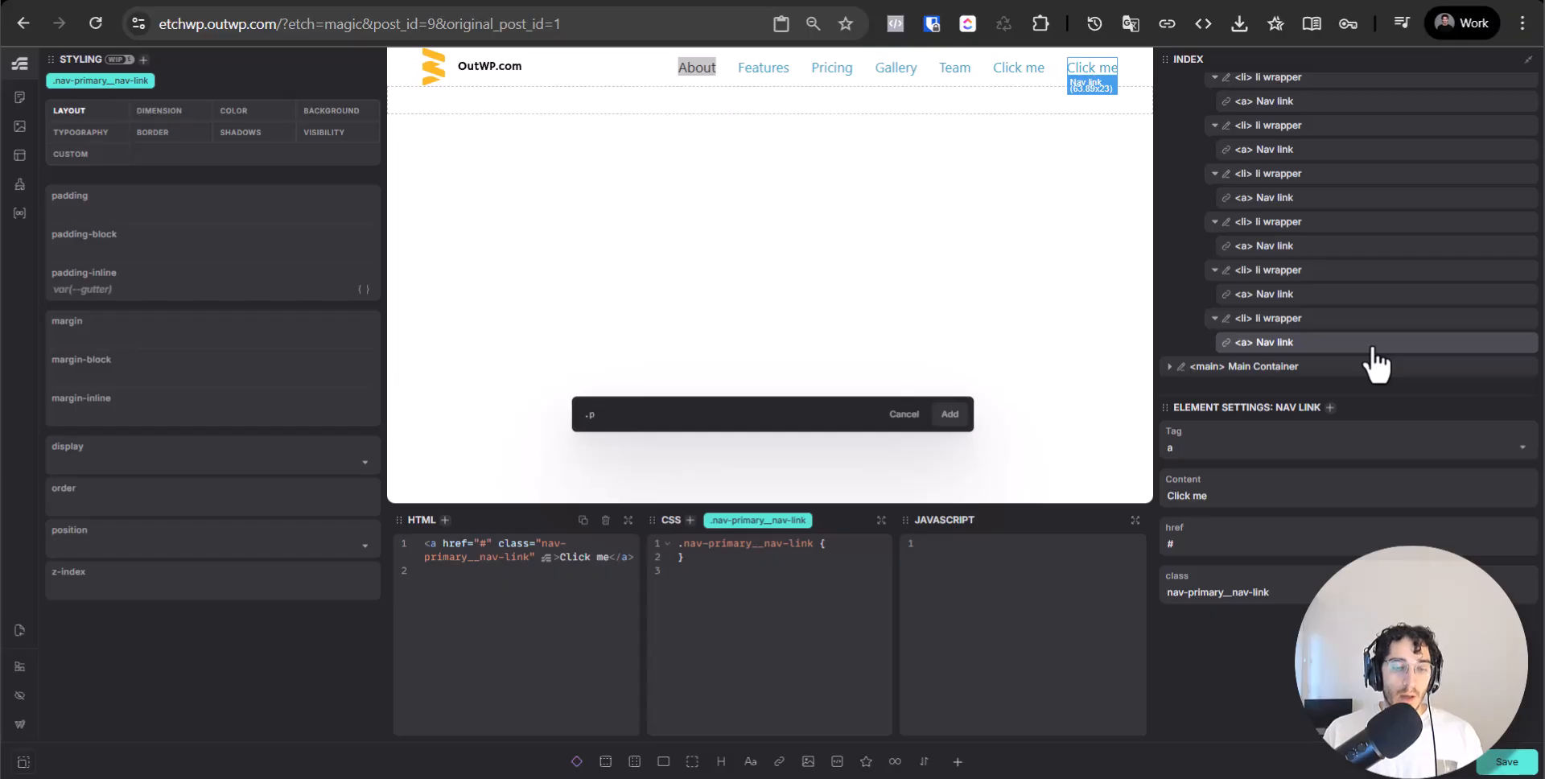
pyautogui.write('tn--primary')
pyautogui.press('Return')
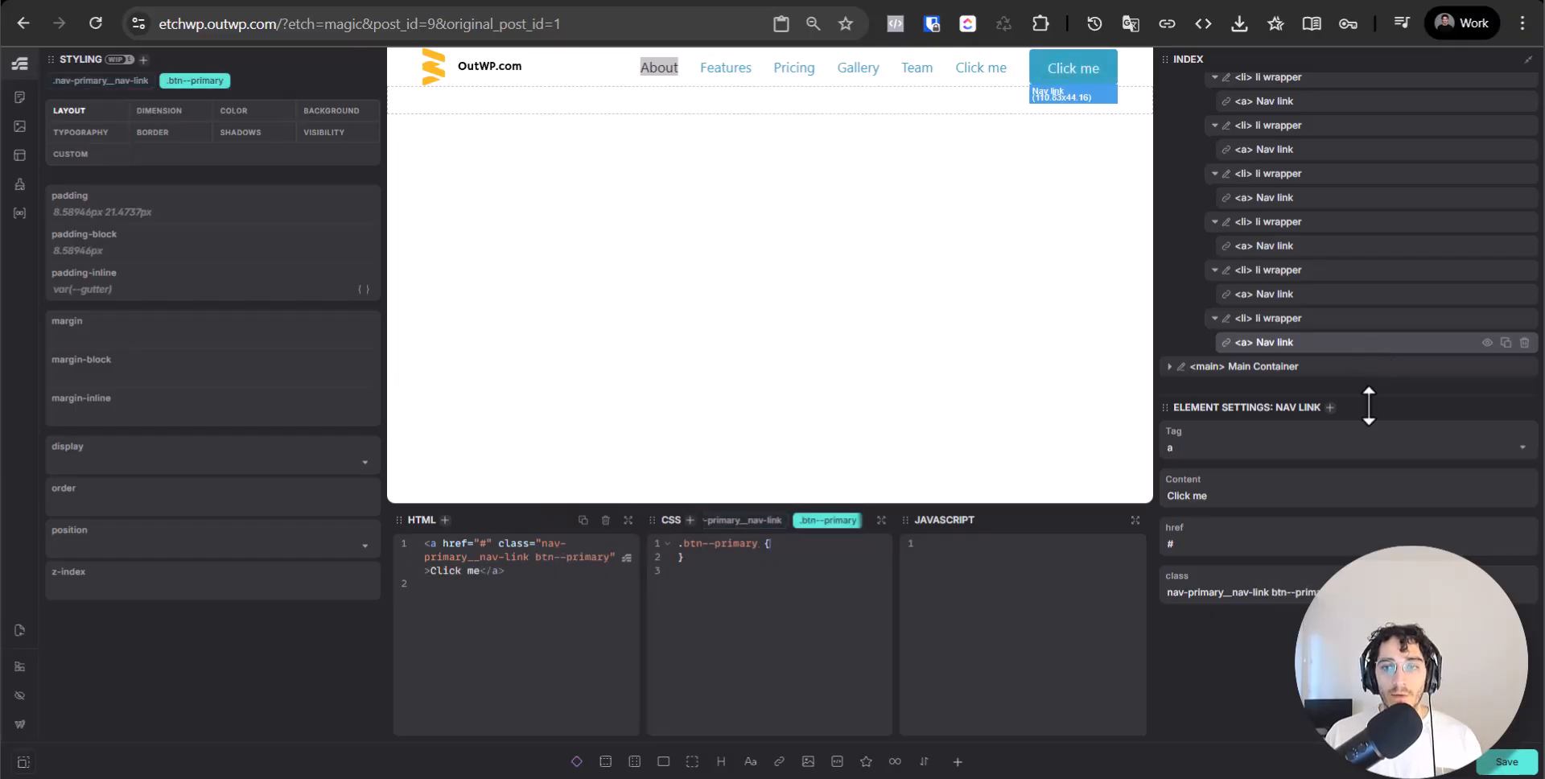
pyautogui.click(1518, 760)
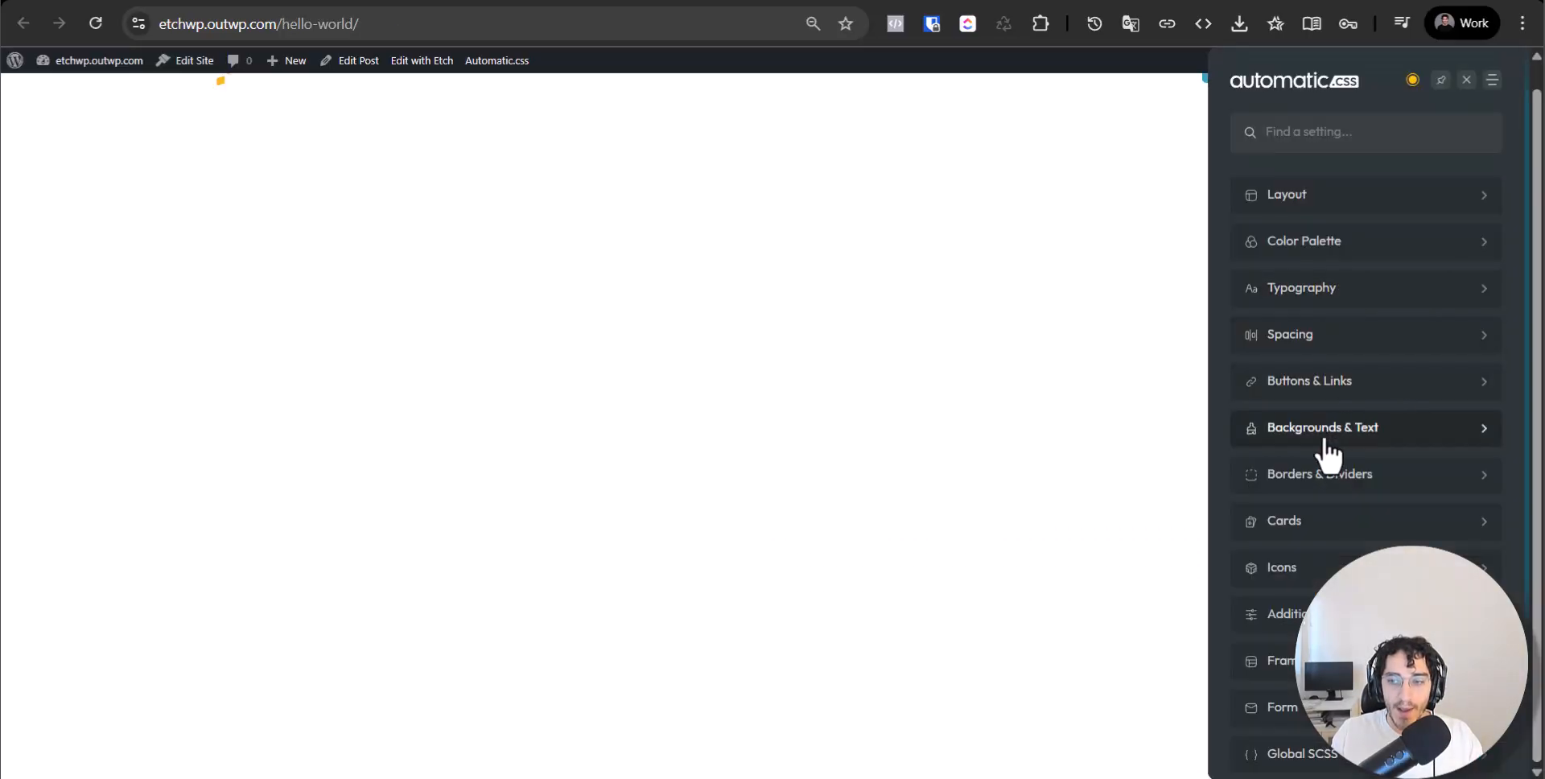
# Check the Register button in Figma, enable the Neutral Button and its Light/Dark Variants in Automatic.css, and save the settings.
pyautogui.click(1349, 388)
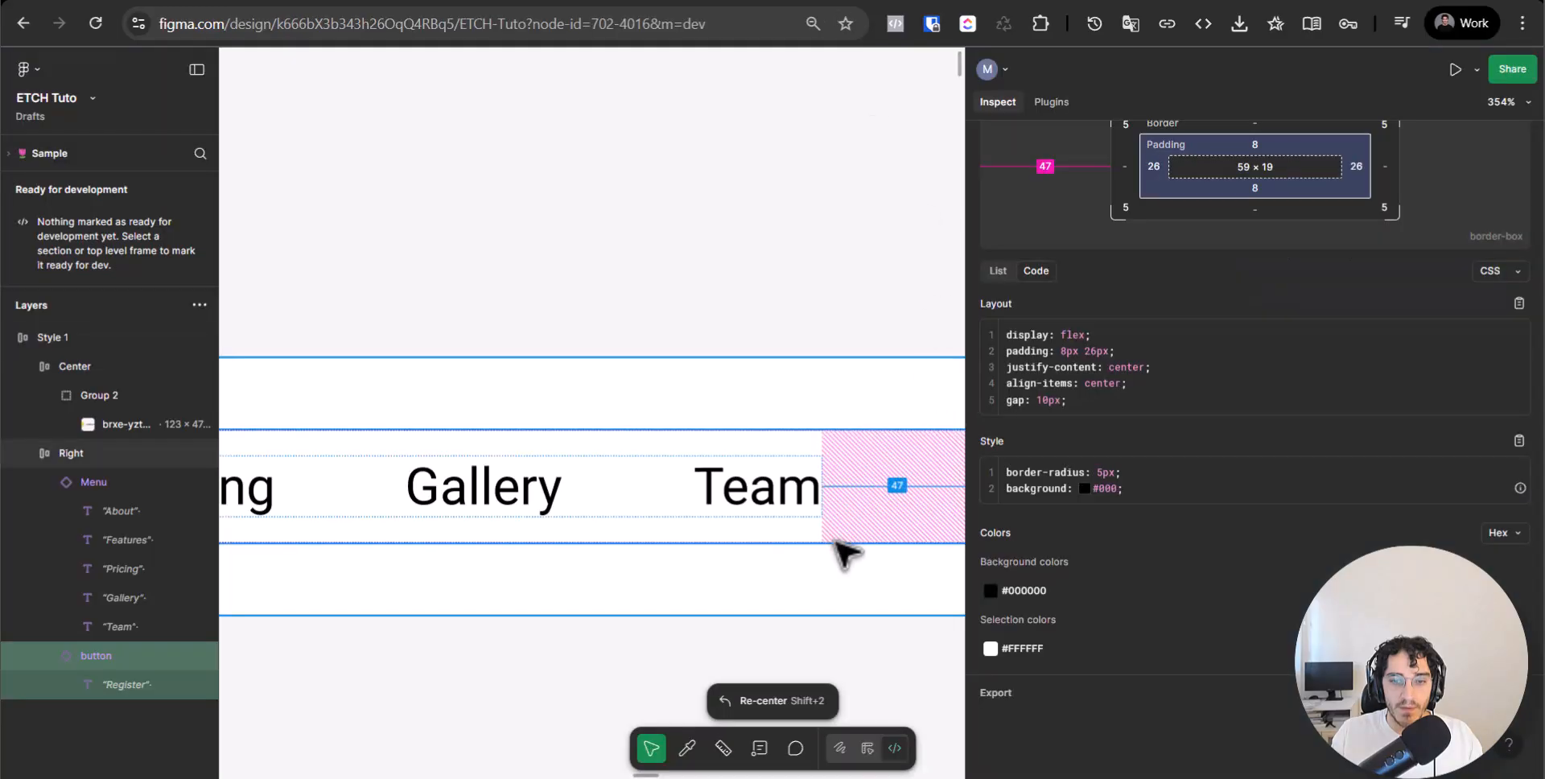
pyautogui.hscroll(5, 842, 545)
pyautogui.click(692, 417)
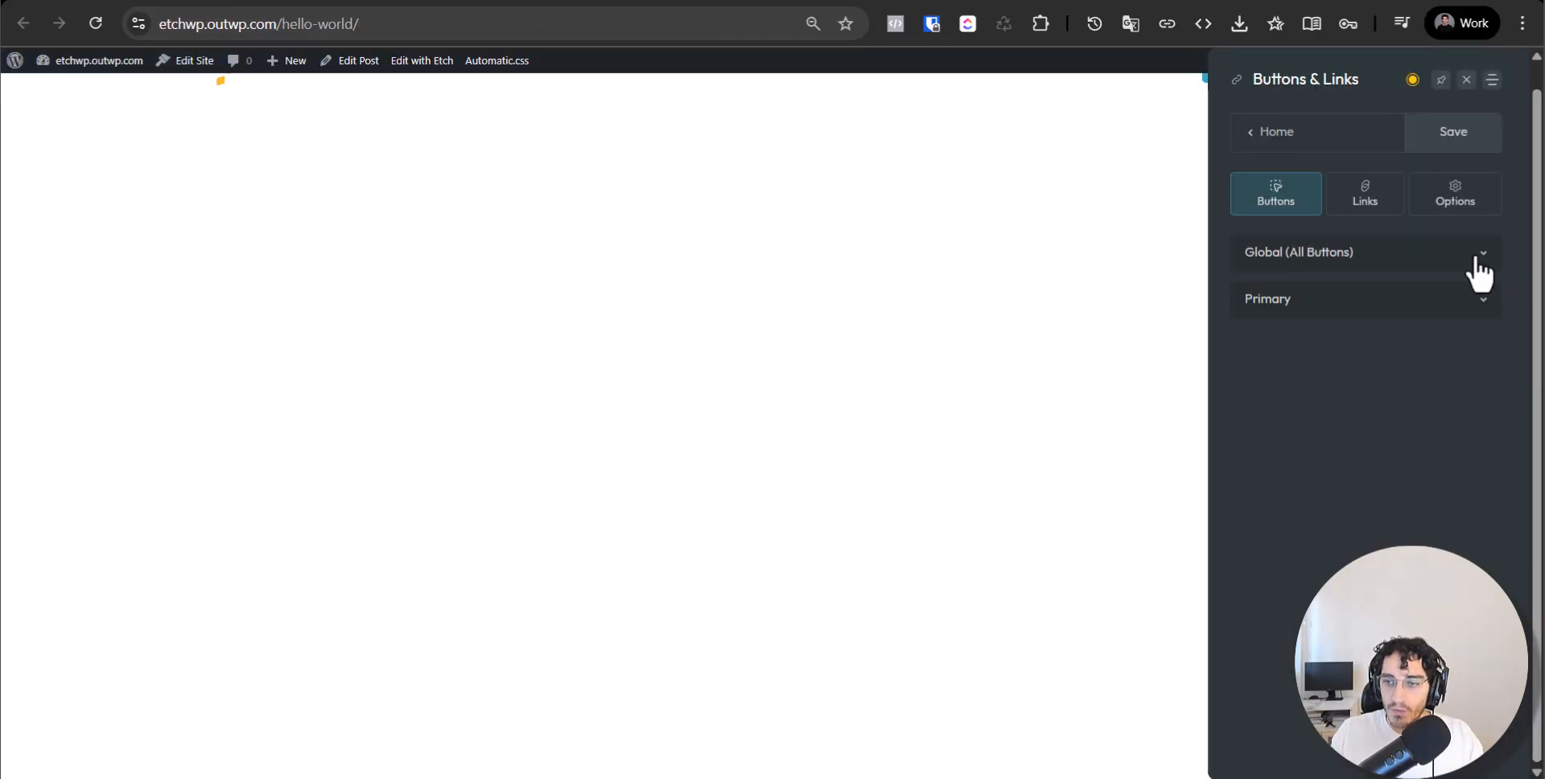
pyautogui.click(1456, 203)
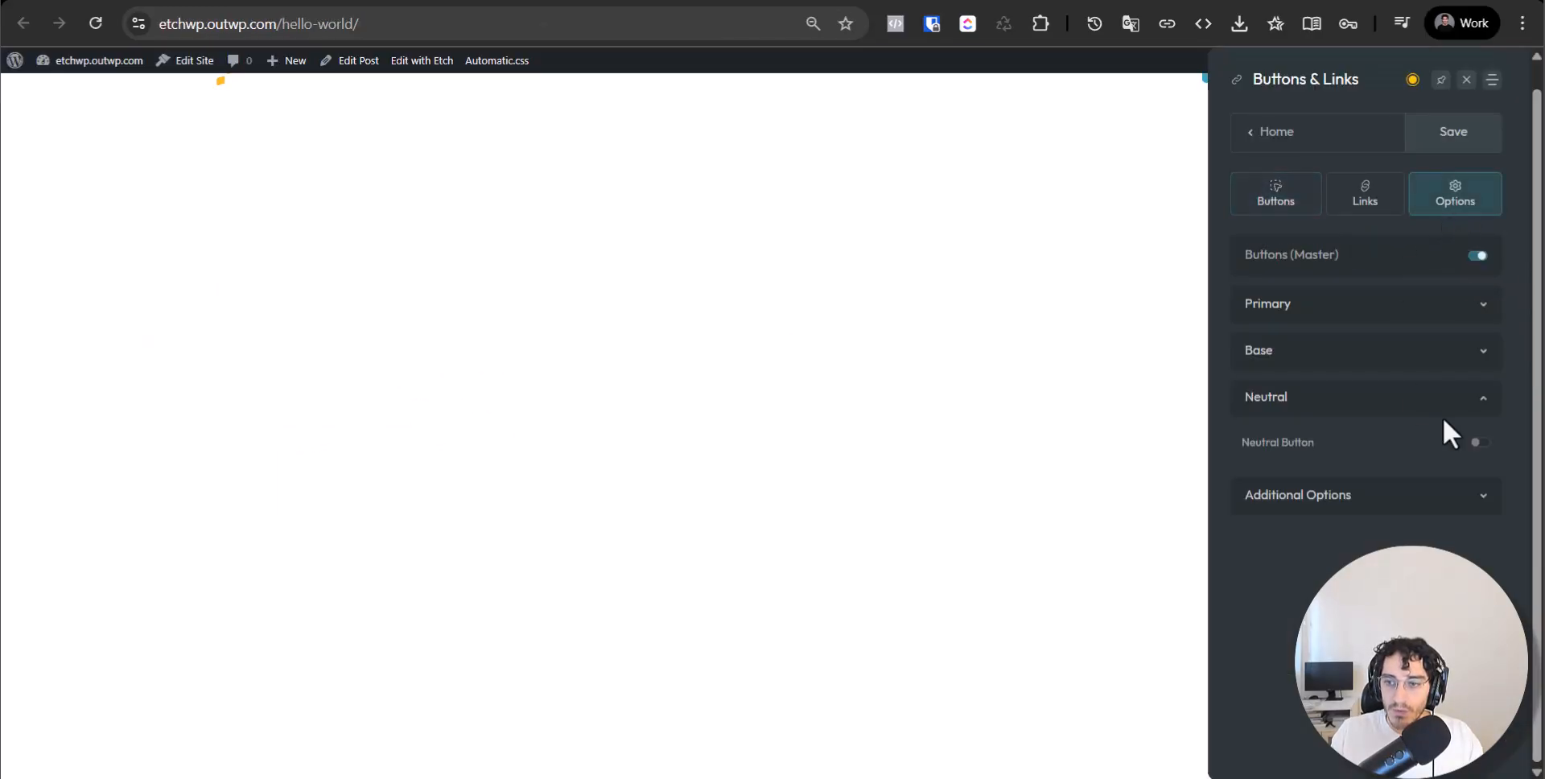
pyautogui.click(1469, 408)
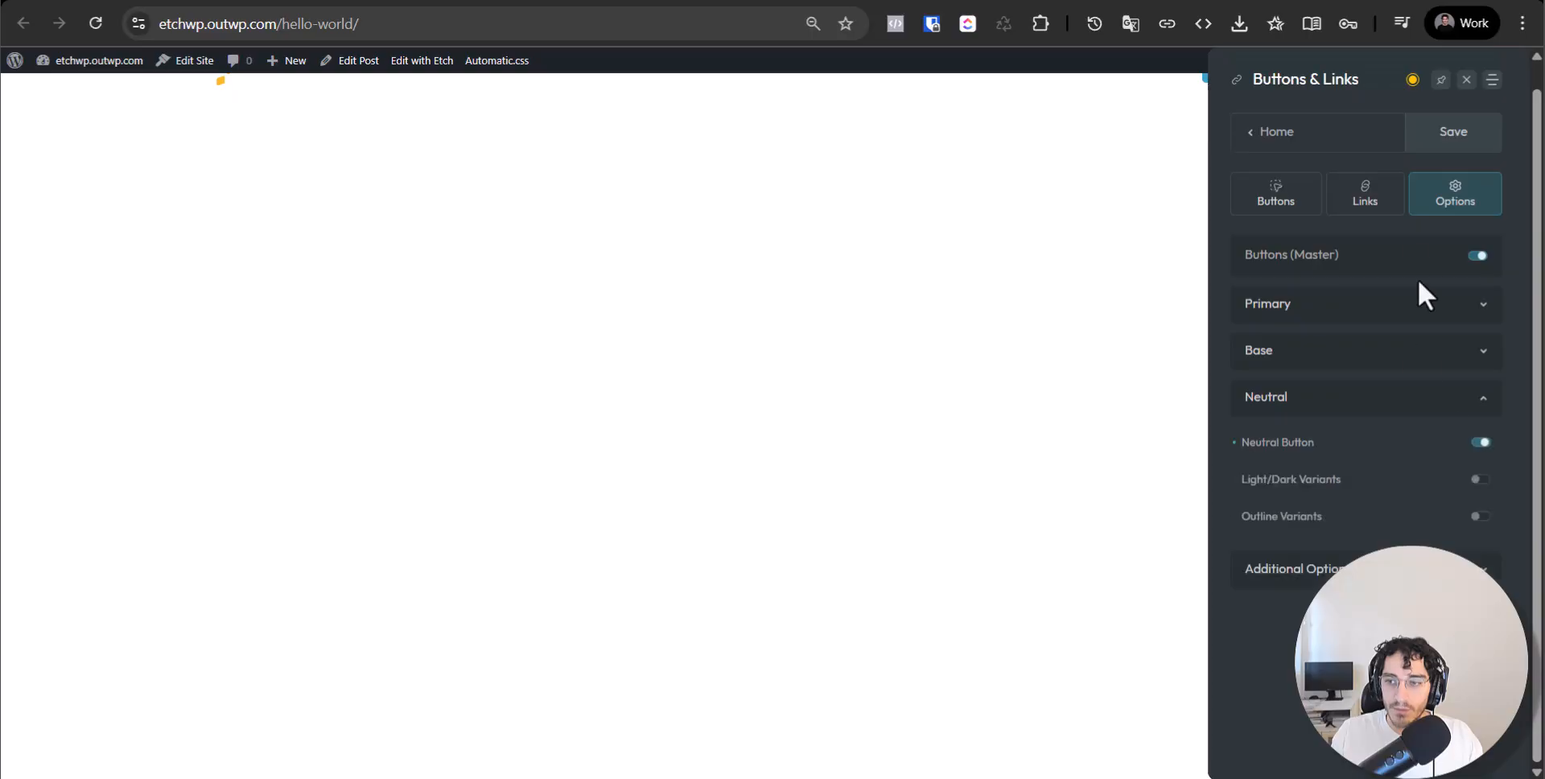
pyautogui.click(1483, 480)
pyautogui.click(1463, 131)
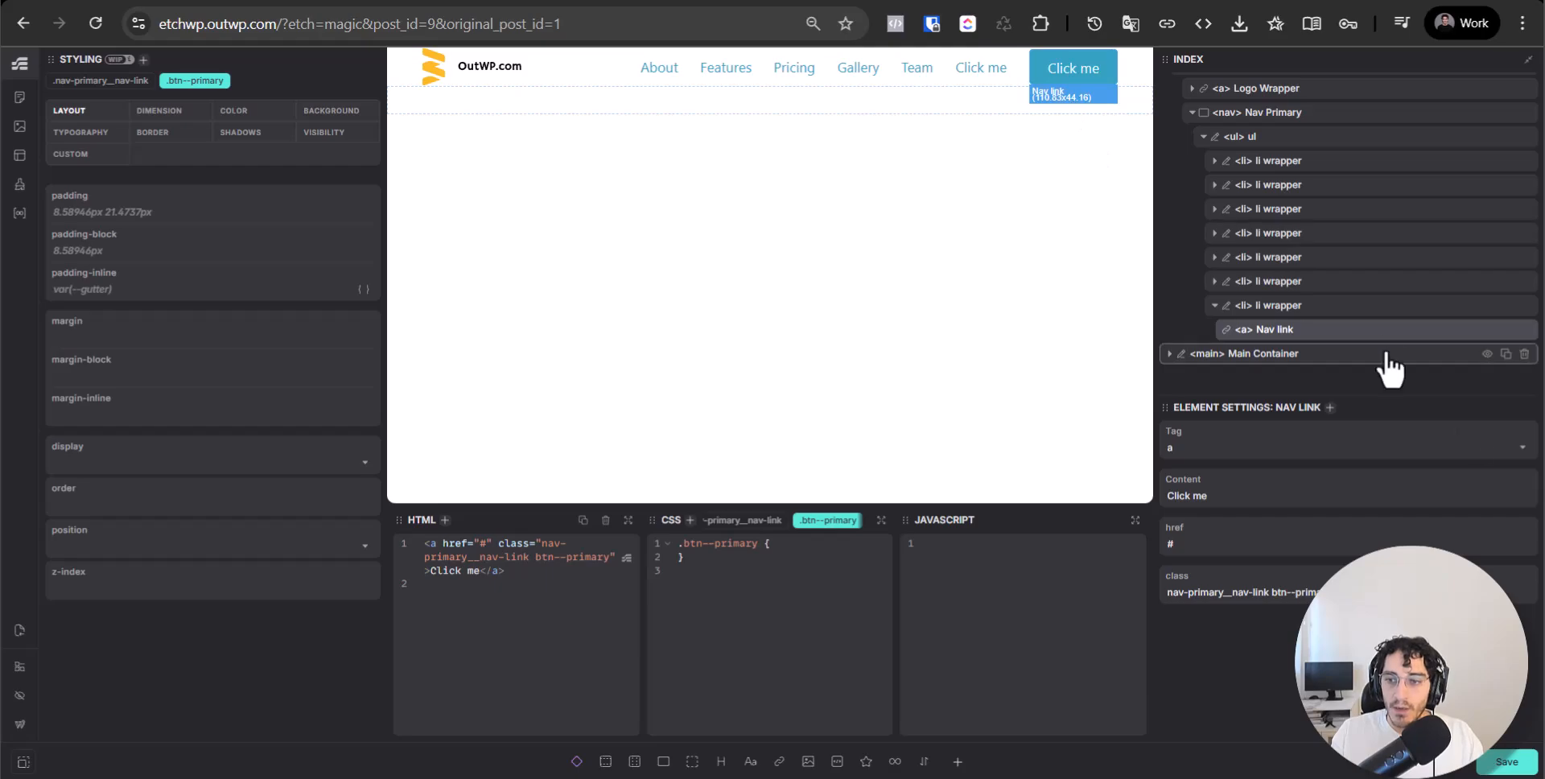
# Replace the last nav link's btn--primary class with btn--neutral and save the template.
pyautogui.hotkey('ctrl', 'Return')
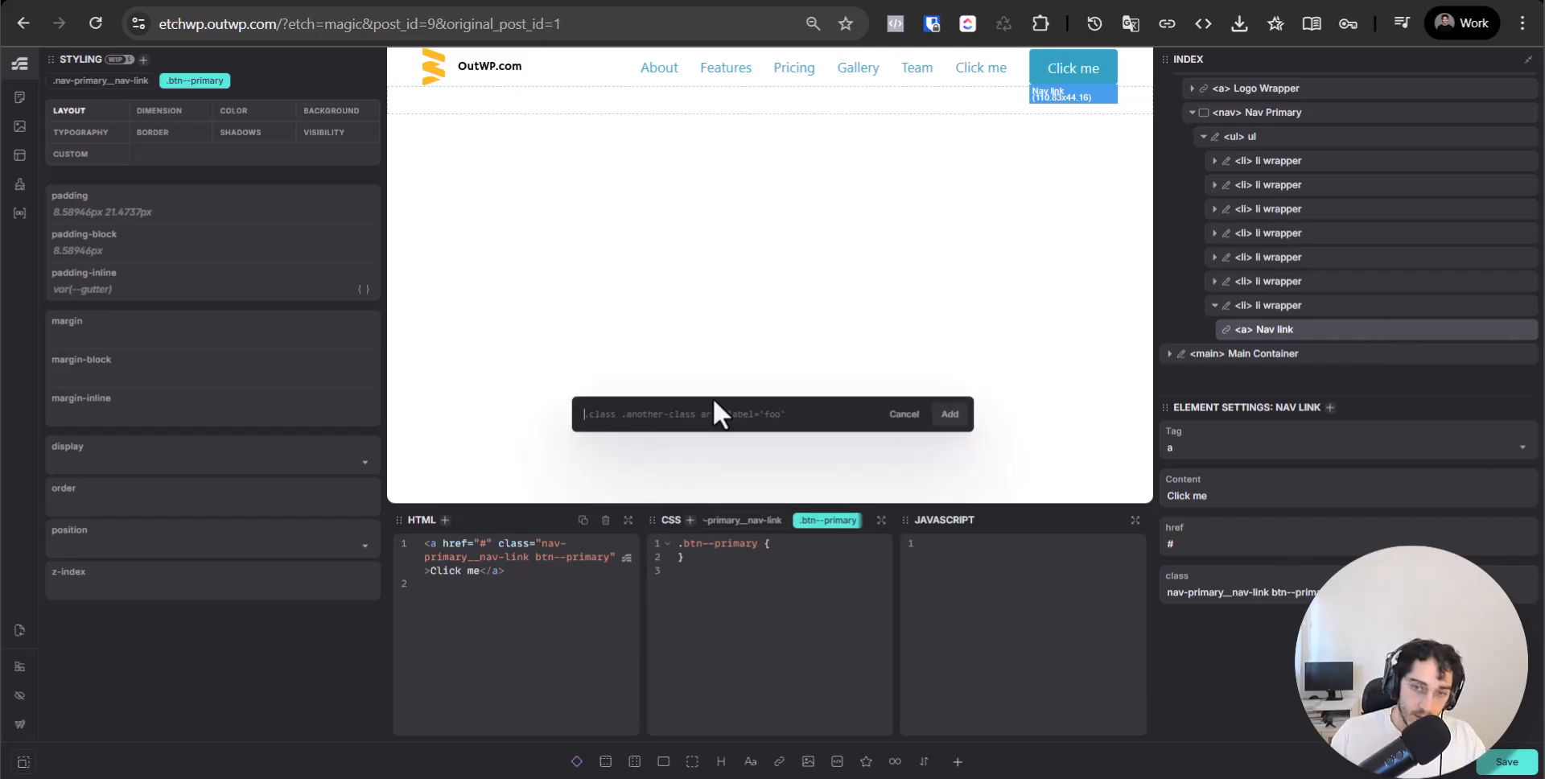
pyautogui.write('.btn--')
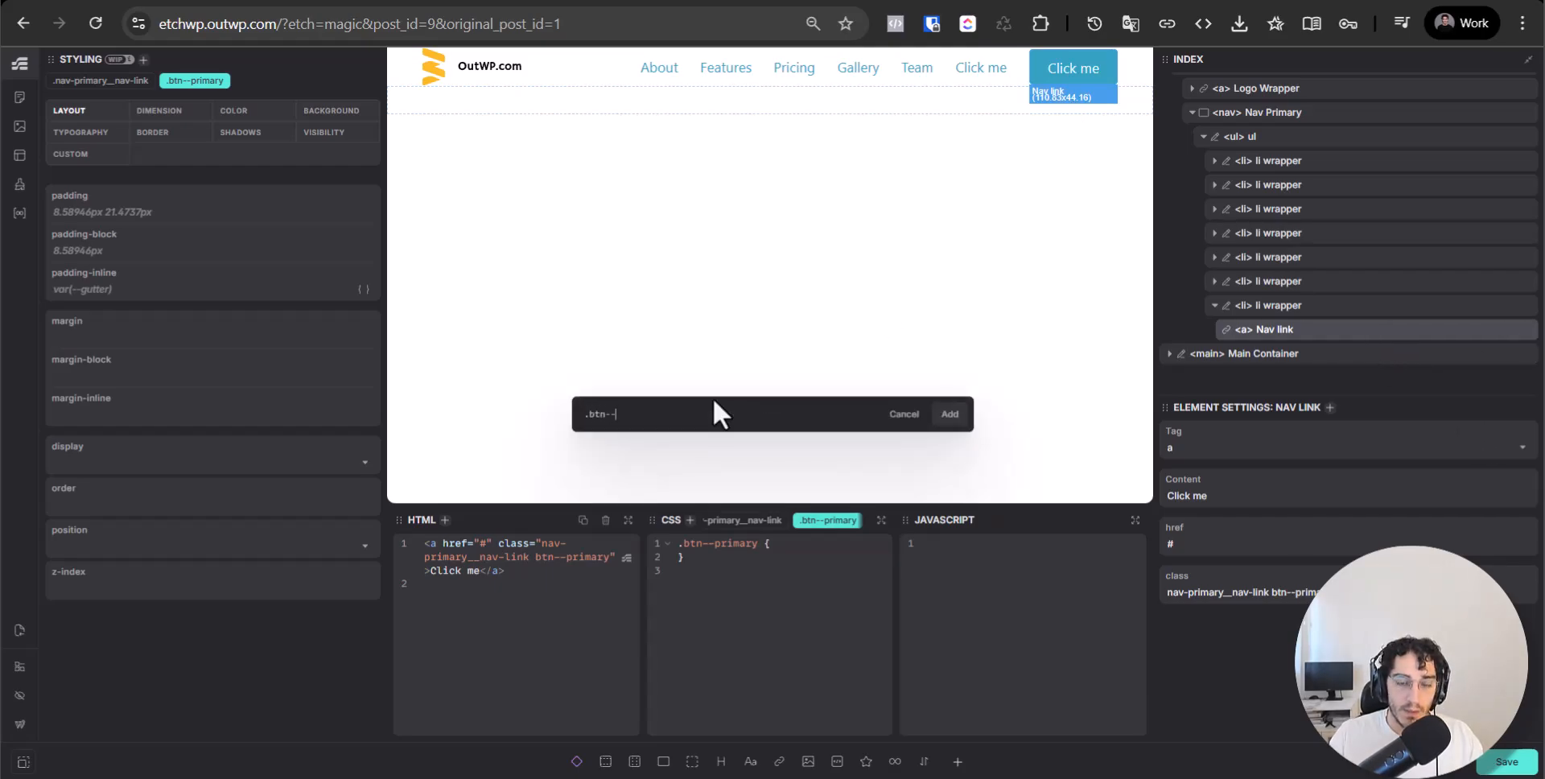
pyautogui.write('neutral')
pyautogui.press('Return')
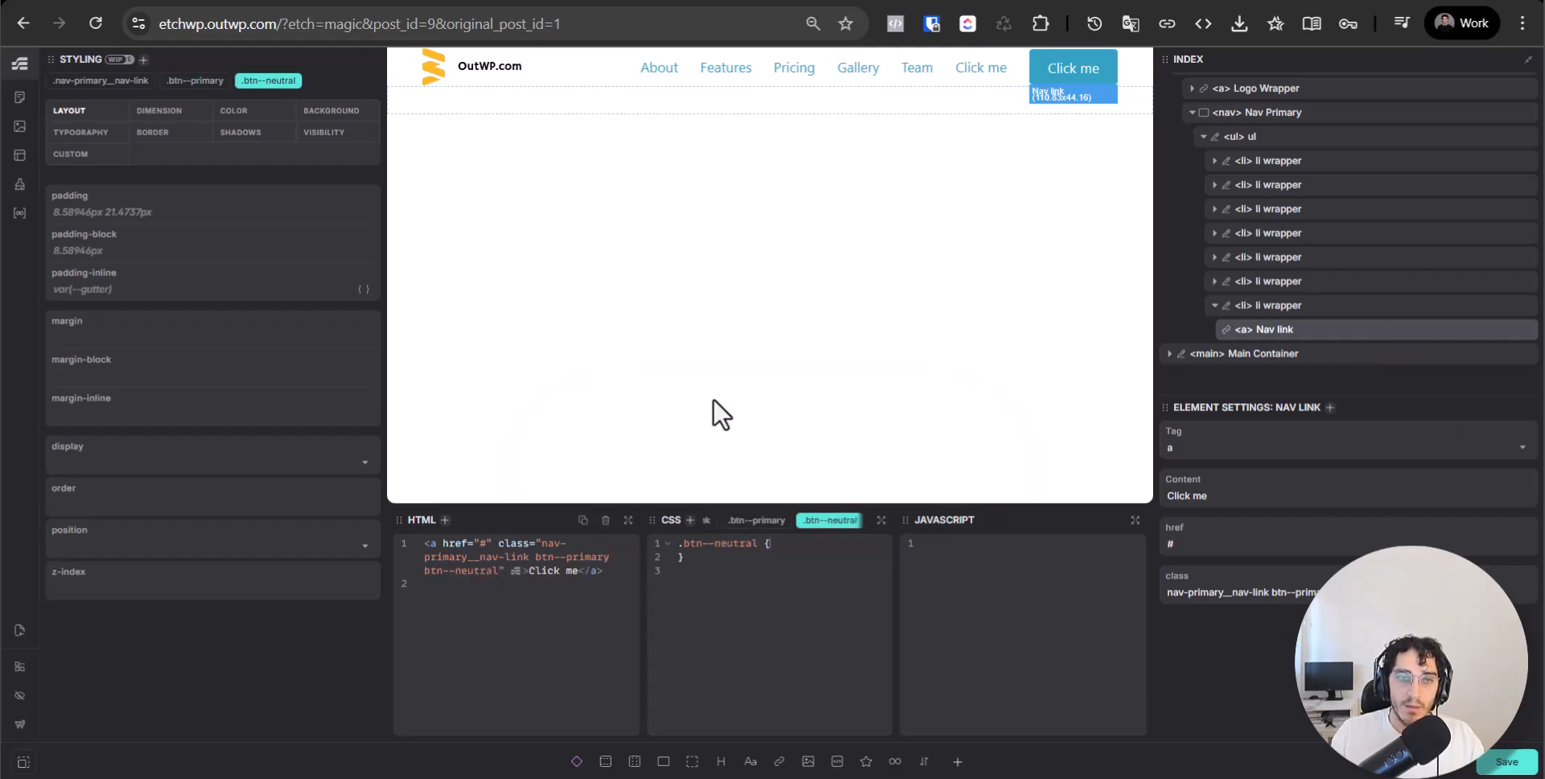
pyautogui.click(222, 80)
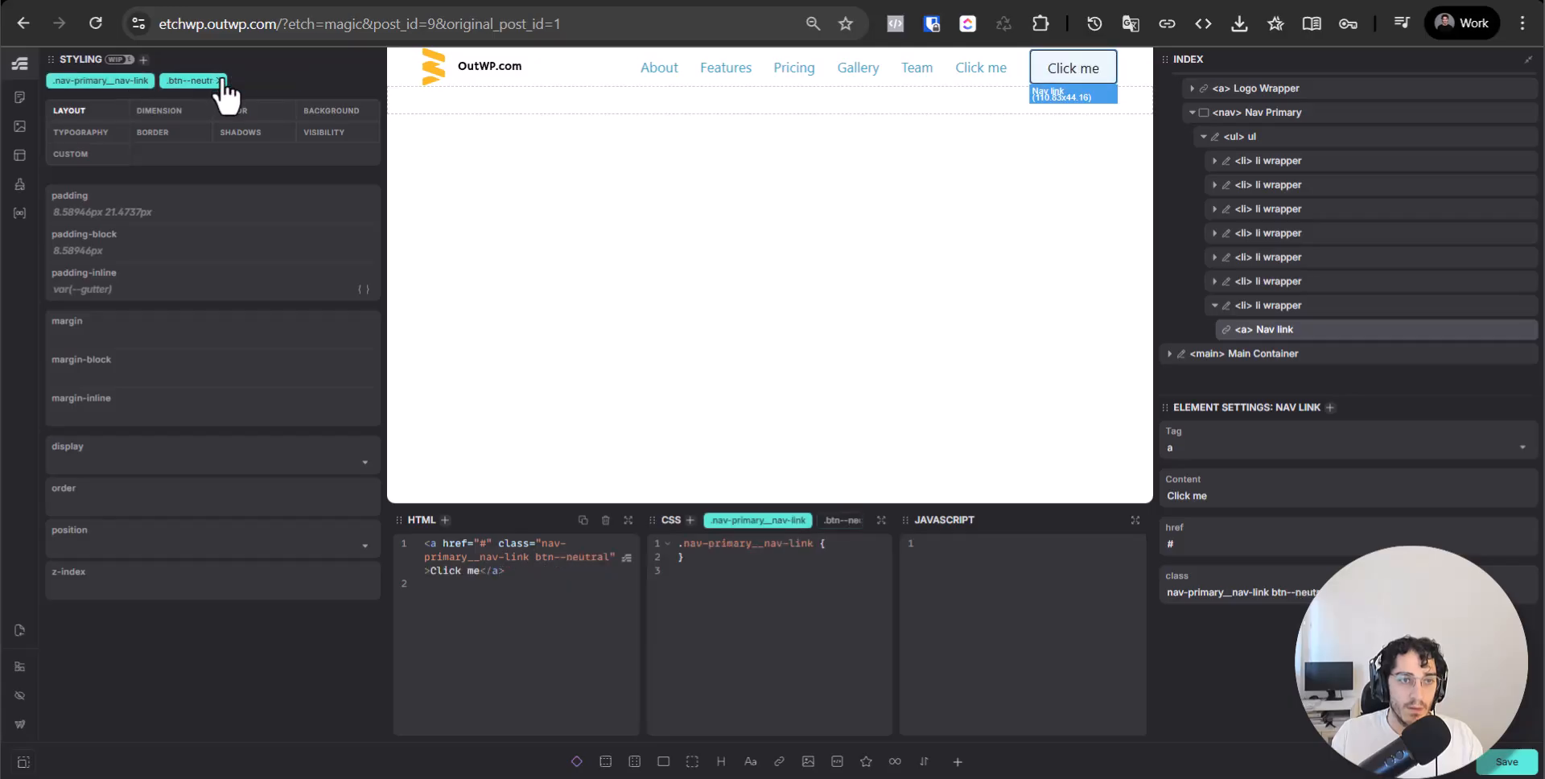
pyautogui.click(177, 81)
pyautogui.click(1481, 760)
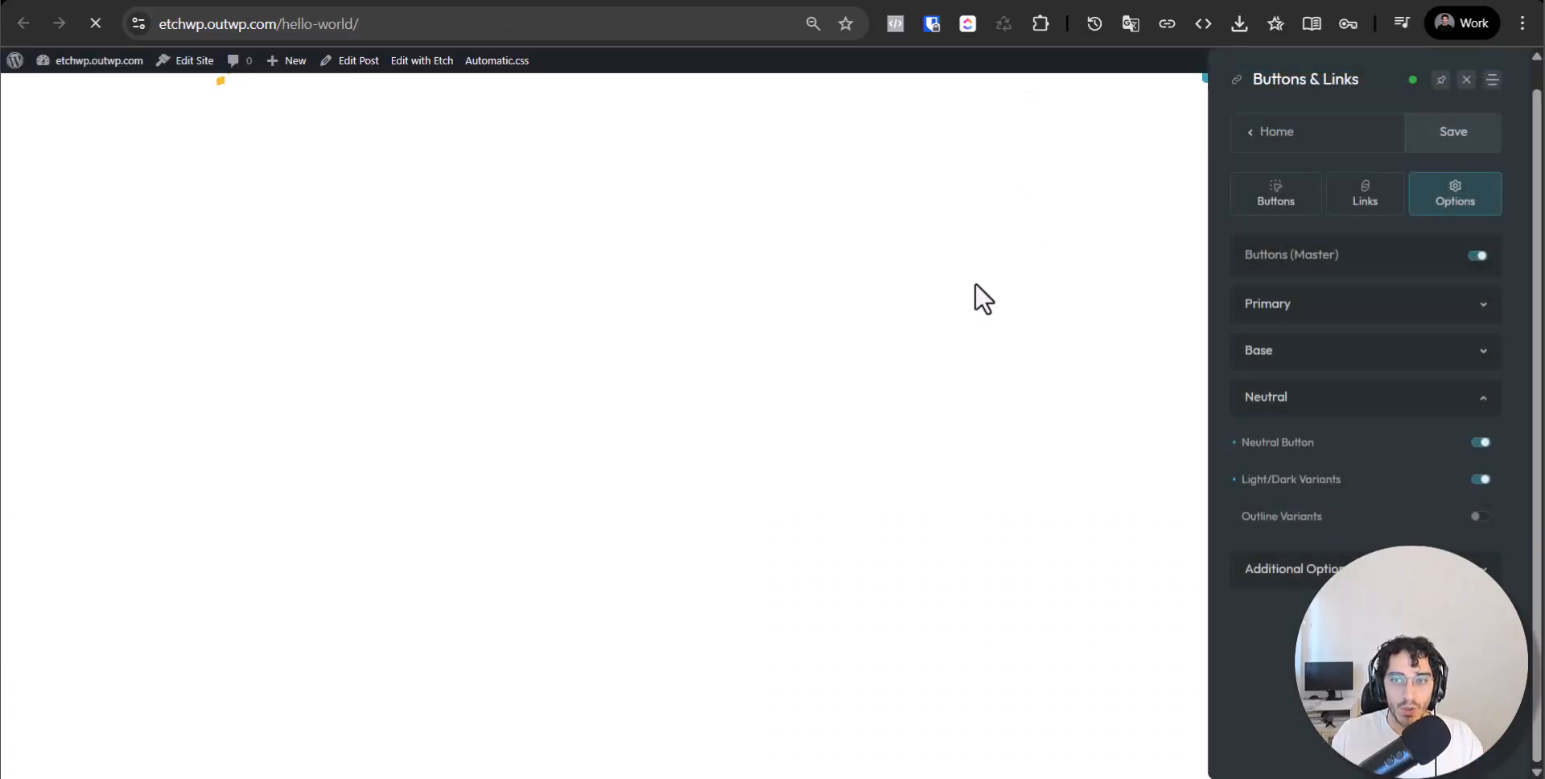
# View the header on the front end and check the Neutral colour in the Automatic.css Color Palette.
pyautogui.click(1406, 125)
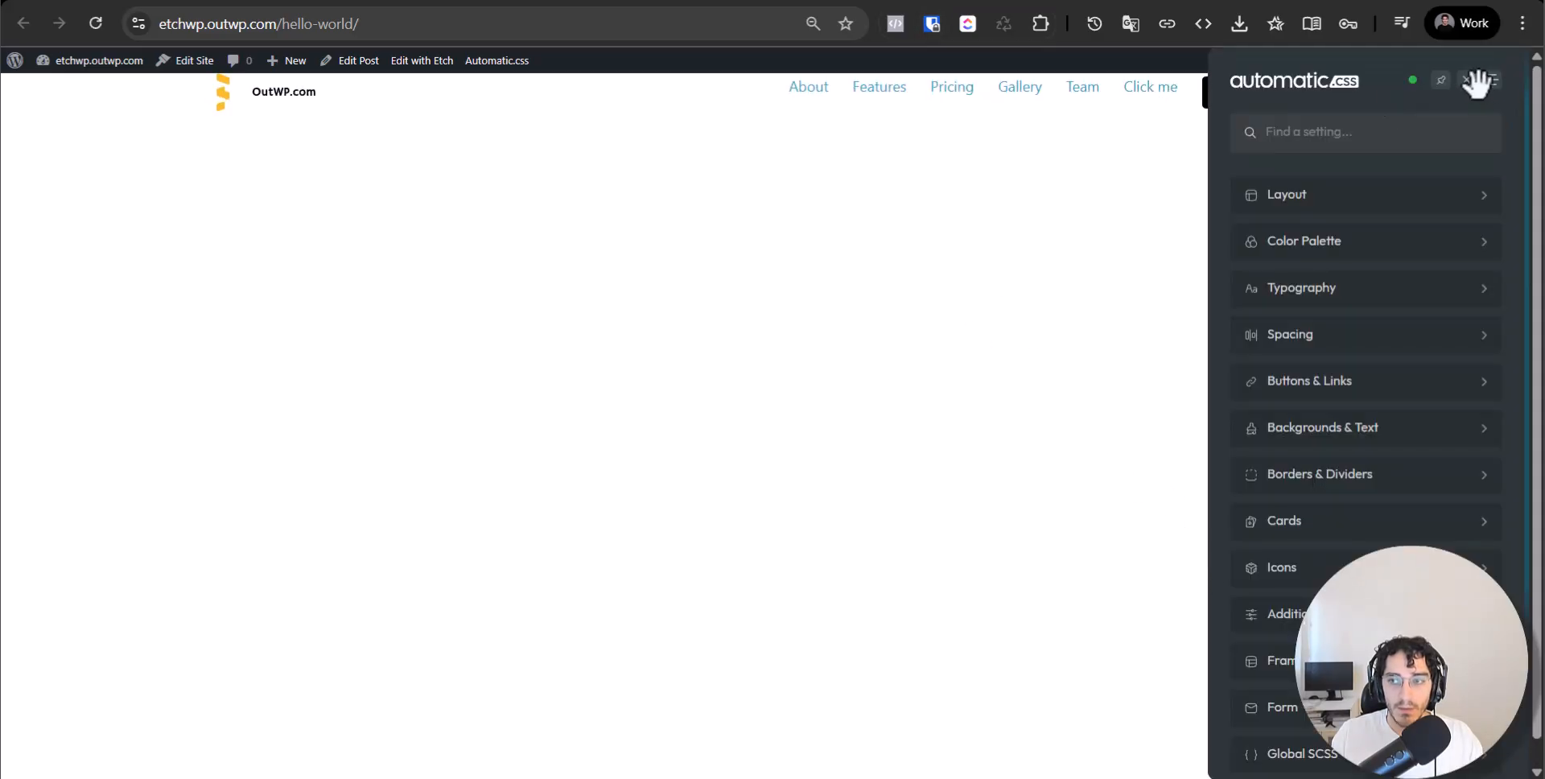
pyautogui.click(1466, 81)
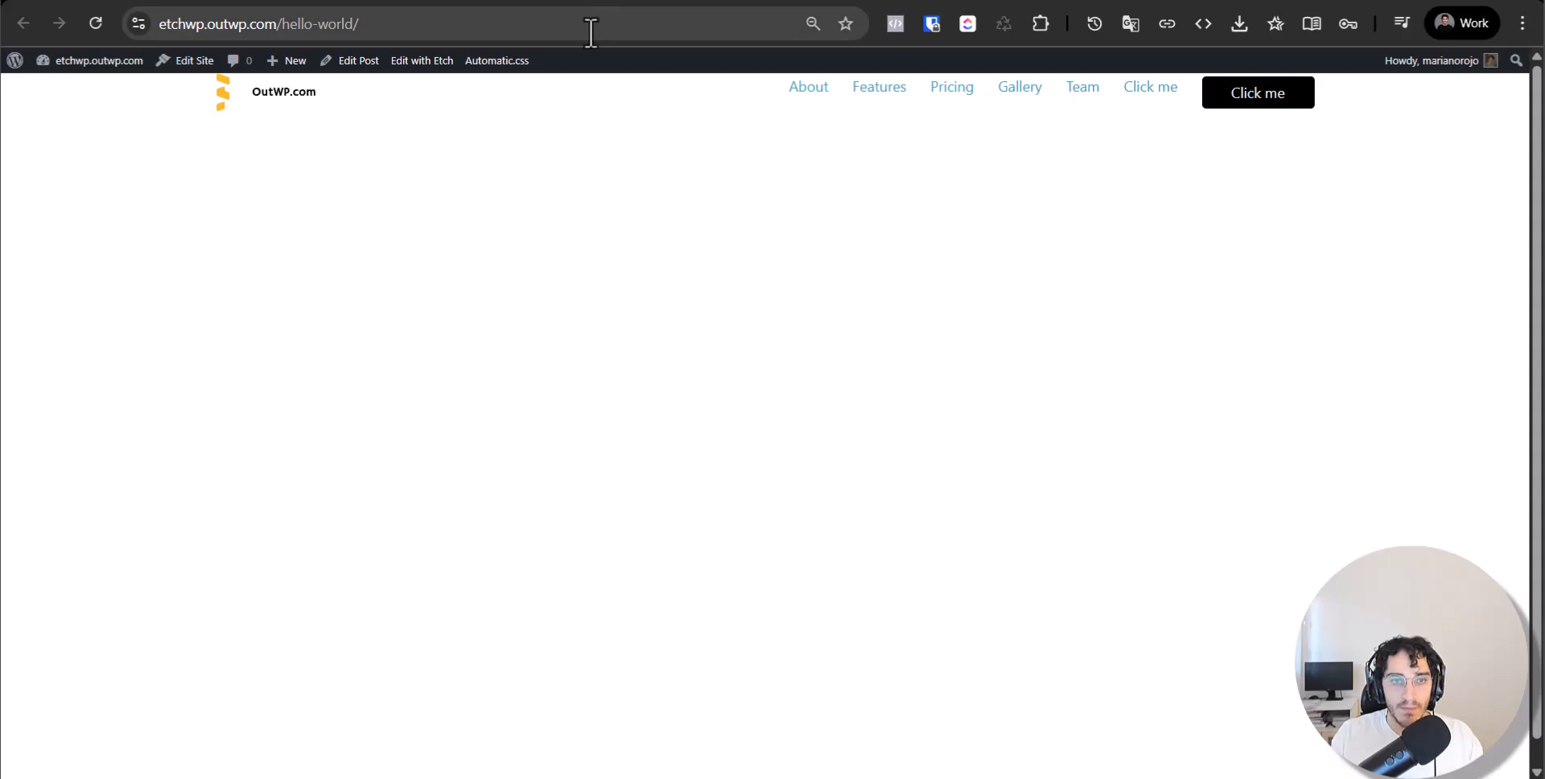
pyautogui.click(492, 61)
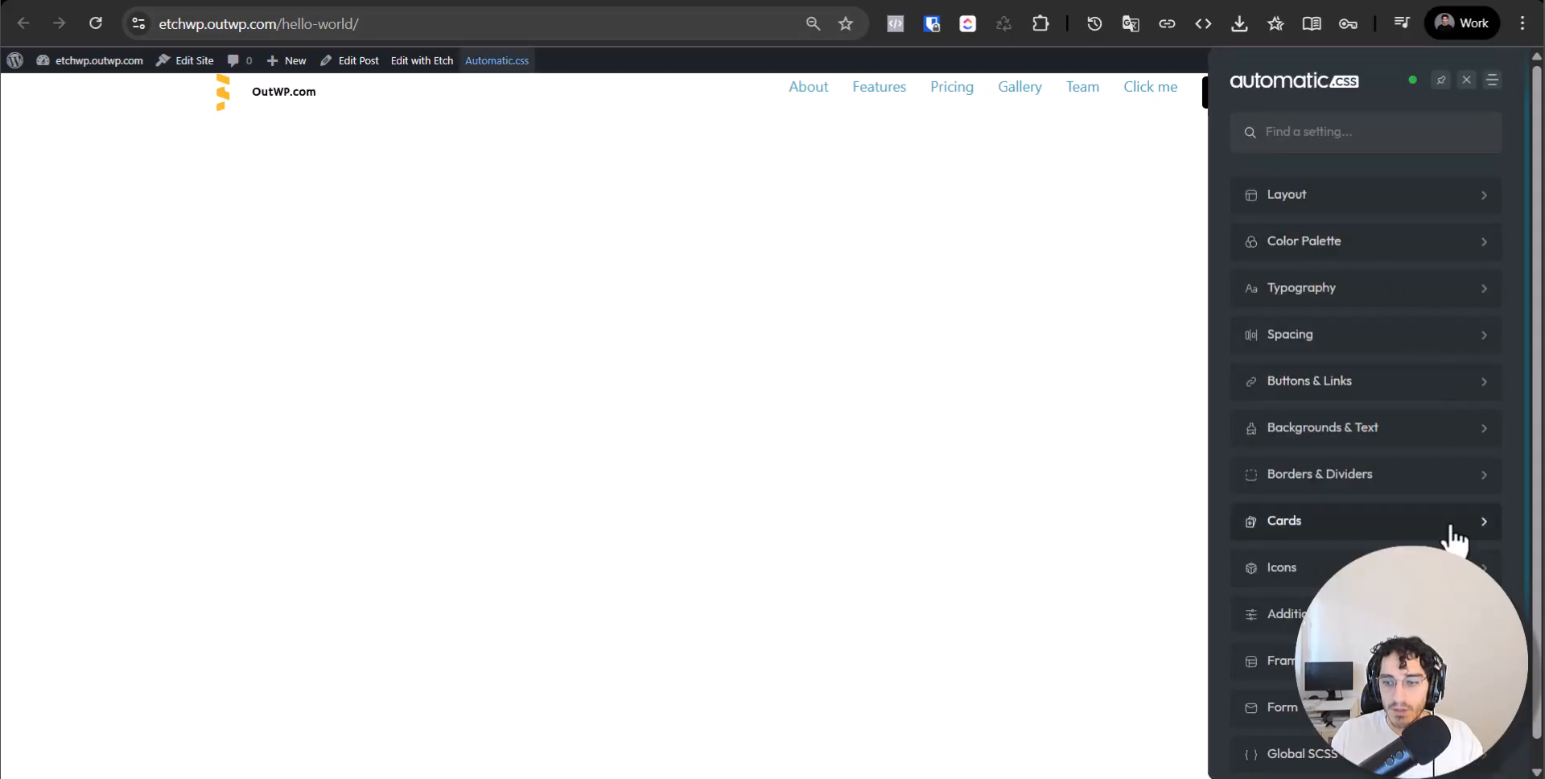
pyautogui.click(1363, 245)
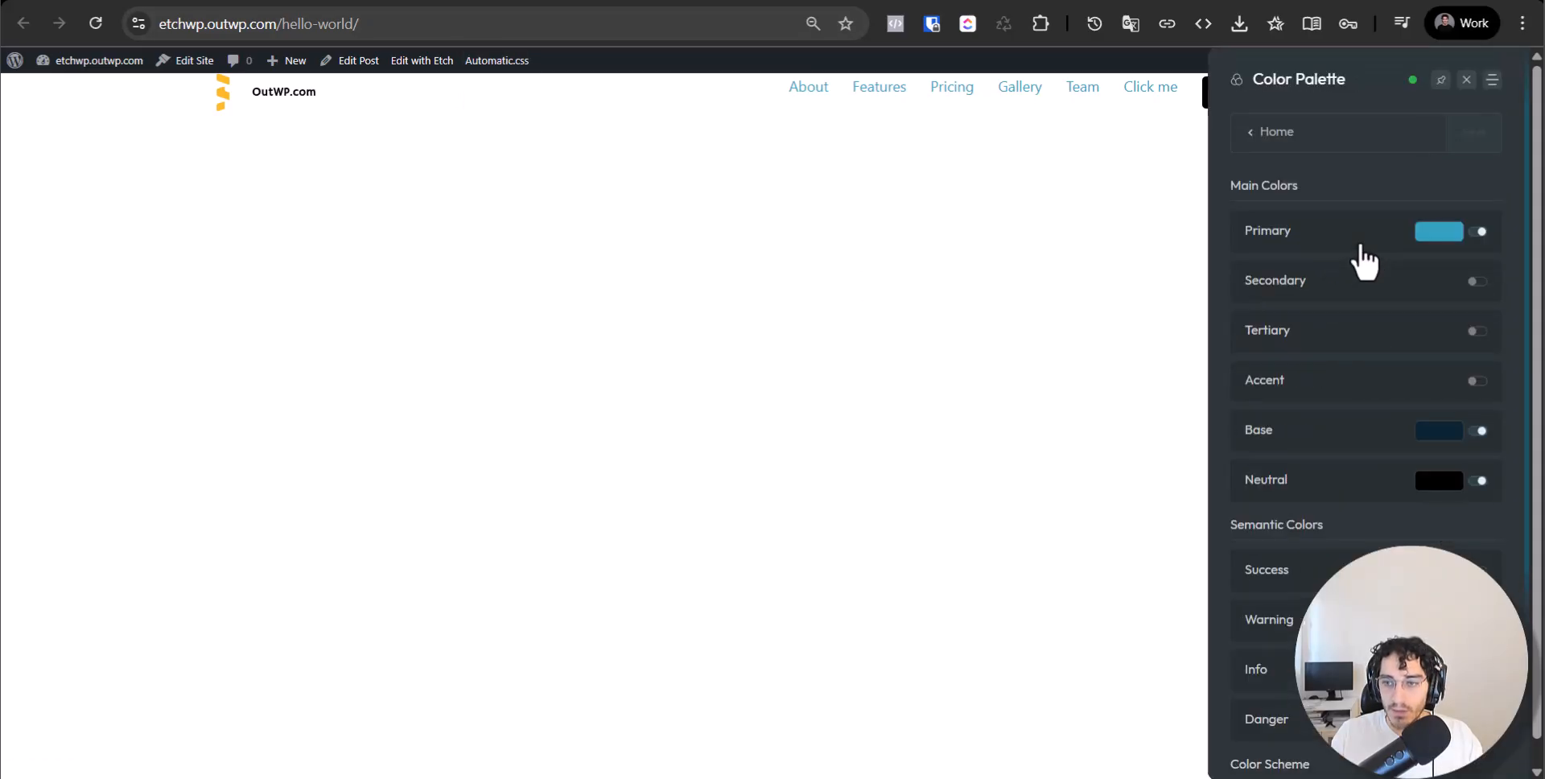
pyautogui.click(1441, 483)
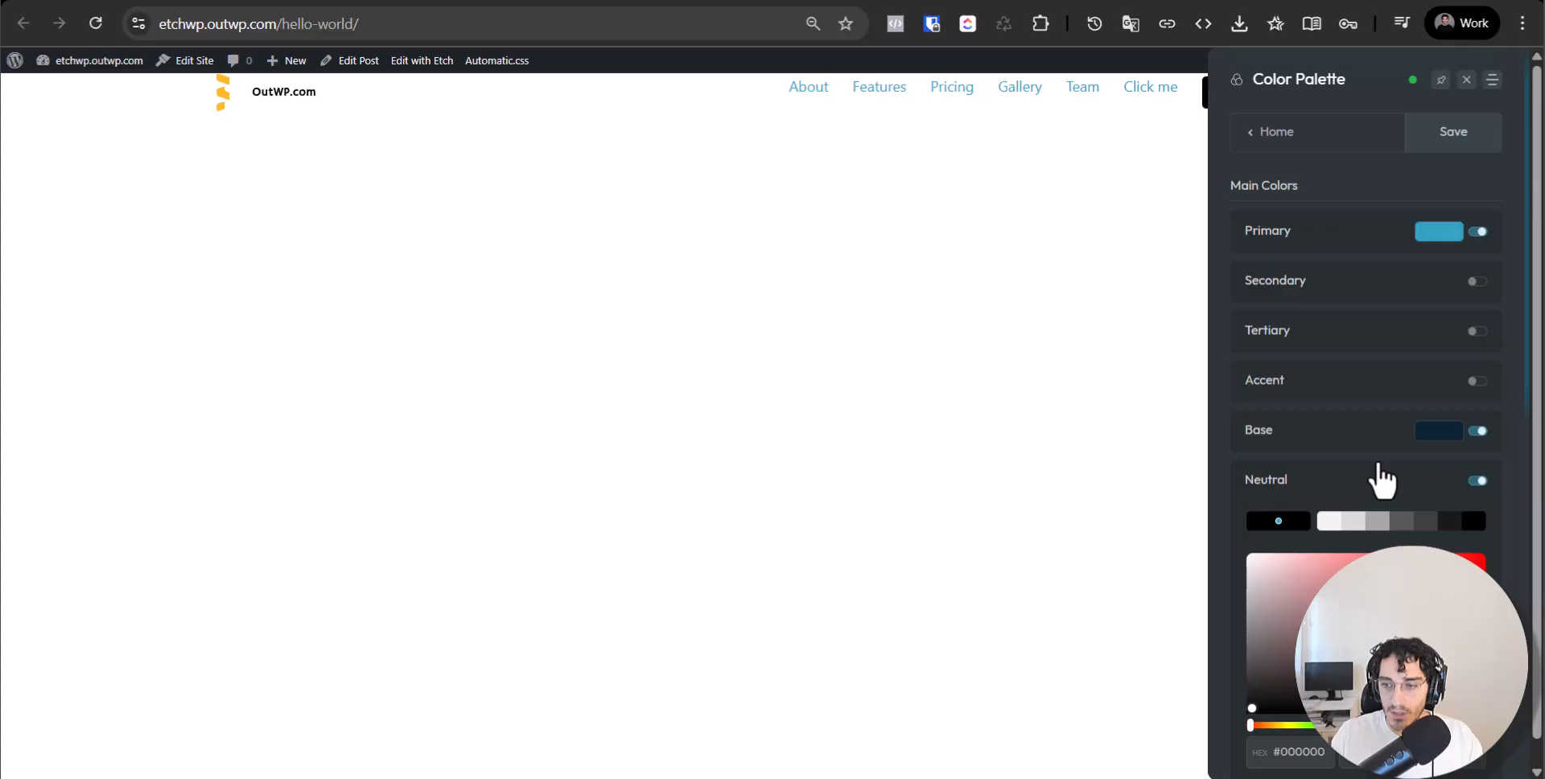
pyautogui.click(1379, 467)
# Return to the Etch editor, reload it to refresh the button styling, and select the last nav link.
pyautogui.click(515, 1)
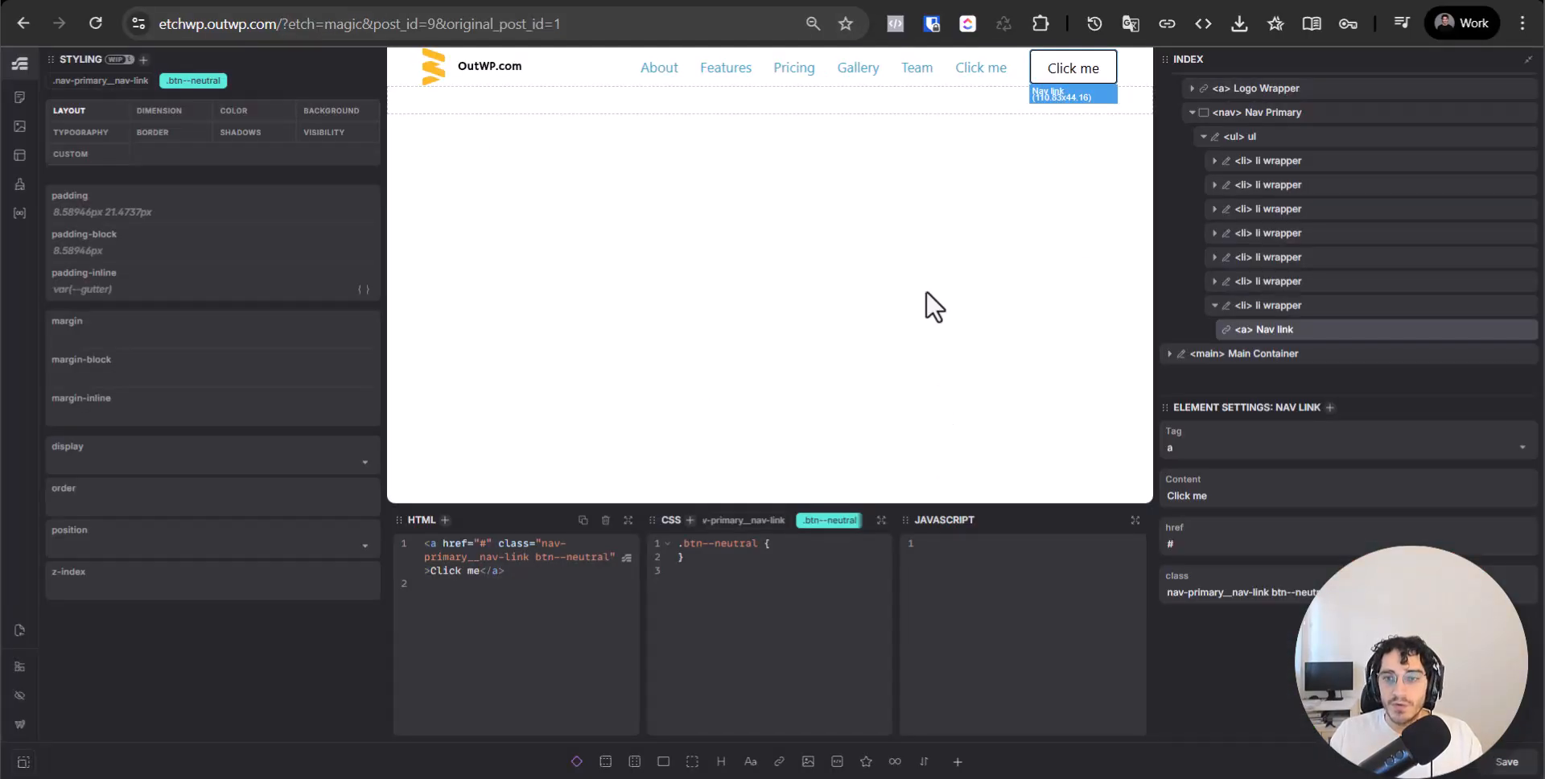
pyautogui.hotkey('ctrl', 'r')
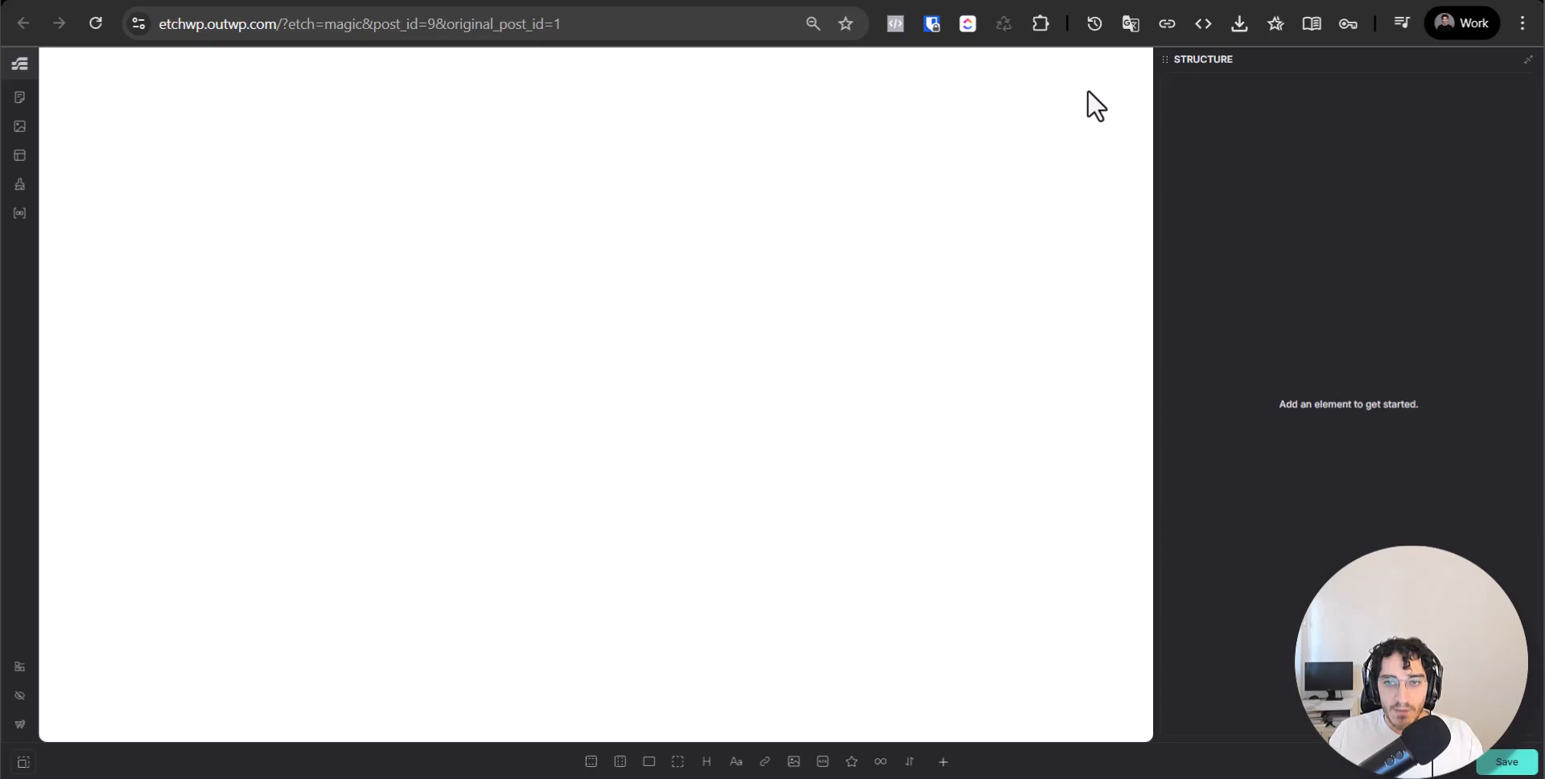
pyautogui.click(1078, 70)
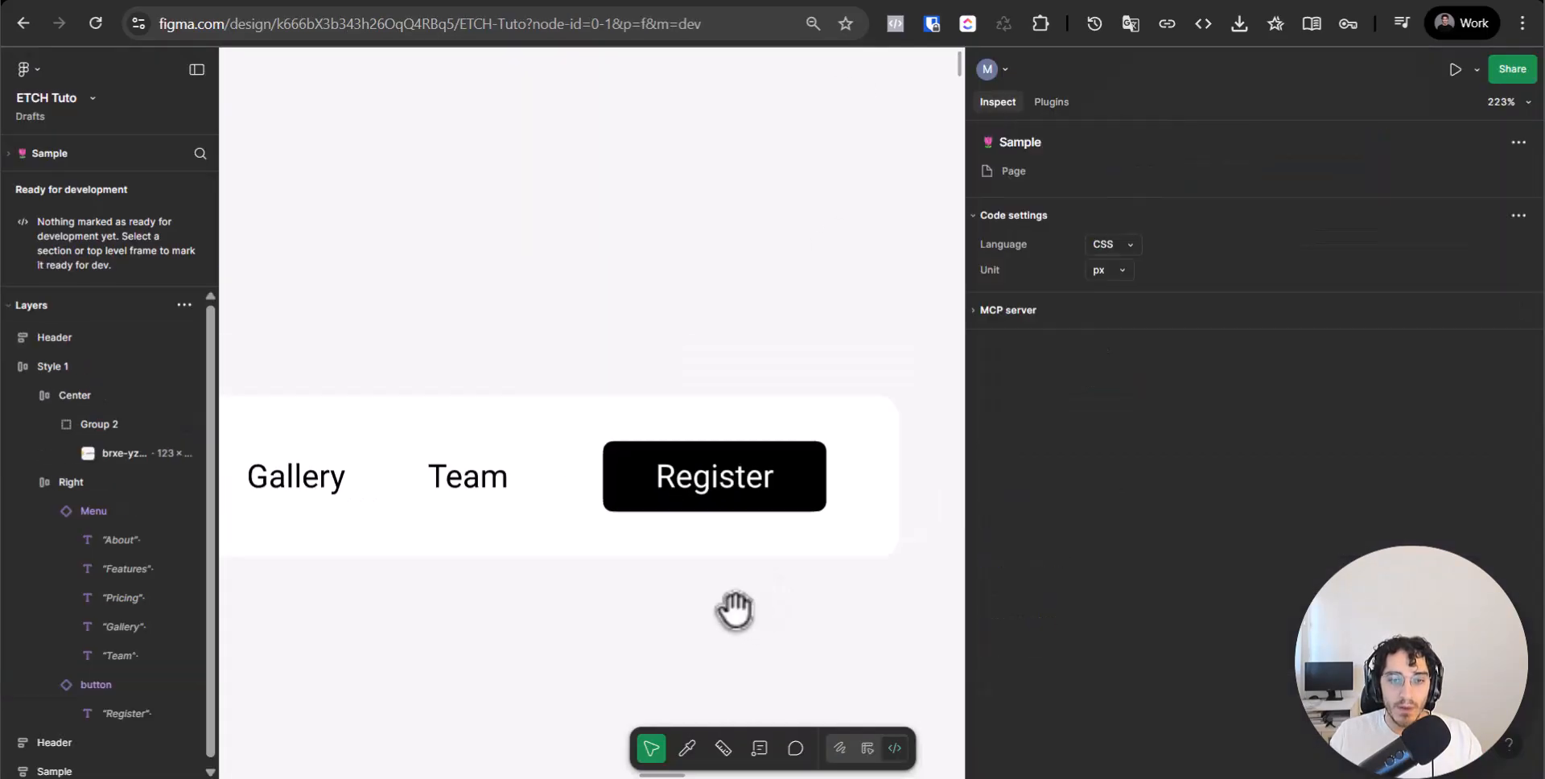
# Switch to Figma and inspect the typography of the About text in the header's Menu component.
pyautogui.press('space')
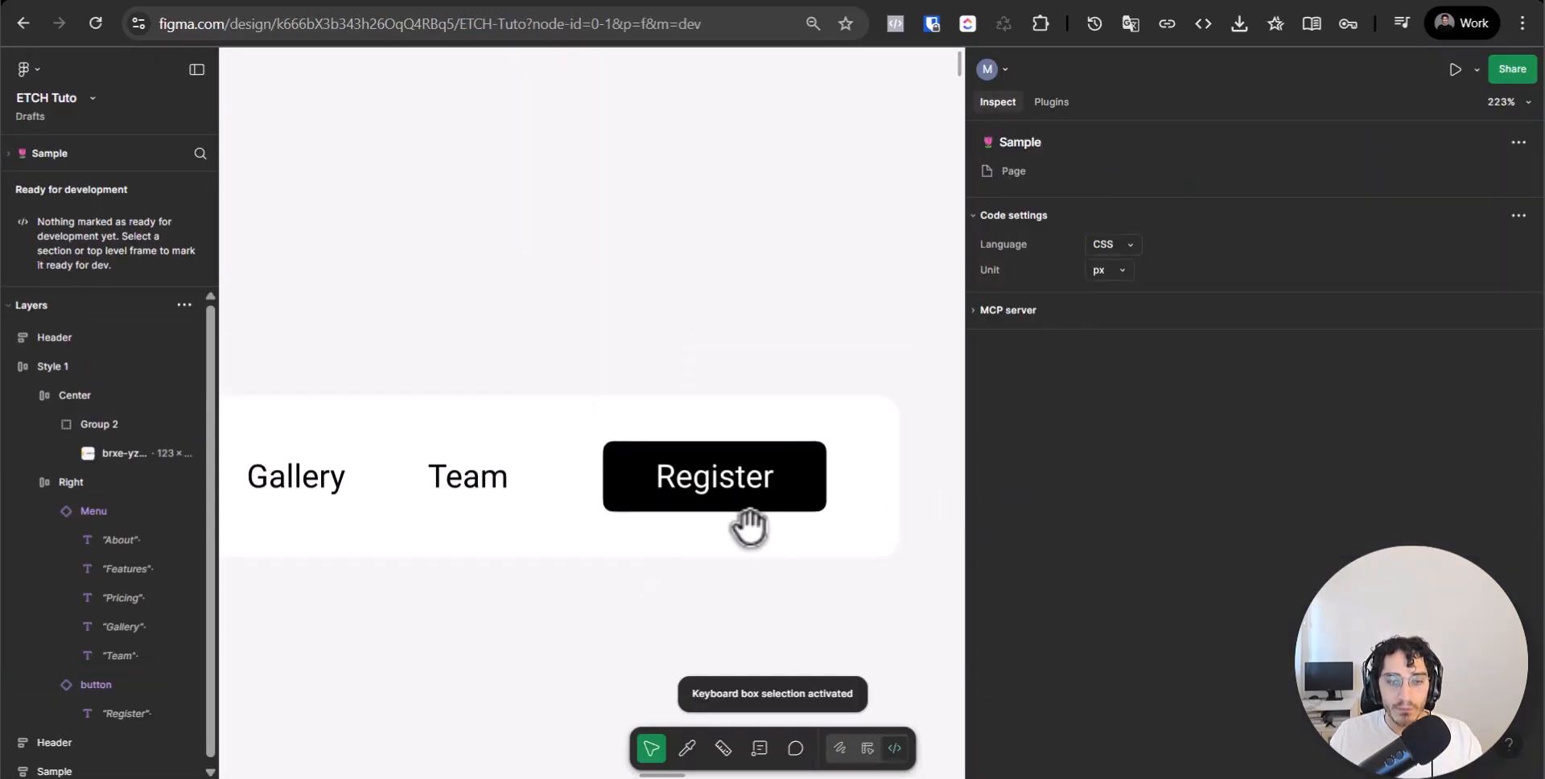
pyautogui.moveTo(325, 570); pyautogui.dragTo(781, 528)
pyautogui.moveTo(371, 499); pyautogui.dragTo(862, 457)
pyautogui.scroll(-1, 863, 456)
pyautogui.click(736, 435)
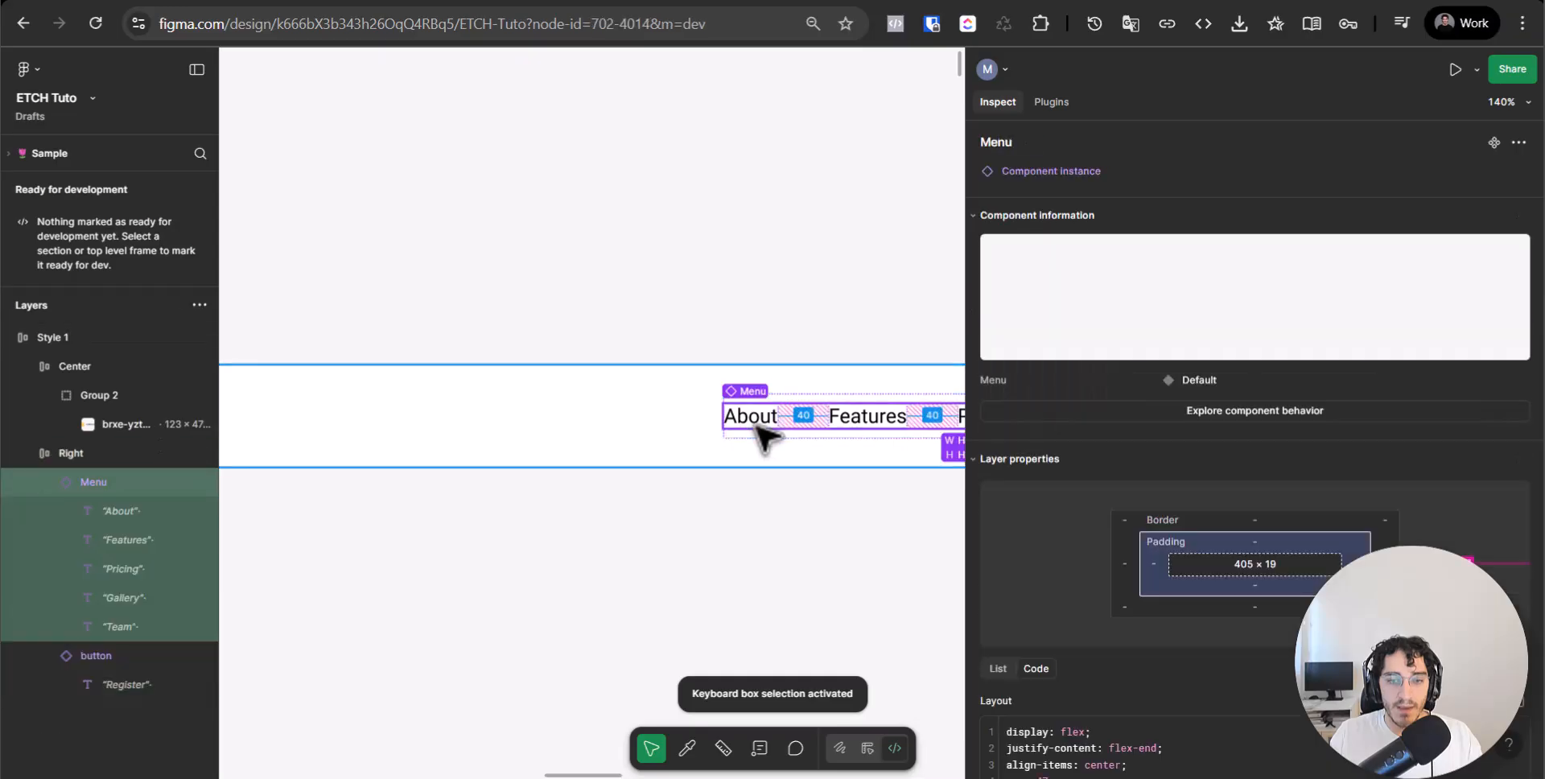
pyautogui.click(736, 430)
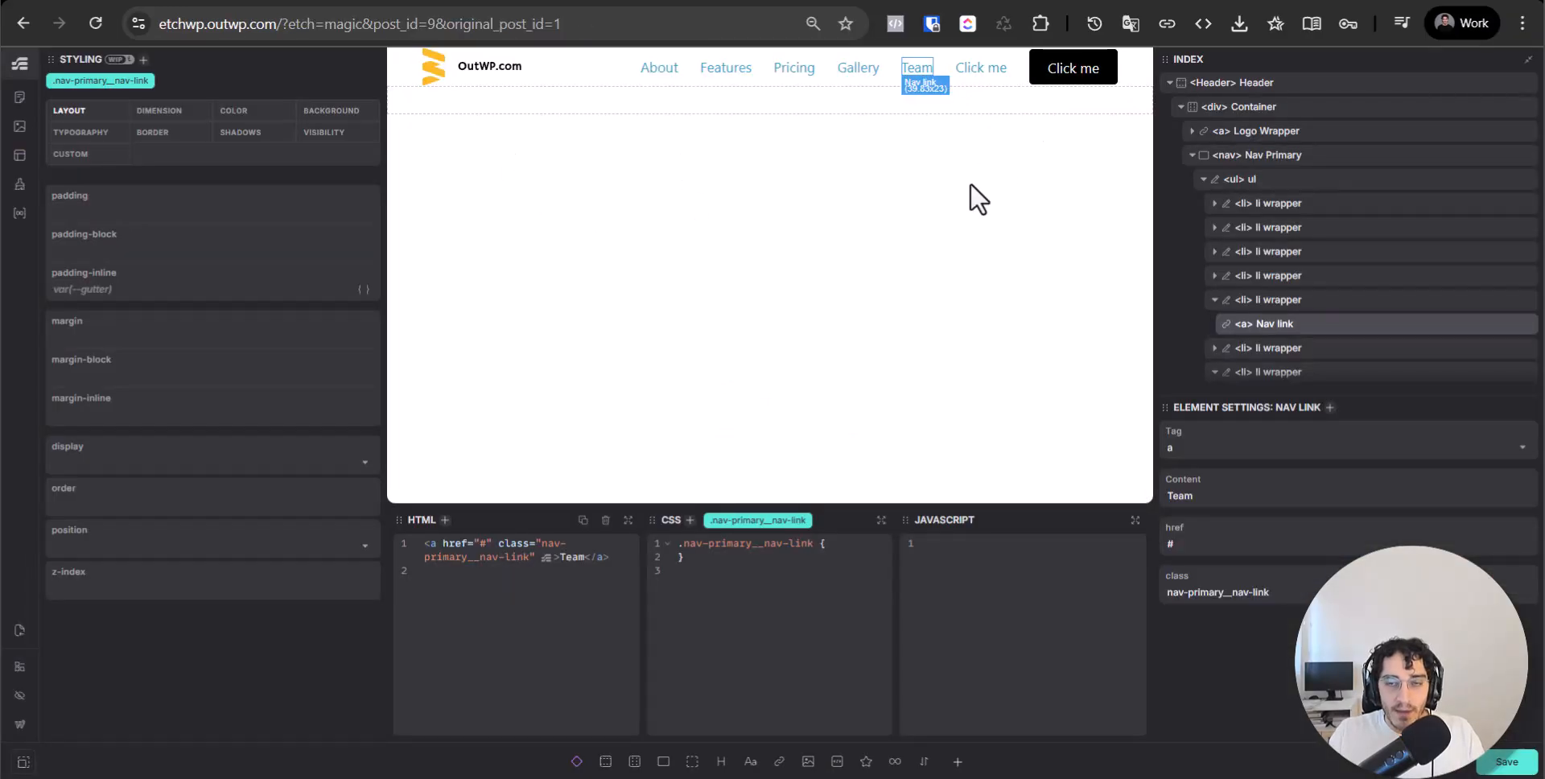
# In Etch, give the .nav-primary__nav-link class a font-size of 16px and a color of var(--neutral), and save.
pyautogui.click(663, 68)
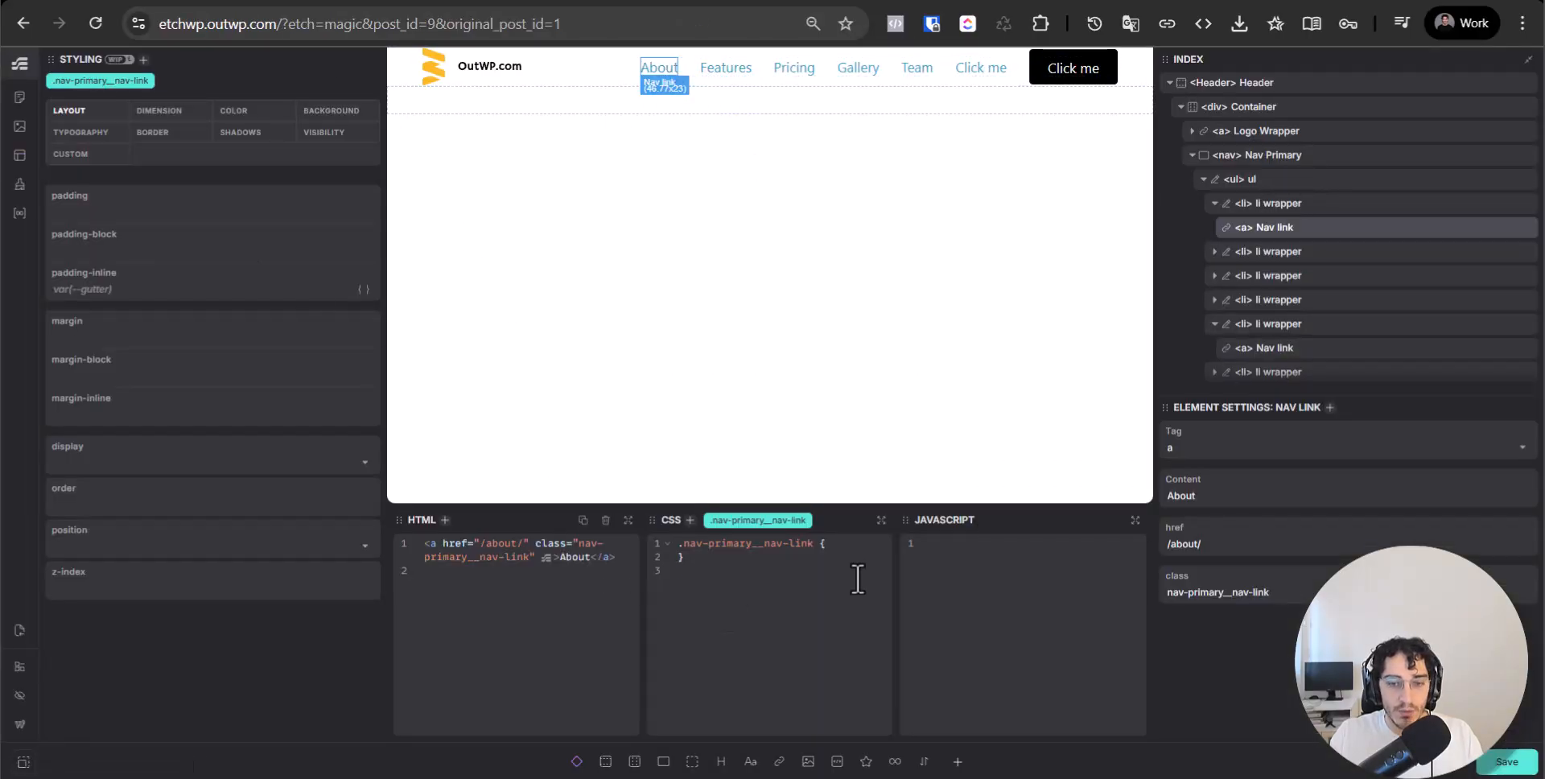
pyautogui.write('font-size')
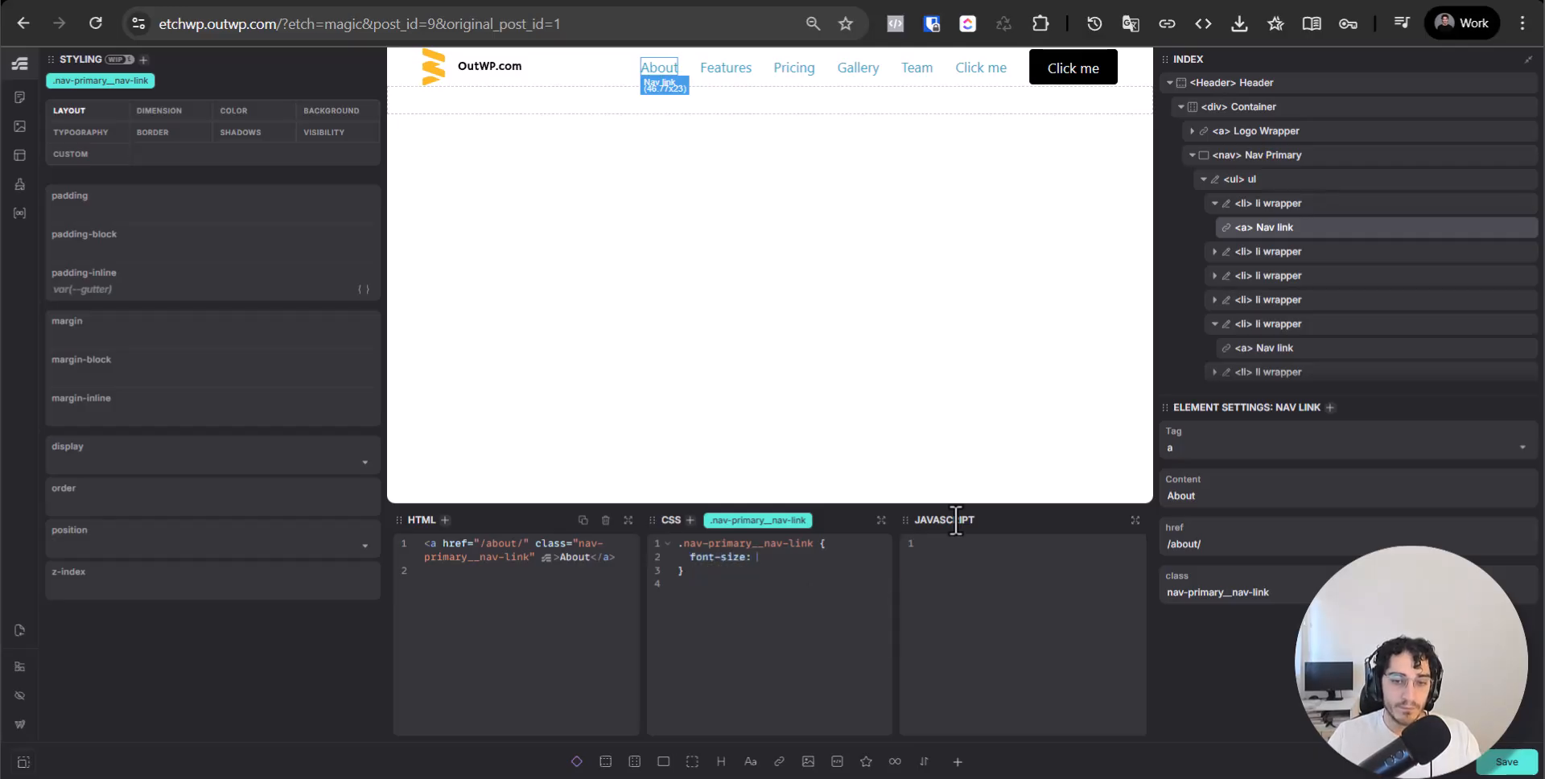
pyautogui.write(': 16px;')
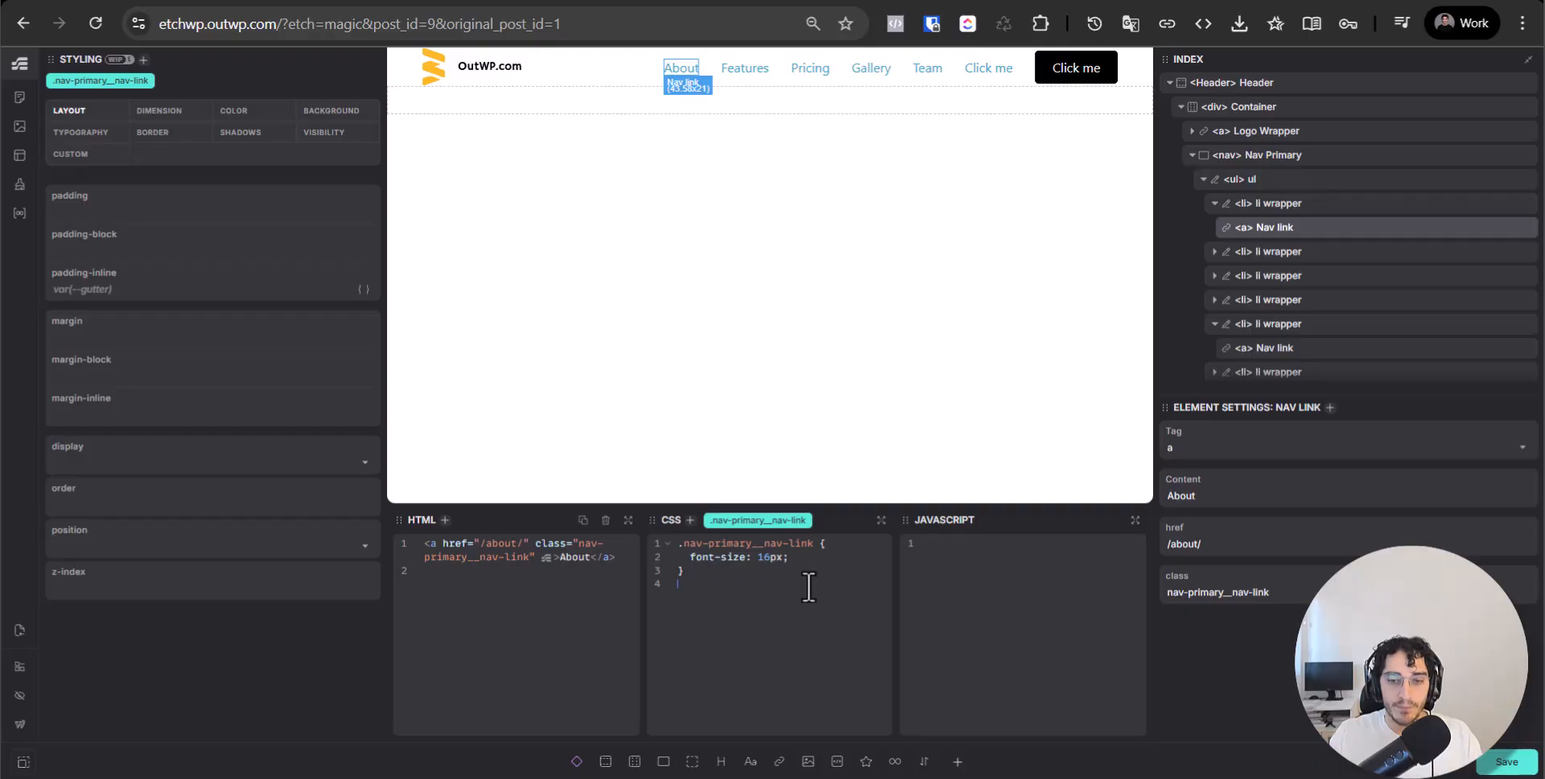
pyautogui.hotkey('ctrl', 's')
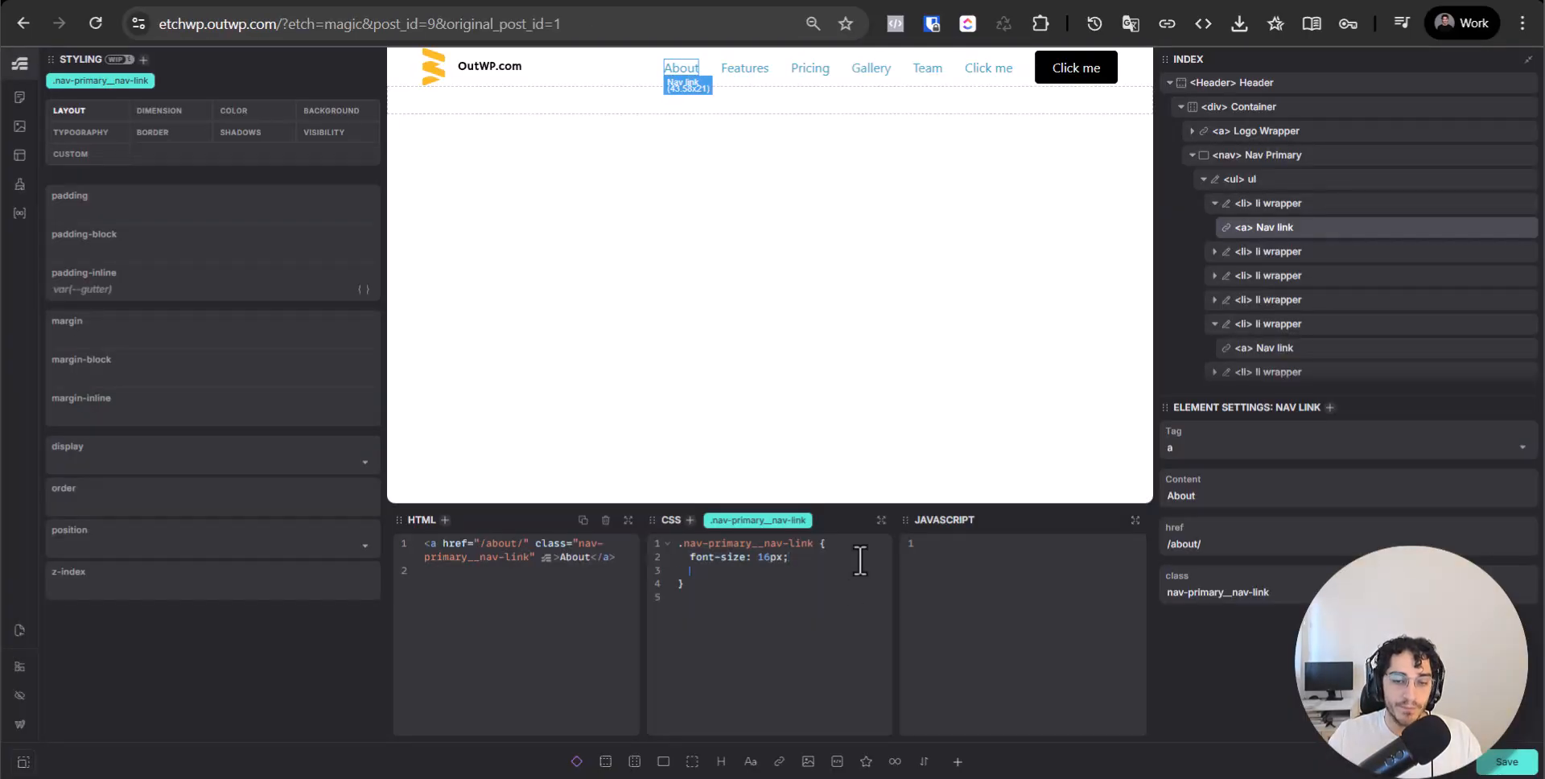
pyautogui.write('color: neutral')
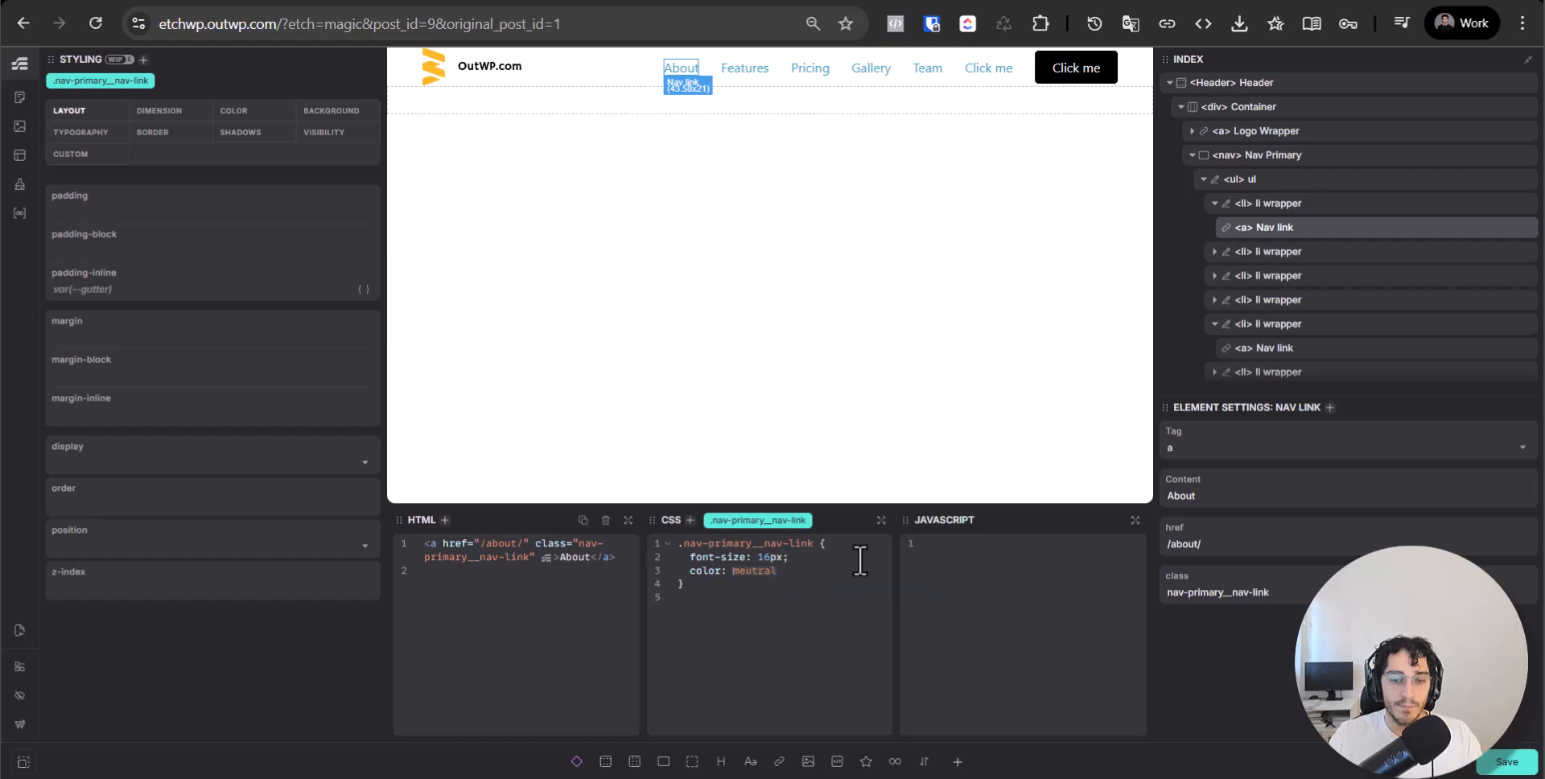
pyautogui.press('BackSpace')
pyautogui.write('neutral')
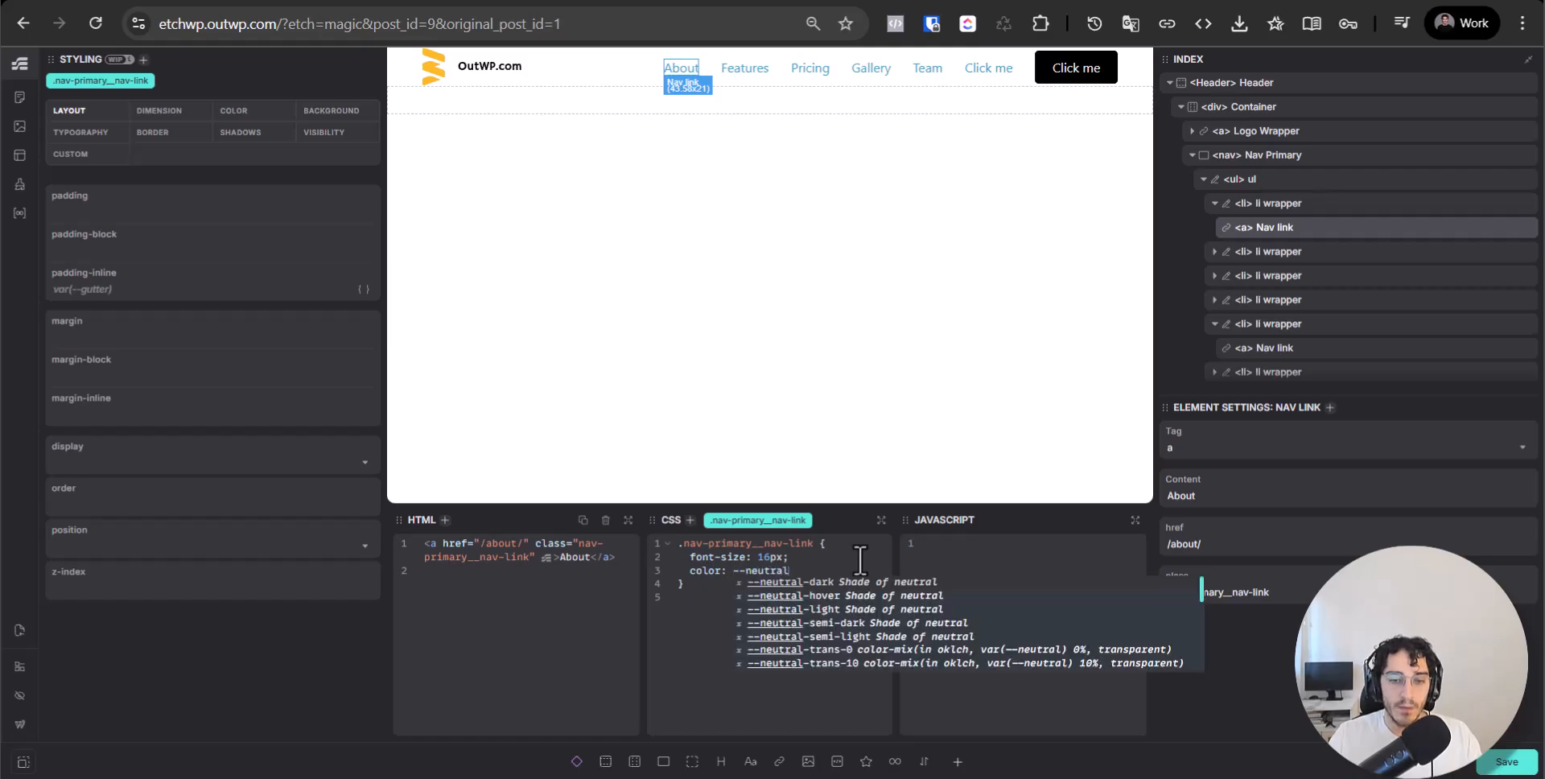
pyautogui.press('Return')
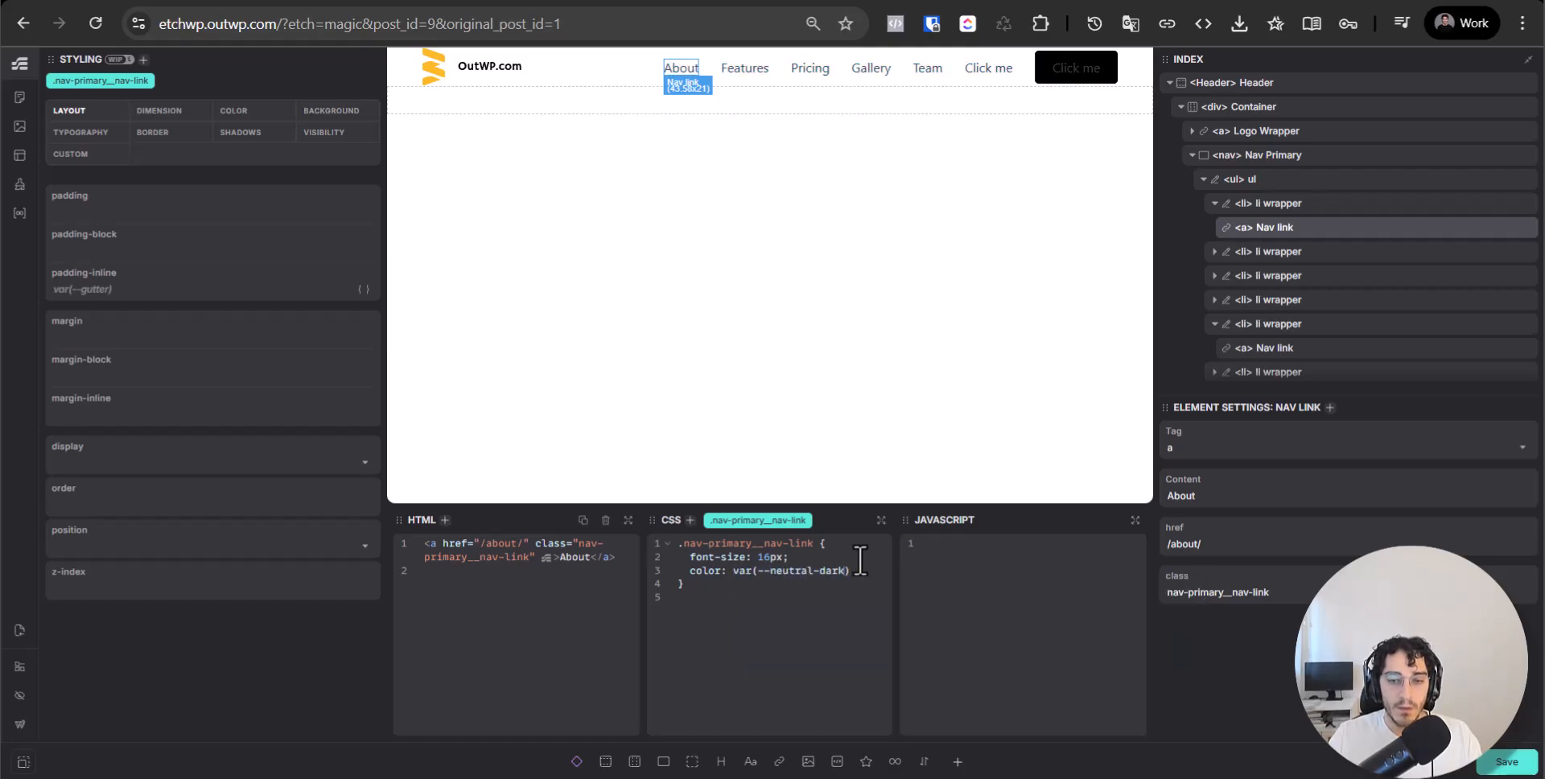
pyautogui.press('BackSpace')
pyautogui.press('BackSpace')
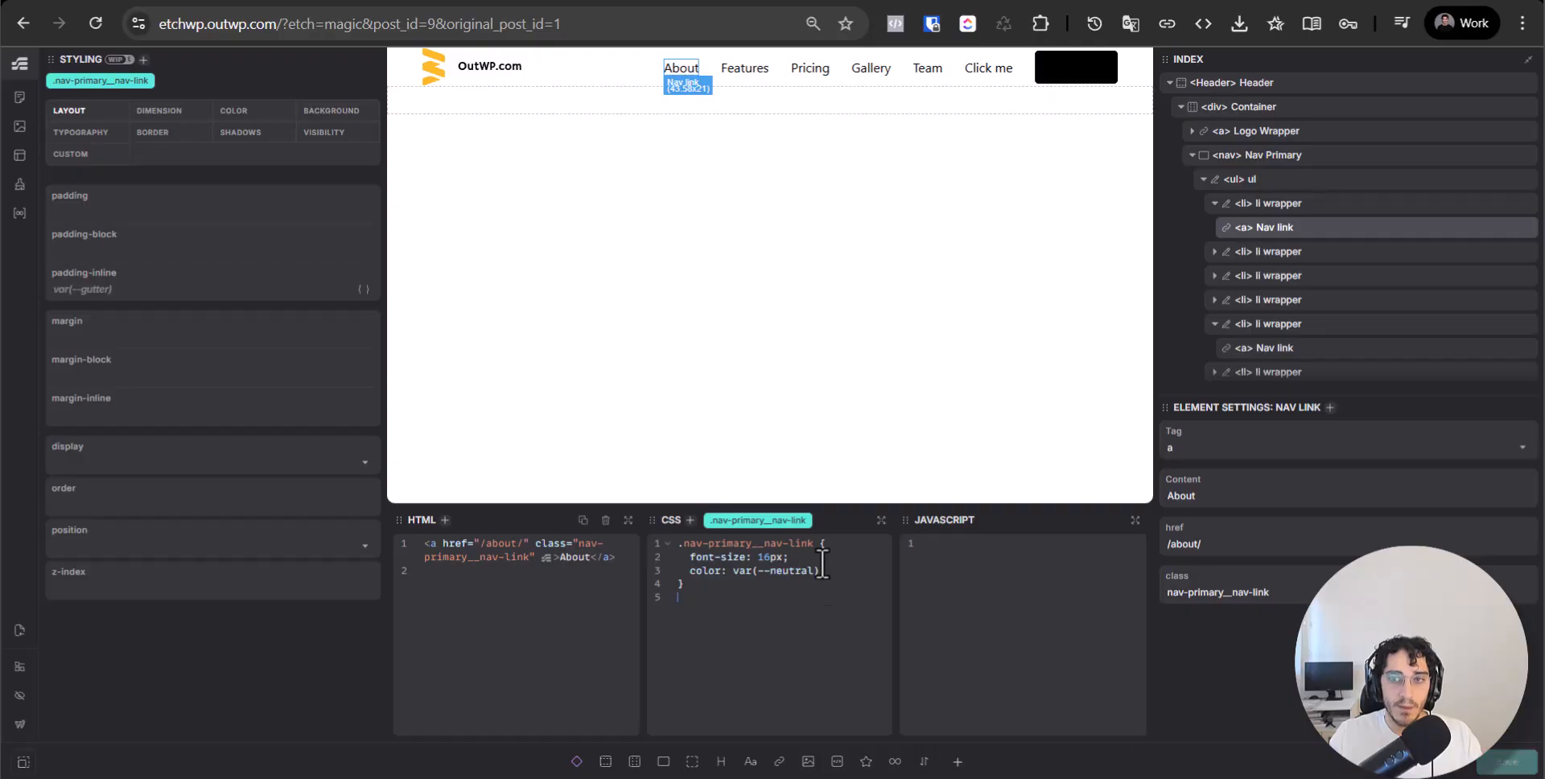
# Remove the nav-primary__nav-link class from the last nav link, keeping only btn--neutral, and save the template.
pyautogui.click(1091, 64)
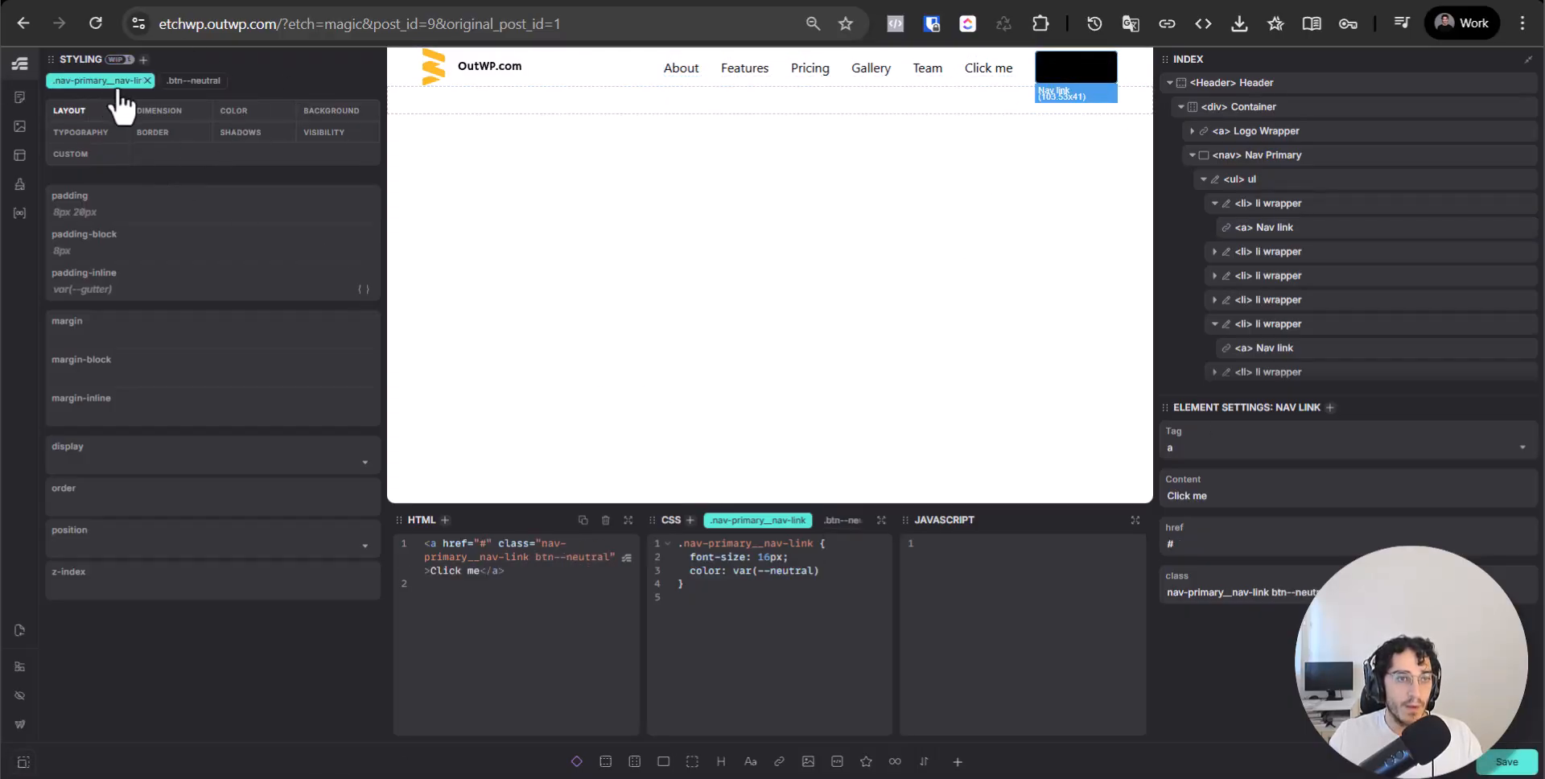
pyautogui.click(148, 80)
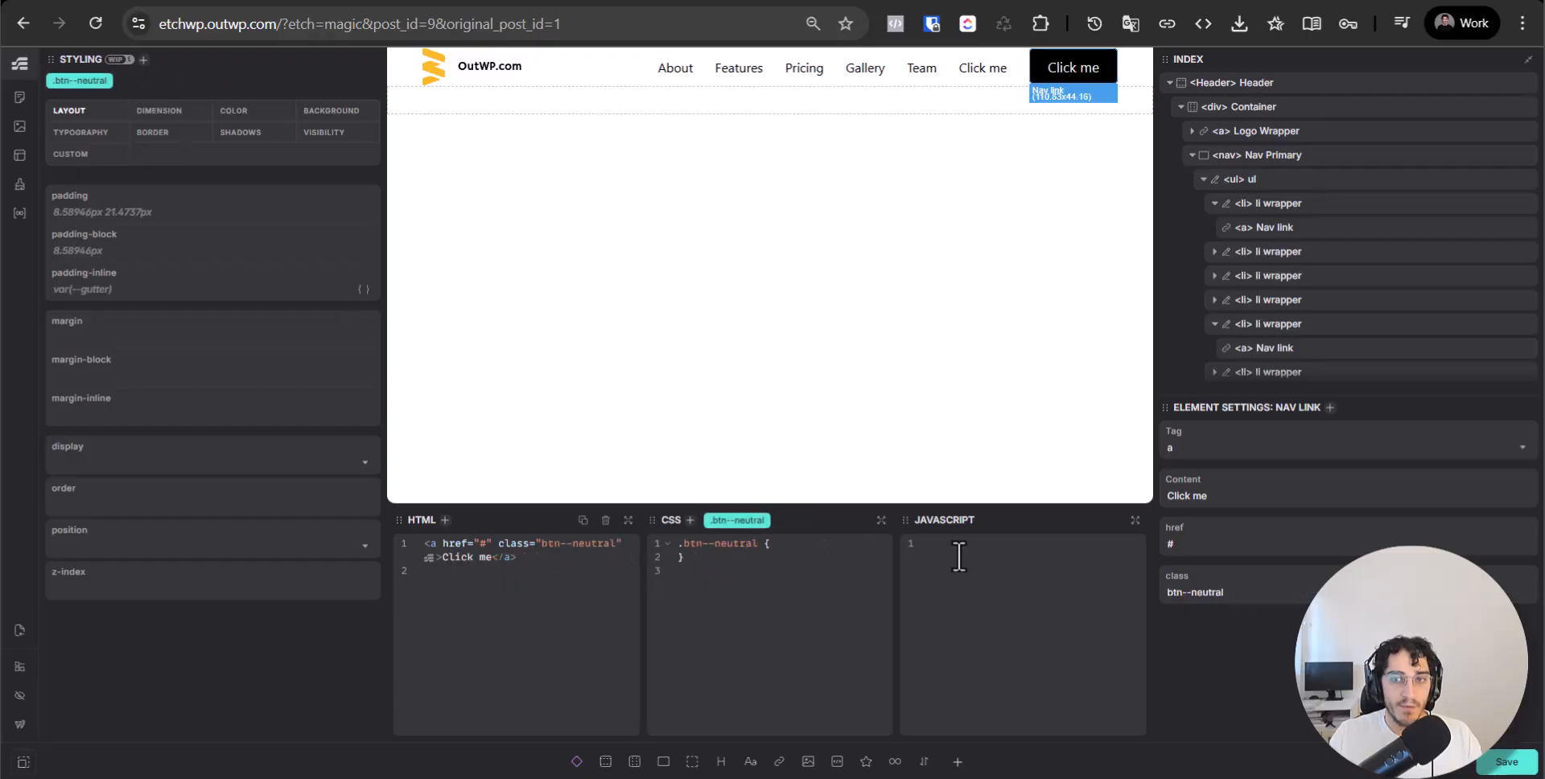
pyautogui.hotkey('ctrl', 's')
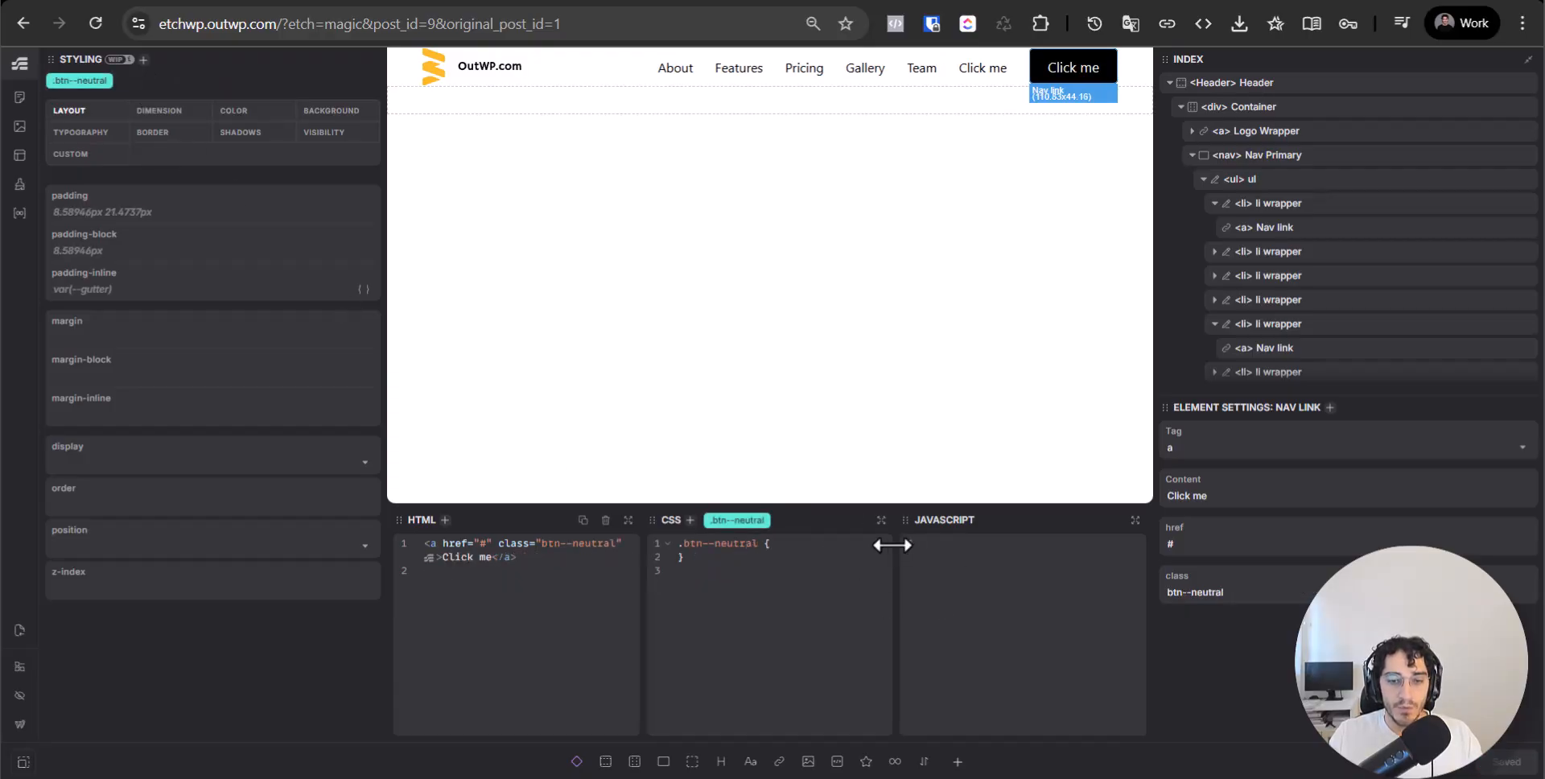
# Inspect the Register button's padding, border radius and text styling in the Figma header.
pyautogui.click(792, 2)
pyautogui.moveTo(855, 407); pyautogui.dragTo(448, 386)
pyautogui.moveTo(909, 410); pyautogui.dragTo(241, 322)
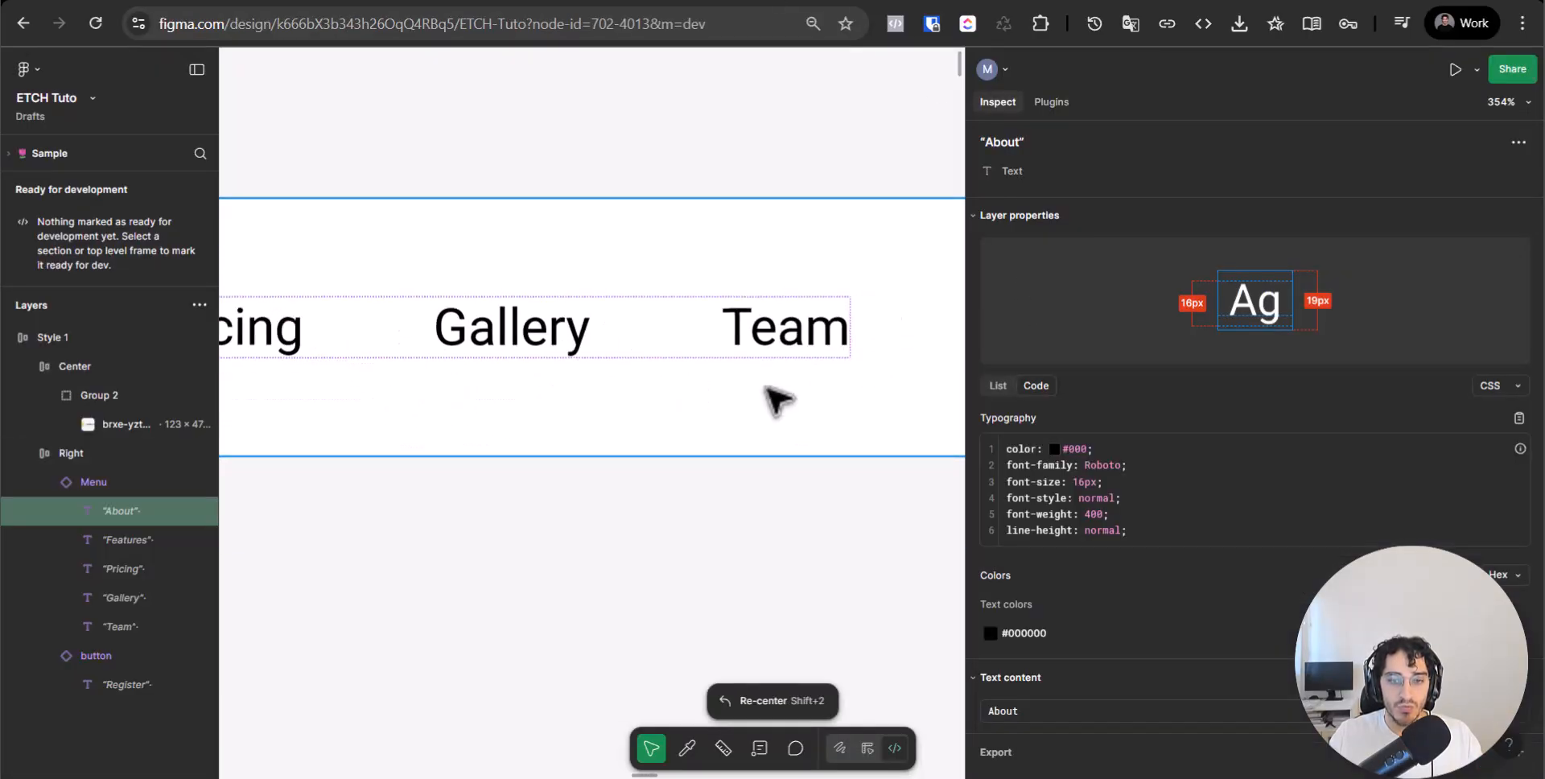
pyautogui.moveTo(716, 374); pyautogui.dragTo(549, 441)
pyautogui.moveTo(902, 410); pyautogui.dragTo(676, 427)
pyautogui.click(765, 431)
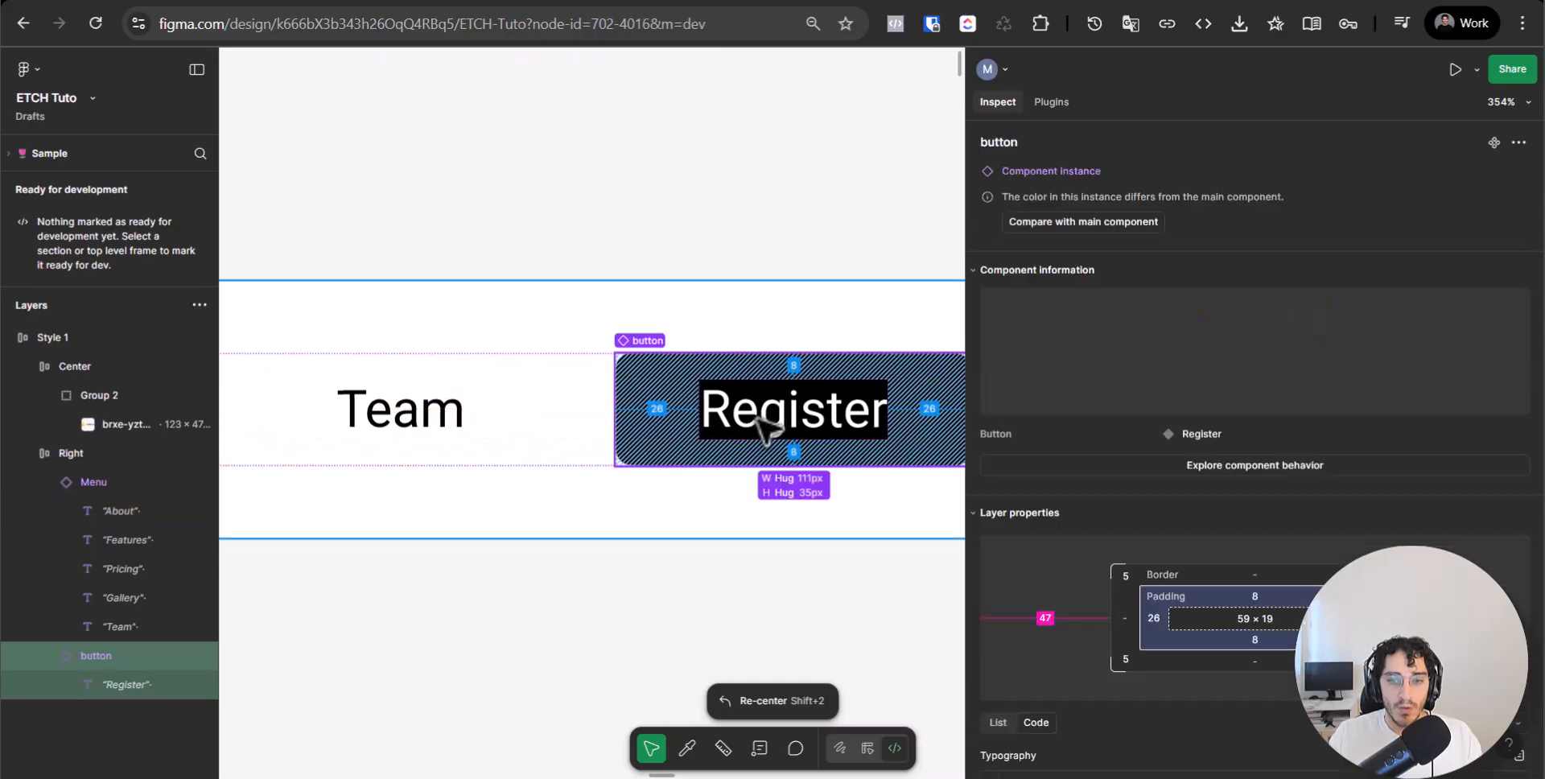
pyautogui.scroll(-5, 1255, 611)
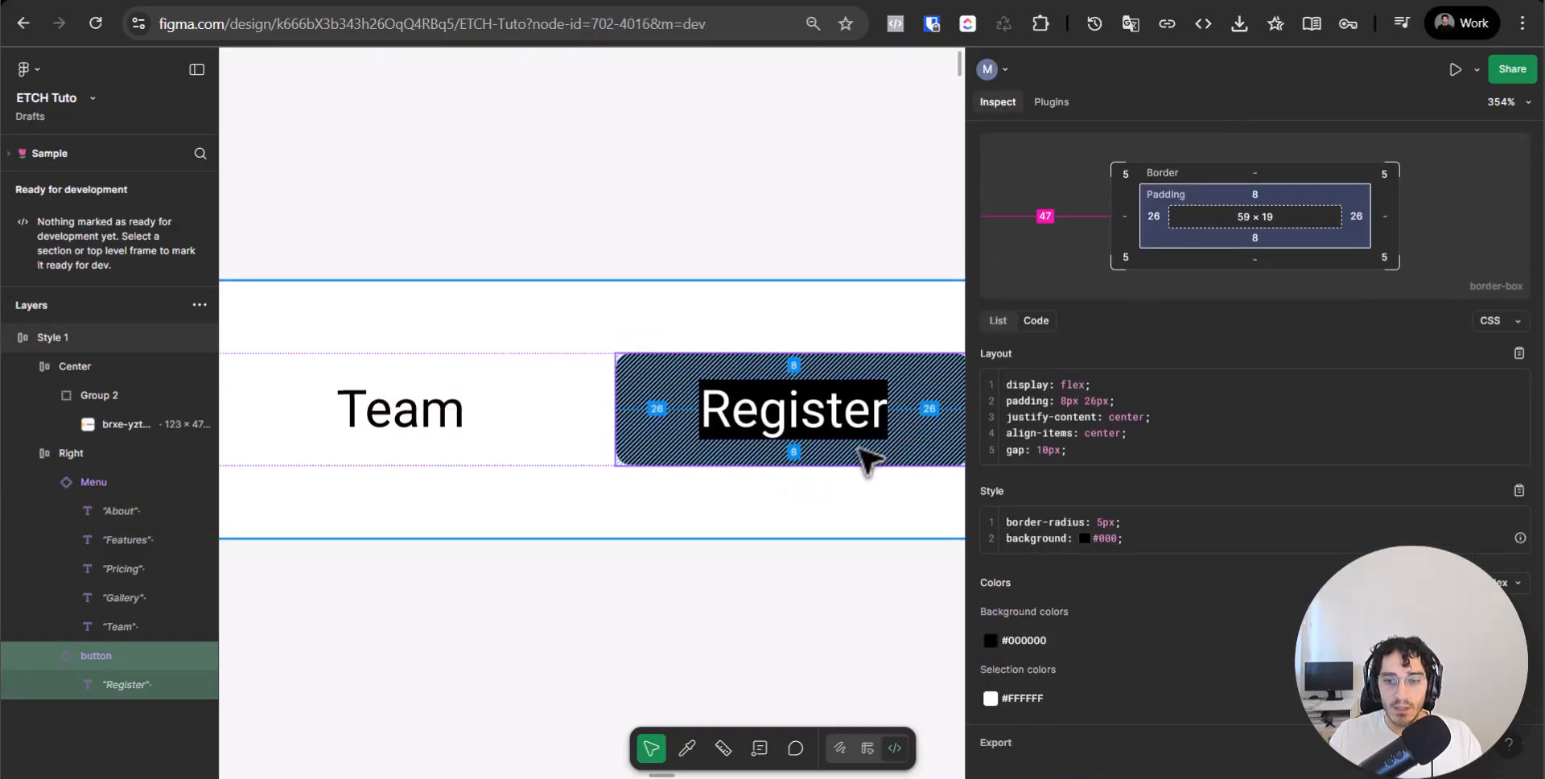
pyautogui.click(865, 415)
# On the front end, enable Custom Button Text Size in Automatic.css, set mobile and desktop to 16 px, save, and close the settings.
pyautogui.click(749, 2)
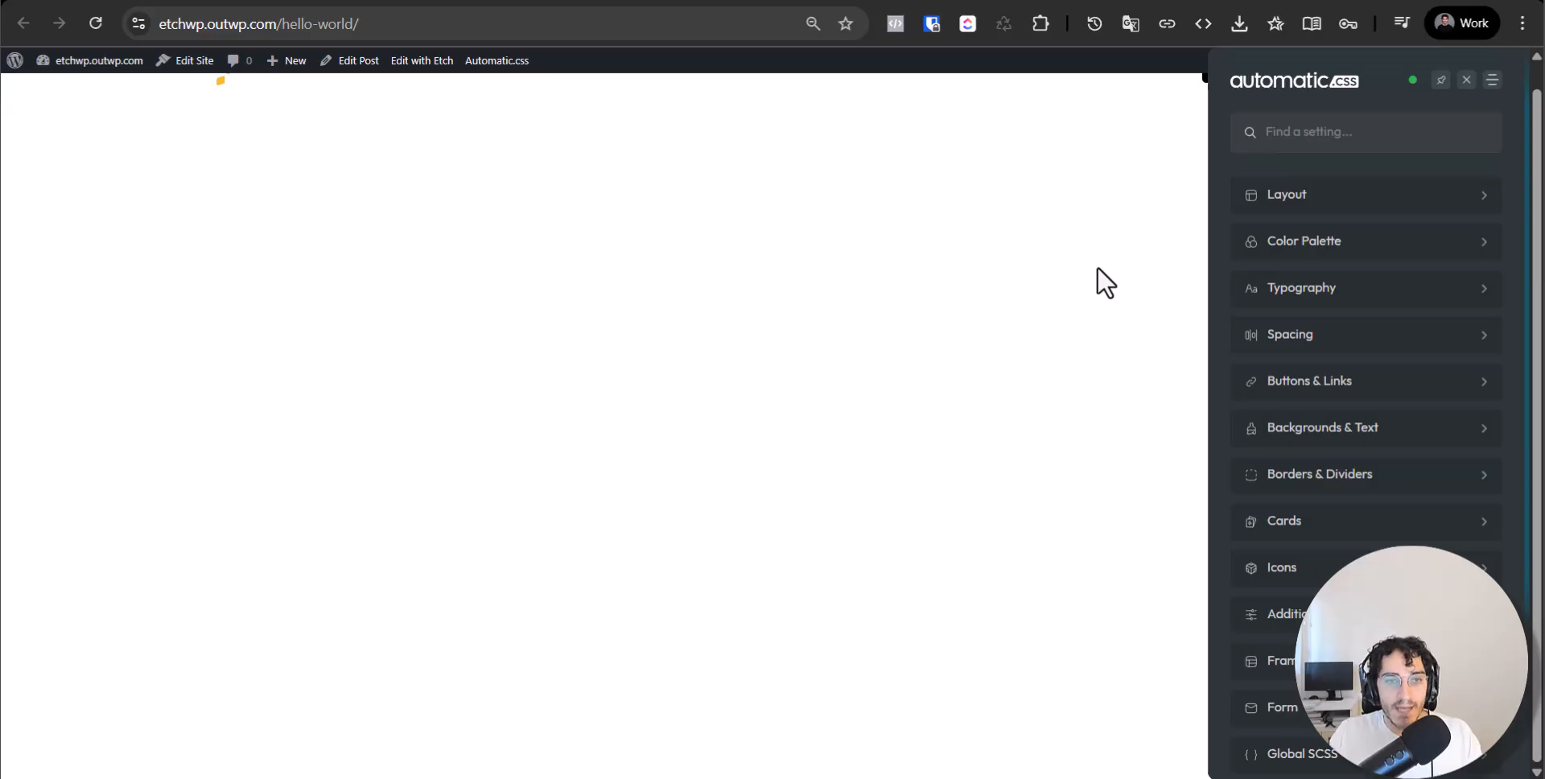
pyautogui.scroll(-2, 1383, 269)
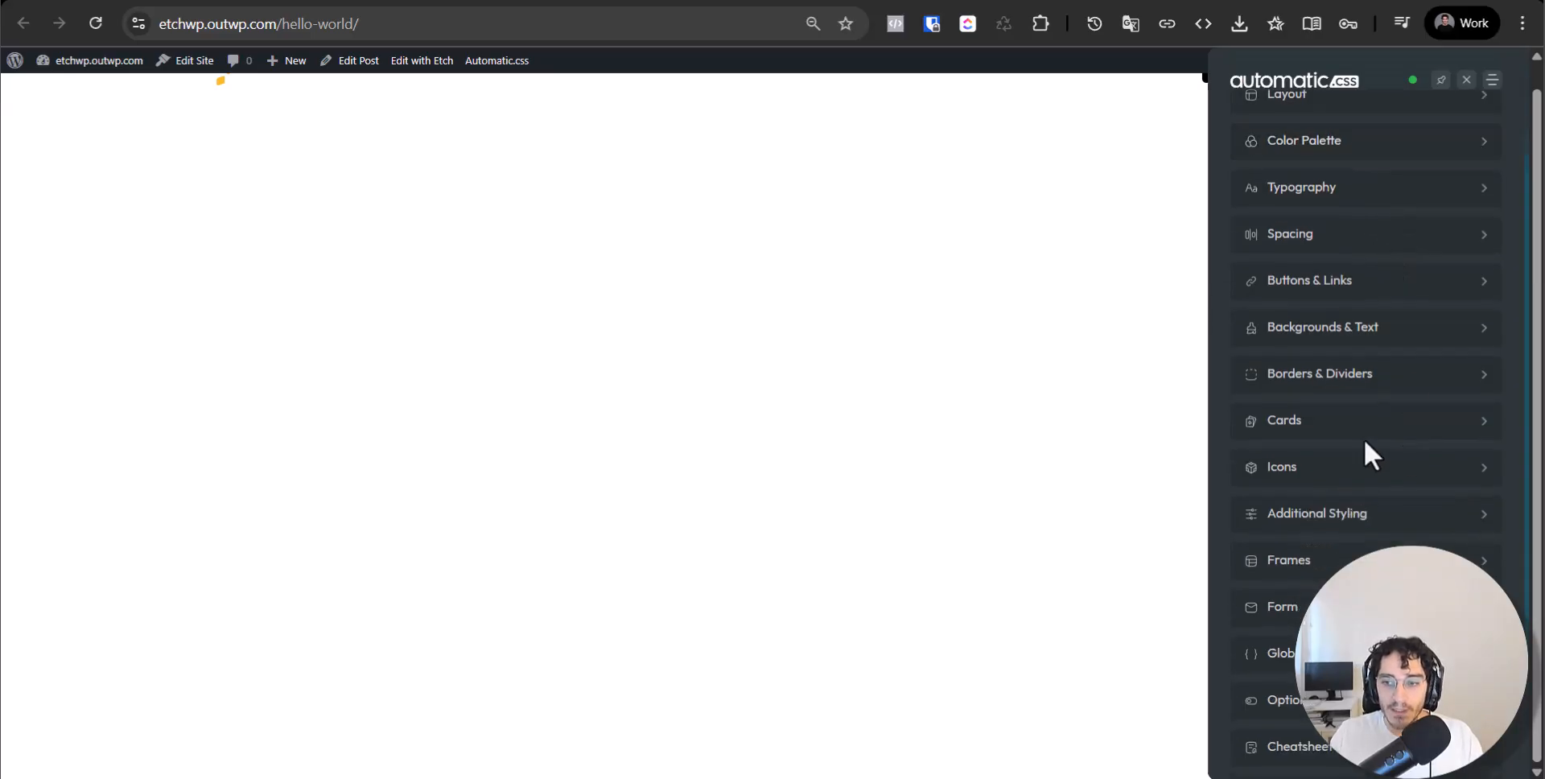
pyautogui.click(1341, 283)
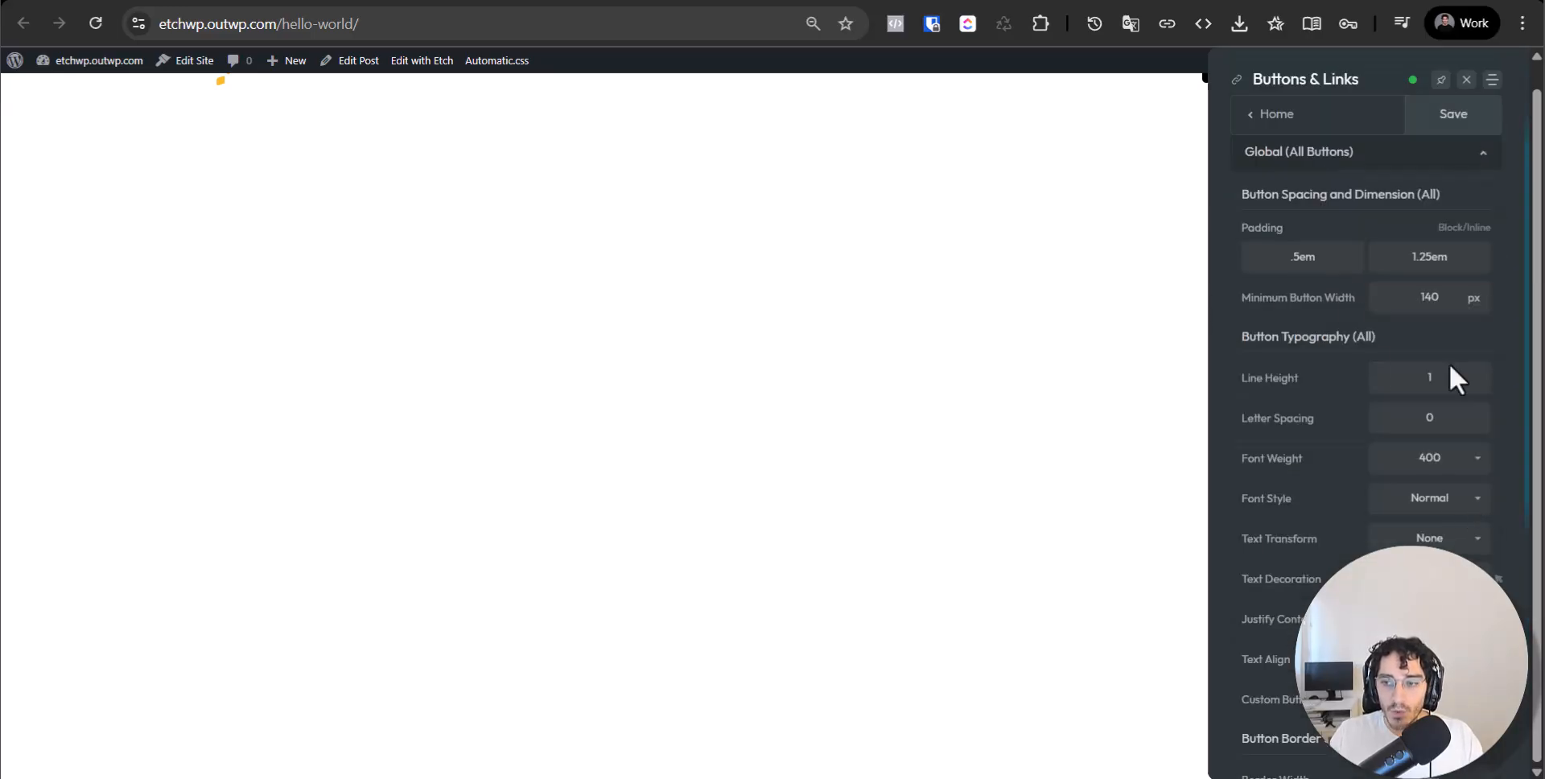
pyautogui.scroll(-2, 1450, 364)
pyautogui.scroll(-1, 1447, 355)
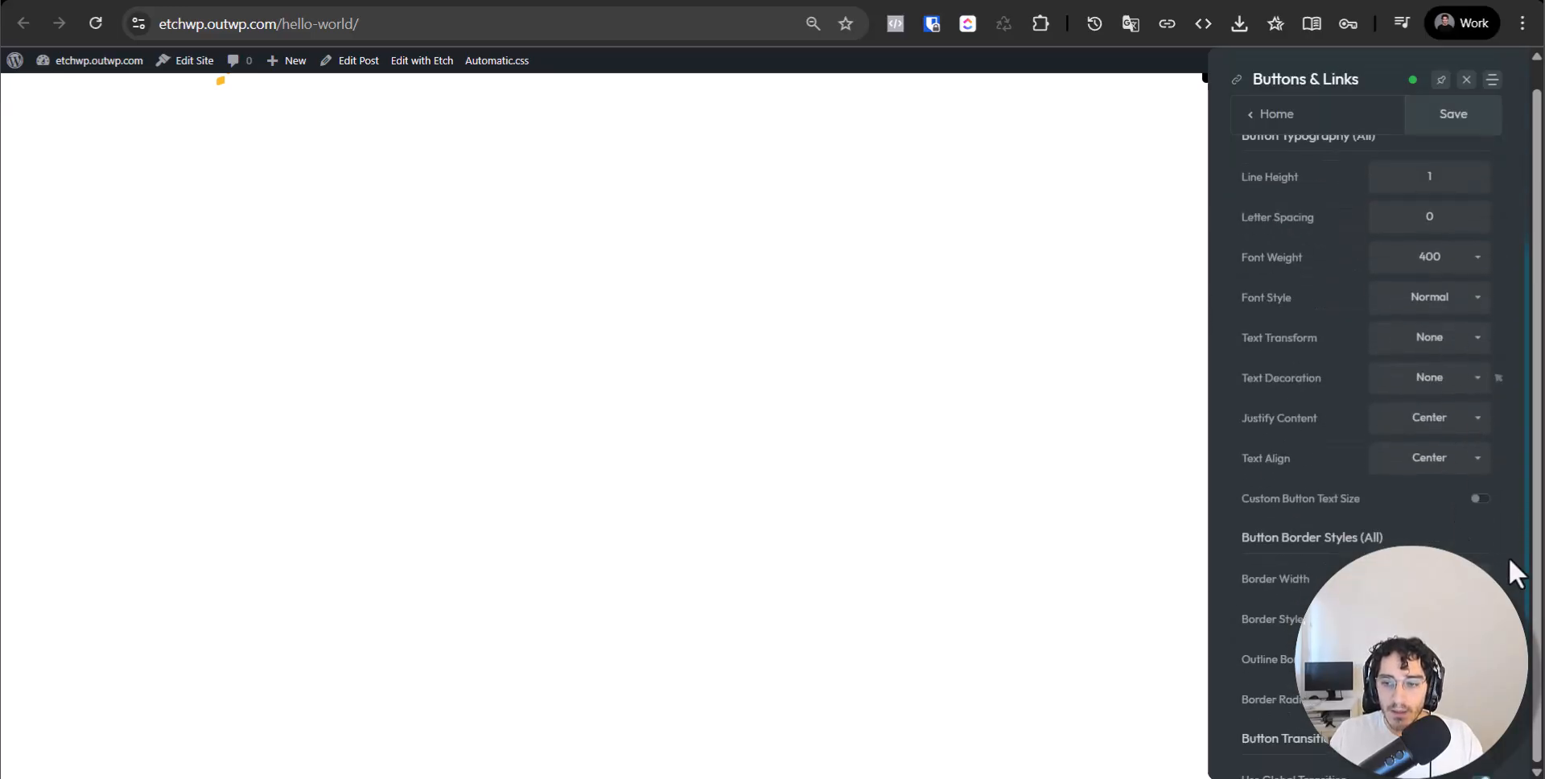
pyautogui.click(1478, 500)
pyautogui.scroll(3, 1361, 440)
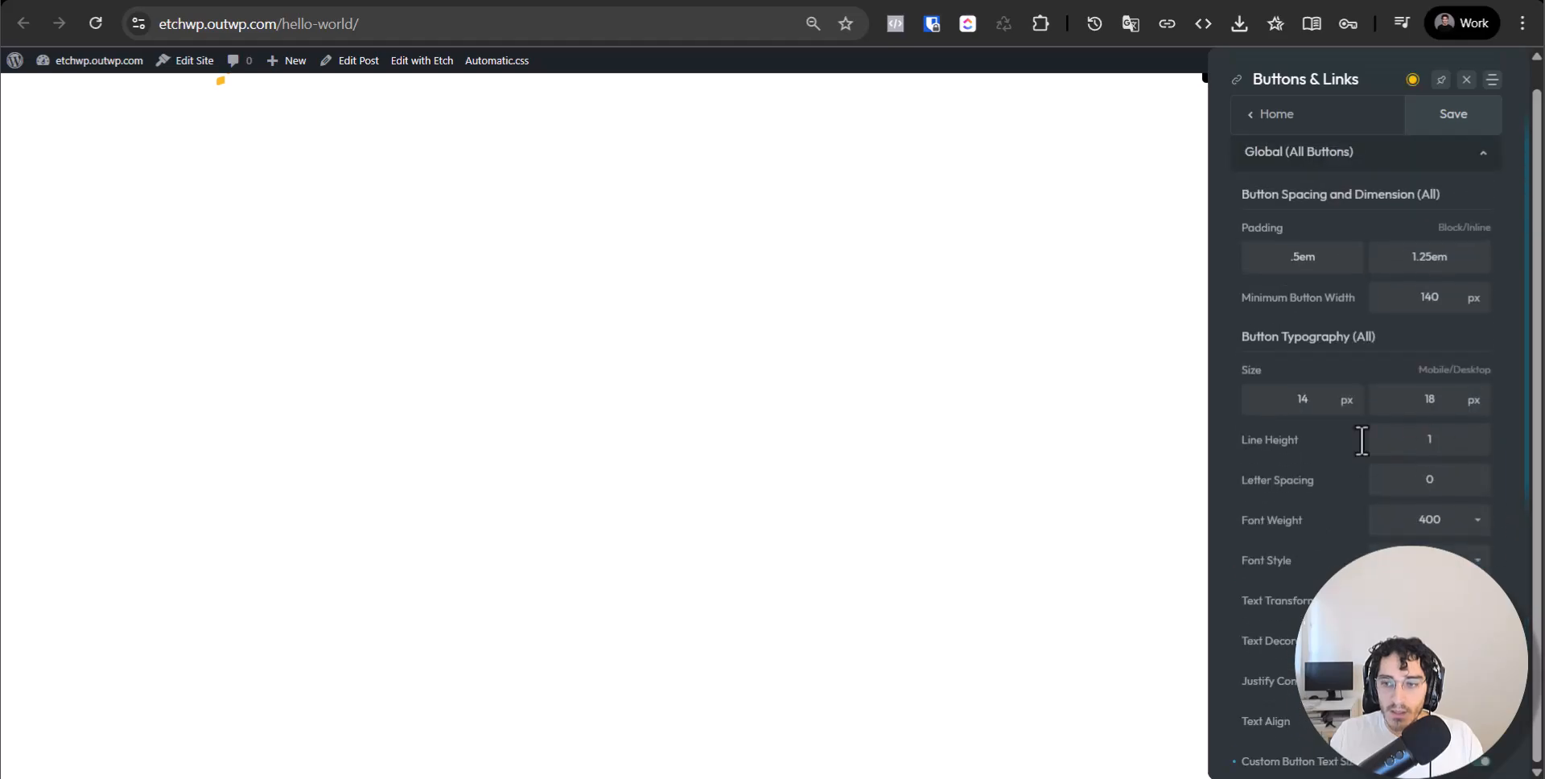
pyautogui.doubleClick(1318, 402)
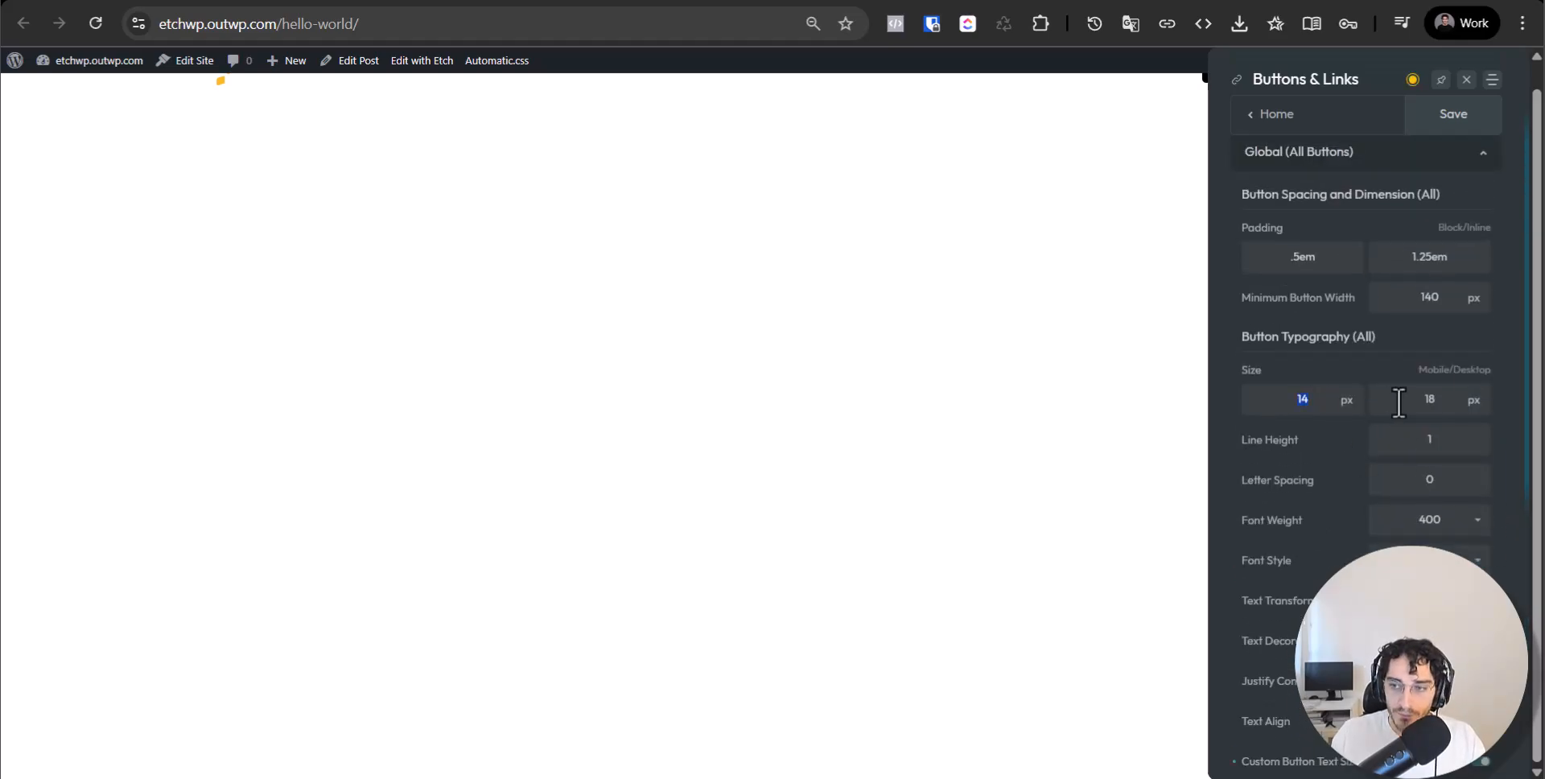
pyautogui.click(1434, 397)
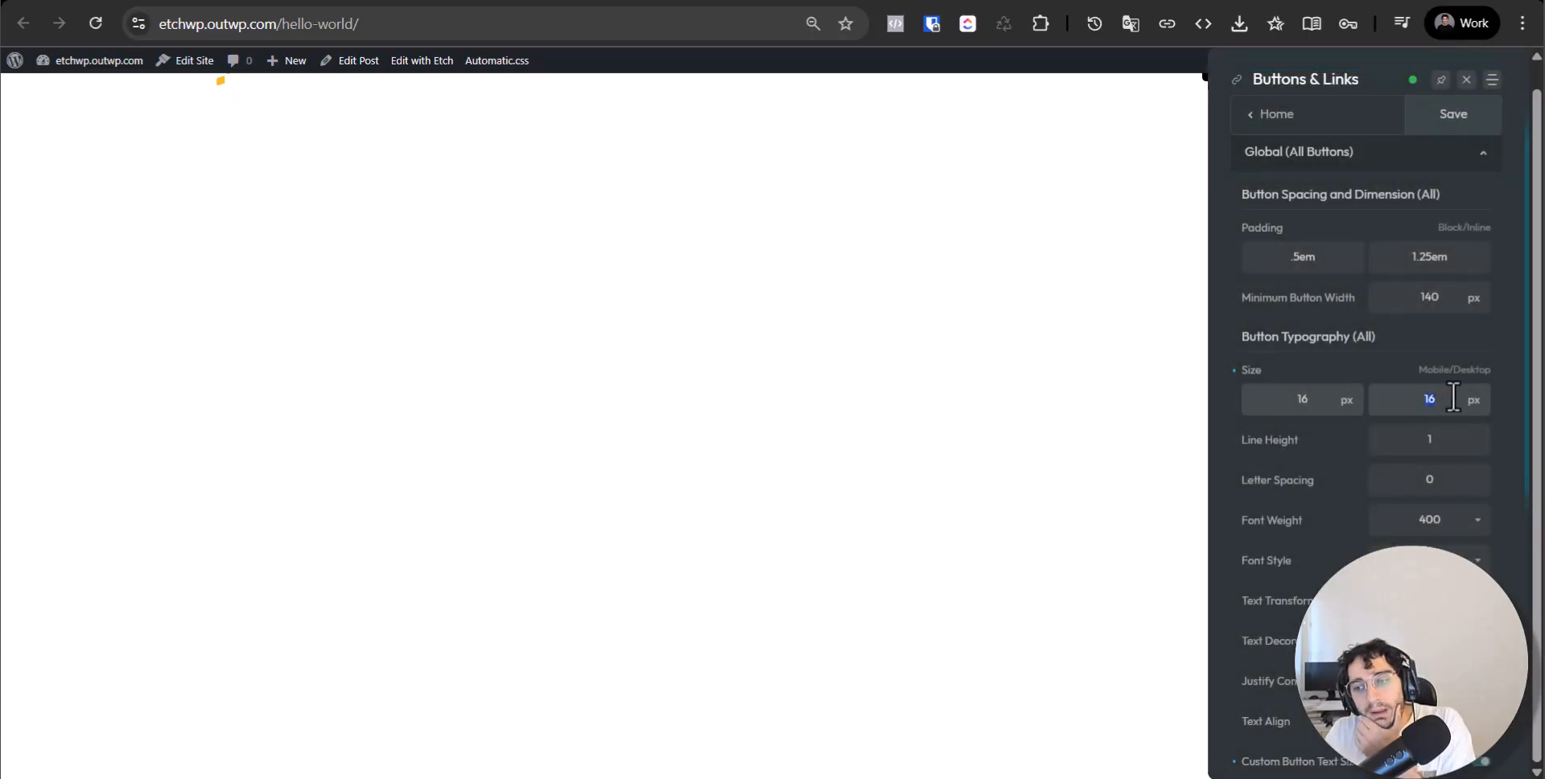
pyautogui.click(1468, 79)
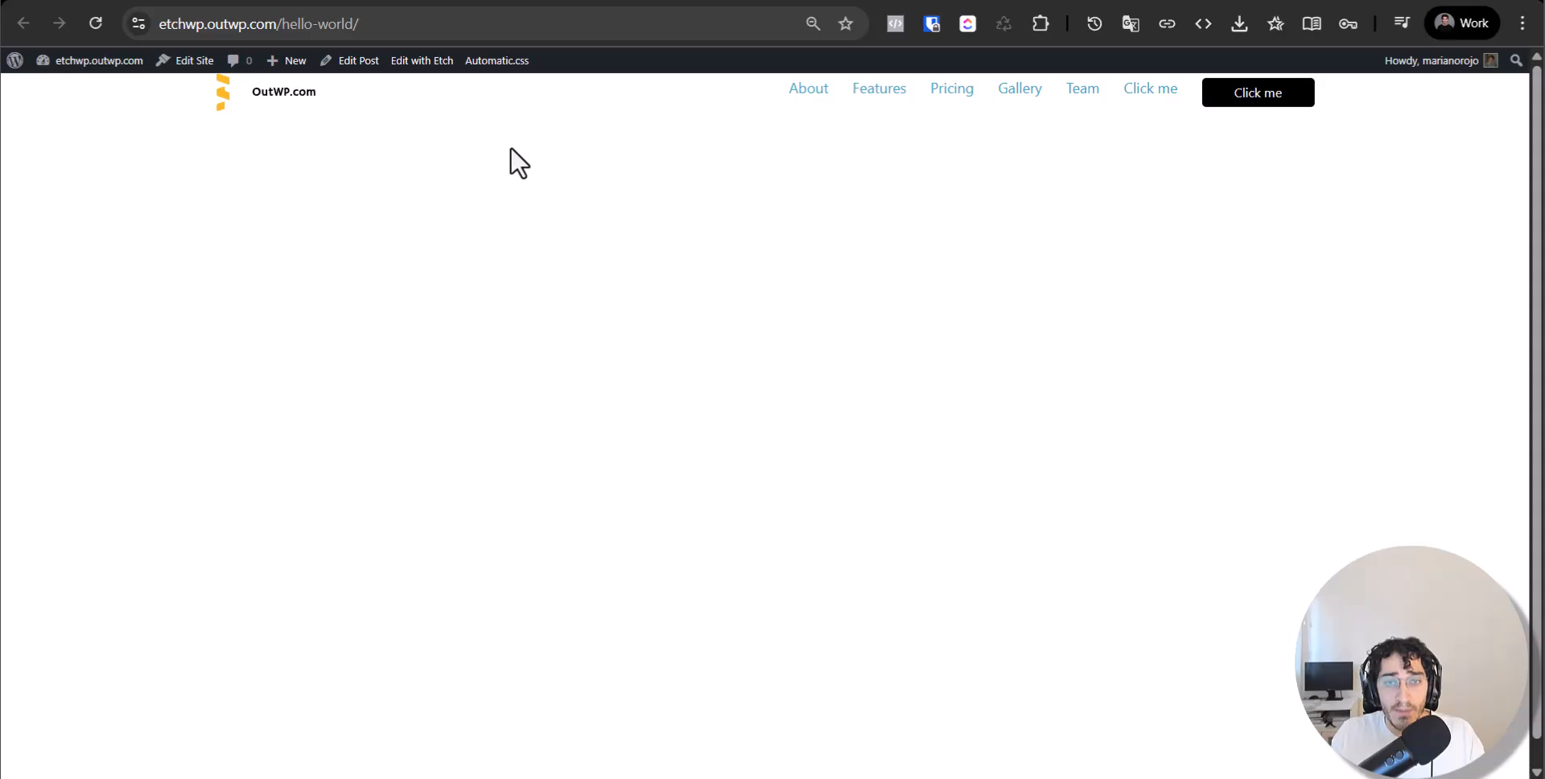
# Check the Style 1 header frame's layout in Figma, set the Header's padding-block to var(--space-m) in Etch, and save.
pyautogui.click(757, 1)
pyautogui.click(790, 514)
pyautogui.scroll(-3, 790, 514)
pyautogui.moveTo(663, 575); pyautogui.dragTo(948, 561)
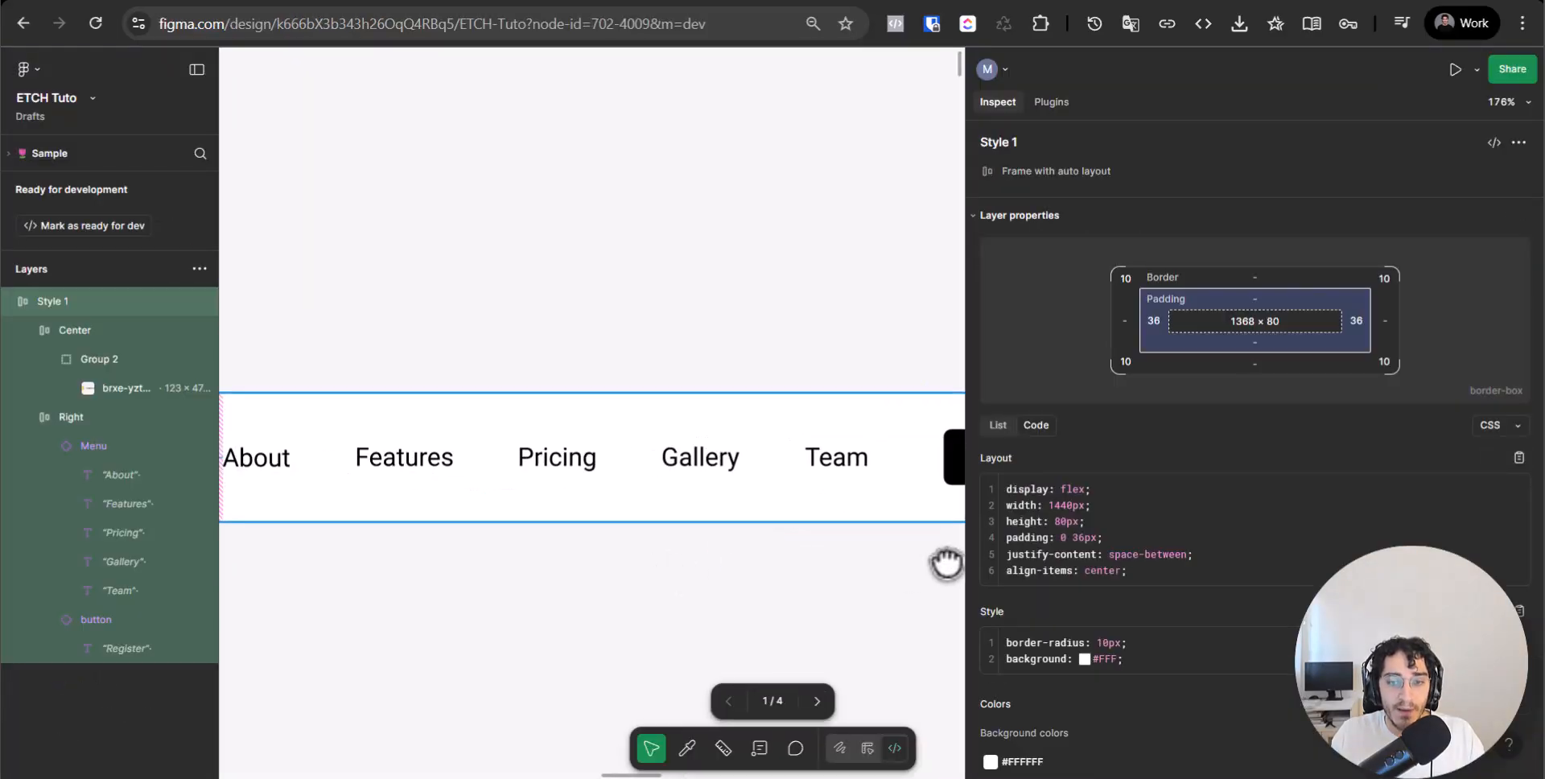
pyautogui.hotkey('ctrl', 'Tab')
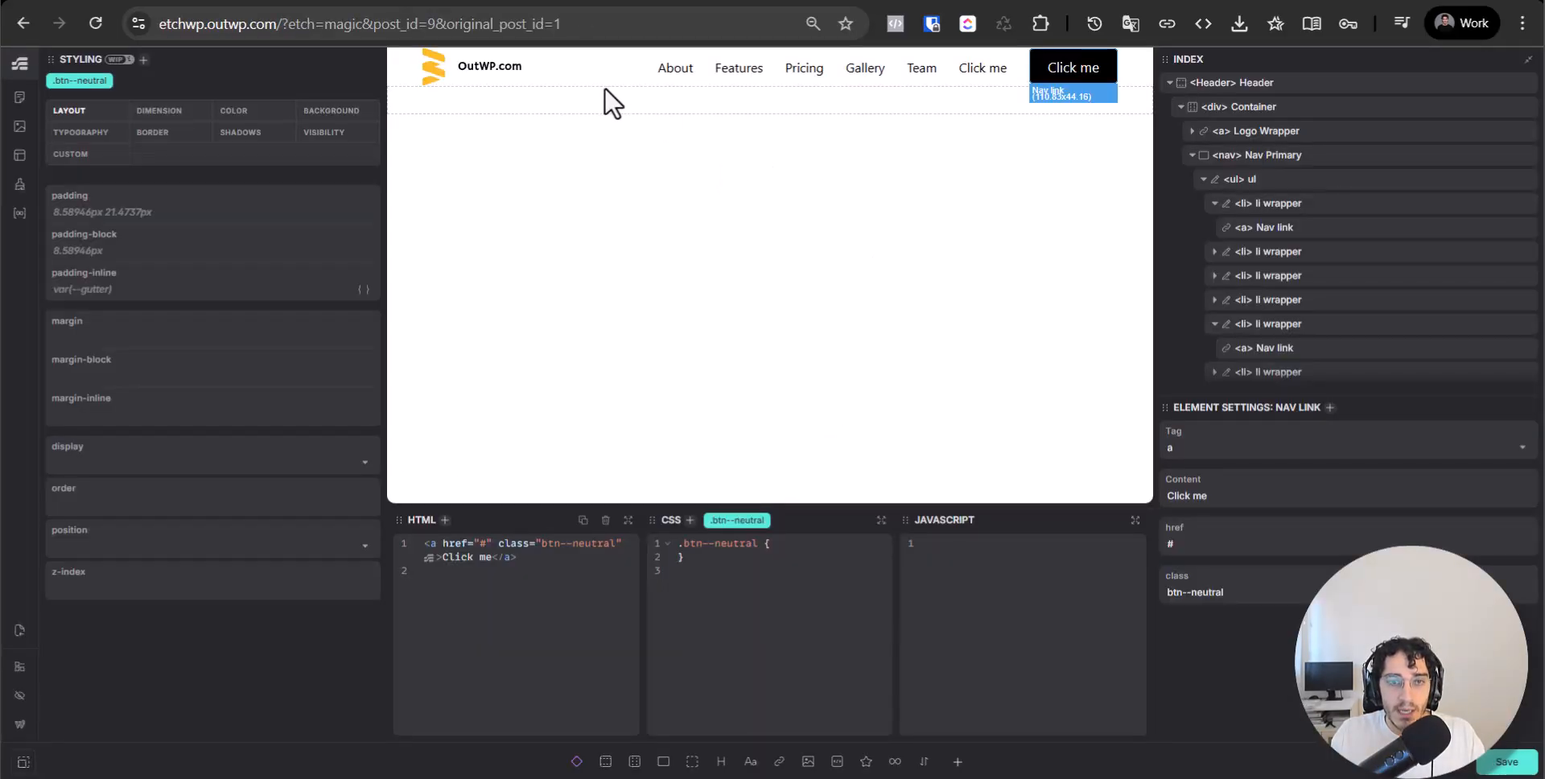
pyautogui.click(1207, 106)
pyautogui.click(1207, 82)
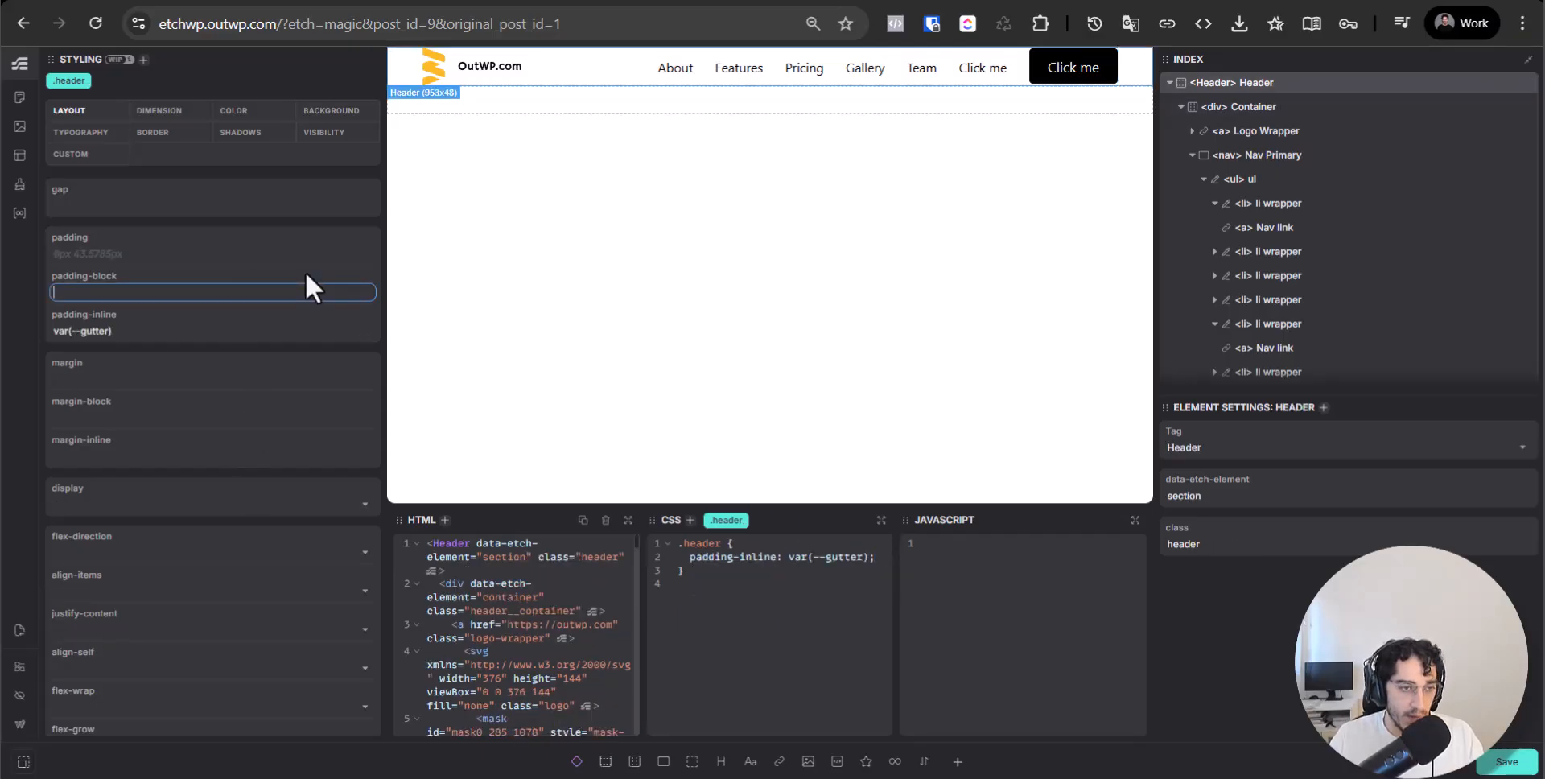
pyautogui.write('var(--space-m)')
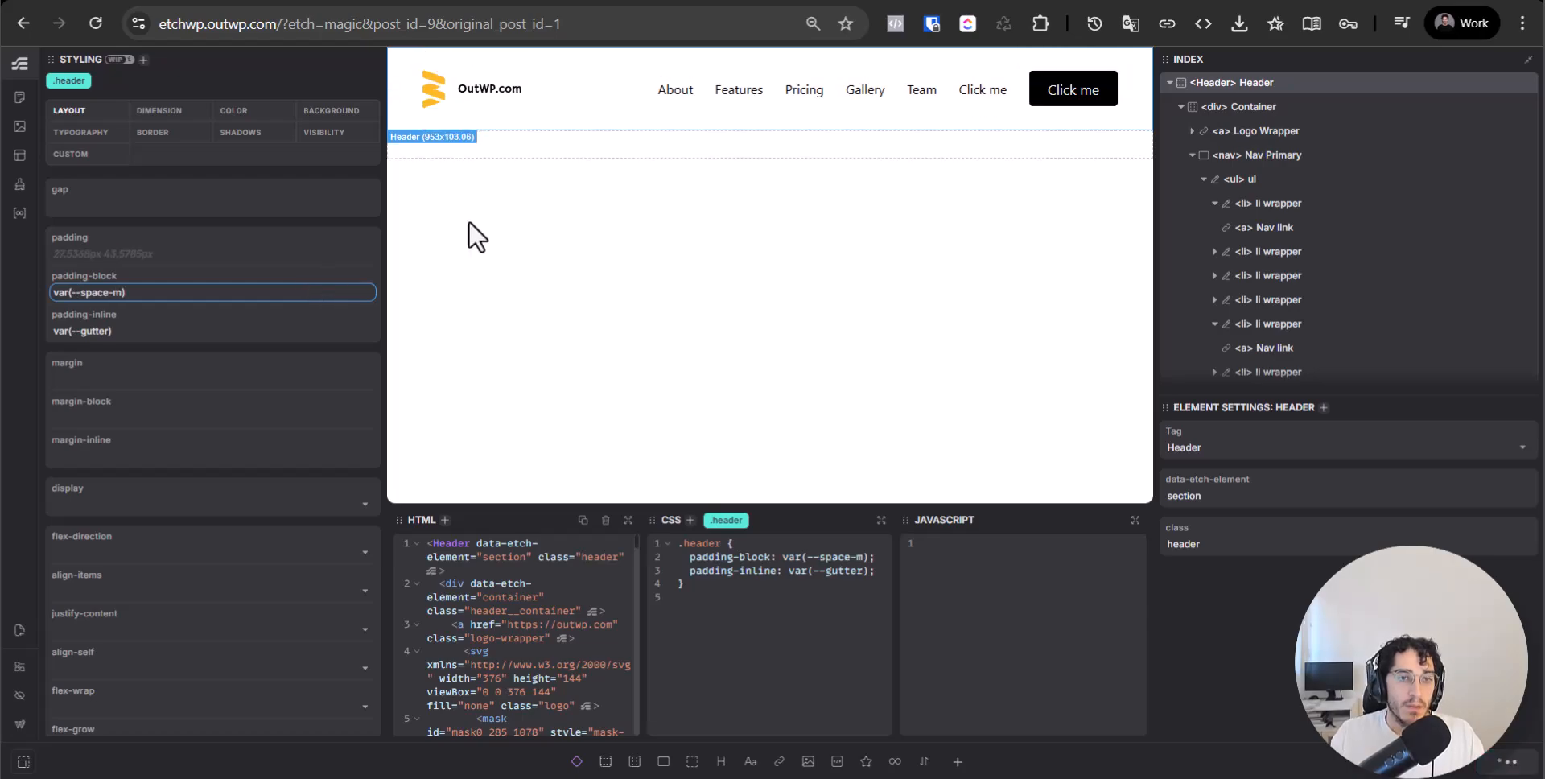
# Compare the header's size and spacing in the Figma design with the header on the front-end page.
pyautogui.click(816, 1)
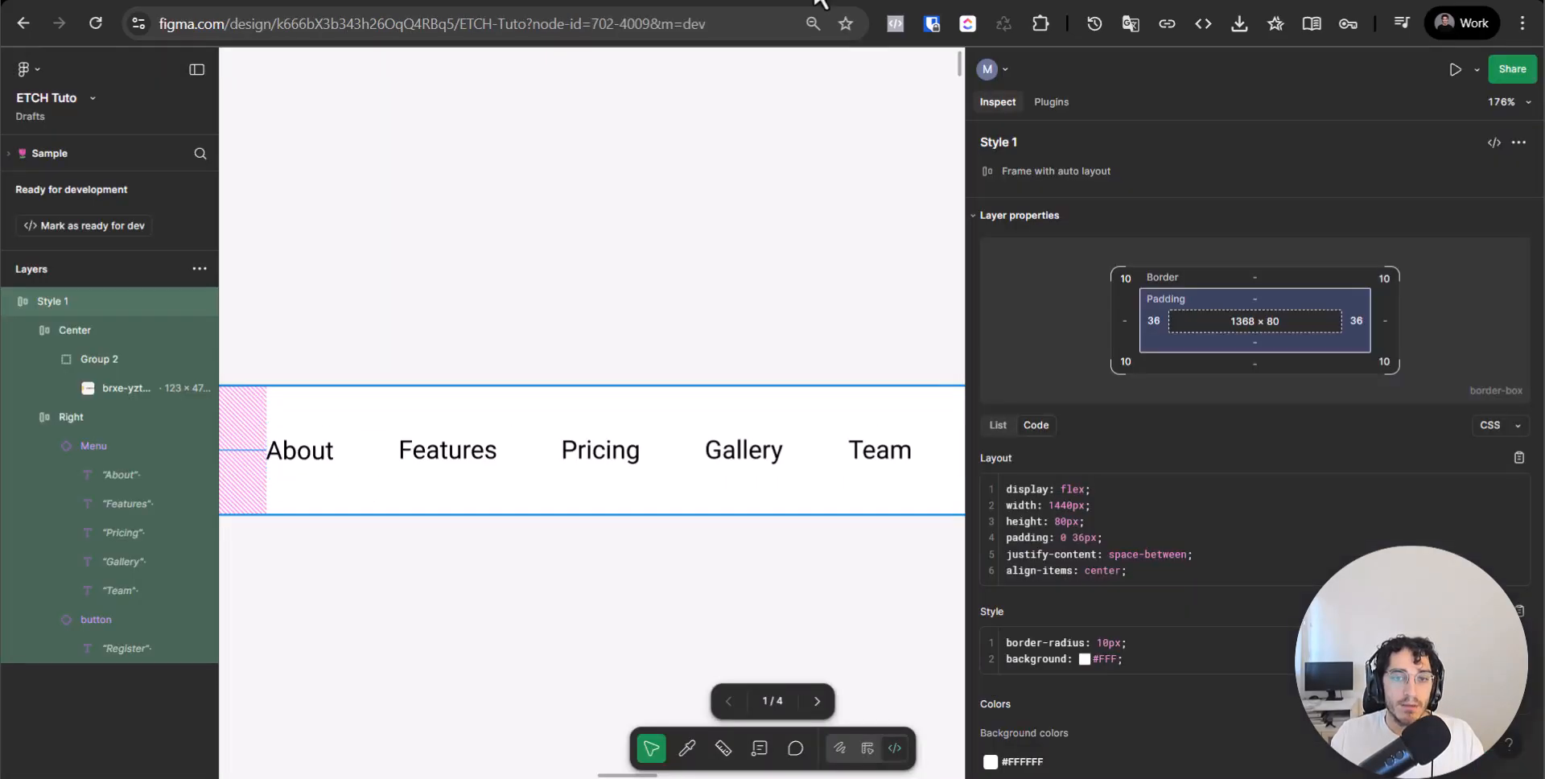
pyautogui.moveTo(435, 423); pyautogui.dragTo(817, 429)
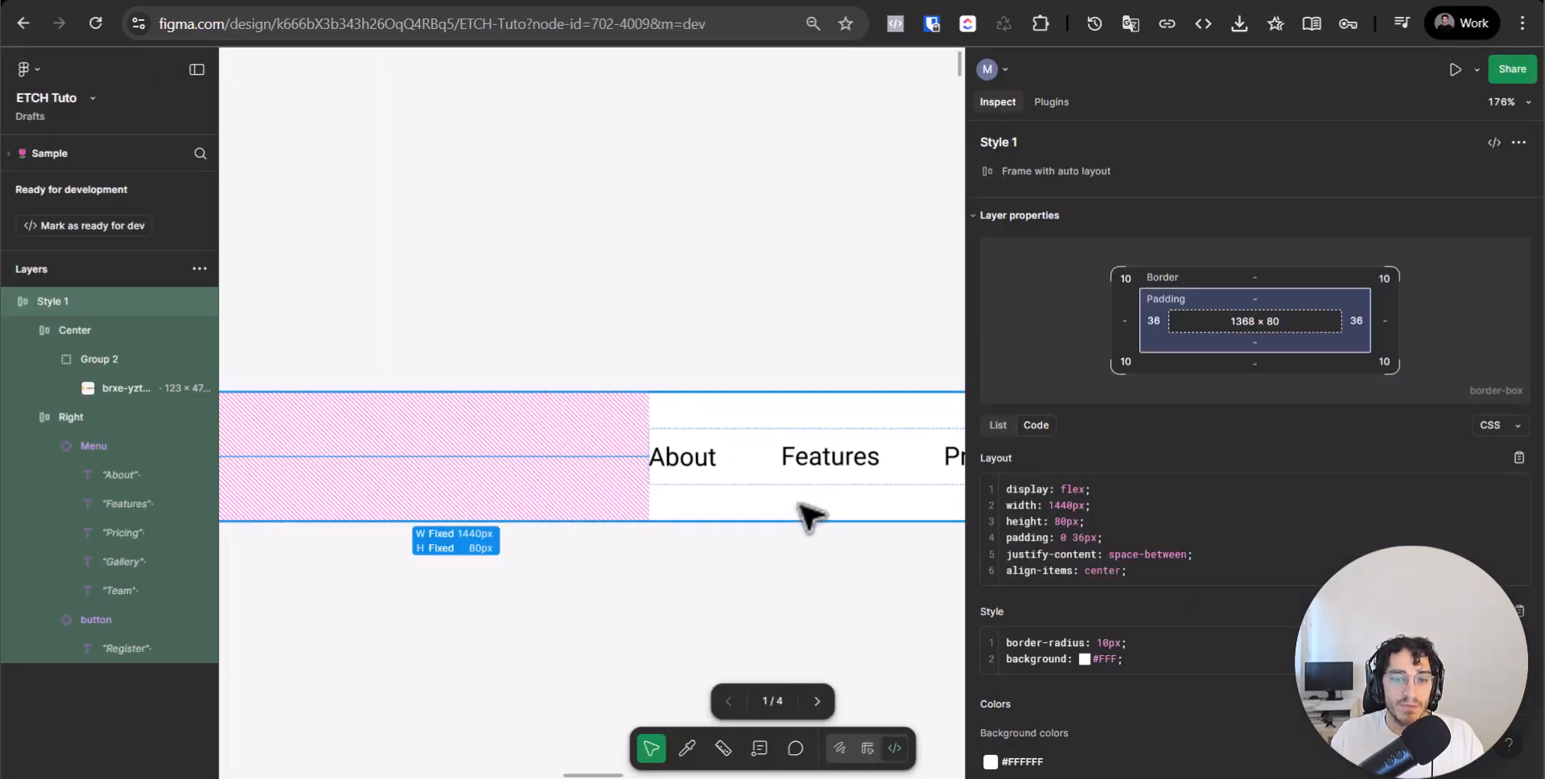
pyautogui.scroll(-4, 744, 573)
pyautogui.moveTo(731, 586); pyautogui.dragTo(850, 510)
pyautogui.hotkey('ctrl', 'Tab')
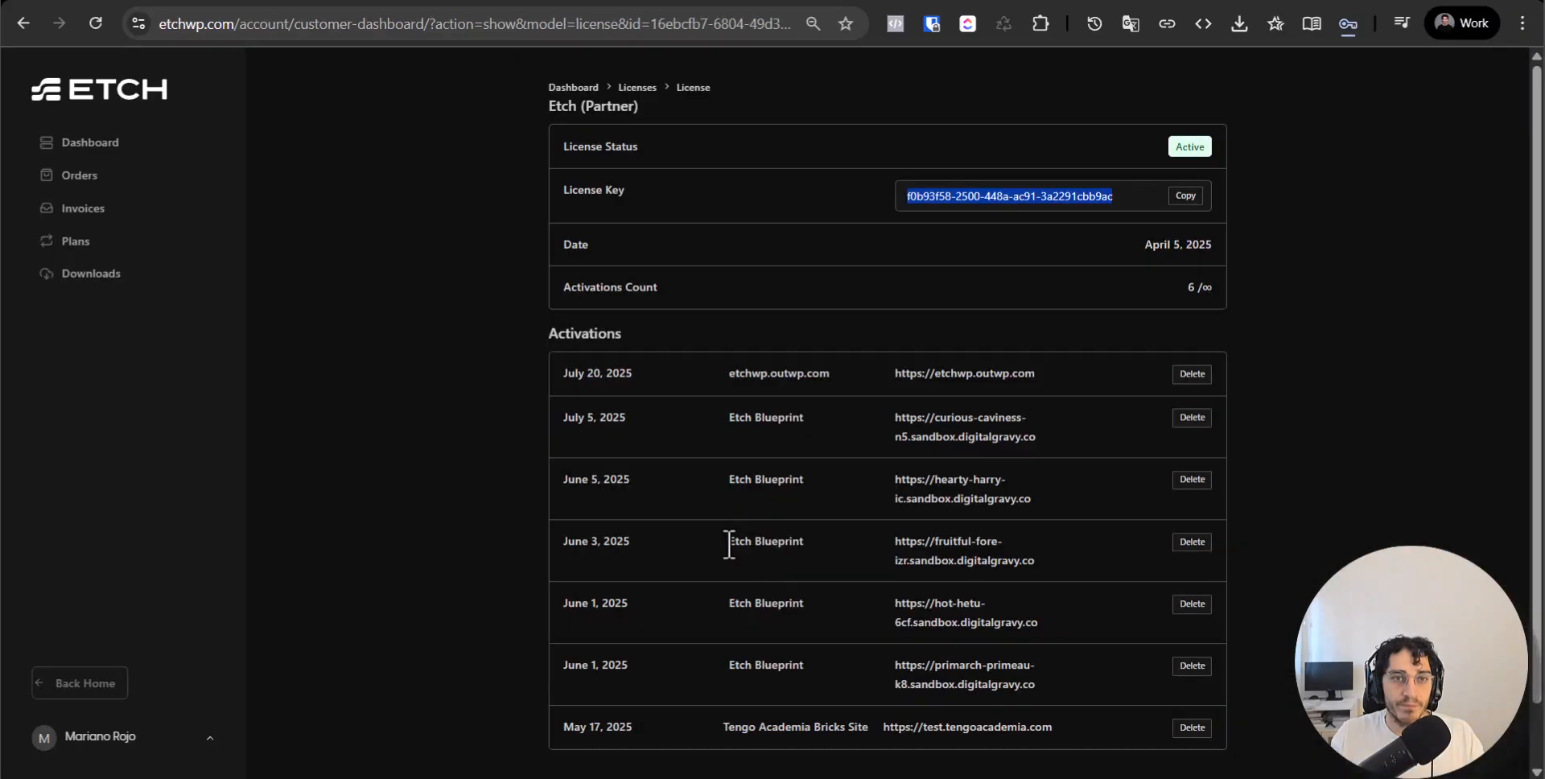
pyautogui.hotkey('ctrl', 'shift', 'Tab')
pyautogui.hotkey('ctrl', 'shift', 'Tab')
pyautogui.rightClick(921, 234)
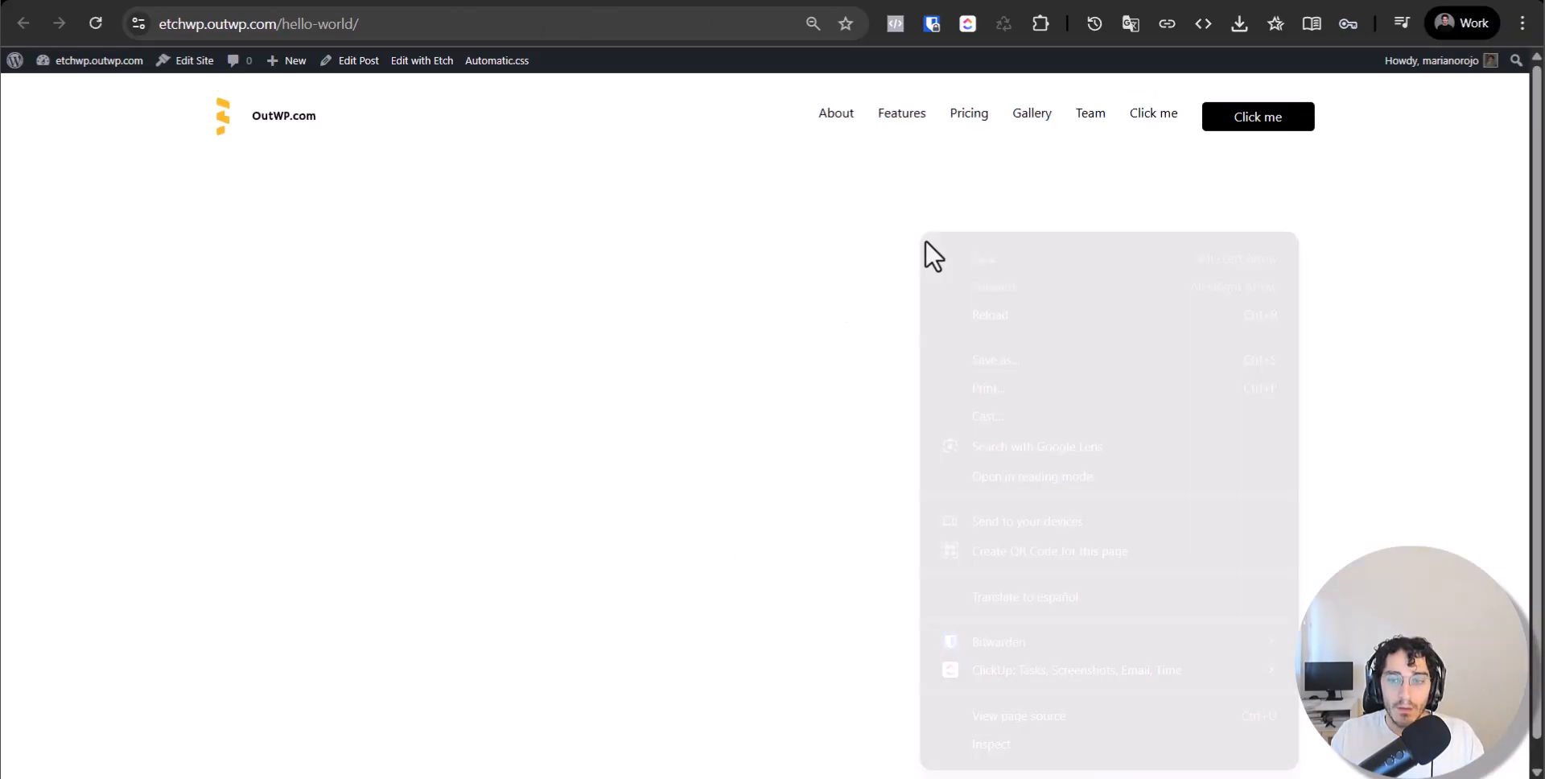
# Return to Figma and examine the Style 1 frame's side padding and the spacing between logo and menu.
pyautogui.hotkey('ctrl', 'Tab')
pyautogui.scroll(-3, 859, 646)
pyautogui.moveTo(775, 578); pyautogui.dragTo(483, 386)
pyautogui.scroll(7, 716, 334)
pyautogui.moveTo(748, 523); pyautogui.dragTo(1086, 491)
pyautogui.moveTo(282, 439); pyautogui.dragTo(942, 521)
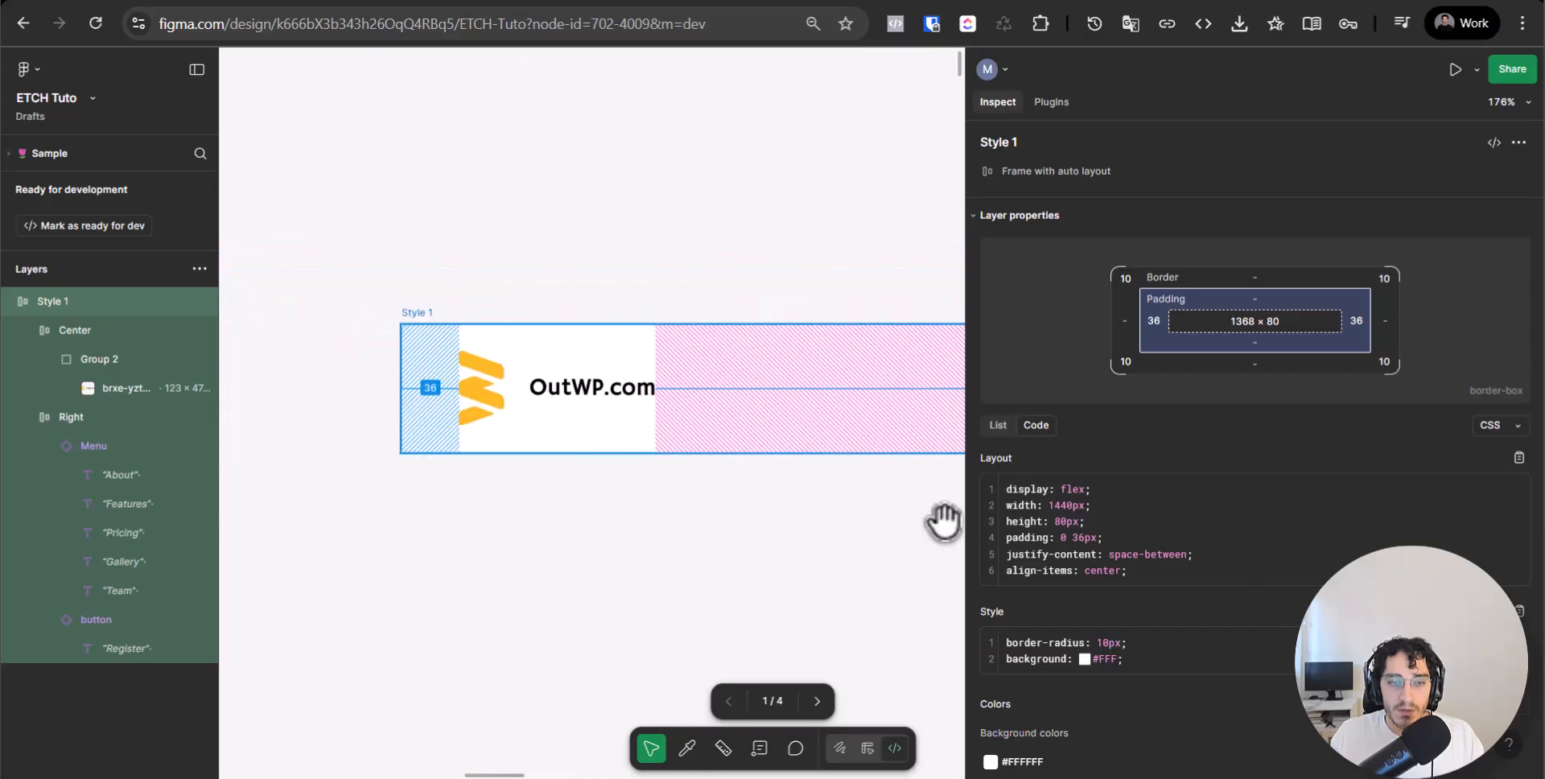
pyautogui.moveTo(800, 551); pyautogui.dragTo(534, 489)
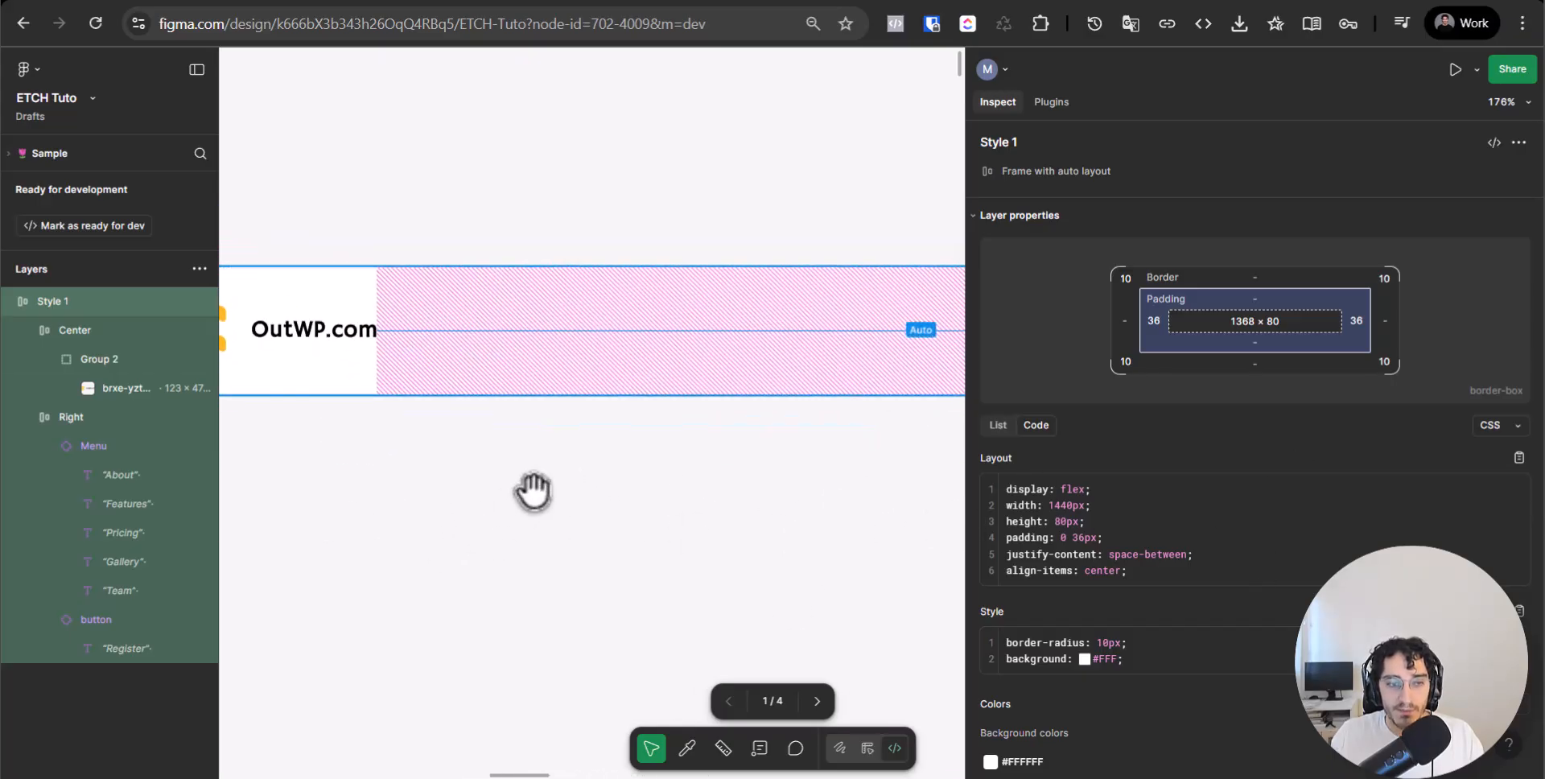
# Hide Figma's side panels and compare the Style 1 header with the front-end page.
pyautogui.hotkey('ctrl', '\\')
pyautogui.scroll(-2, 964, 478)
pyautogui.click(661, 2)
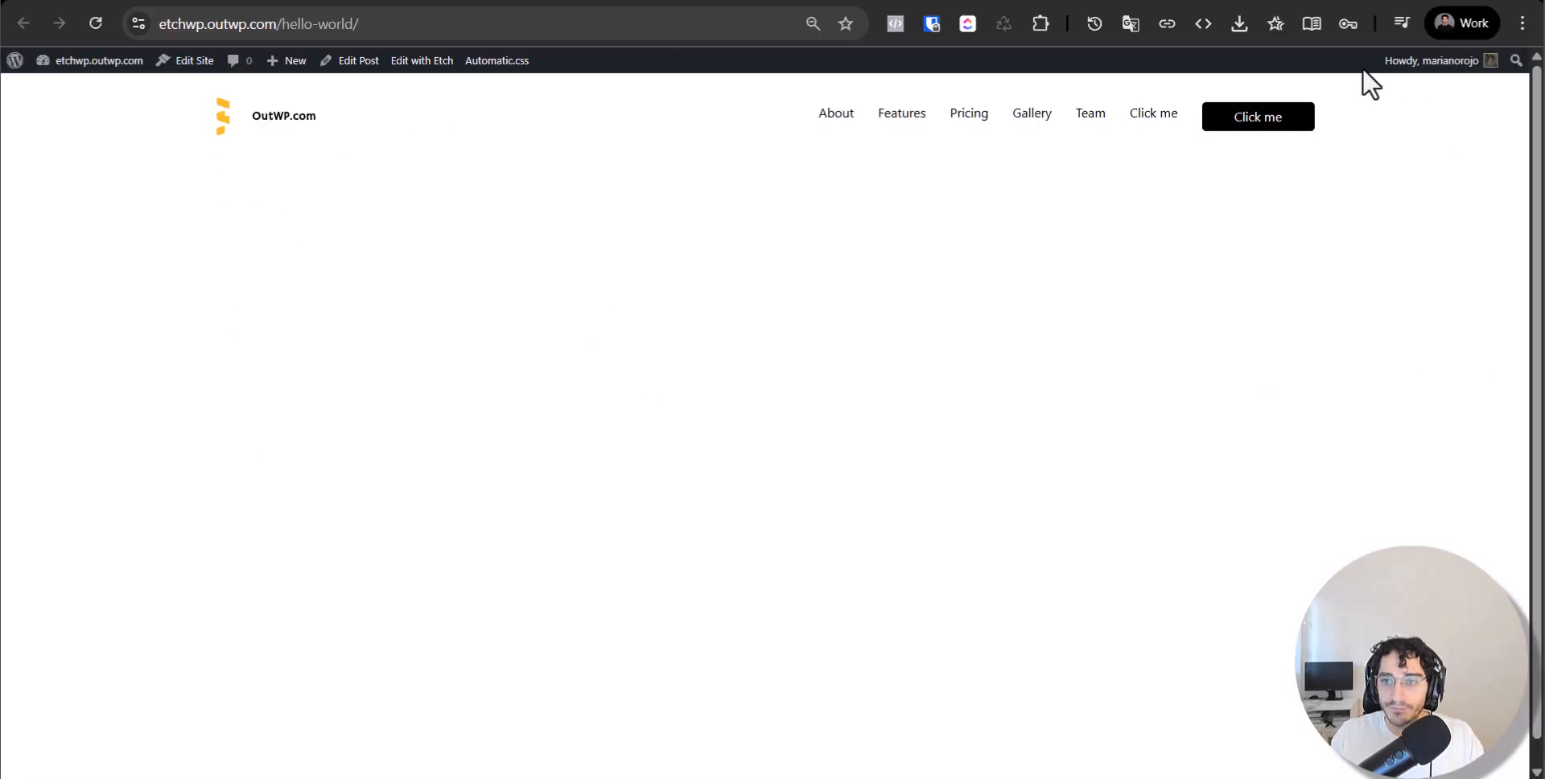
pyautogui.click(906, 3)
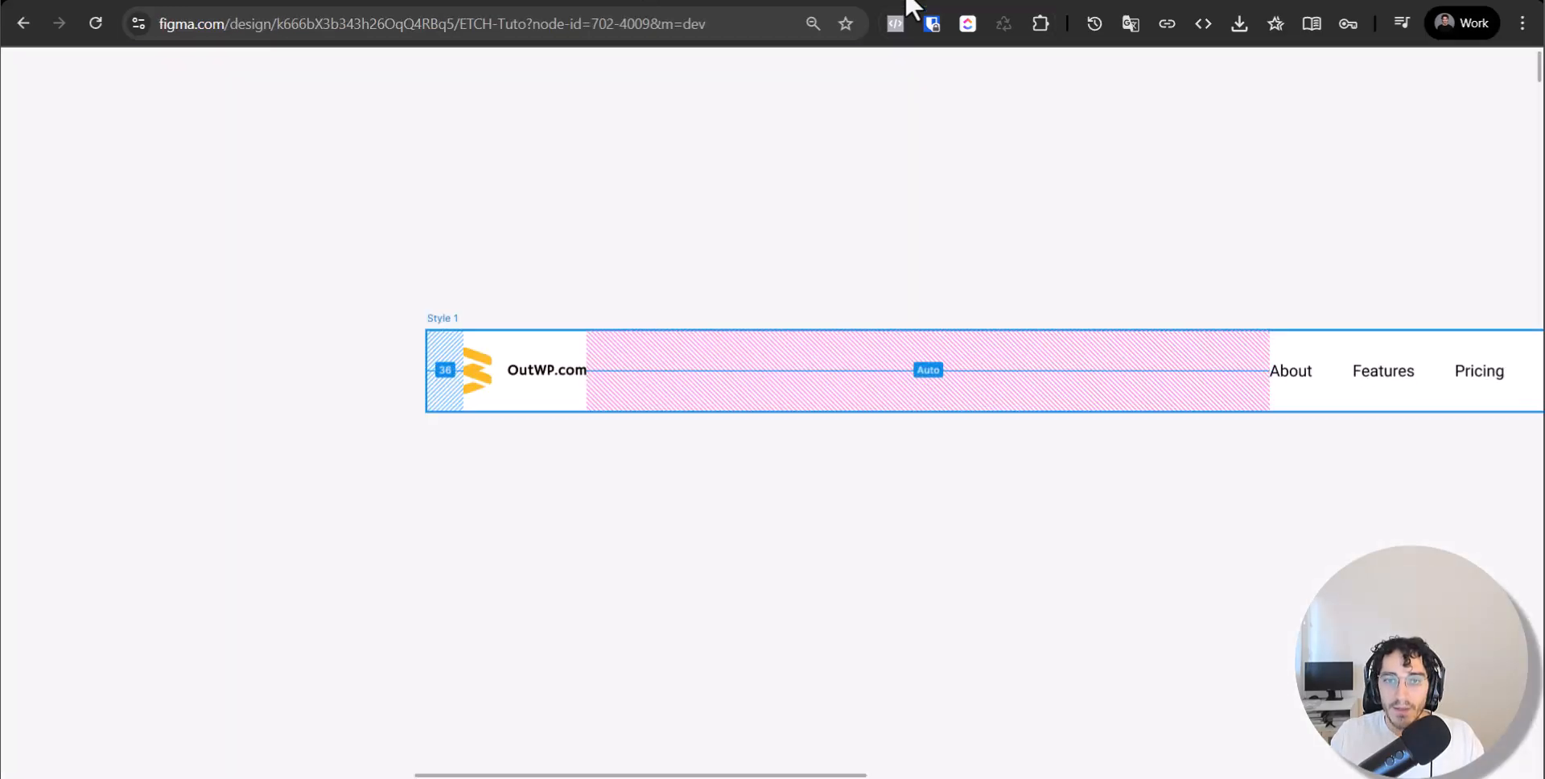
# Examine the spacing between the About, Features, Pricing and Gallery links in the Figma menu.
pyautogui.moveTo(1210, 492); pyautogui.dragTo(646, 569)
pyautogui.scroll(4, 784, 495)
pyautogui.click(686, 389)
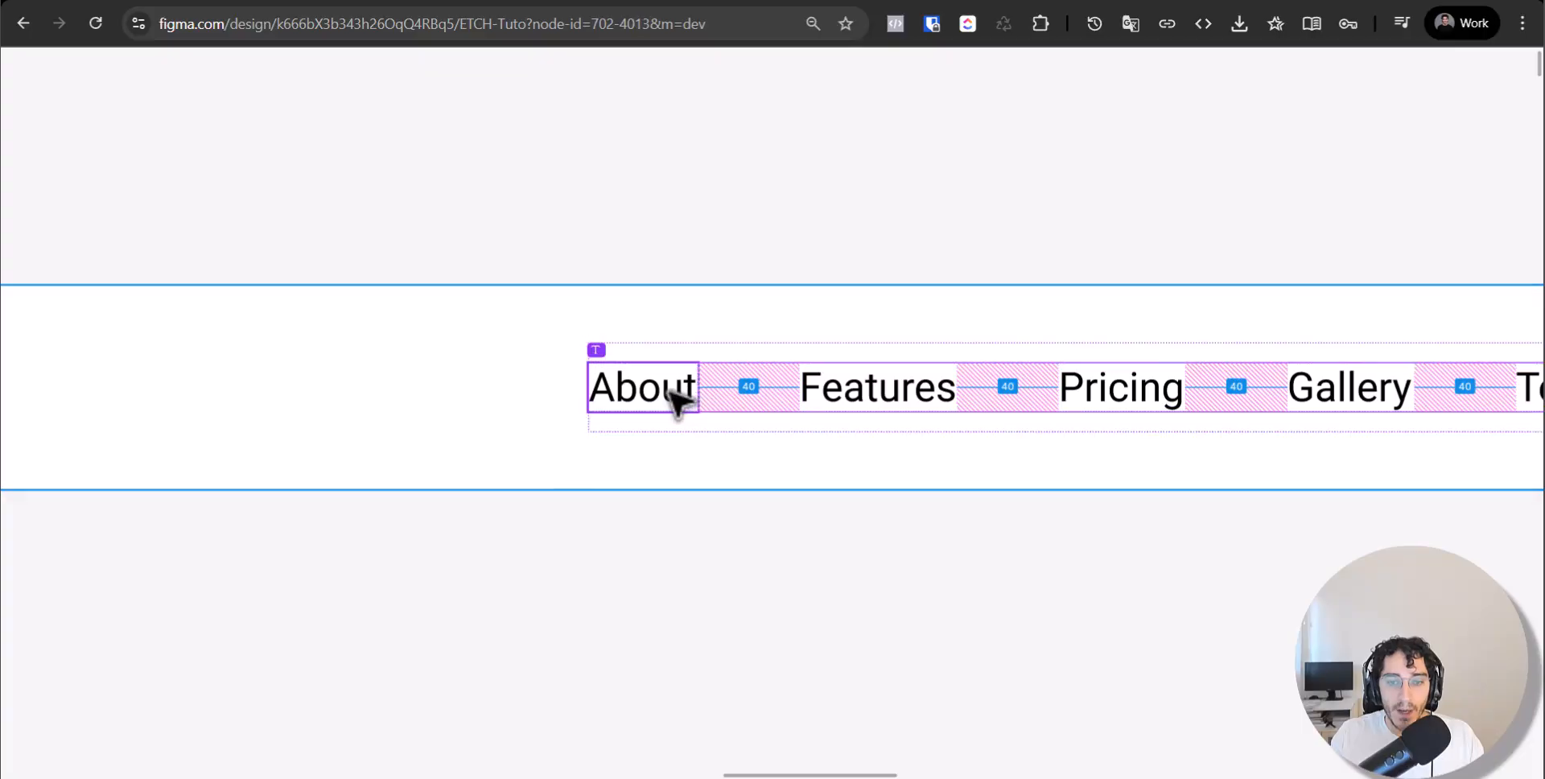
pyautogui.click(943, 386)
pyautogui.click(1121, 390)
pyautogui.click(1344, 396)
pyautogui.click(640, 391)
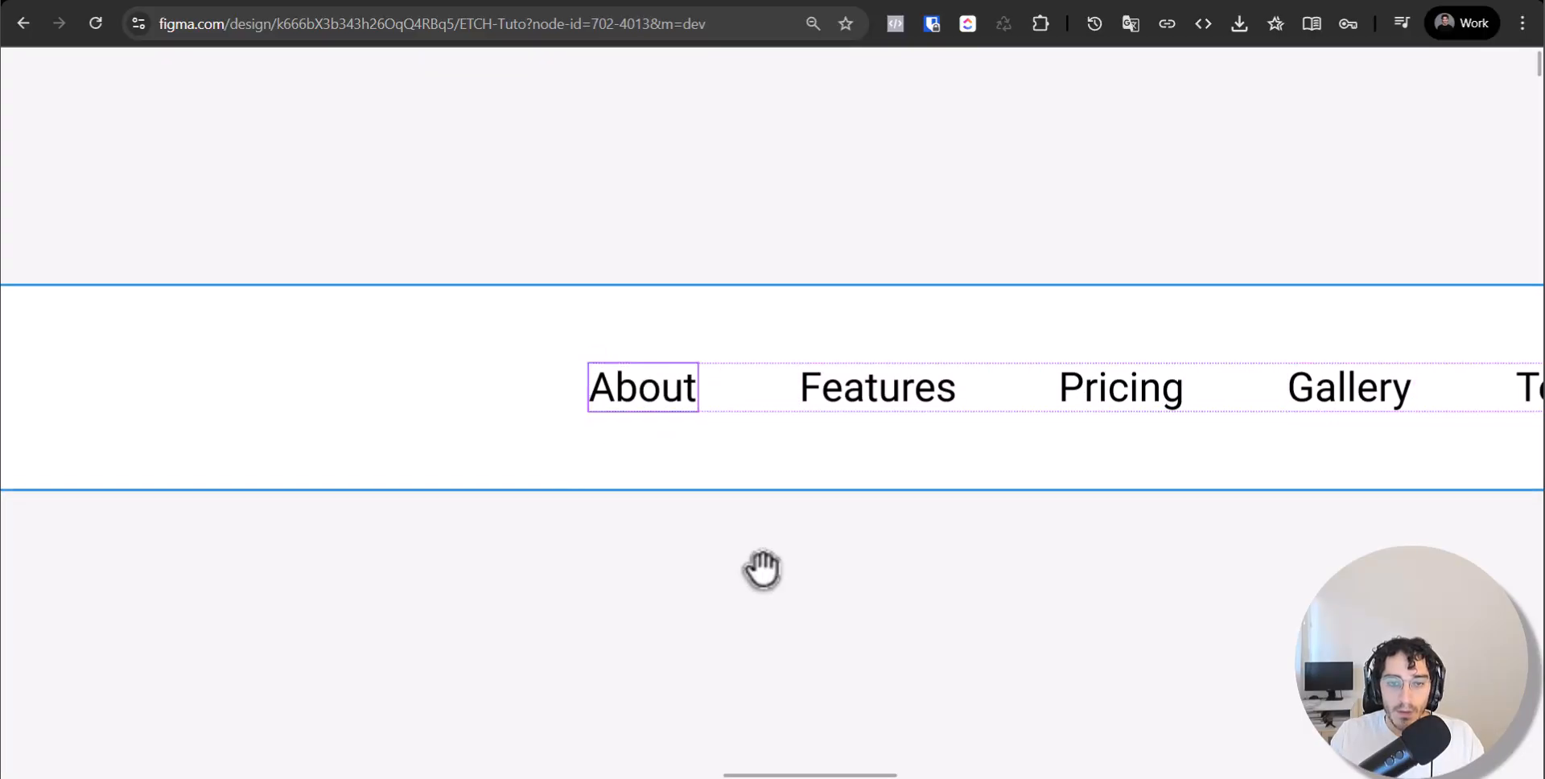
pyautogui.click(762, 567)
# In Etch, add a nested &:hover rule with color: var(--primary) to the .nav-primary__nav-link class and save.
pyautogui.click(400, 10)
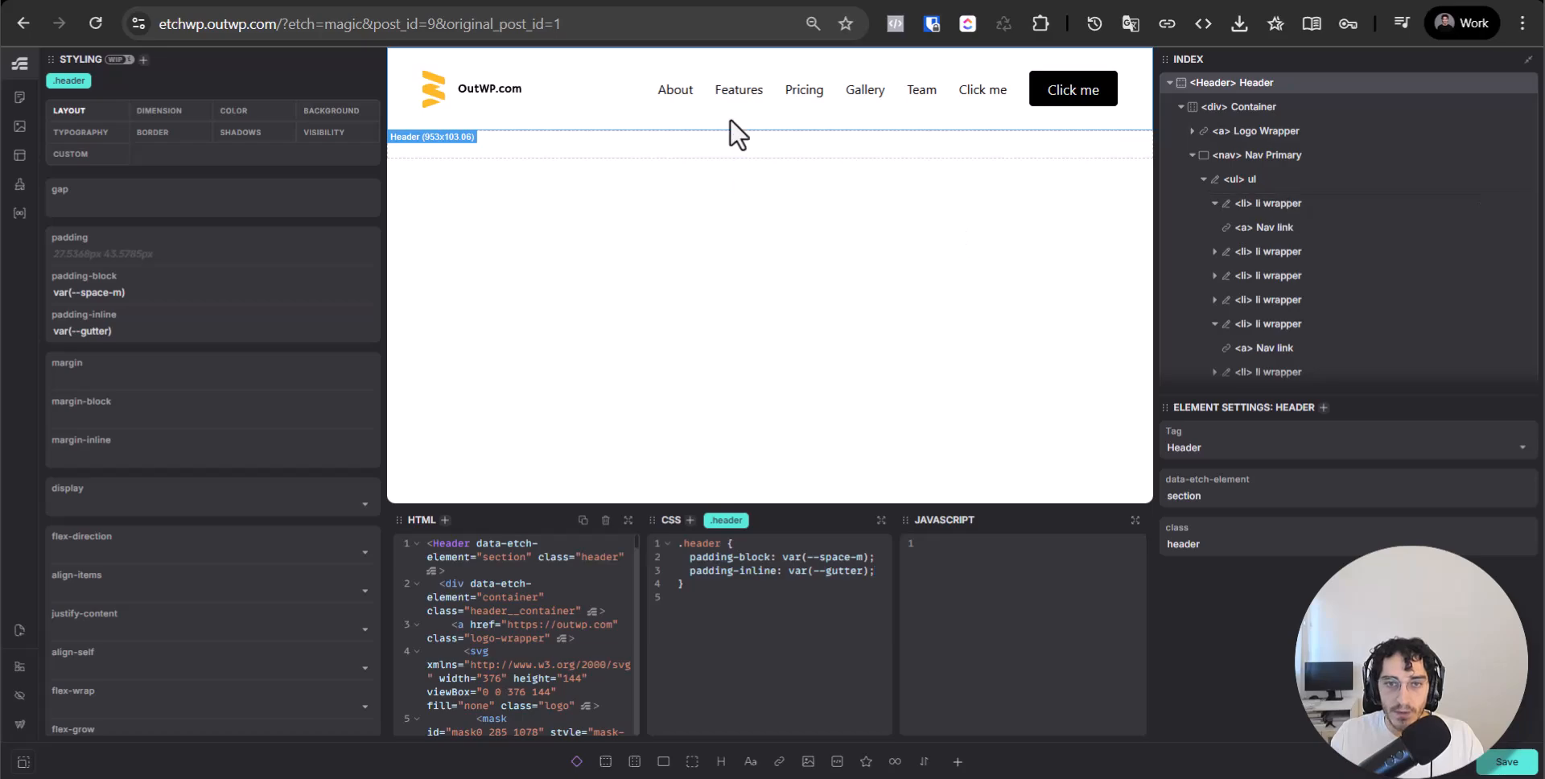
pyautogui.click(679, 89)
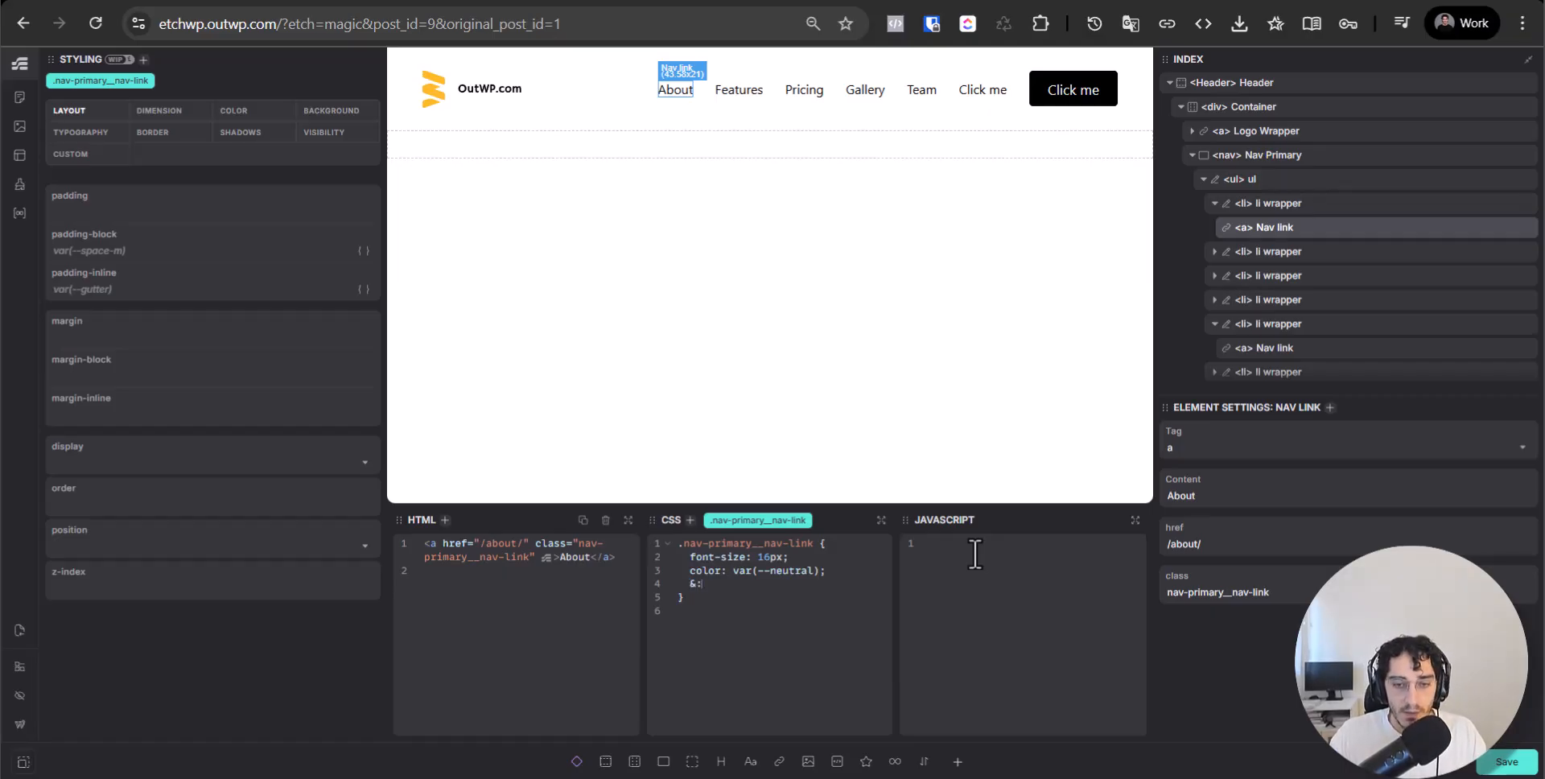
pyautogui.press('BackSpace')
pyautogui.press('BackSpace')
pyautogui.press('BackSpace')
pyautogui.press('BackSpace')
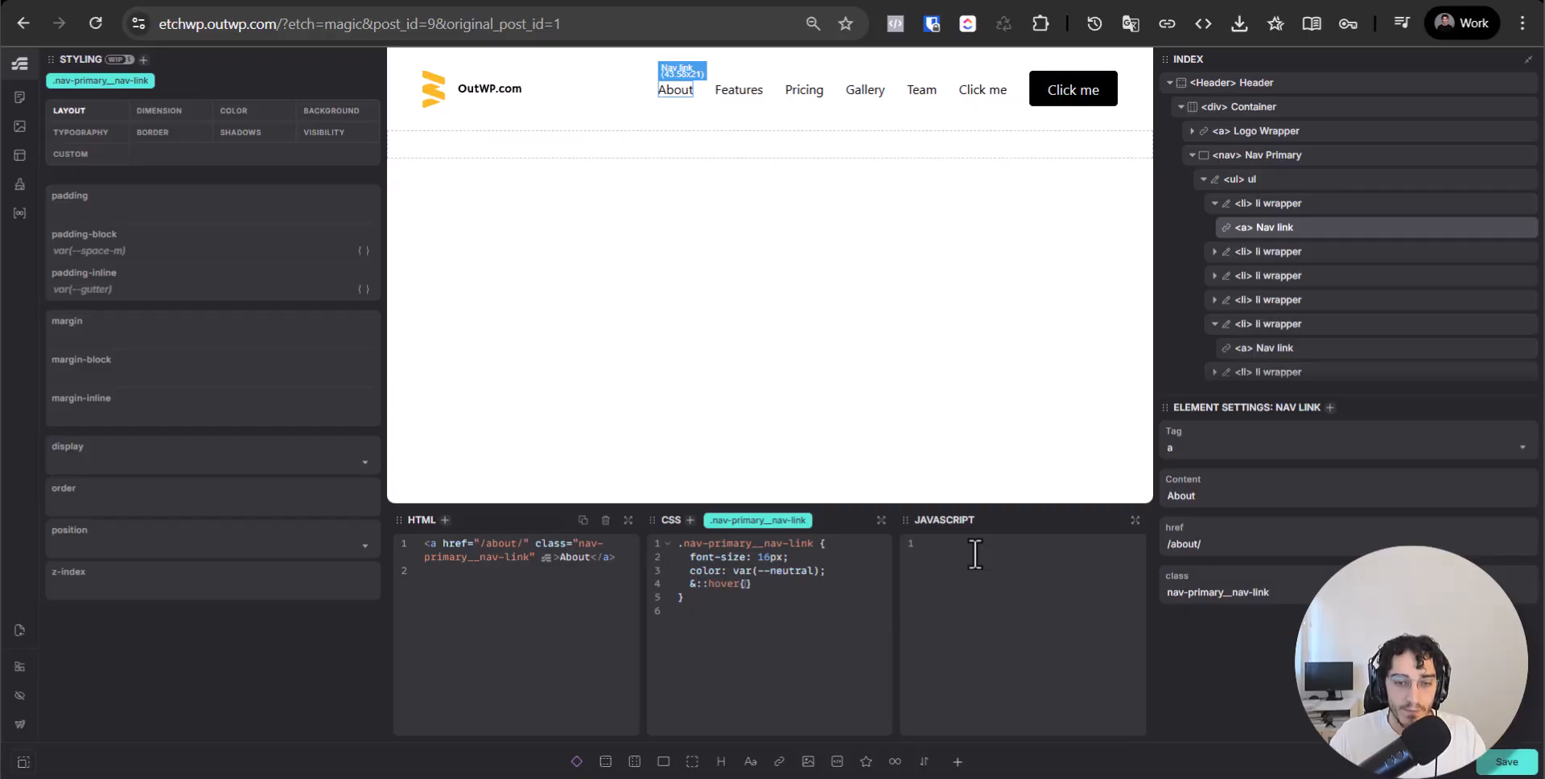
pyautogui.write('color: var(--')
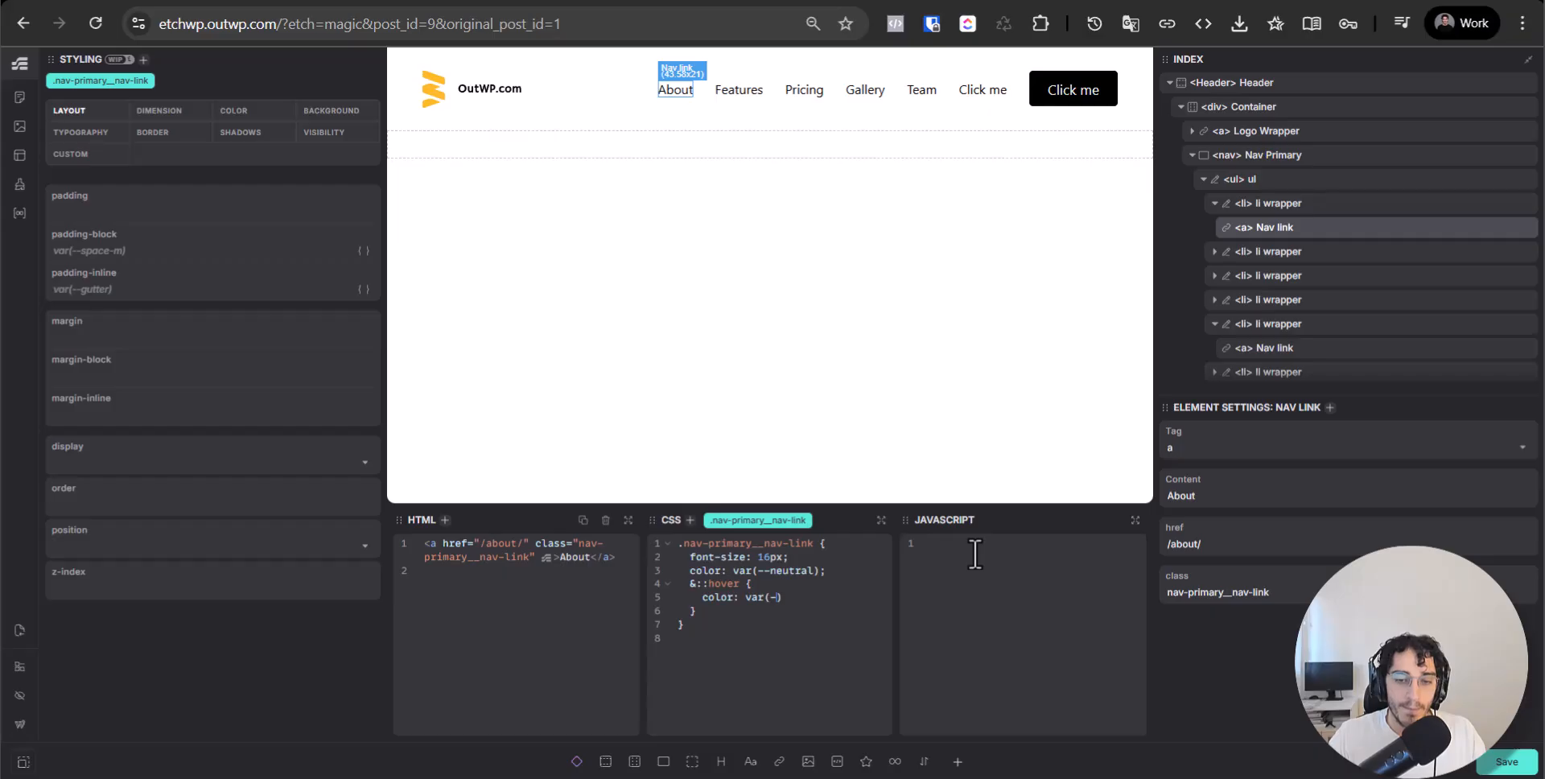
pyautogui.write('primary);')
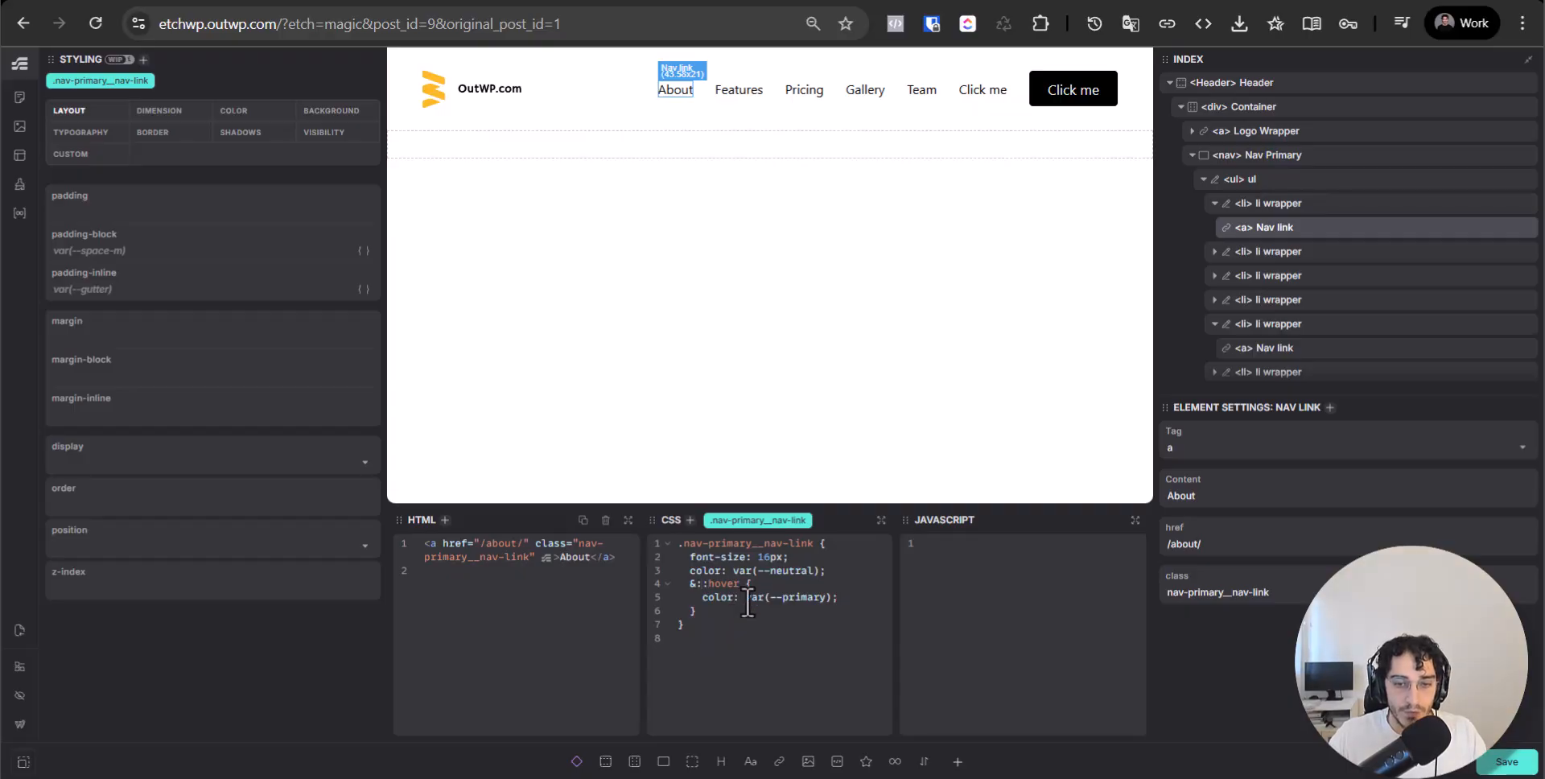
pyautogui.press('BackSpace')
pyautogui.press('BackSpace')
pyautogui.hotkey('ctrl', 's')
# Reload the front-end page and check the nav links' hover style at a larger page zoom.
pyautogui.hotkey('ctrl', 'Tab')
pyautogui.press('F5')
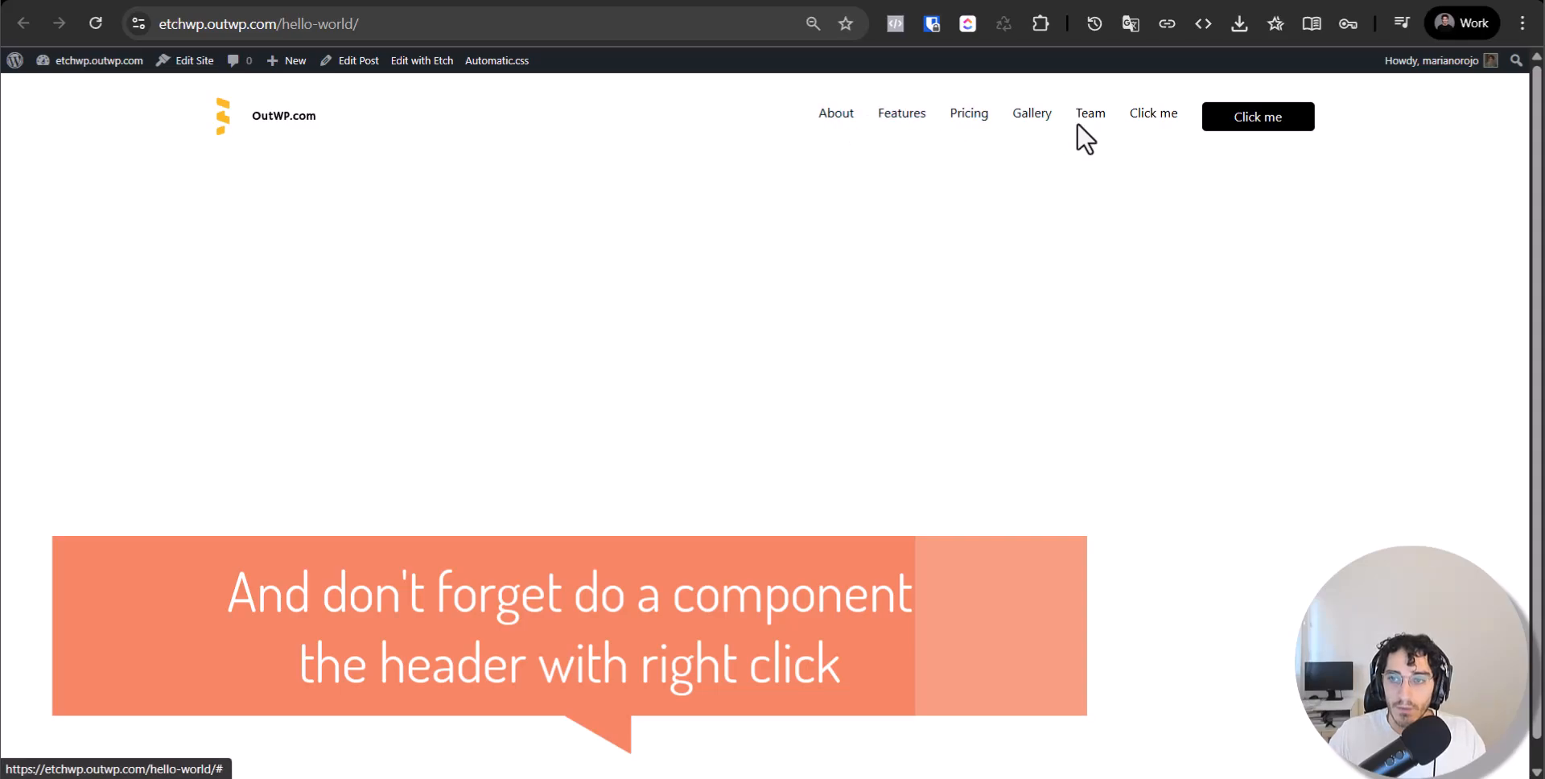
pyautogui.hotkey('ctrl', '+')
pyautogui.hotkey('ctrl', '+')
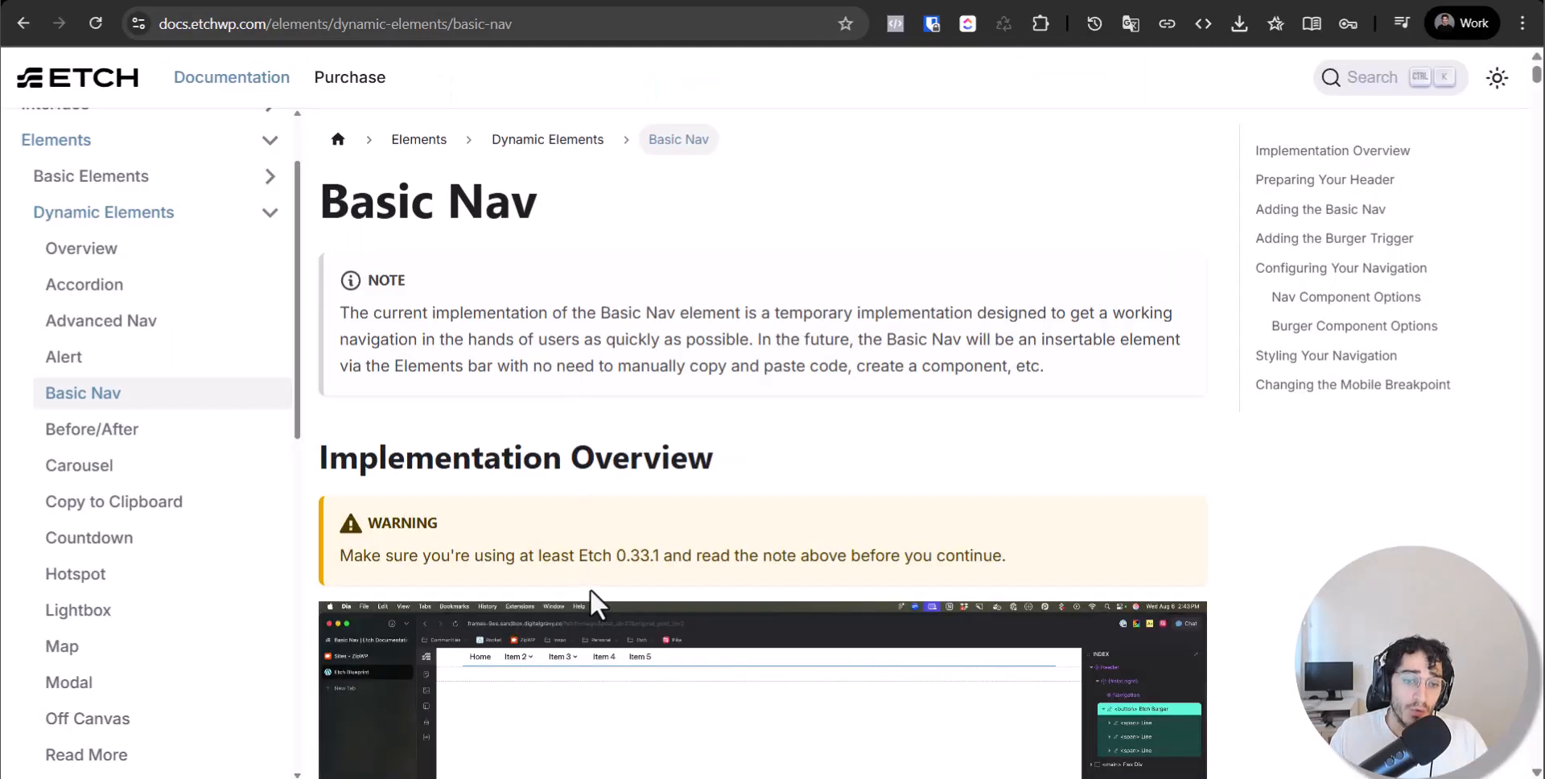
# Read through the Basic Nav page in the Etch documentation, including its implementation overview and nav code.
pyautogui.scroll(-8, 593, 603)
pyautogui.scroll(8, 620, 558)
pyautogui.tripleClick(459, 193)
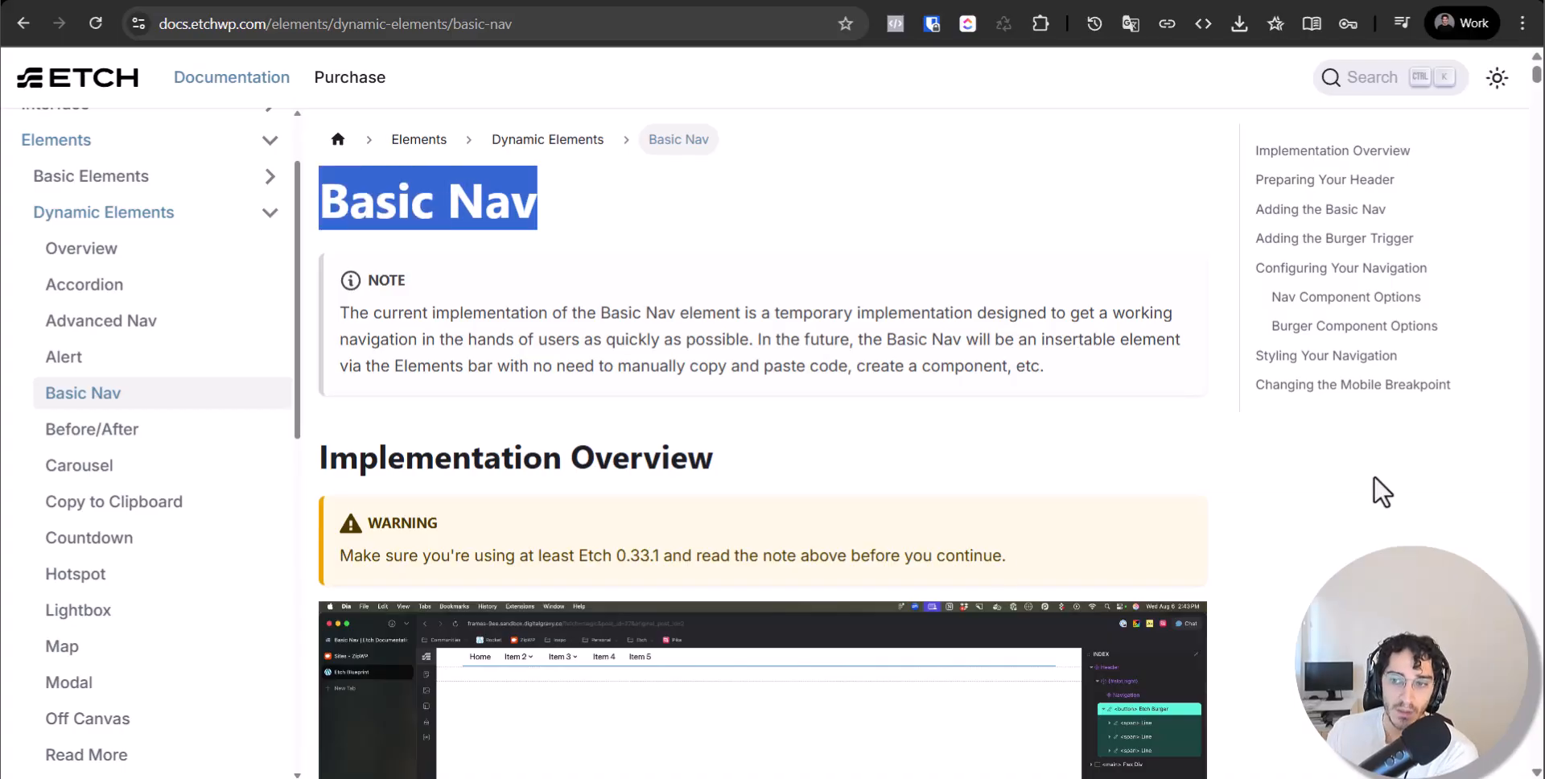
pyautogui.scroll(-20, 1305, 492)
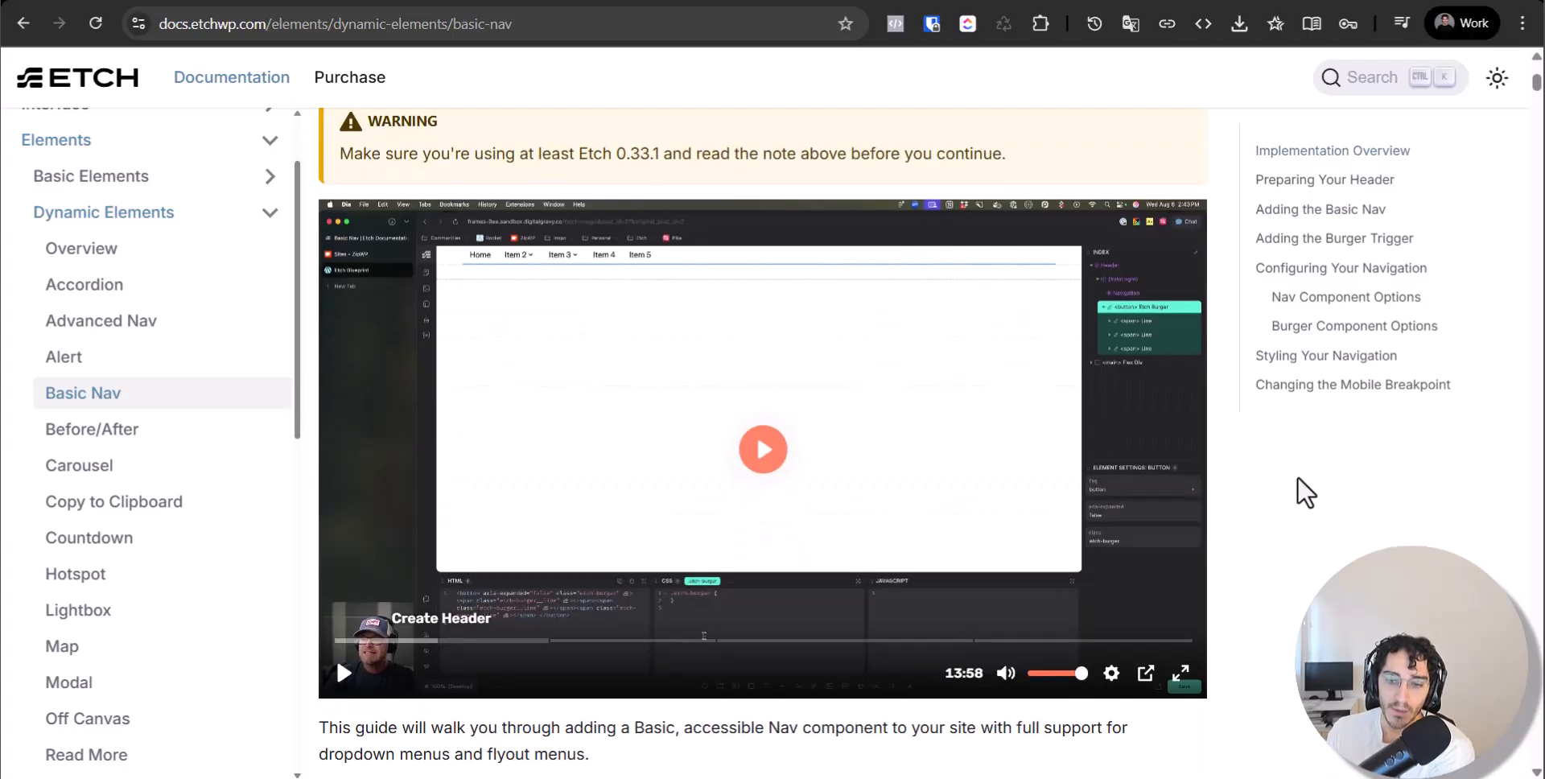
pyautogui.scroll(-3, 1223, 557)
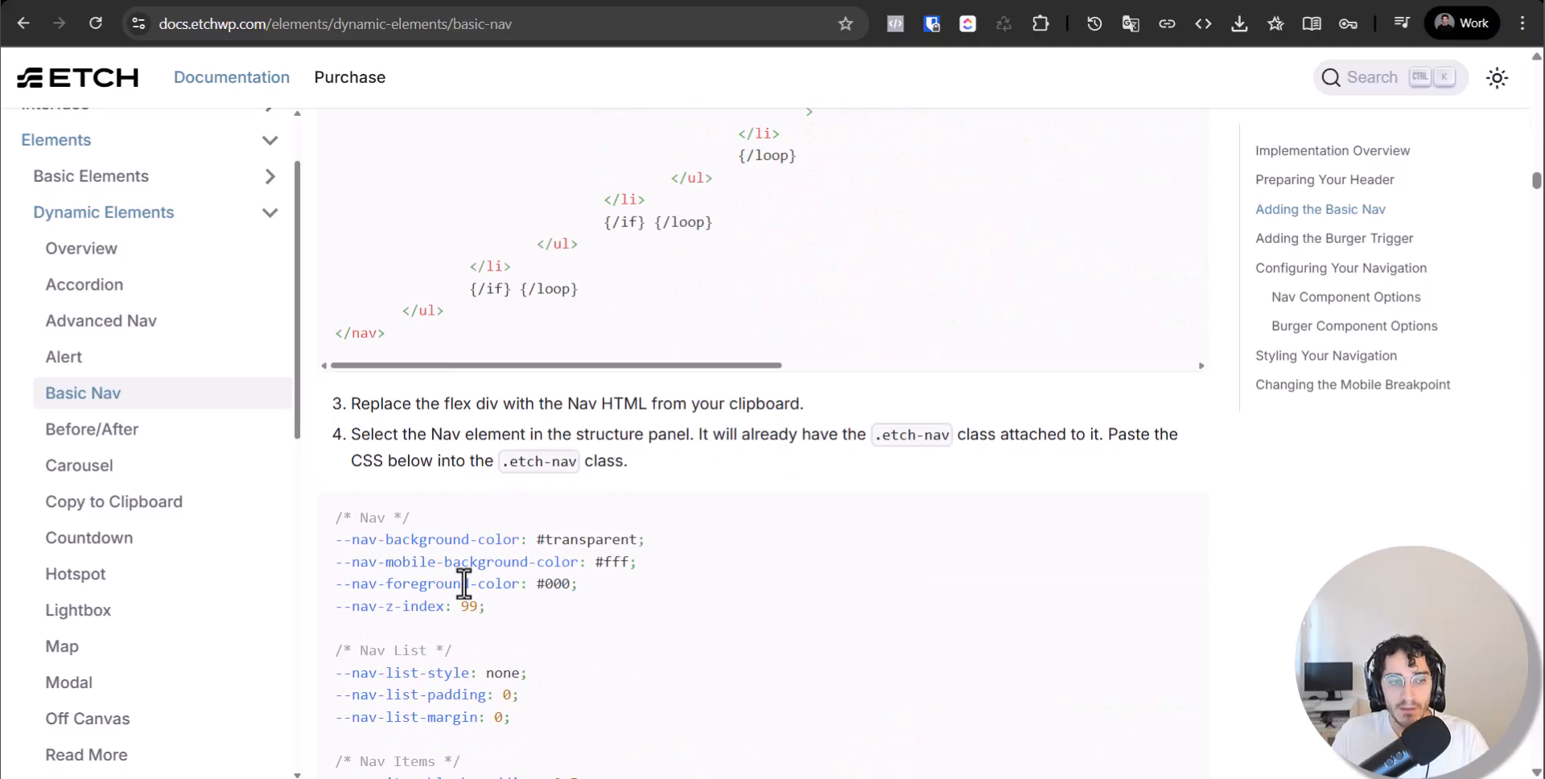
# Browse the documentation's Dynamic Elements list and read the Off Canvas page for its availability.
pyautogui.scroll(2, 59, 369)
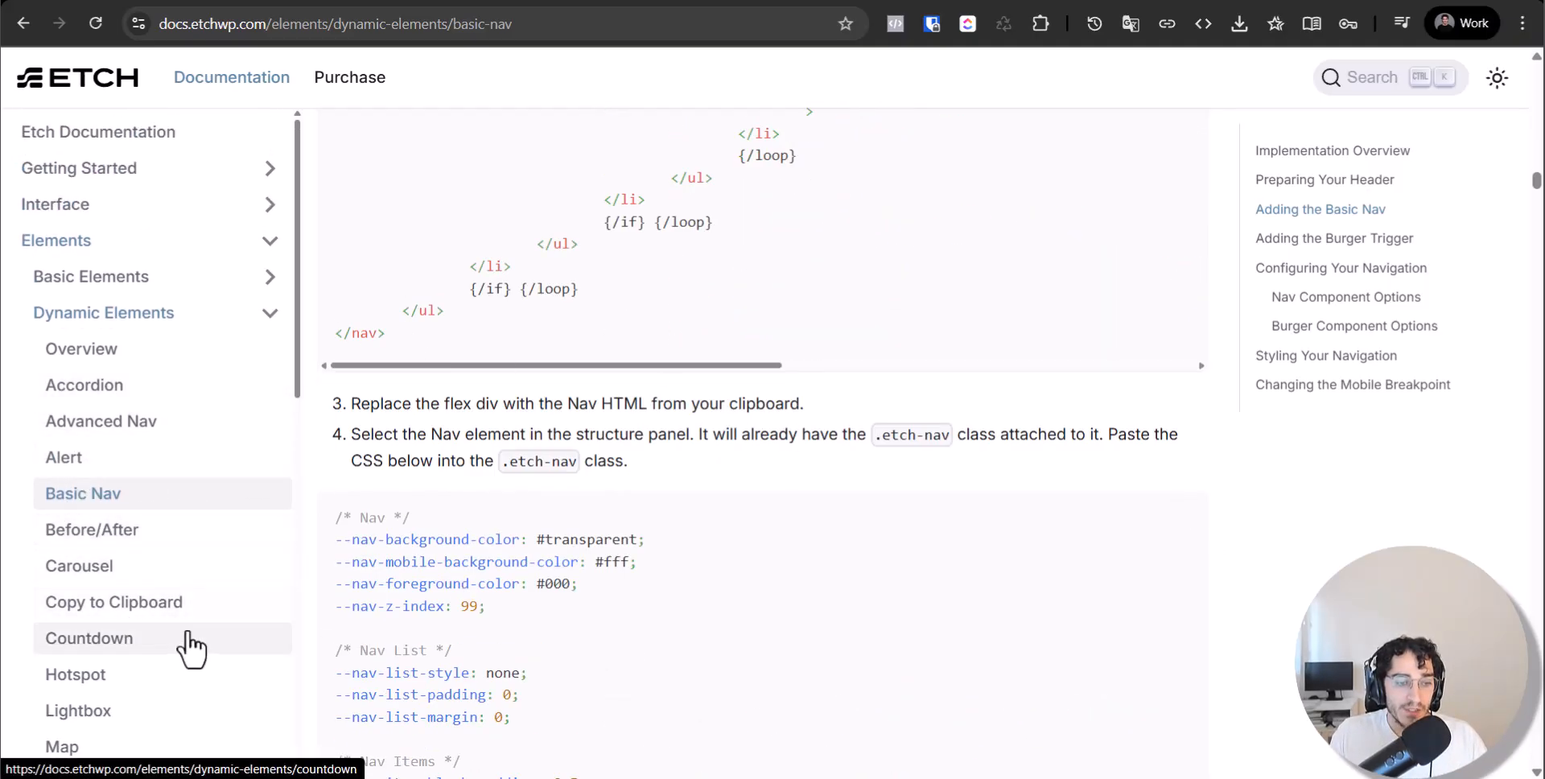
pyautogui.scroll(-5, 120, 610)
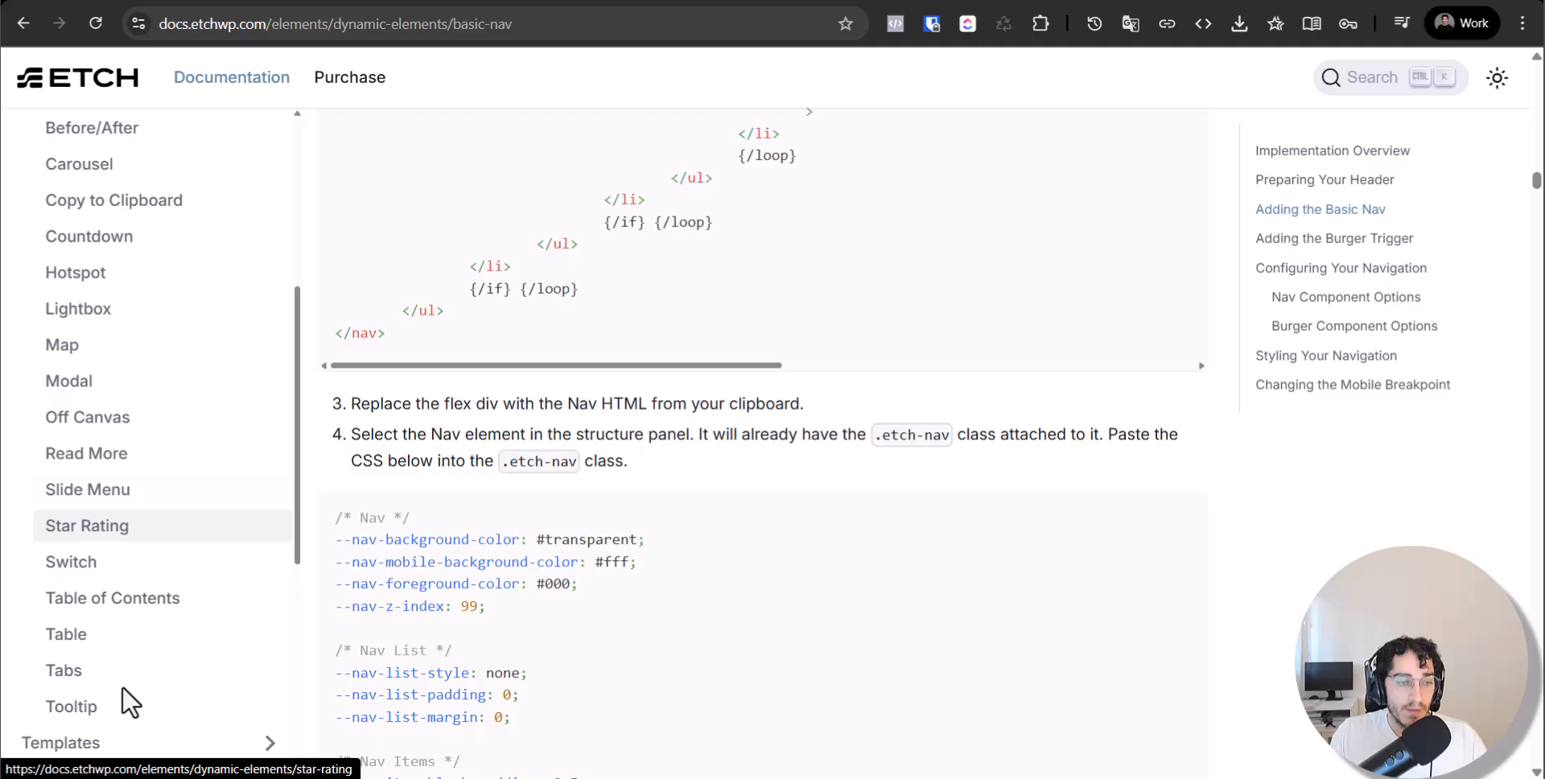
pyautogui.click(133, 418)
pyautogui.tripleClick(475, 266)
pyautogui.click(406, 624)
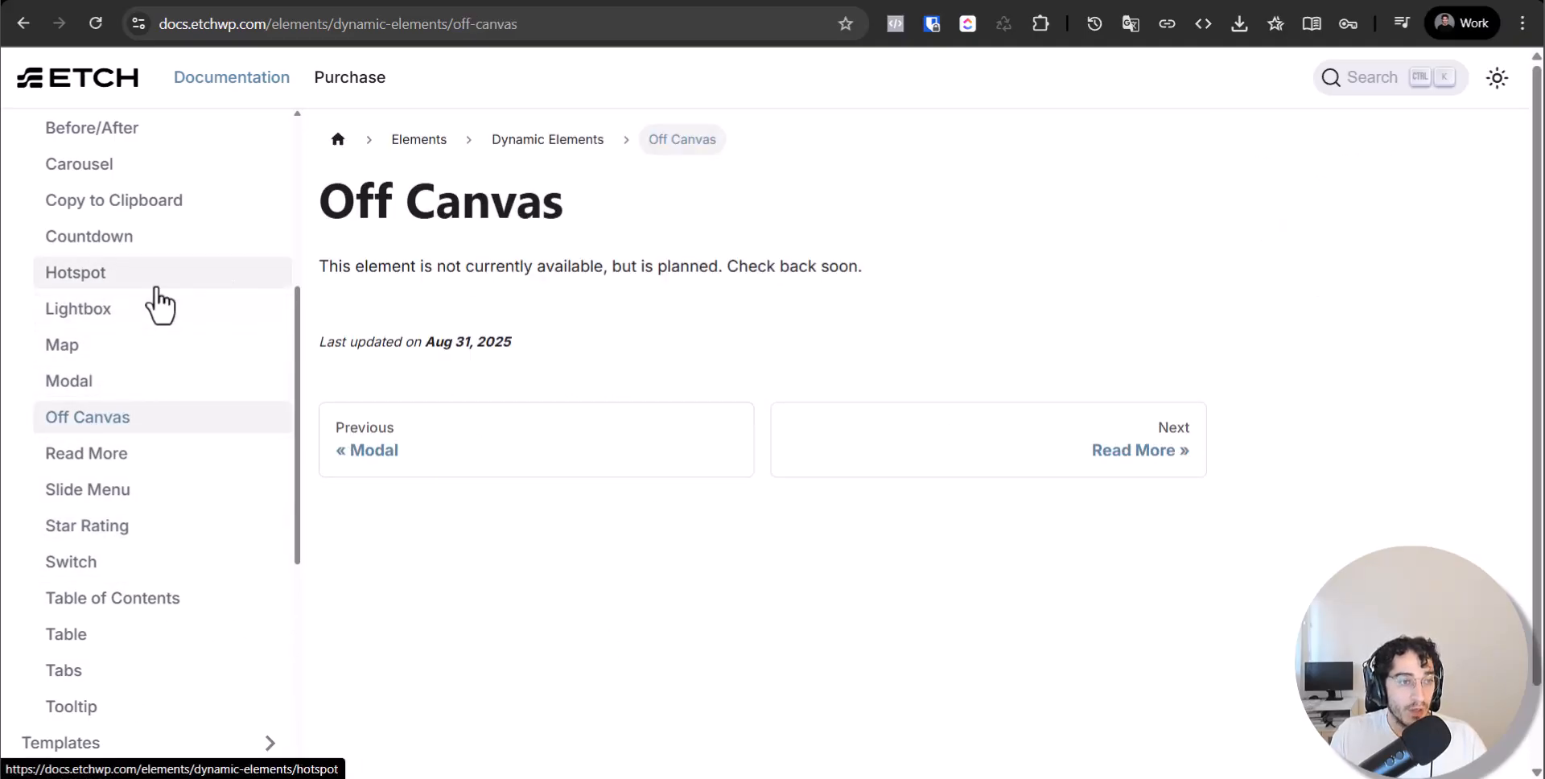
pyautogui.scroll(4, 142, 359)
pyautogui.scroll(-4, 142, 358)
pyautogui.tripleClick(595, 266)
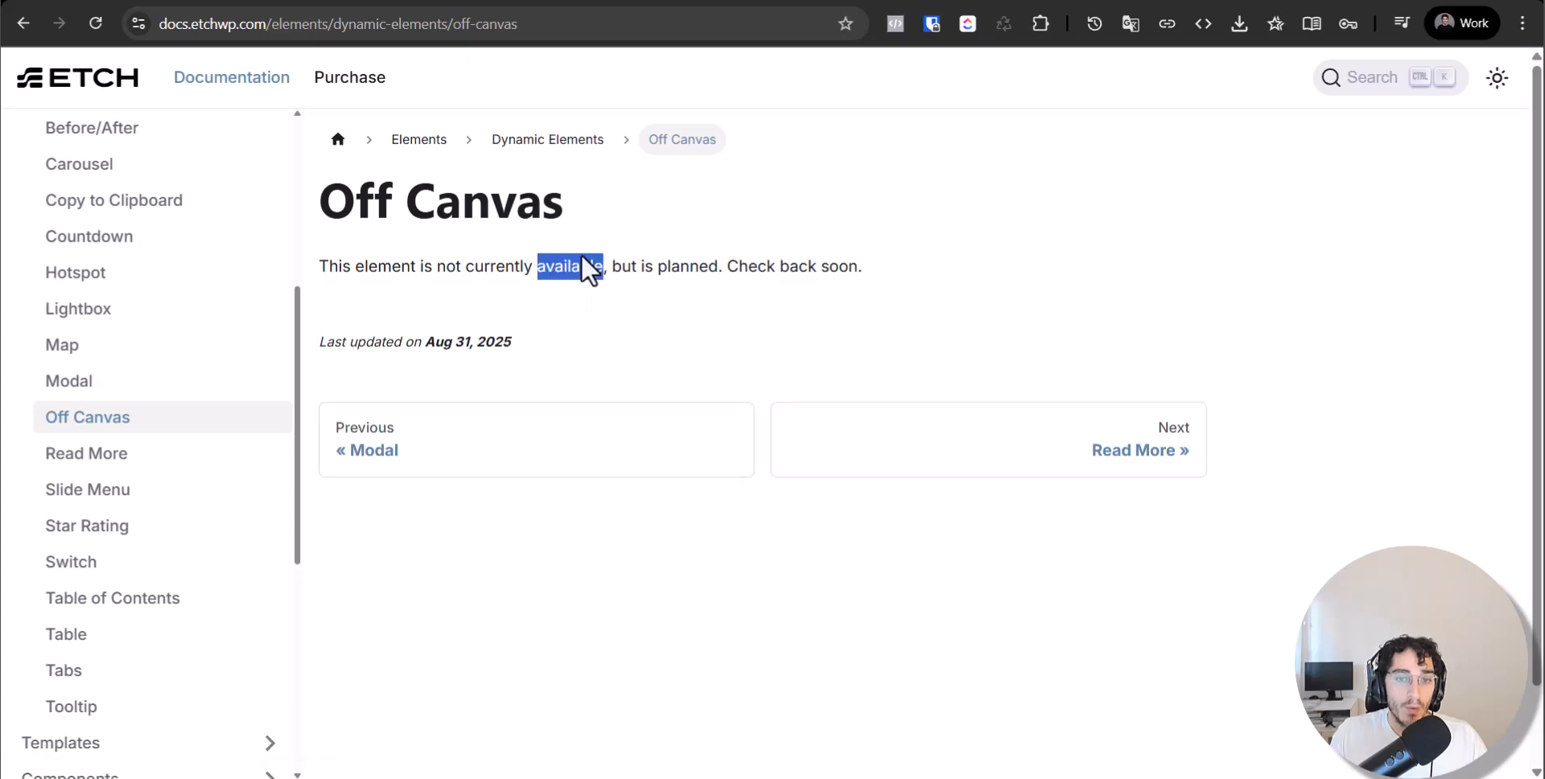
# Switch back to Etch, inspect the Nav Primary element and its ul, and collapse Nav Primary in the structure.
pyautogui.click(603, 0)
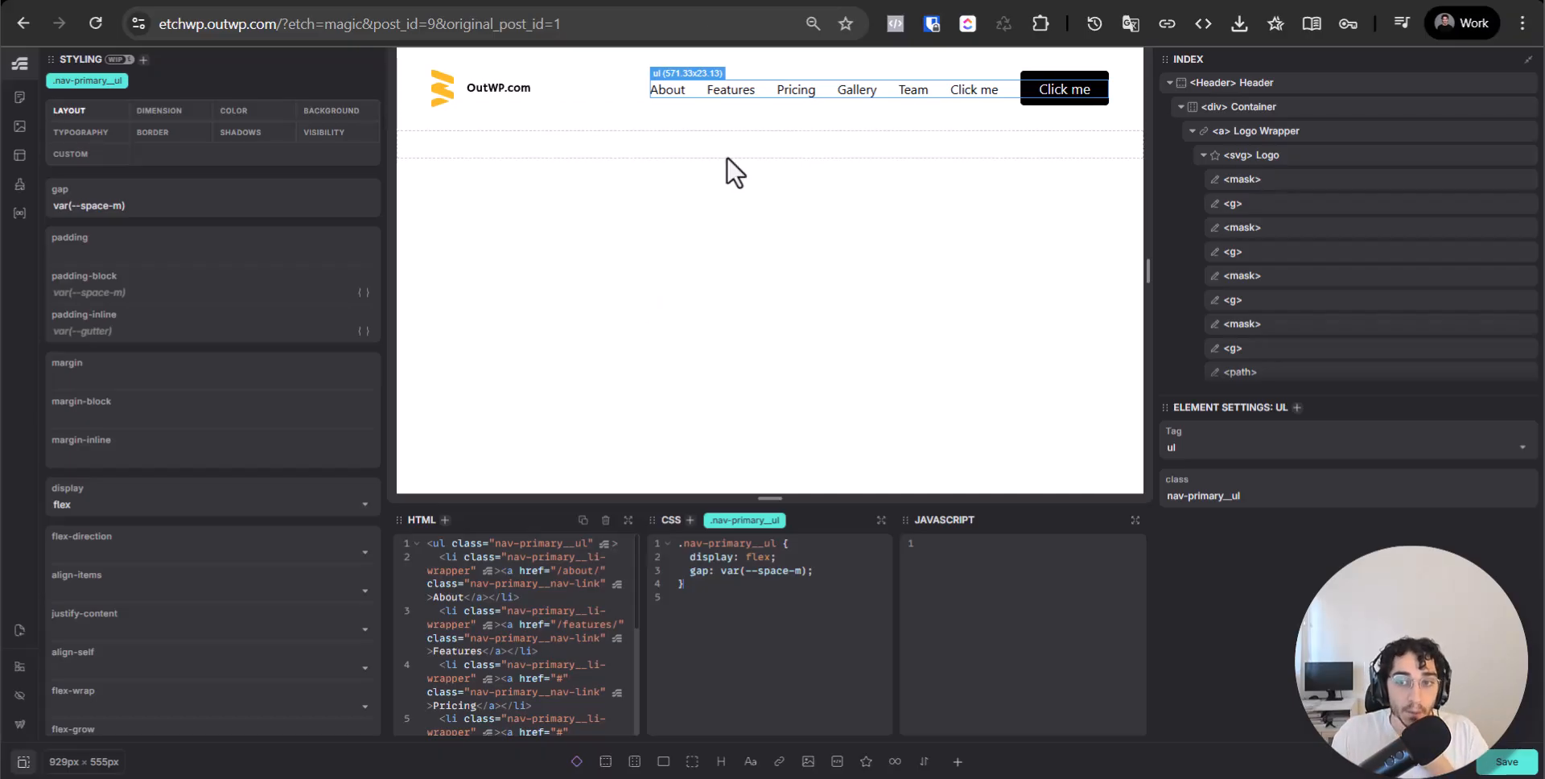
pyautogui.click(1203, 155)
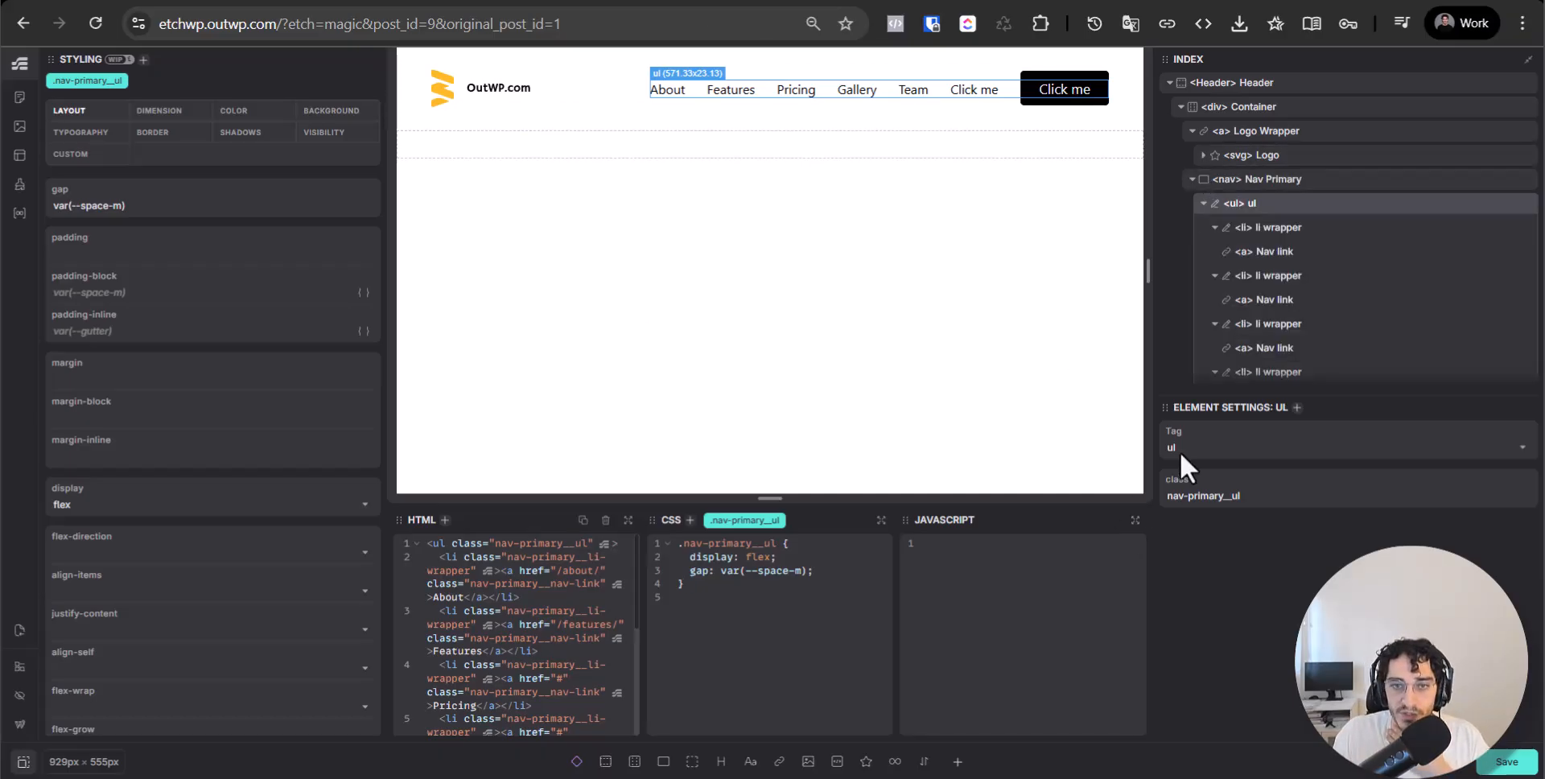
pyautogui.click(1255, 179)
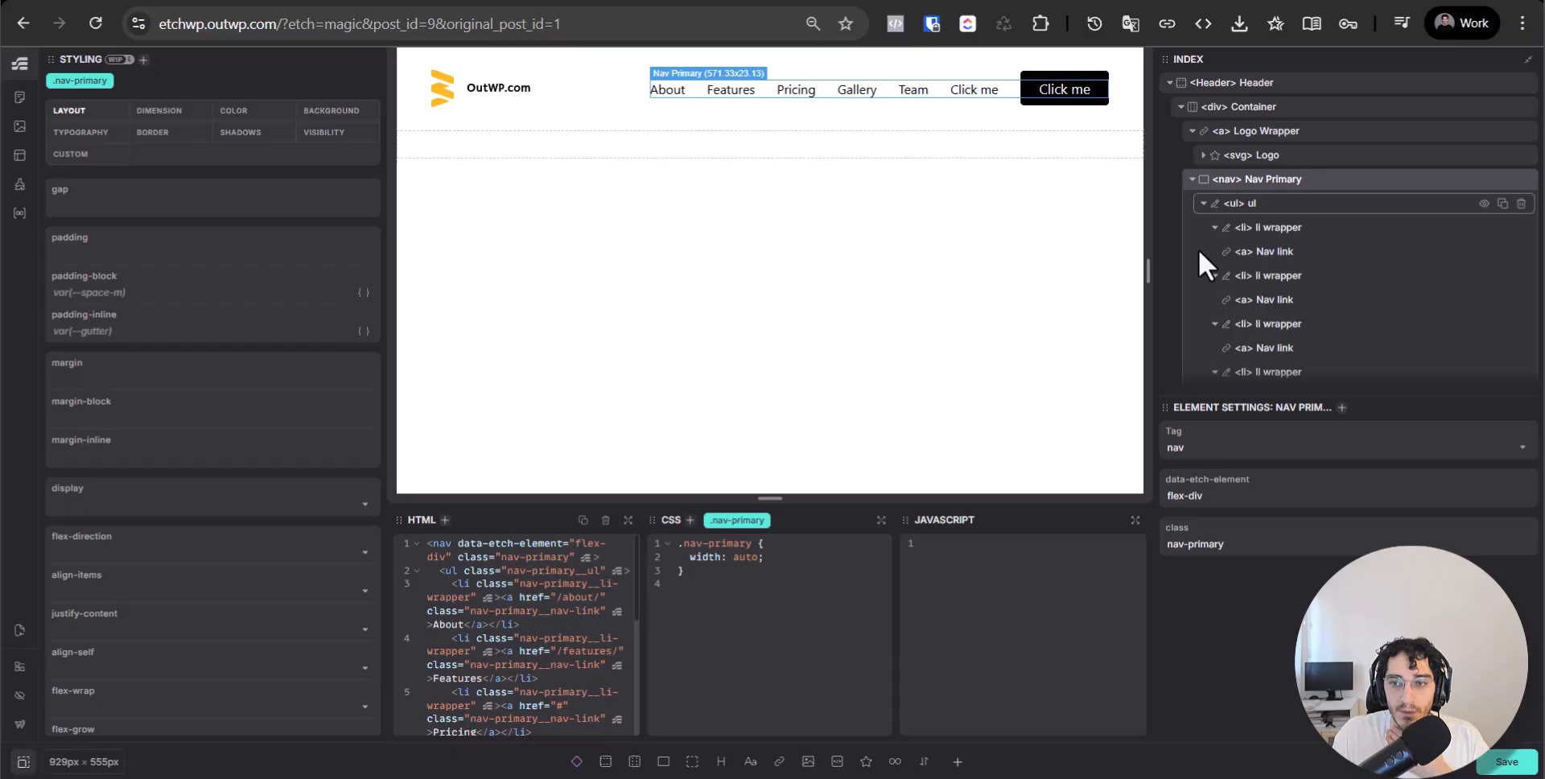
pyautogui.click(1191, 179)
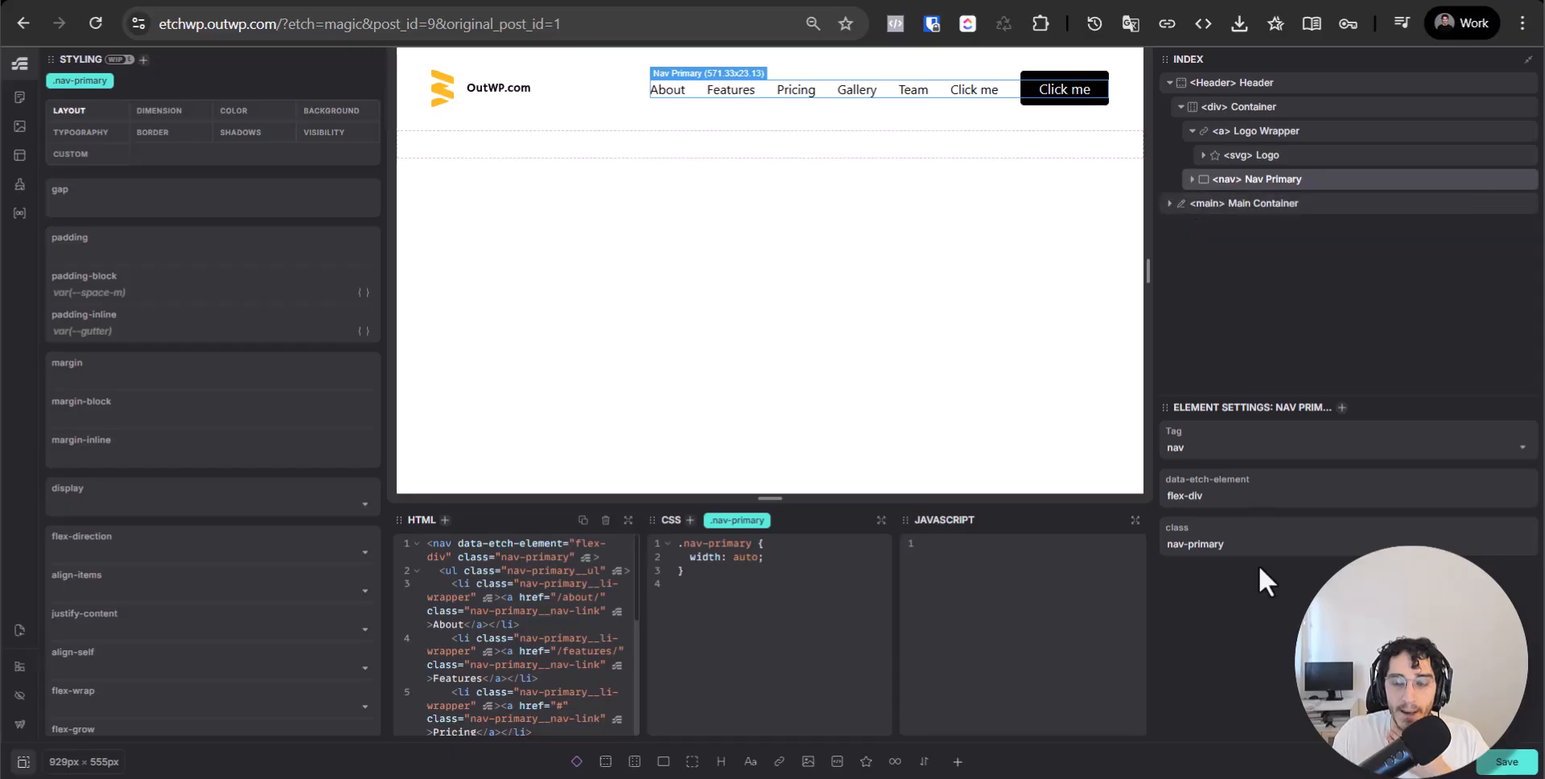
# Inspect the individual nav links and their surrounding ul in the header preview.
pyautogui.click(678, 88)
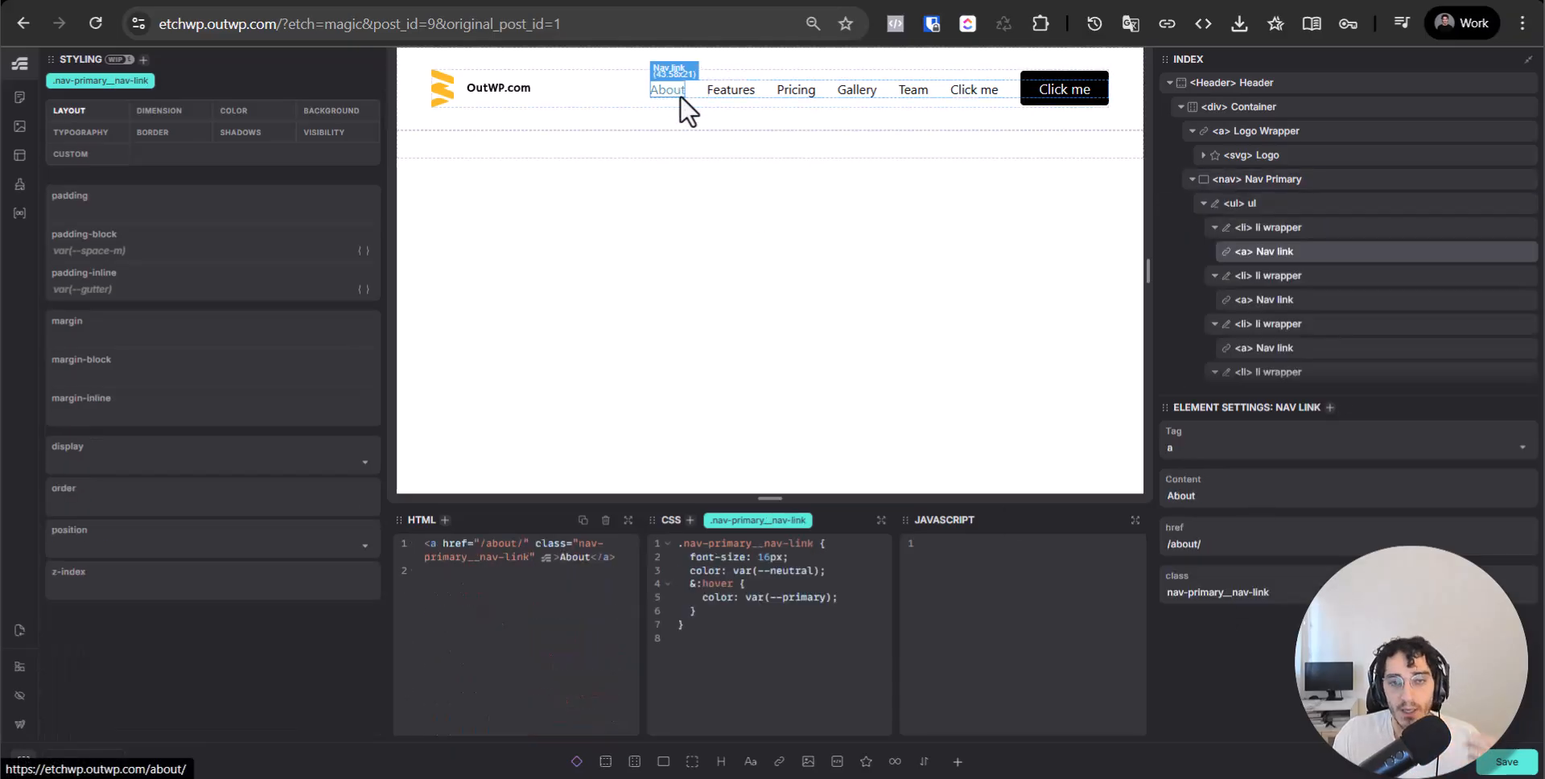
pyautogui.click(785, 98)
pyautogui.click(880, 98)
pyautogui.click(885, 100)
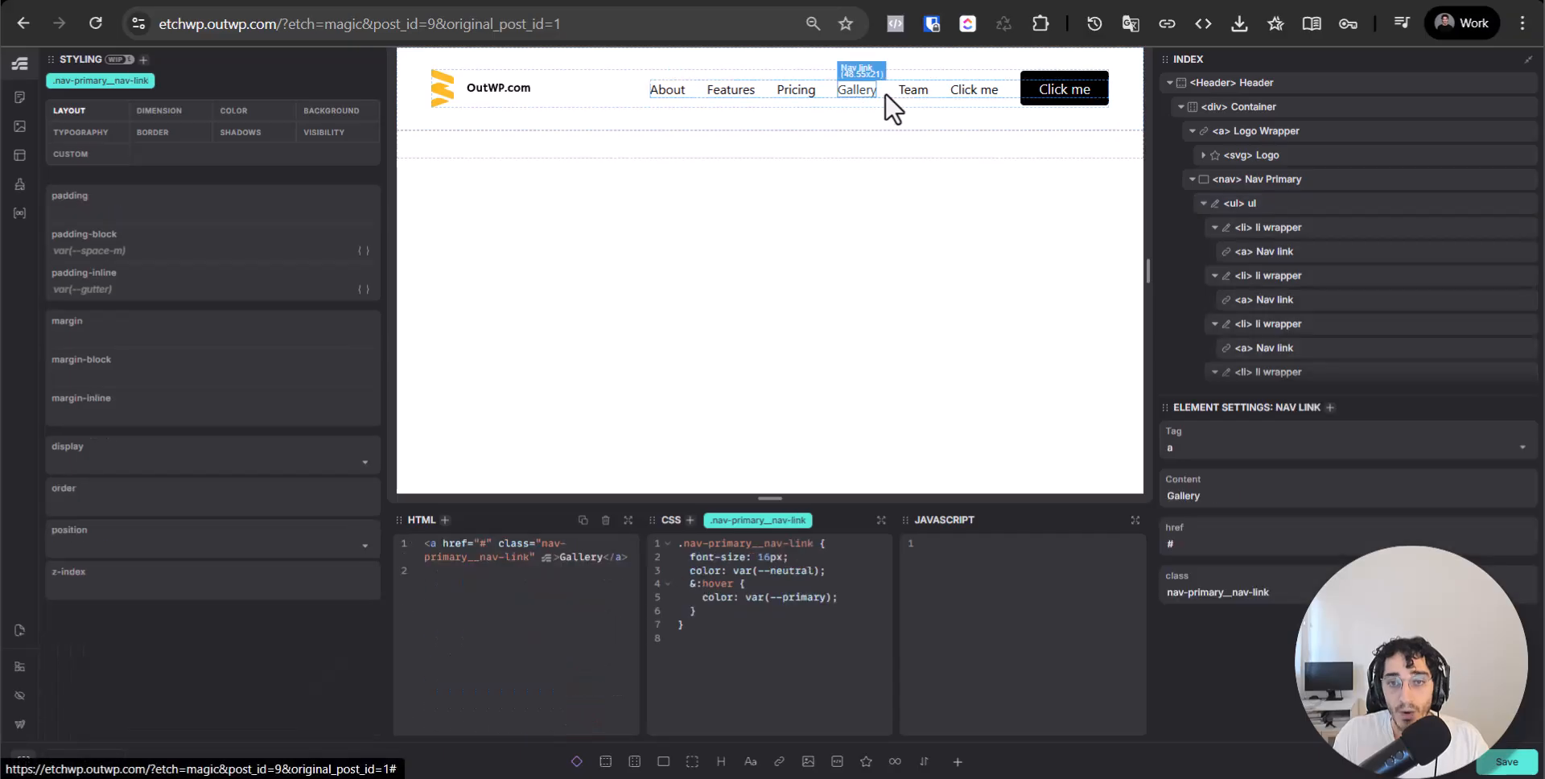
pyautogui.click(895, 102)
pyautogui.click(913, 93)
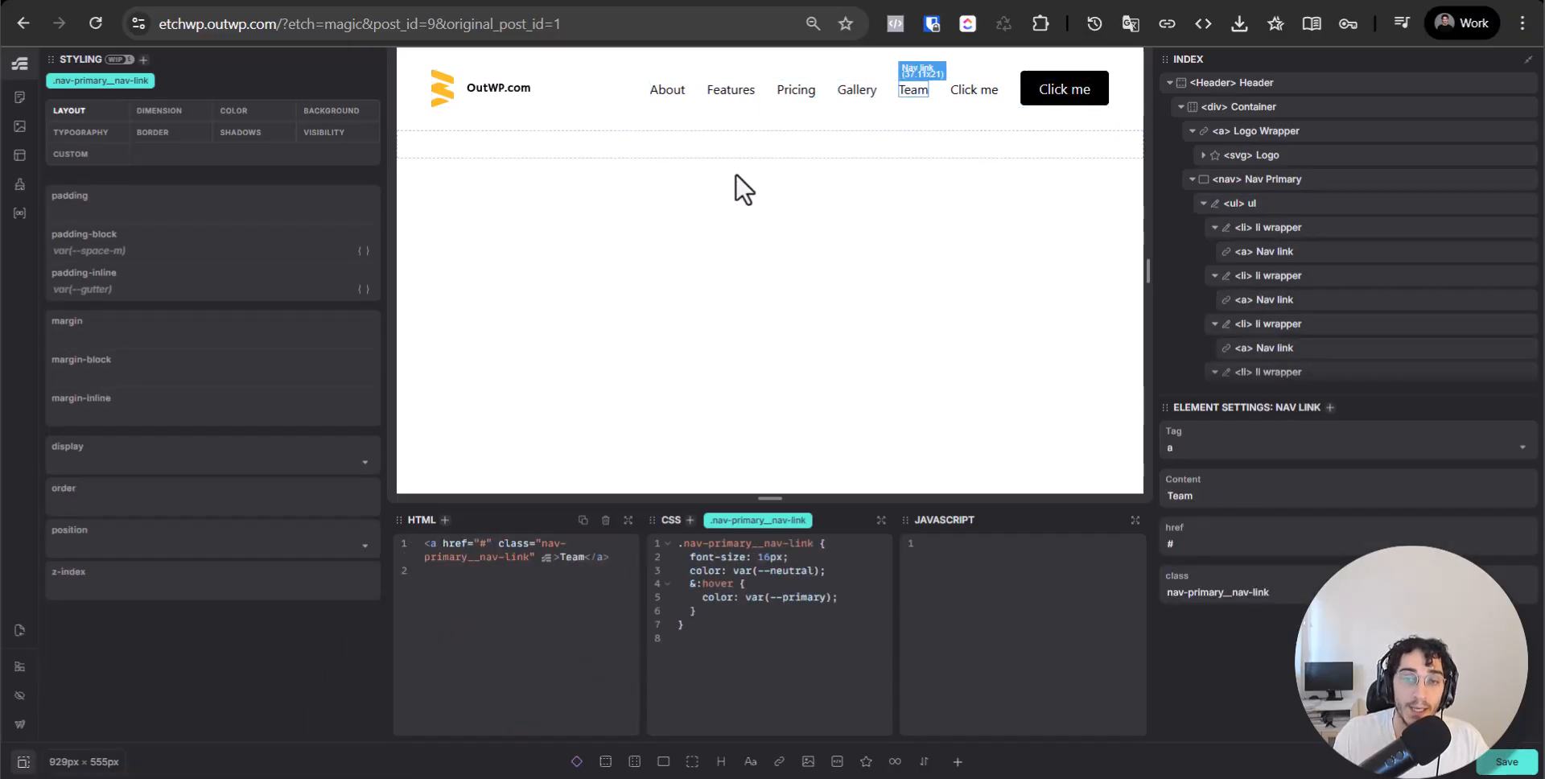
pyautogui.click(745, 98)
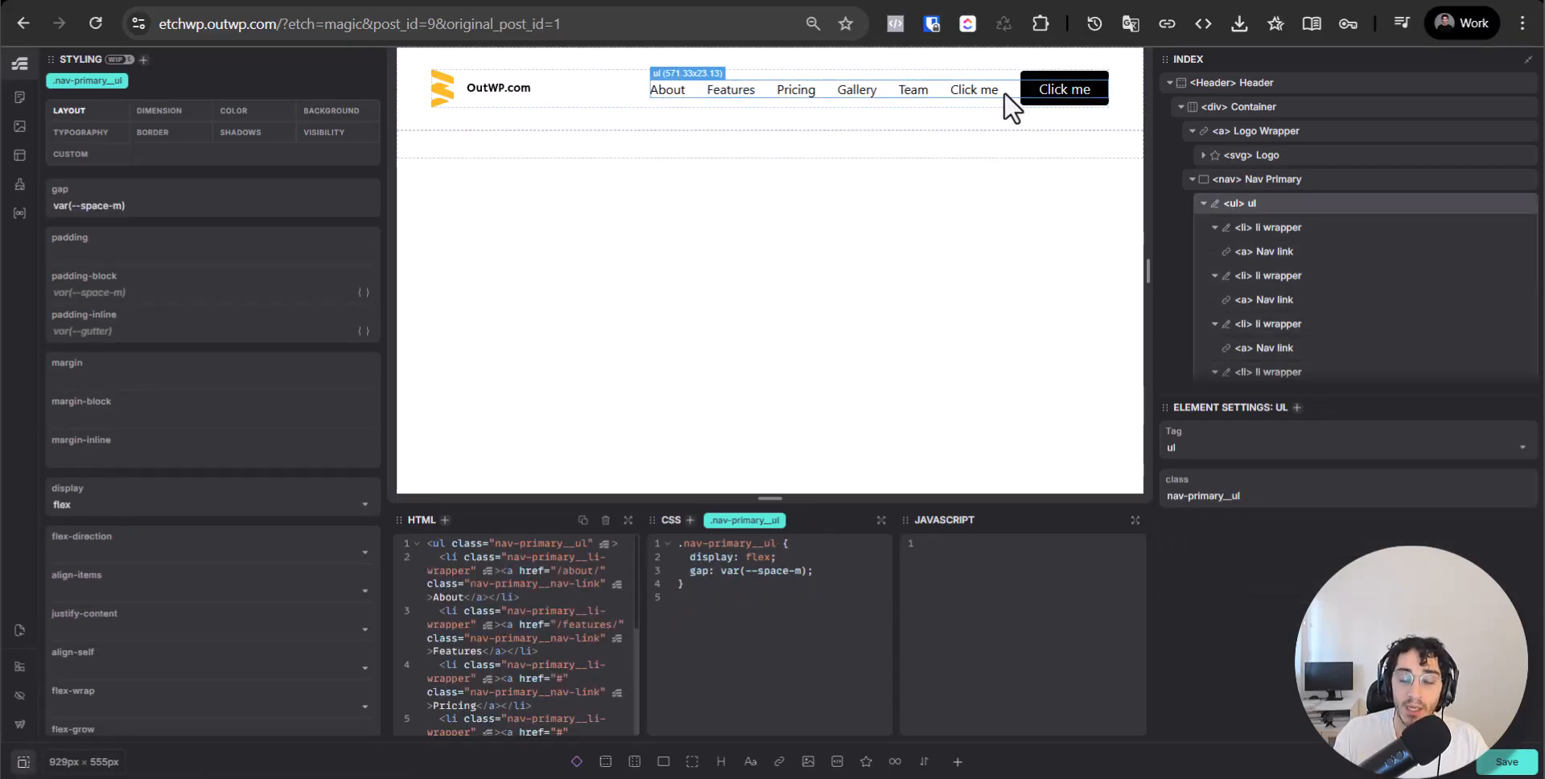
pyautogui.click(965, 96)
pyautogui.click(911, 97)
pyautogui.click(857, 95)
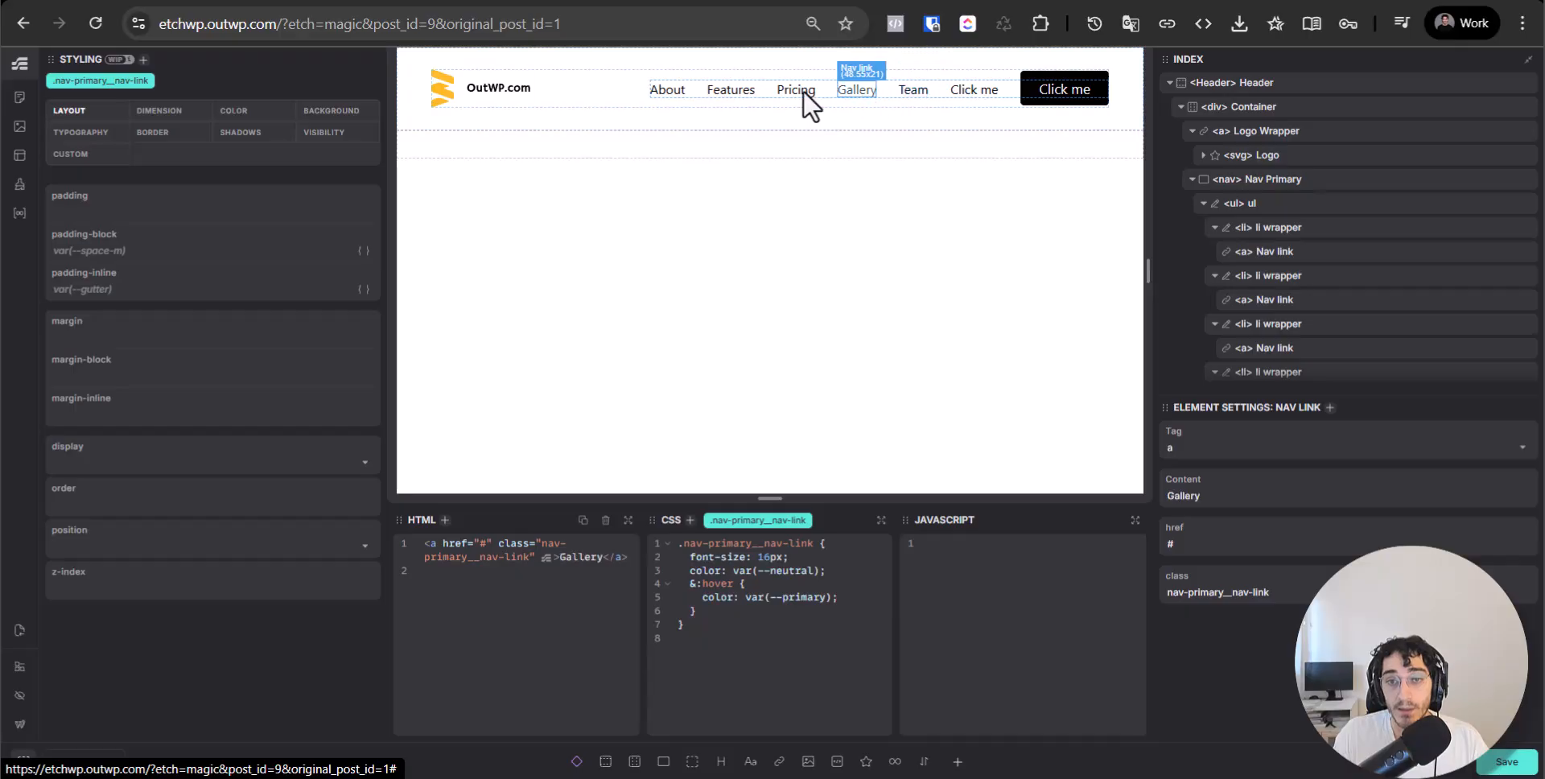
pyautogui.click(798, 90)
pyautogui.click(774, 98)
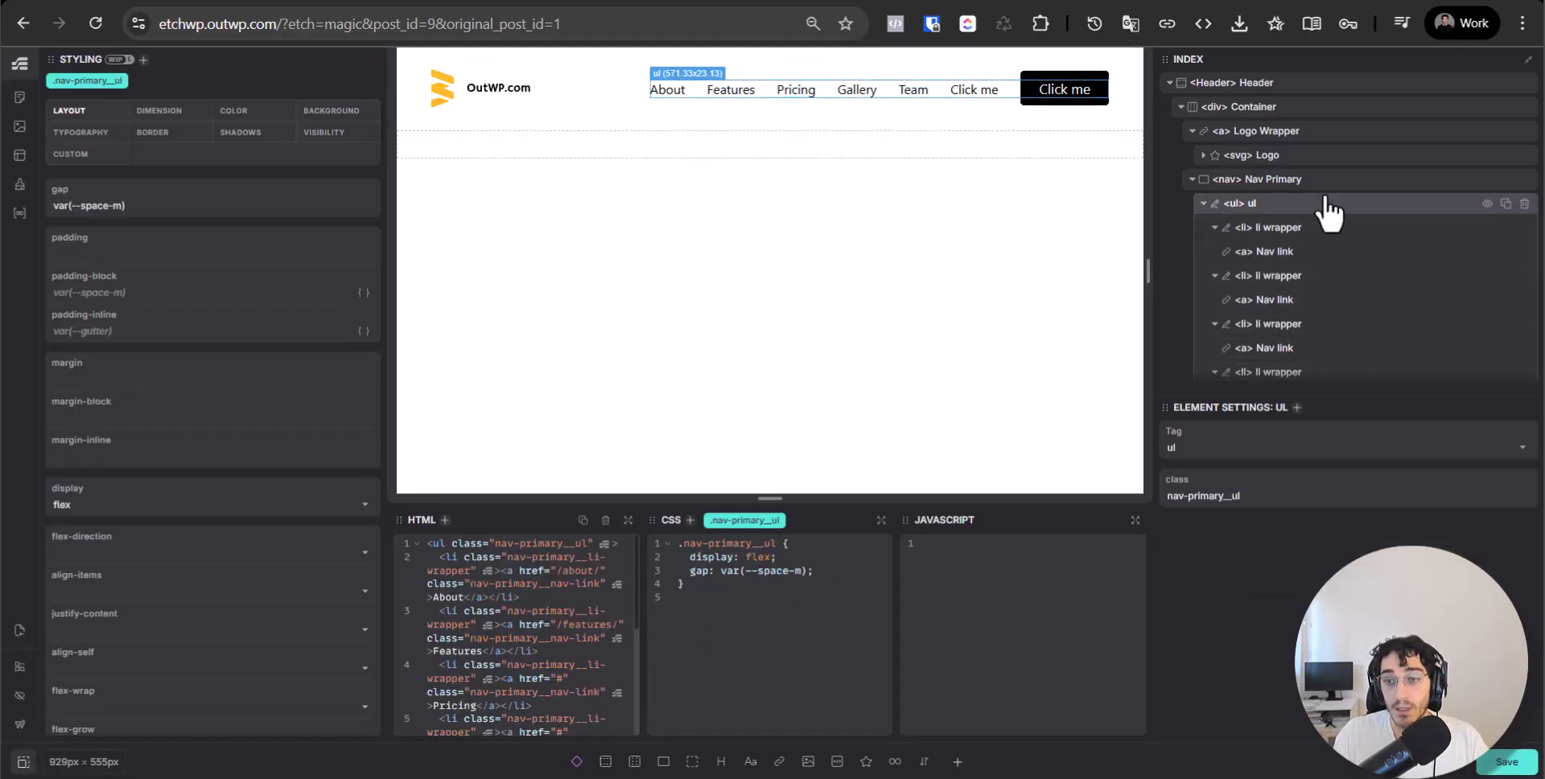
# Collapse the ul in the structure and inspect the styles of the Header, Logo and Container elements.
pyautogui.click(1204, 204)
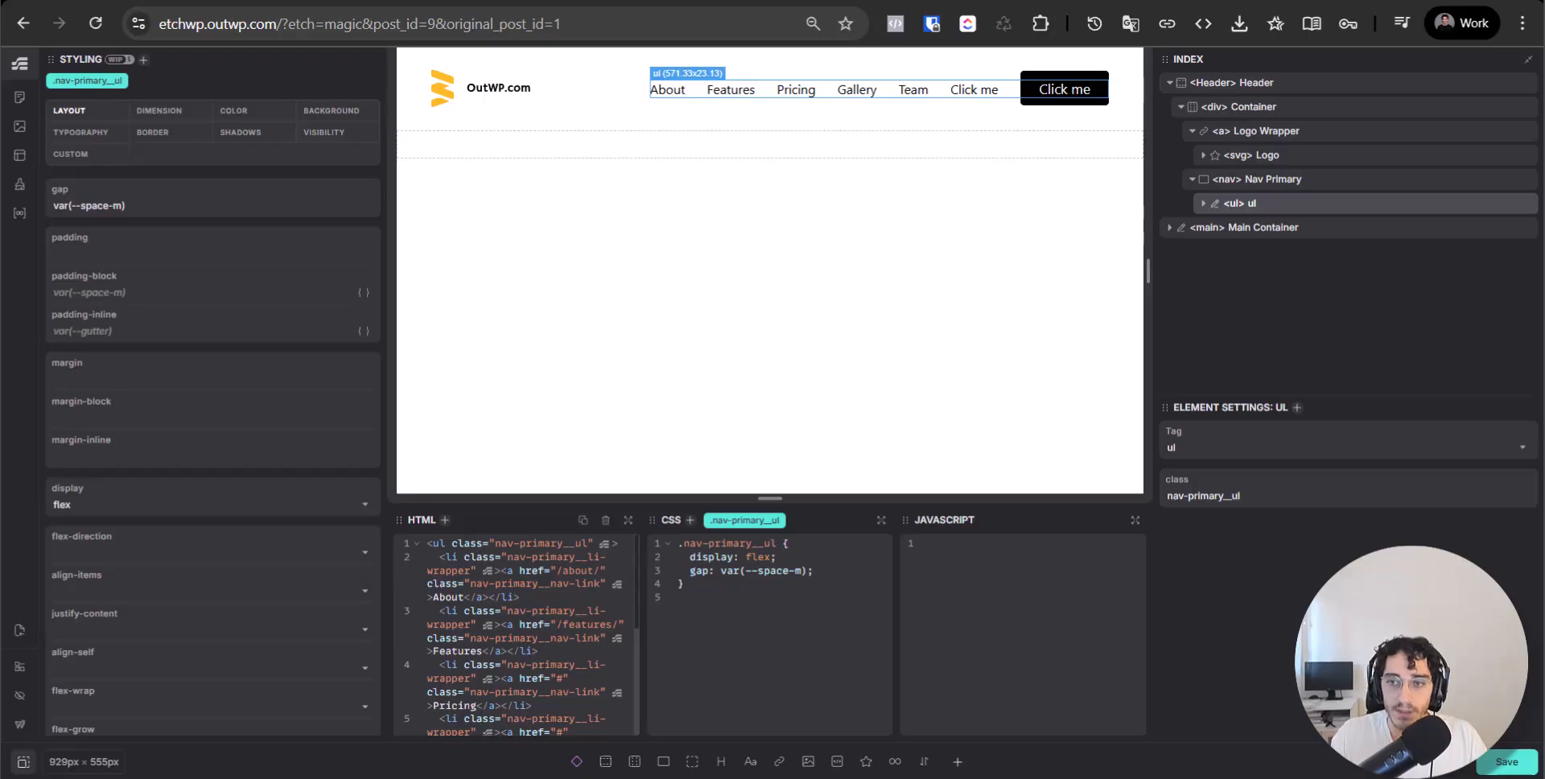
pyautogui.click(1308, 82)
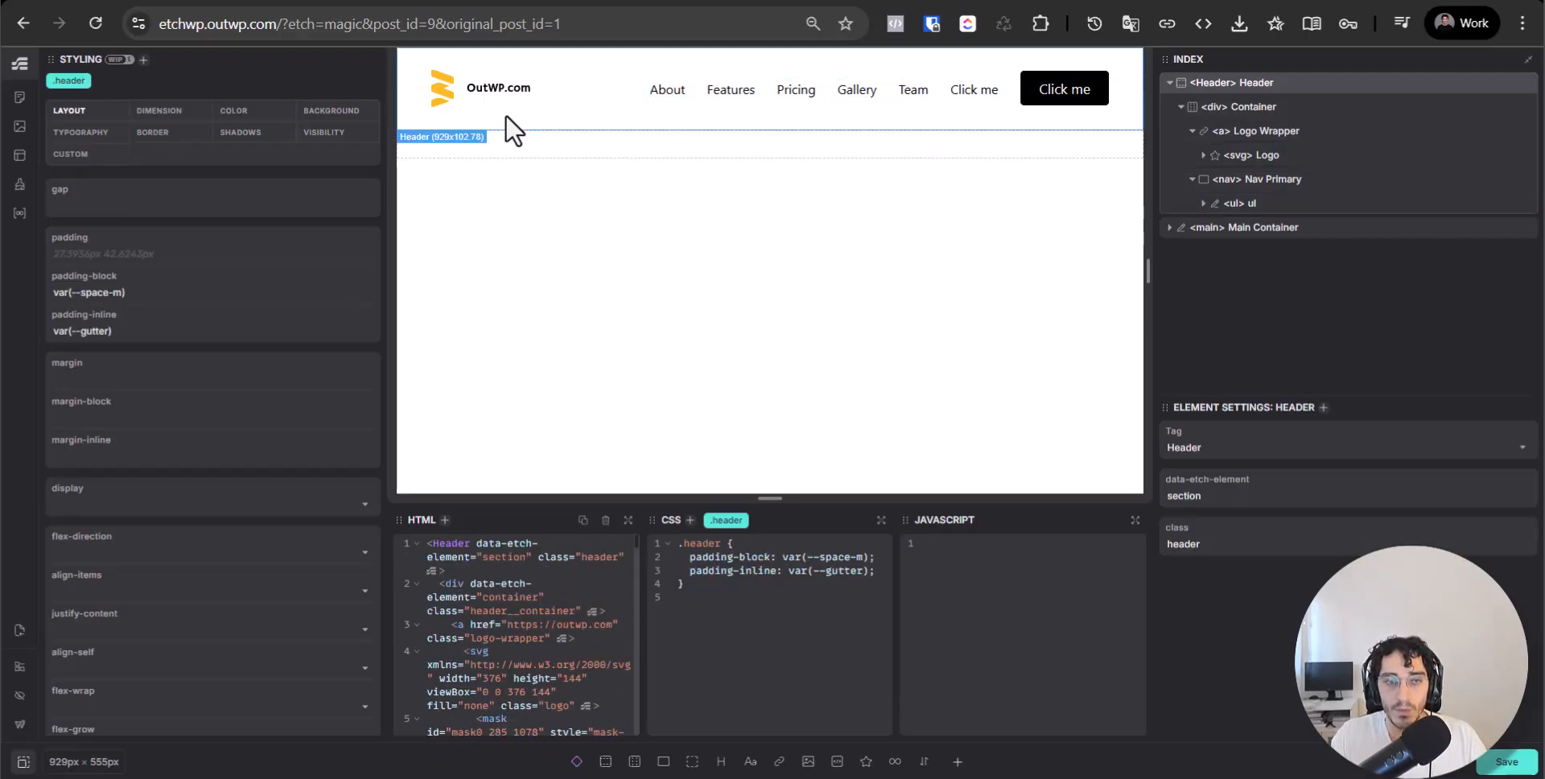
pyautogui.click(511, 79)
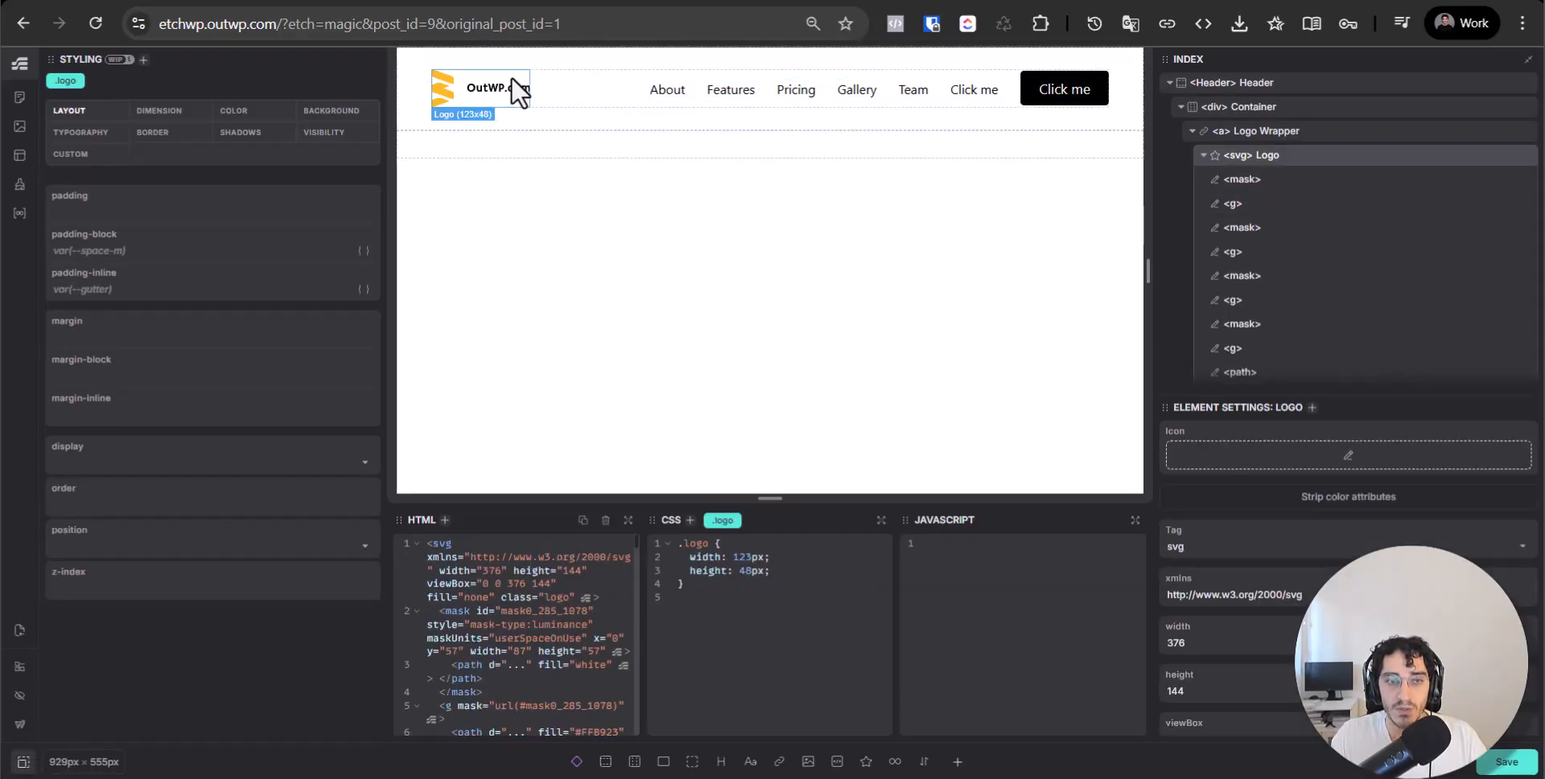
pyautogui.click(412, 91)
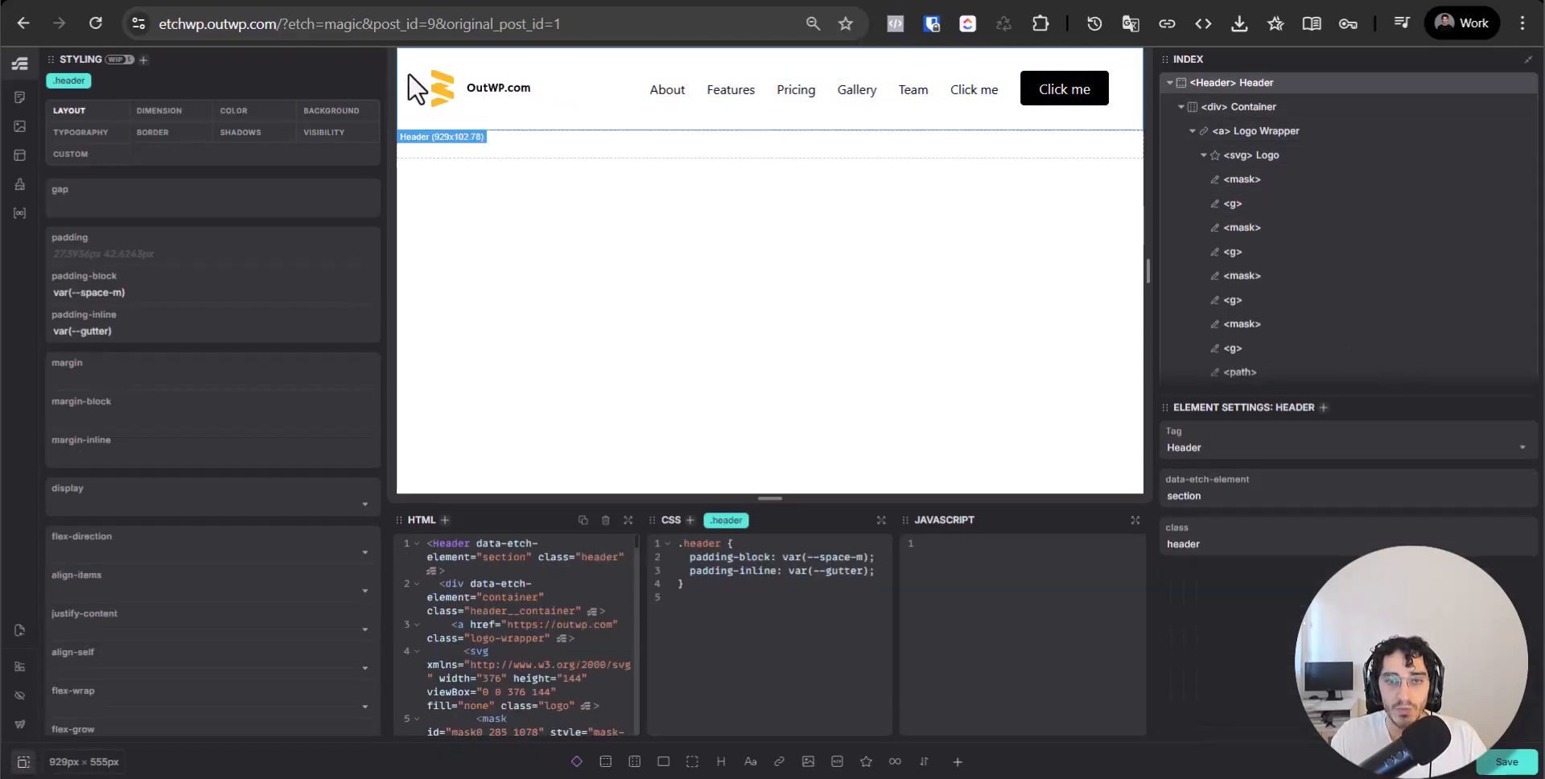
pyautogui.click(872, 90)
pyautogui.click(534, 74)
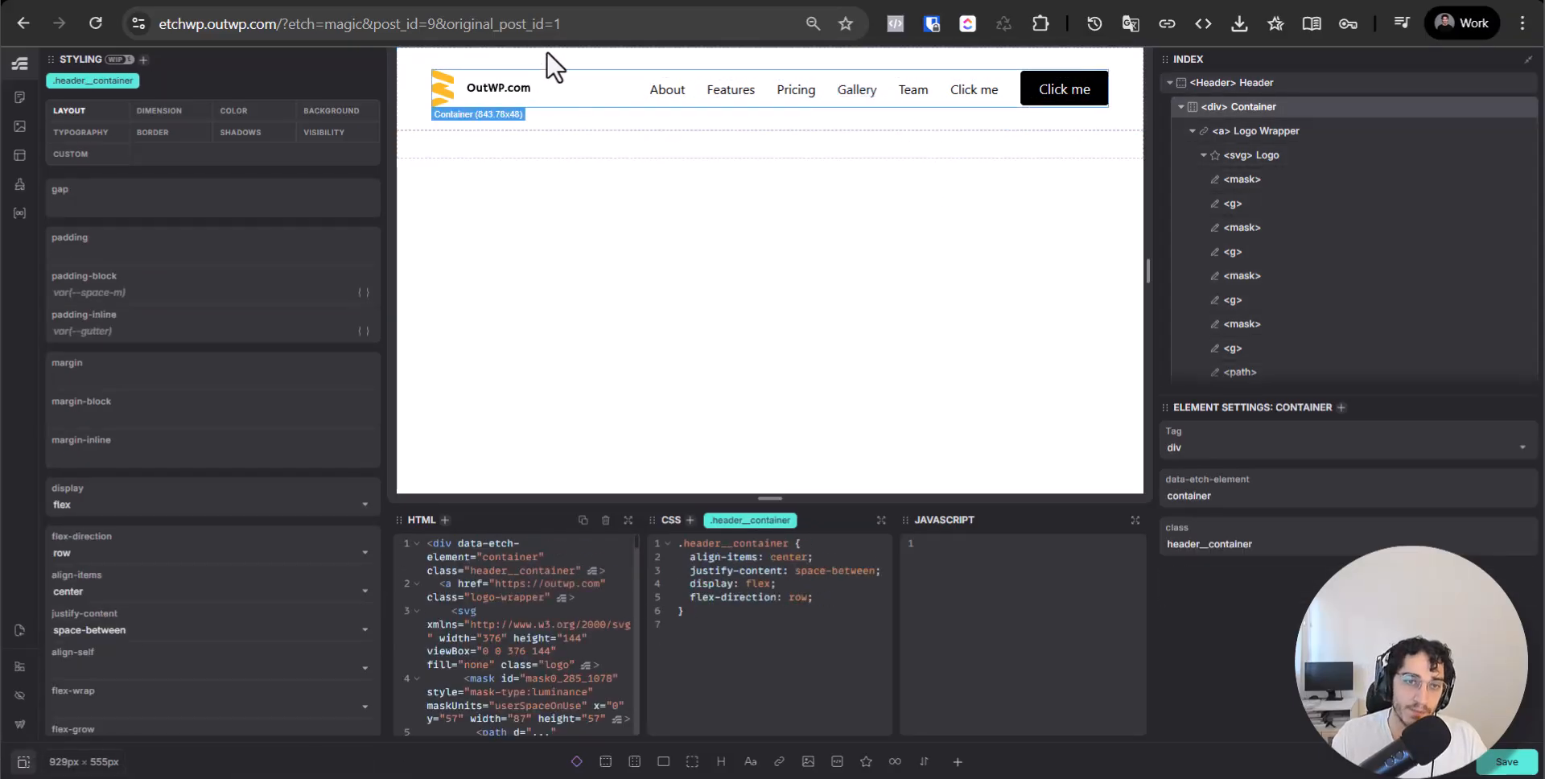
pyautogui.click(553, 66)
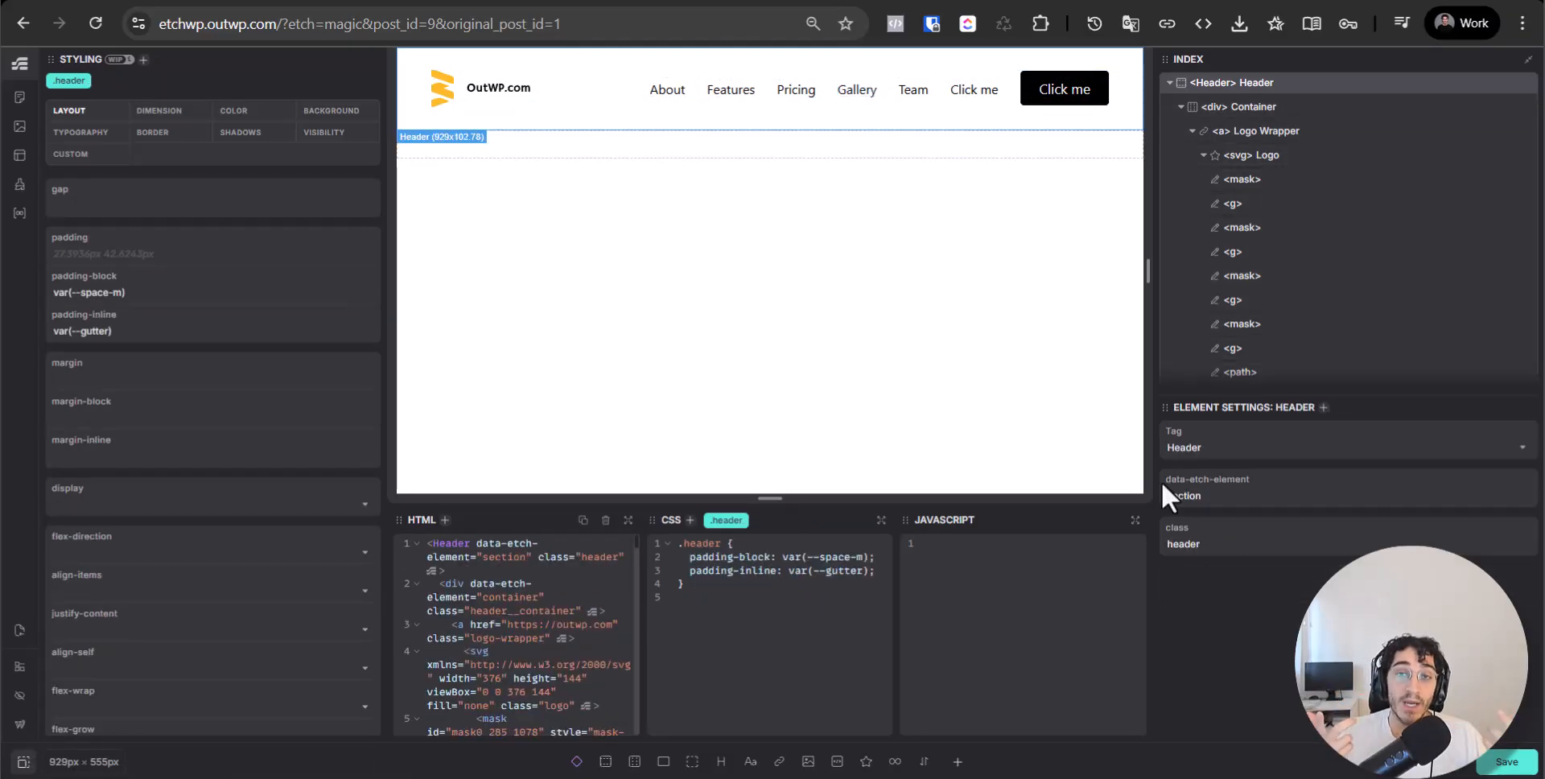